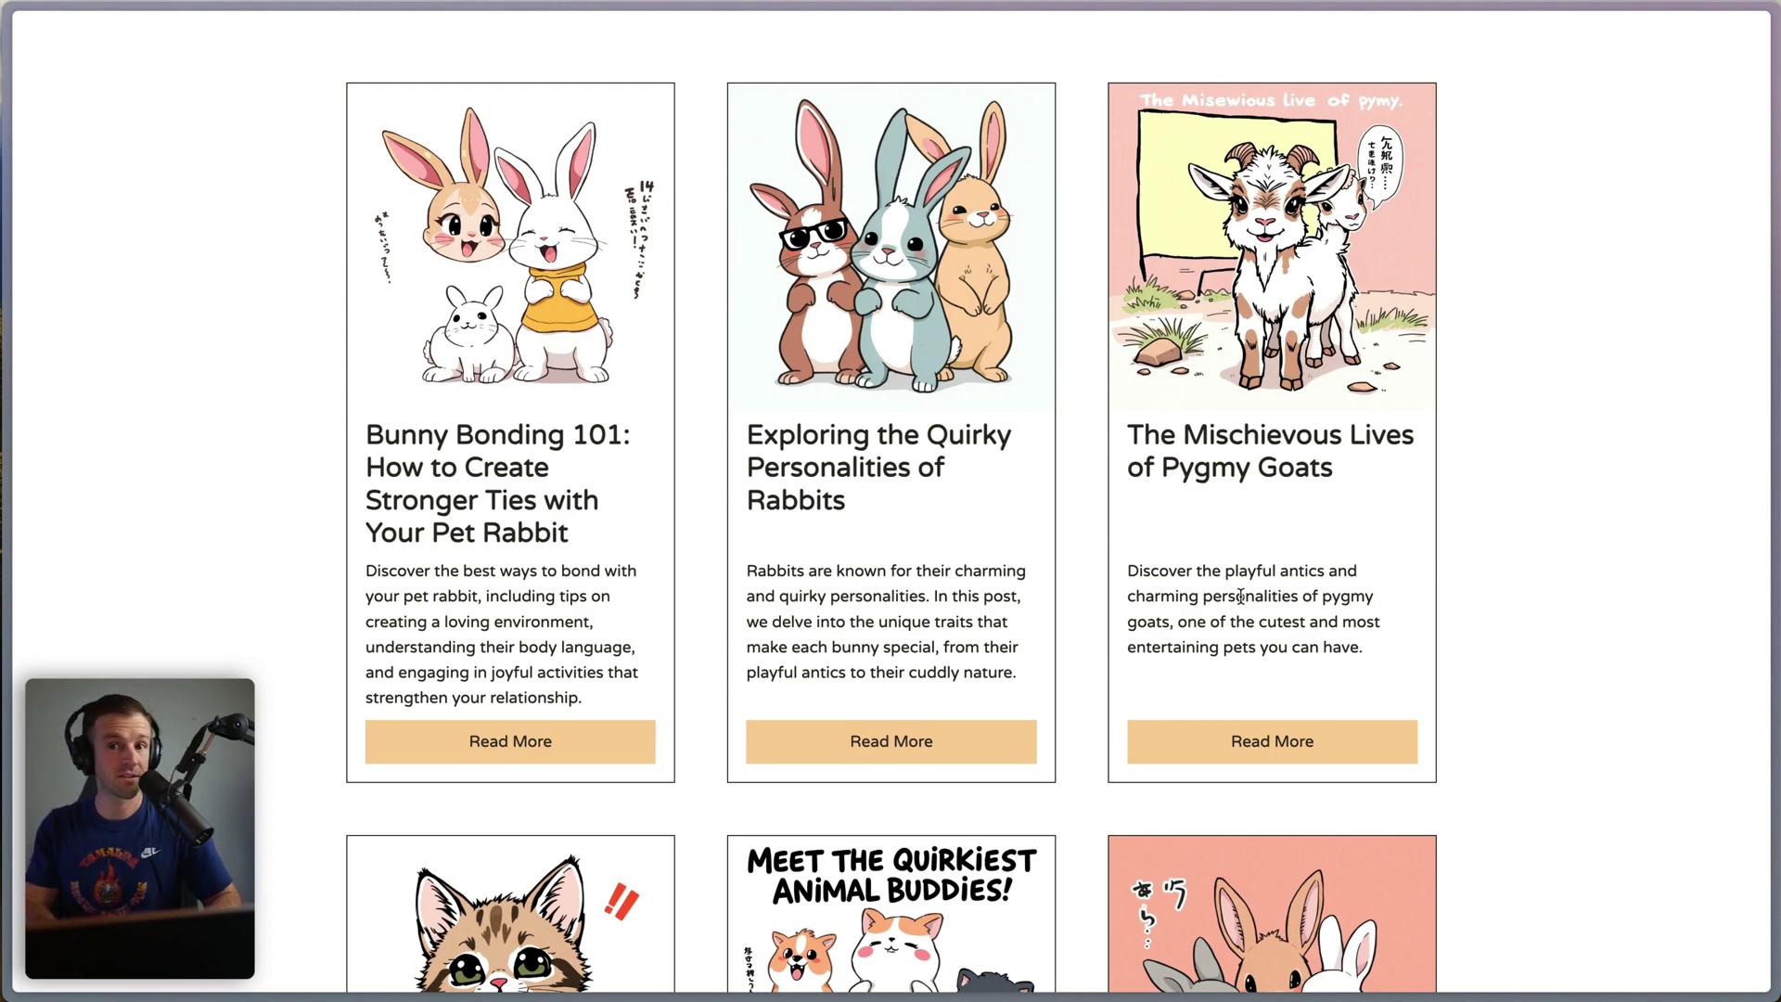
On the live grid, open and leave the Pygmy Goats, Bunny Bonding and Quirkiest Animal Buddies posts.
click(1185, 736)
click(1184, 735)
click(484, 732)
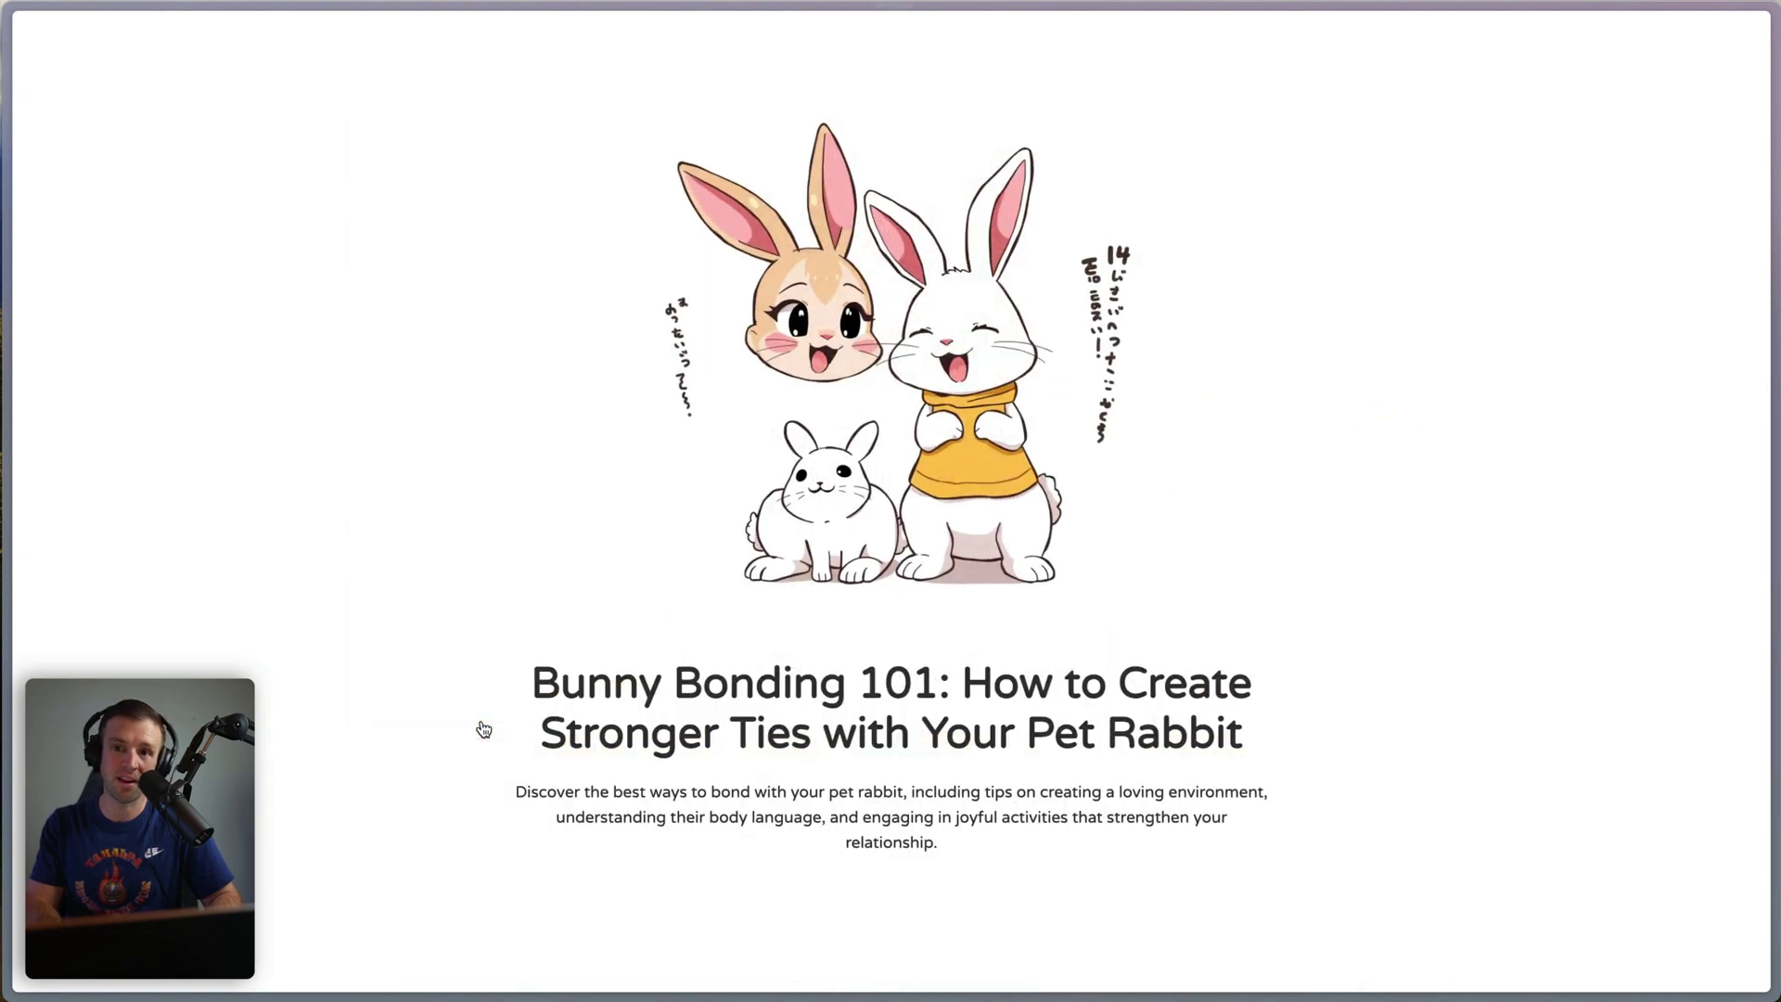
click(483, 733)
scroll(700, 603, down, 8)
click(845, 720)
click(849, 721)
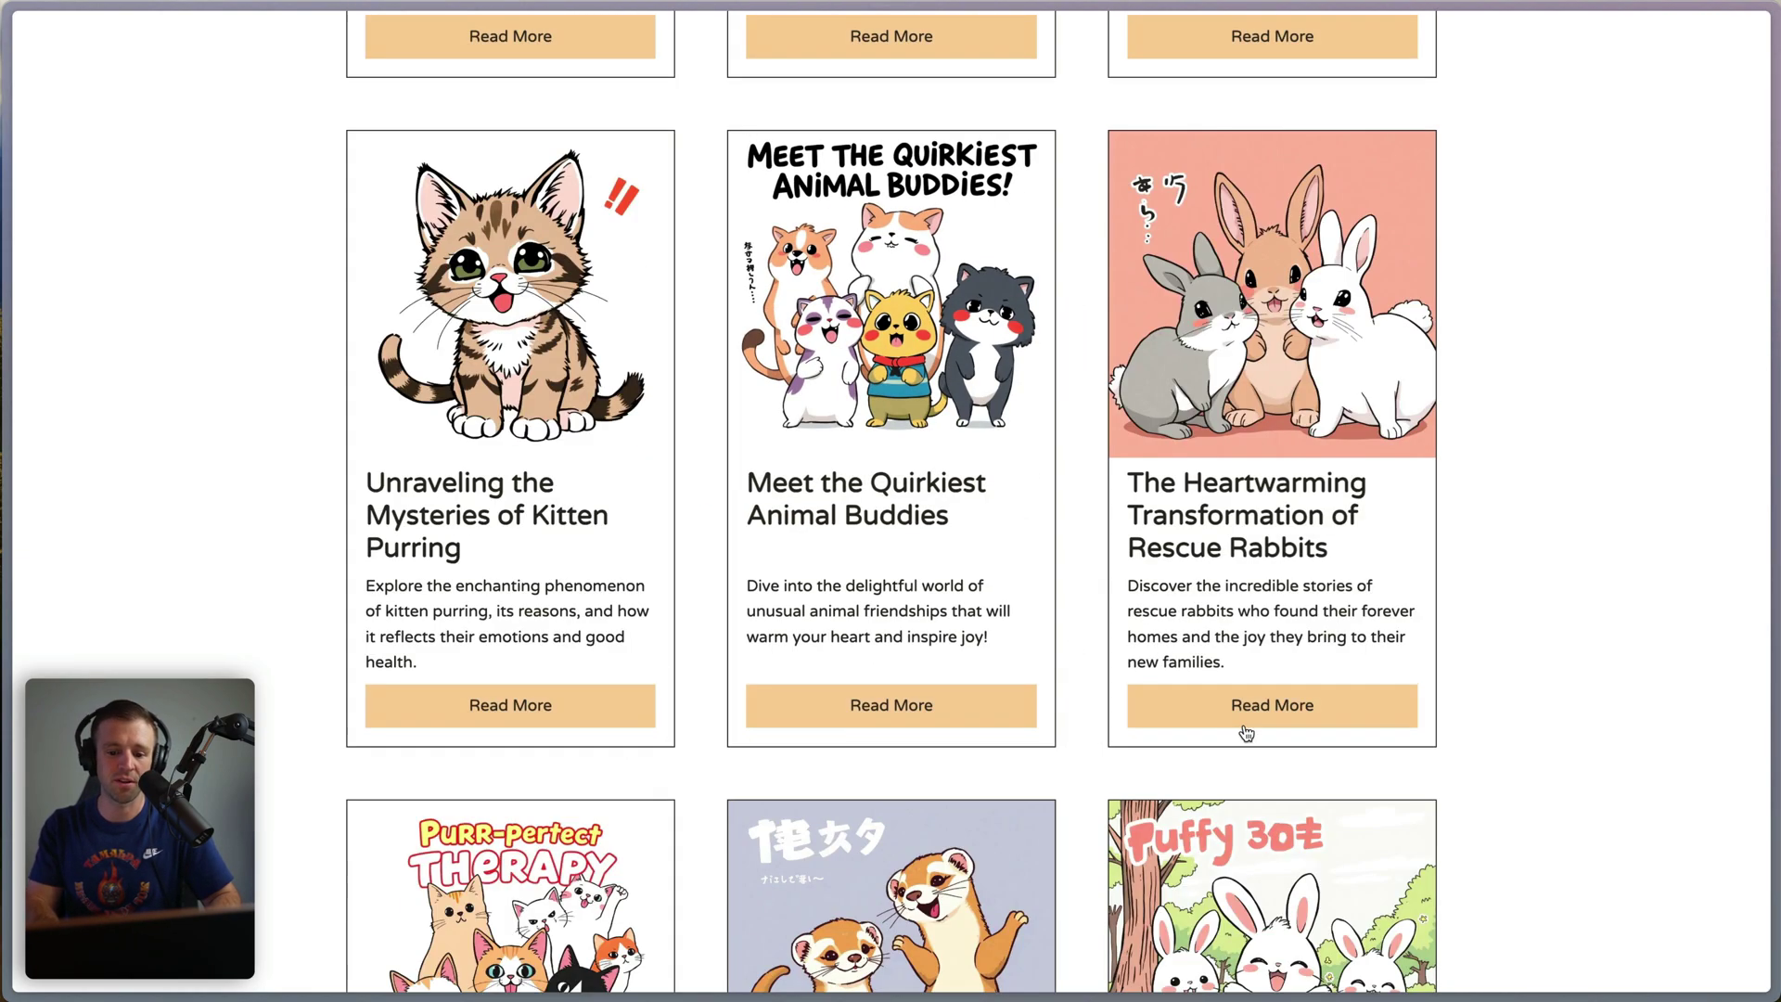
Open the Rescue Rabbits and Purr-fect Therapy posts, returning to the card grid each time.
click(1244, 724)
scroll(1106, 405, down, 5)
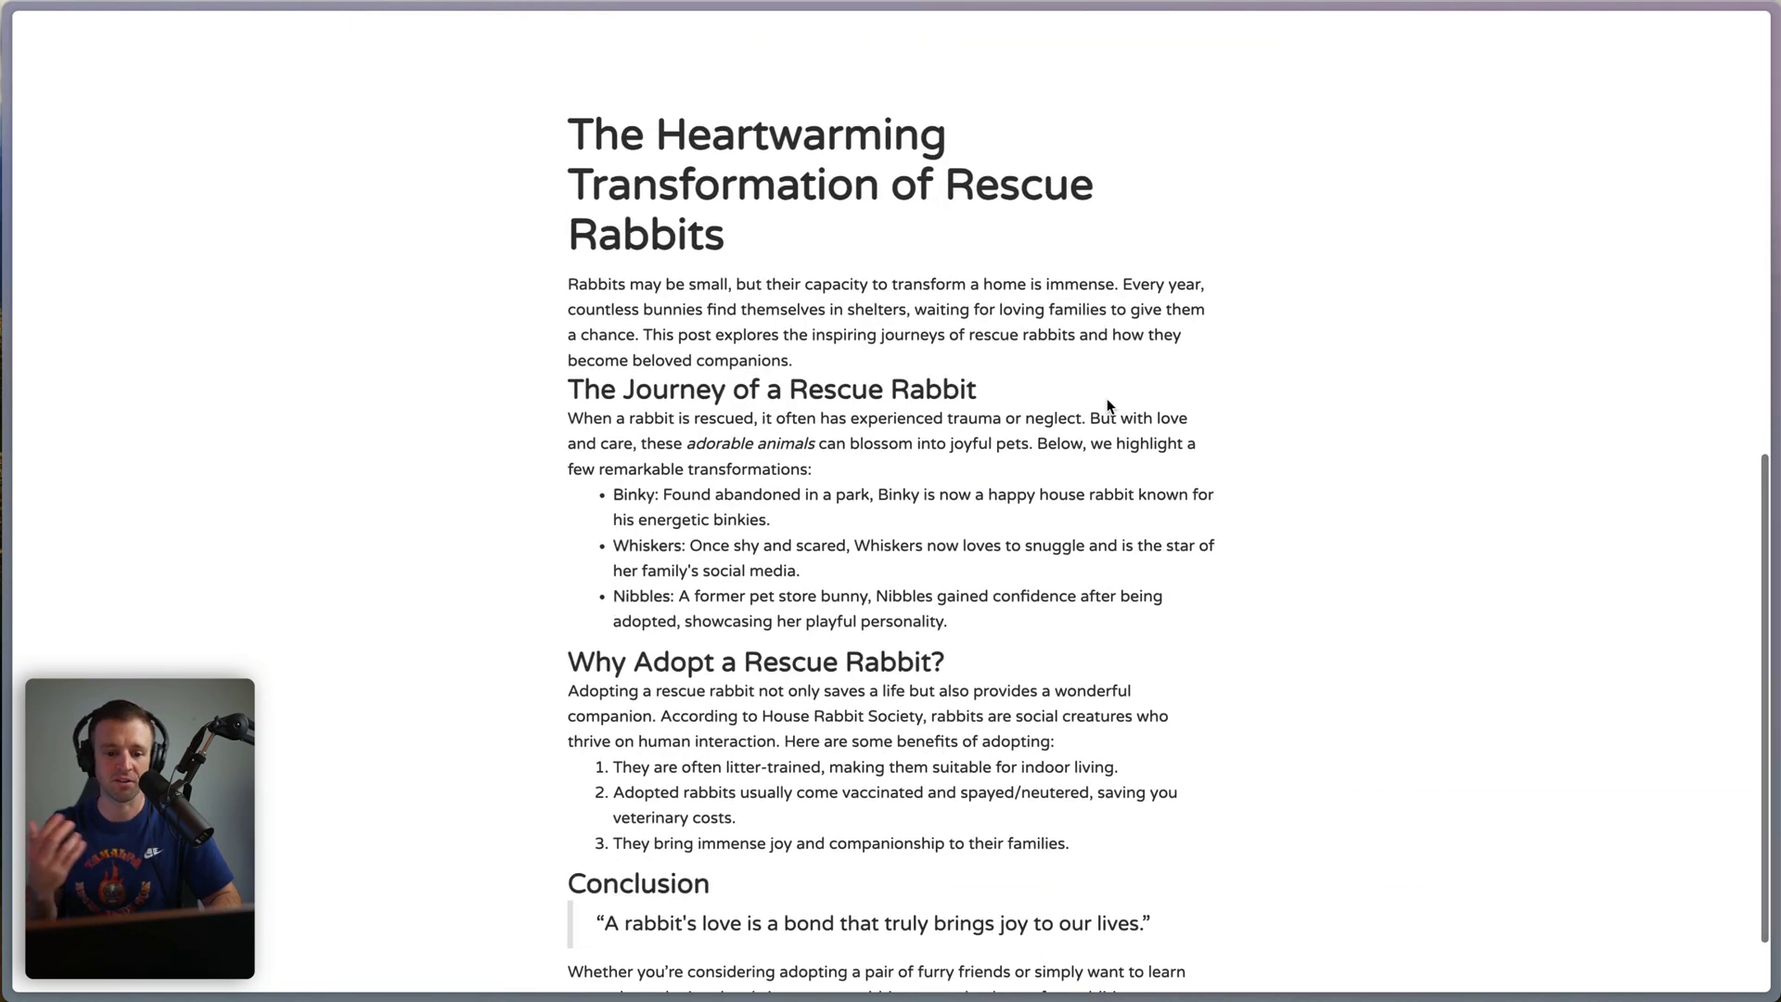
key(alt+Left)
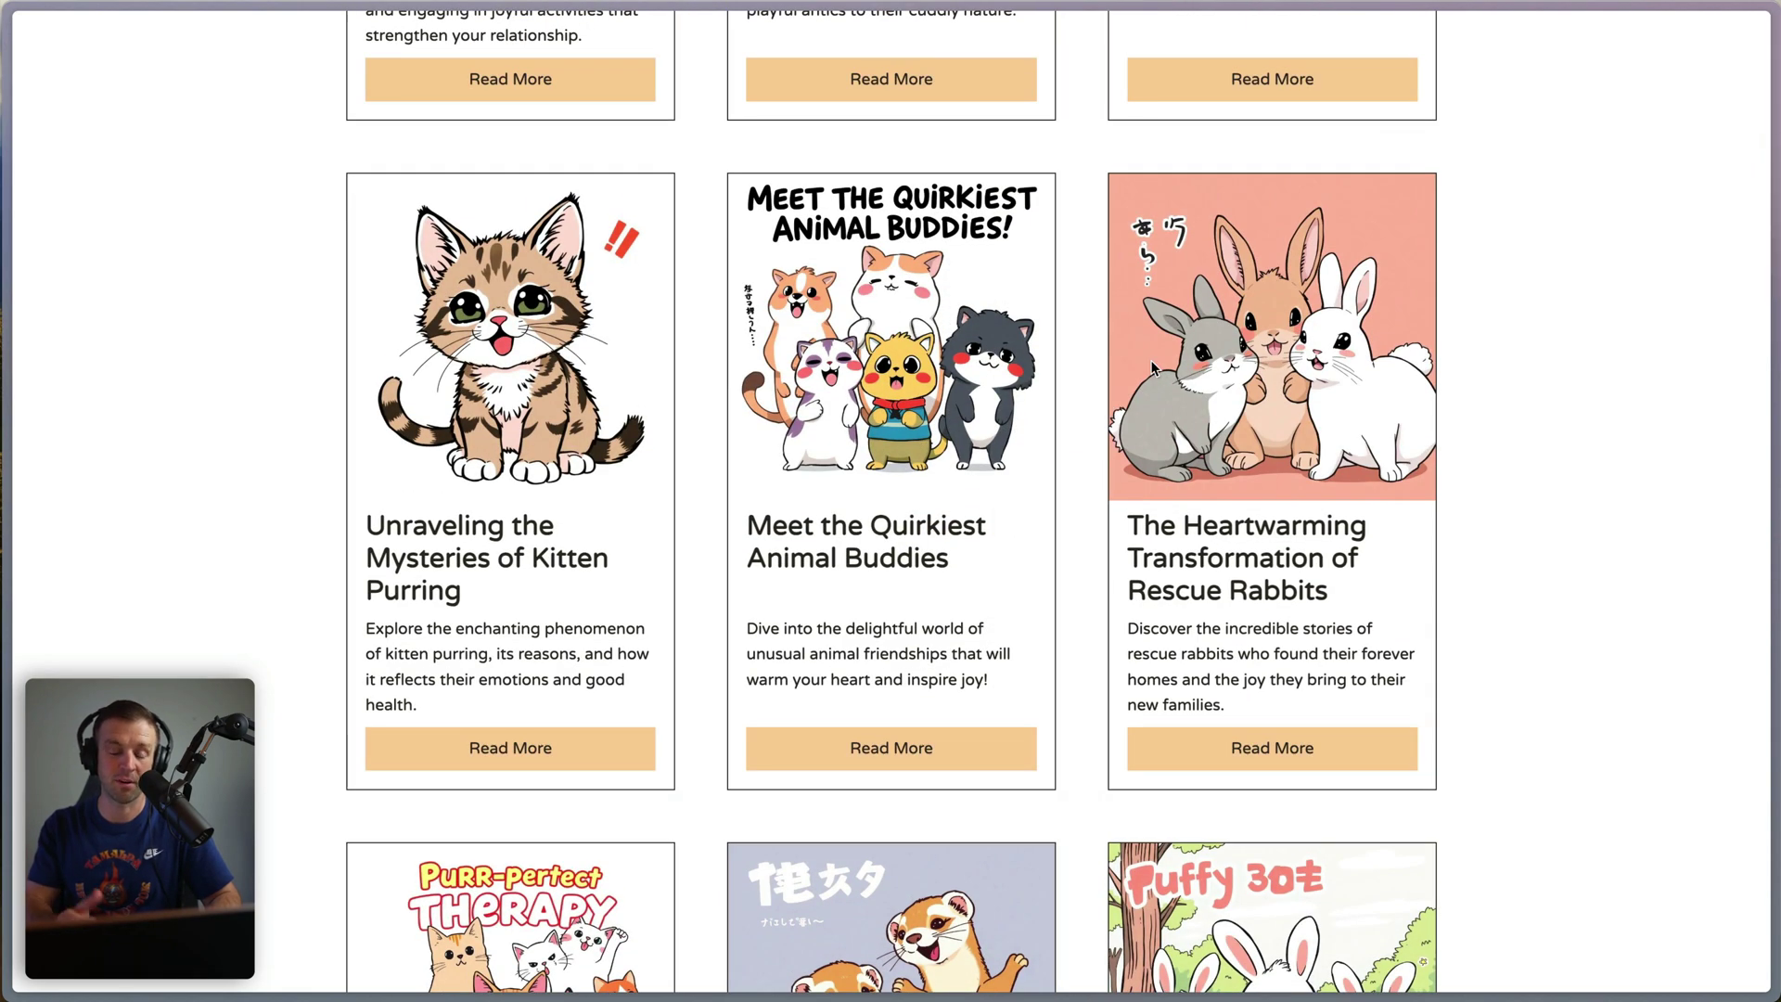
scroll(1091, 399, down, 6)
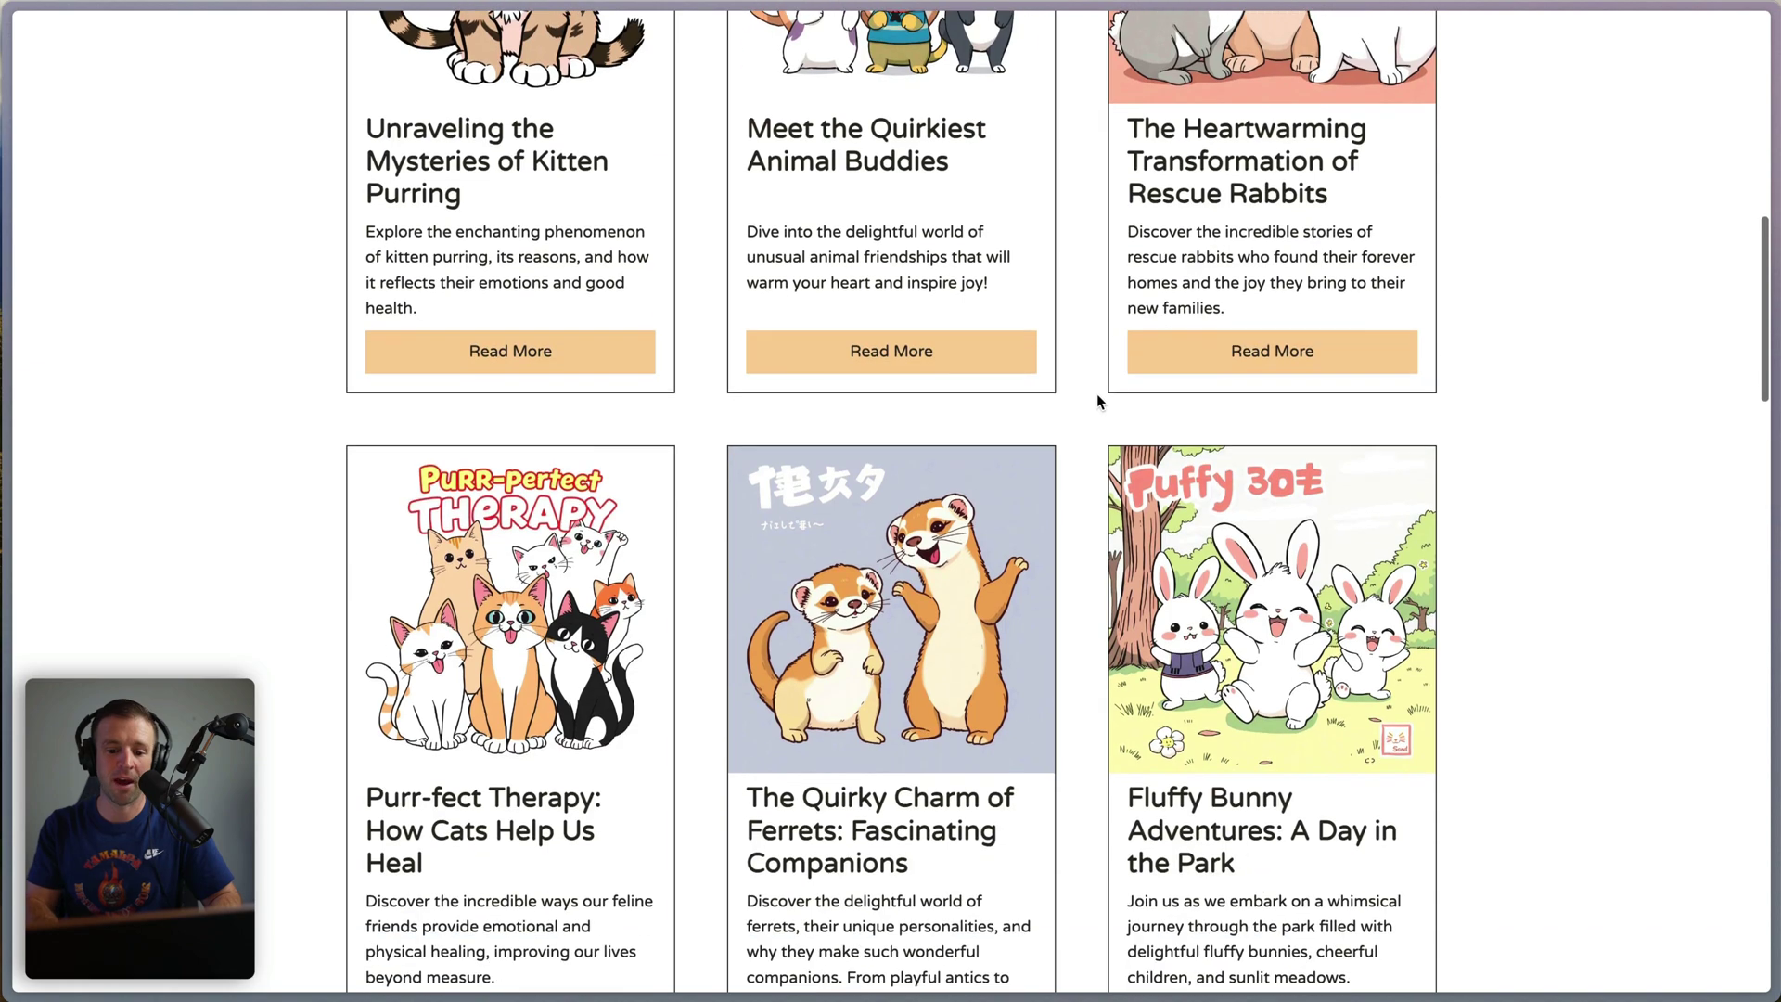
click(563, 901)
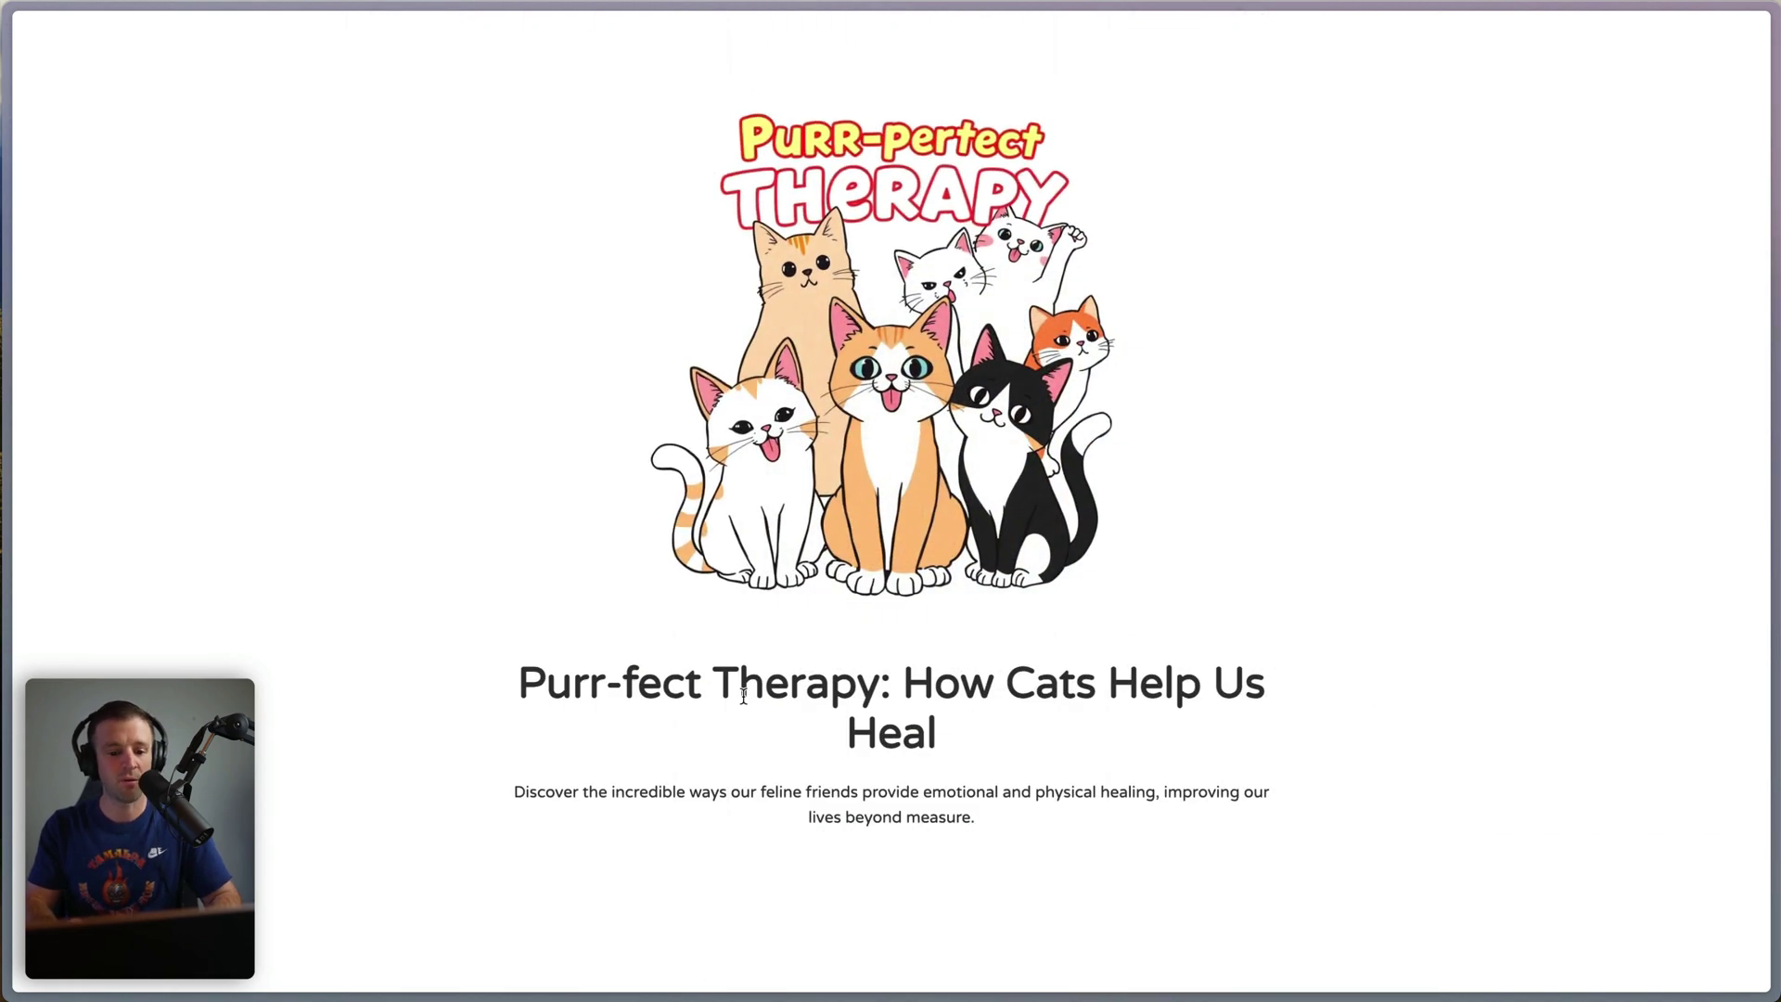
click(743, 696)
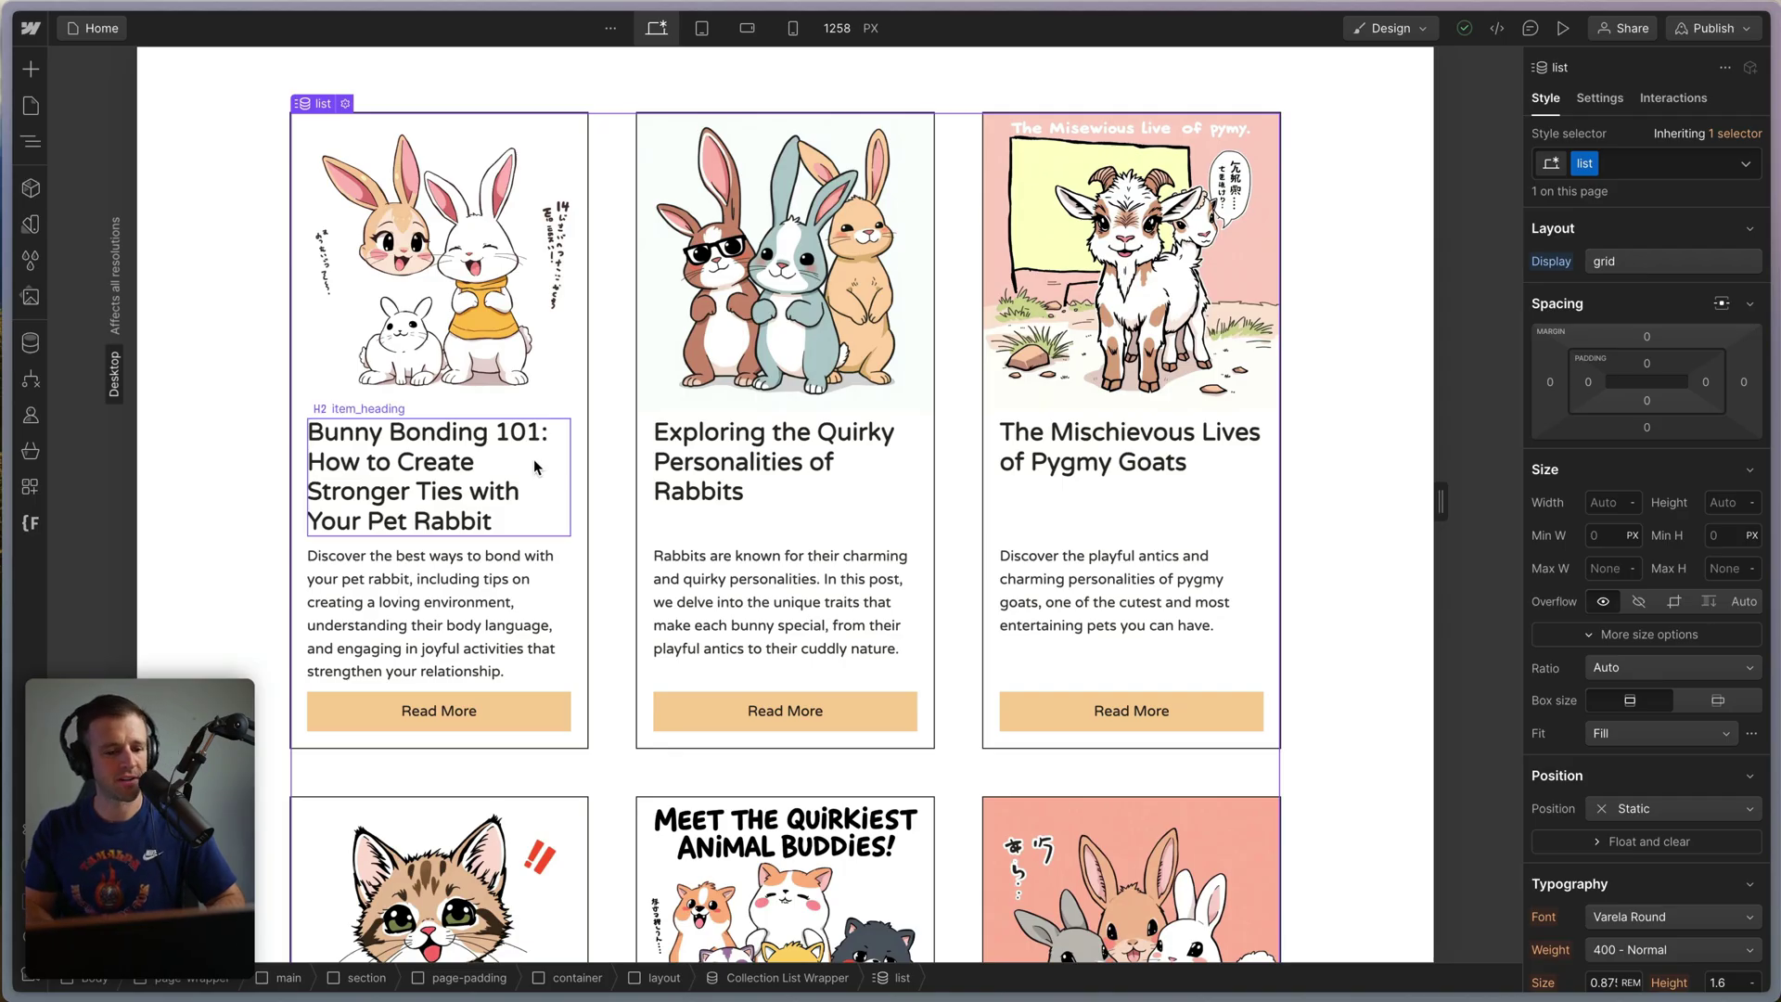
In the Navigator, inspect the collection list, item, Image, item_heading, item_p and Link elements.
click(534, 466)
click(31, 141)
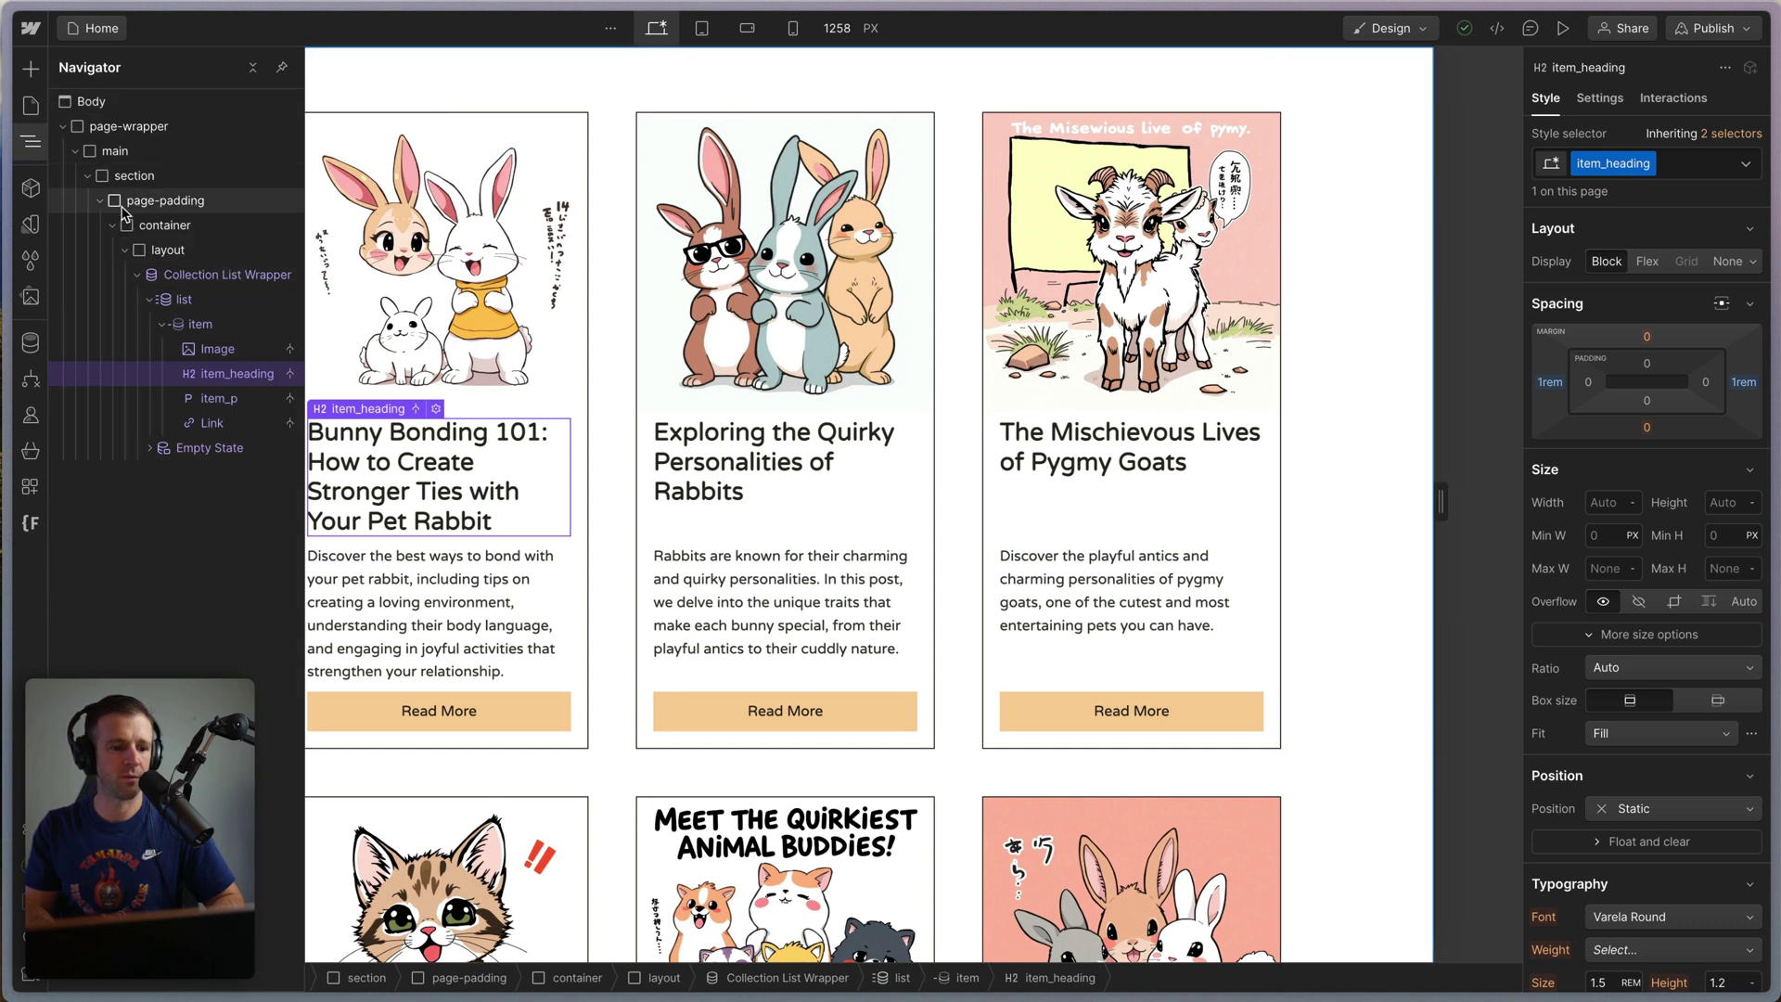
click(204, 275)
click(215, 300)
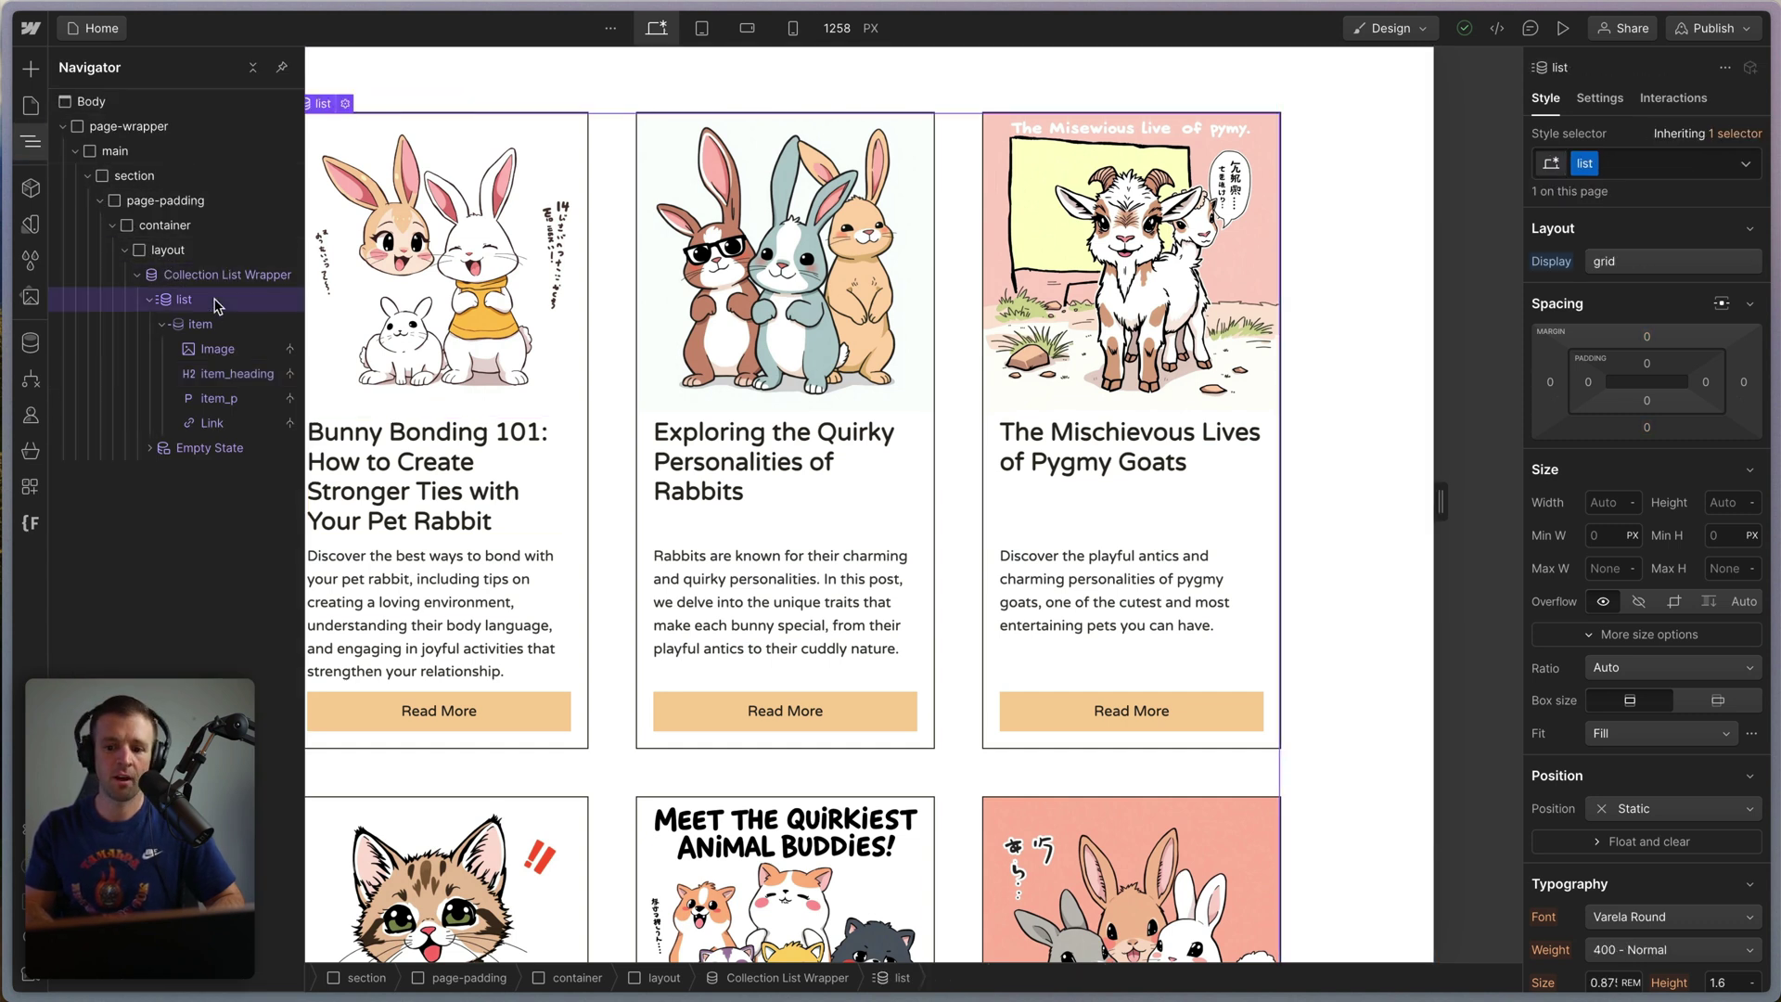
click(218, 325)
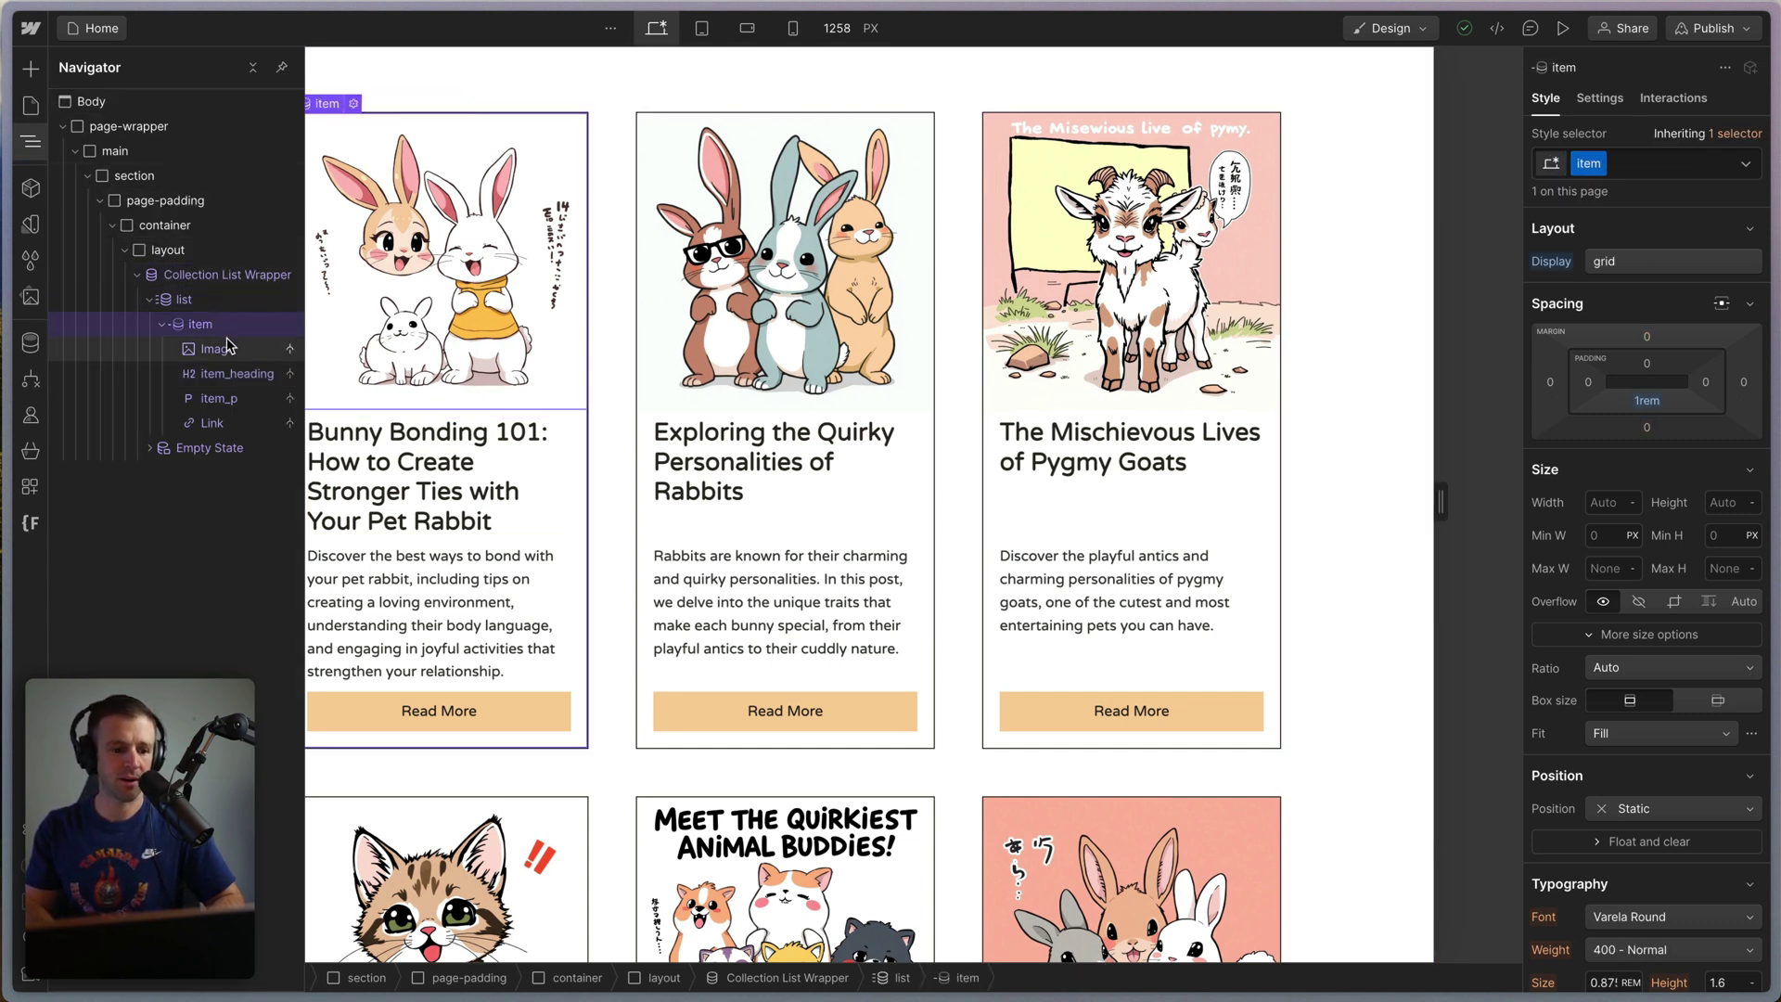
click(219, 349)
click(227, 374)
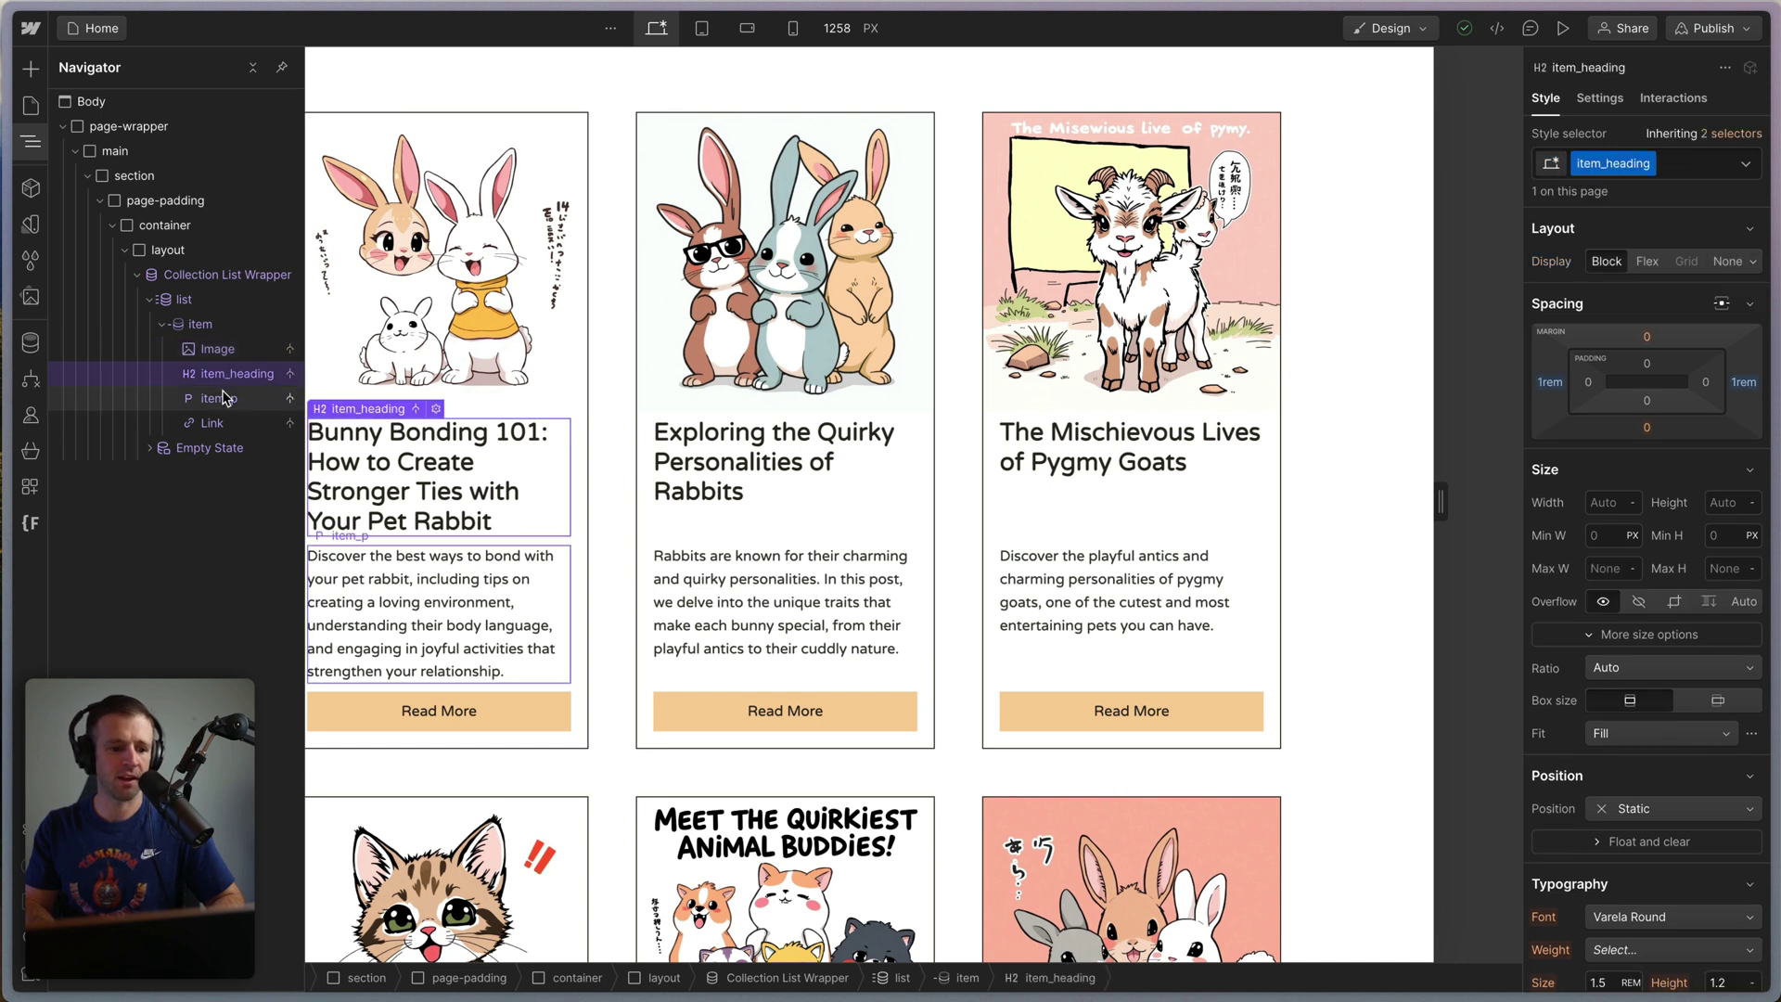
click(223, 399)
click(219, 423)
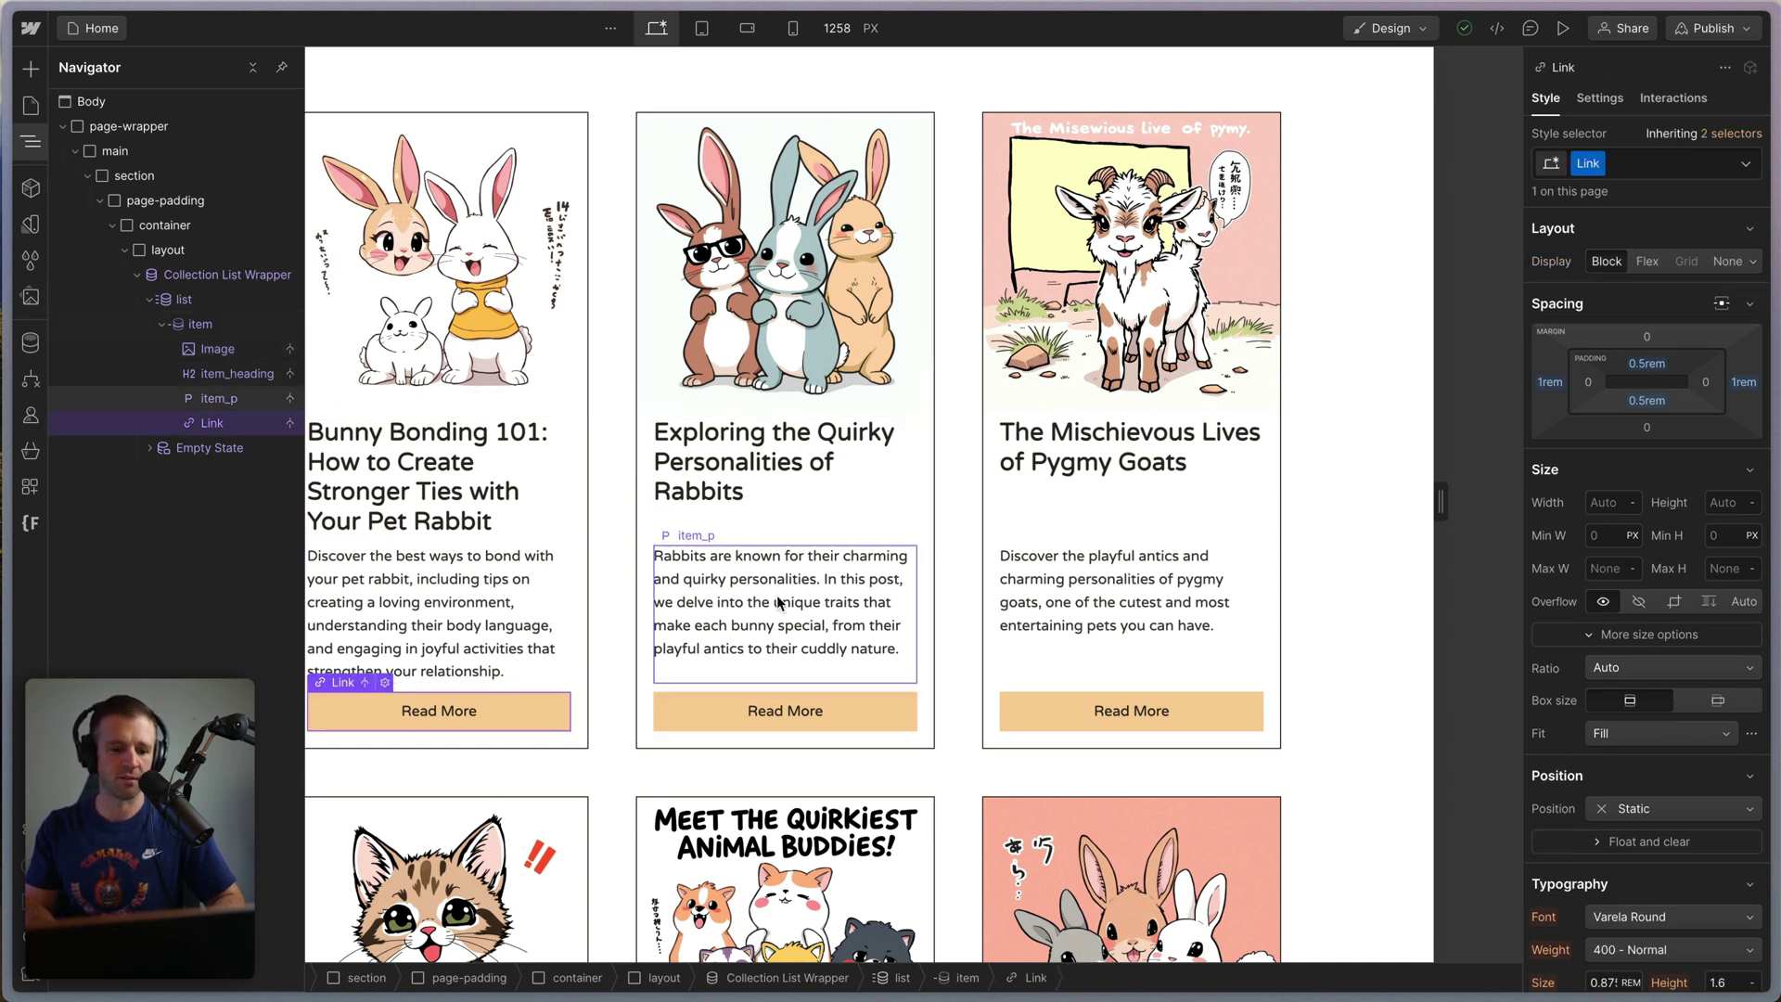
Select the second card's image, heading, summary paragraph and Read More link on the canvas.
click(764, 299)
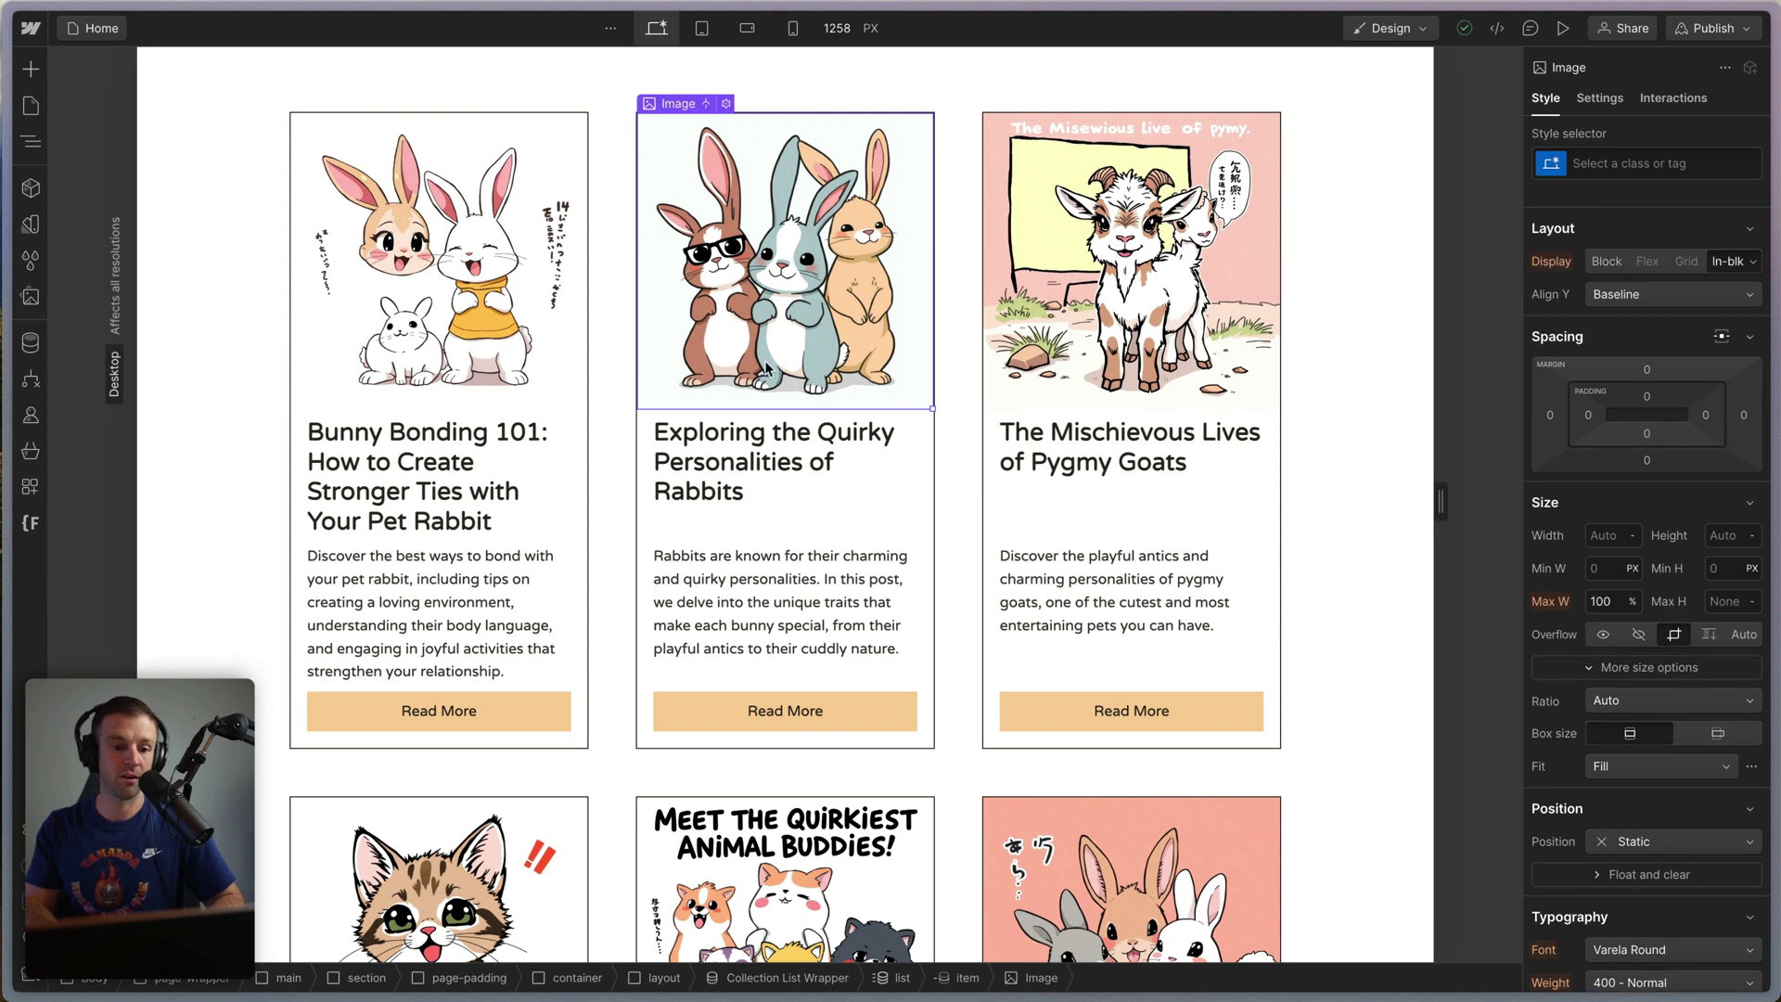
click(757, 455)
click(763, 580)
click(770, 710)
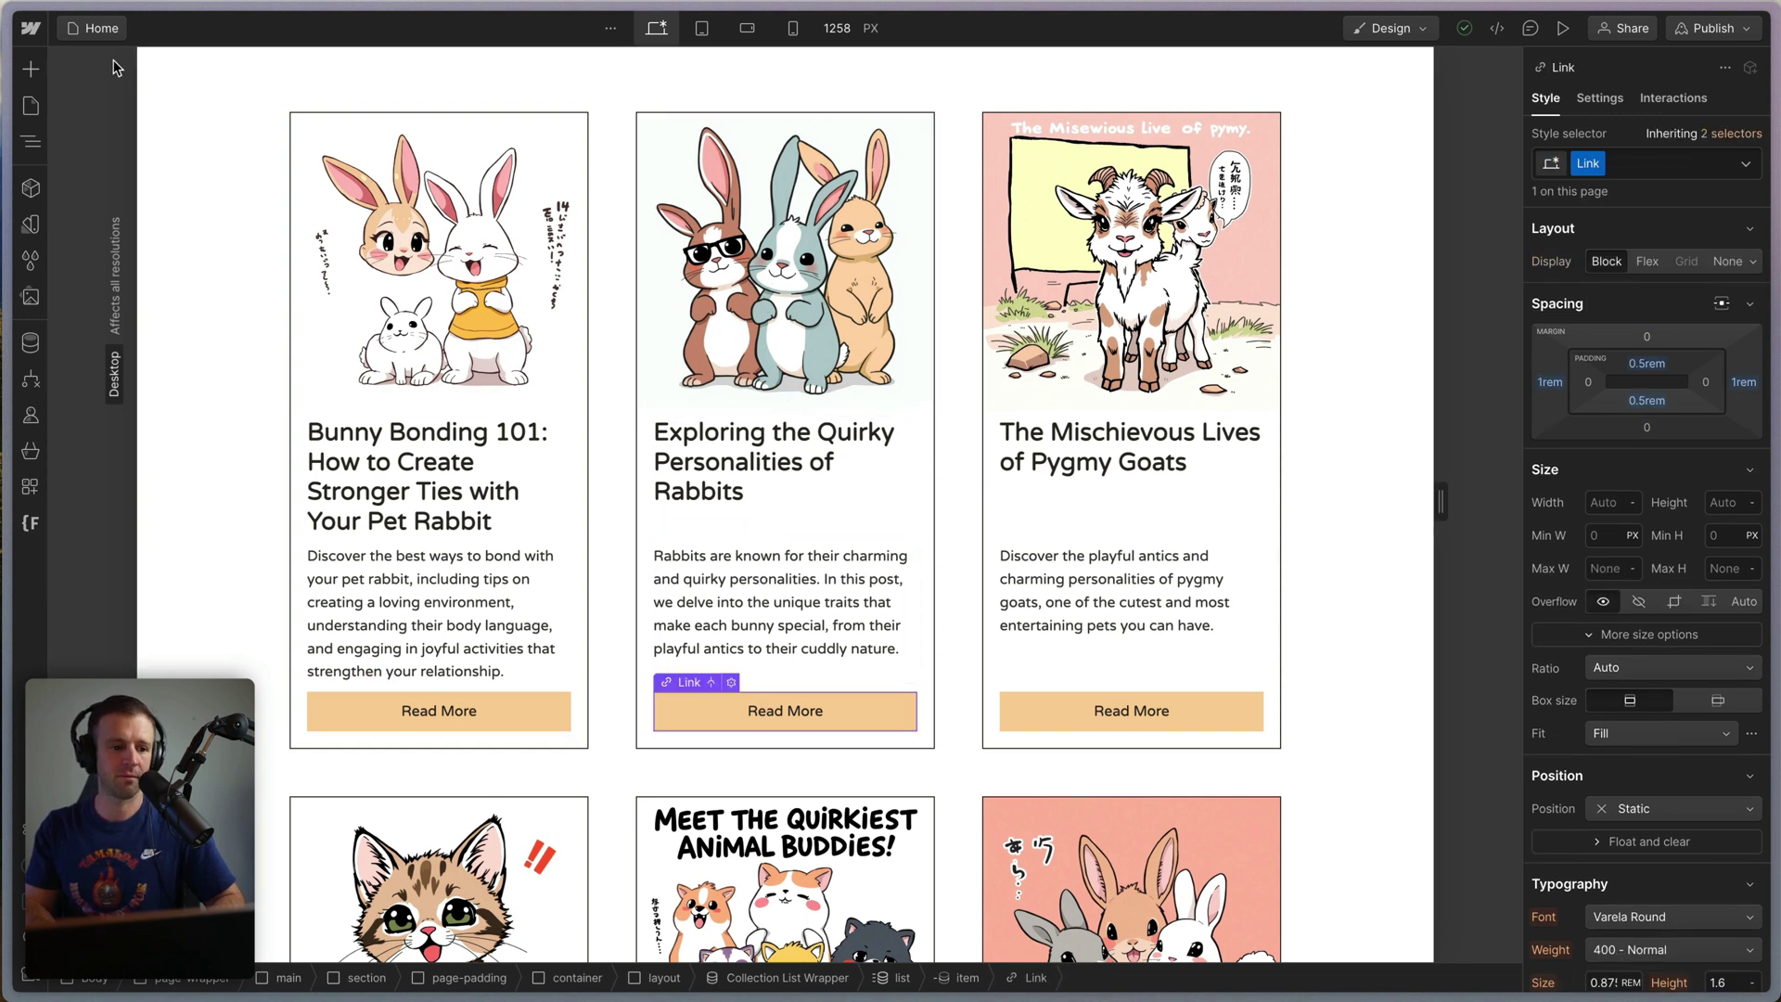
click(92, 27)
Preview the list page, open and close the Bunny Bonding and Quirky Rabbits posts, then go to MDN.
key(super+shift+p)
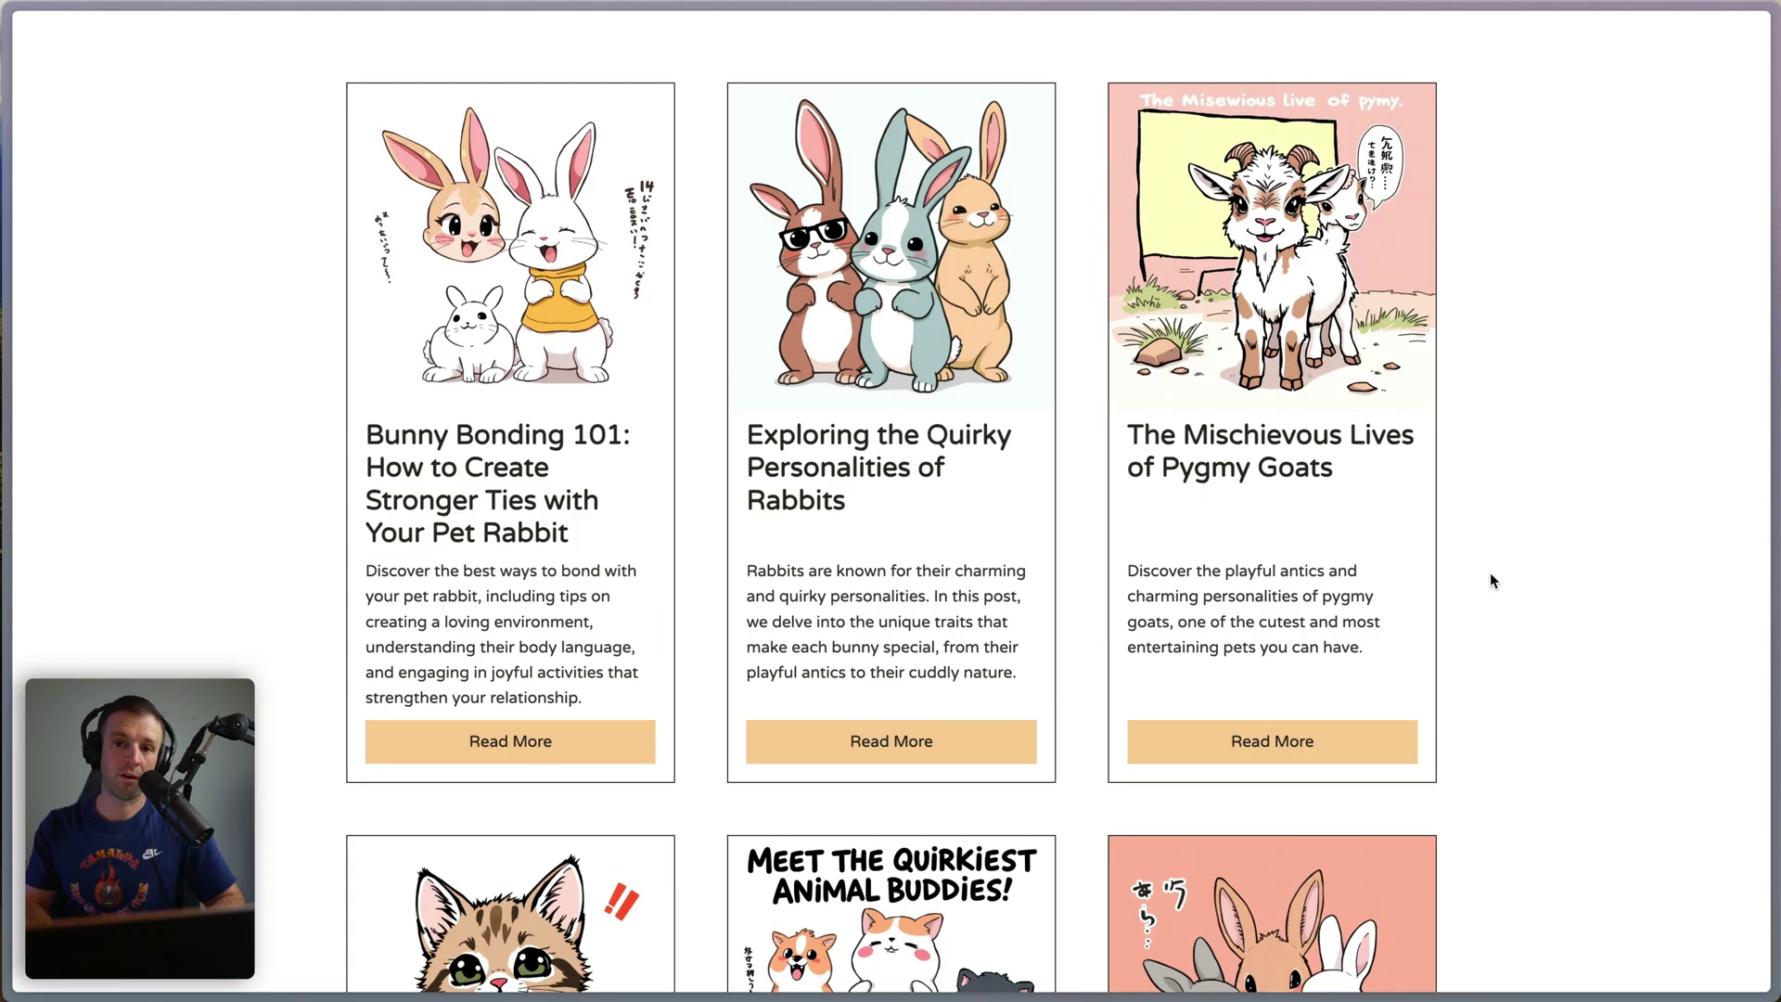
click(515, 752)
key(super+bracketleft)
click(847, 743)
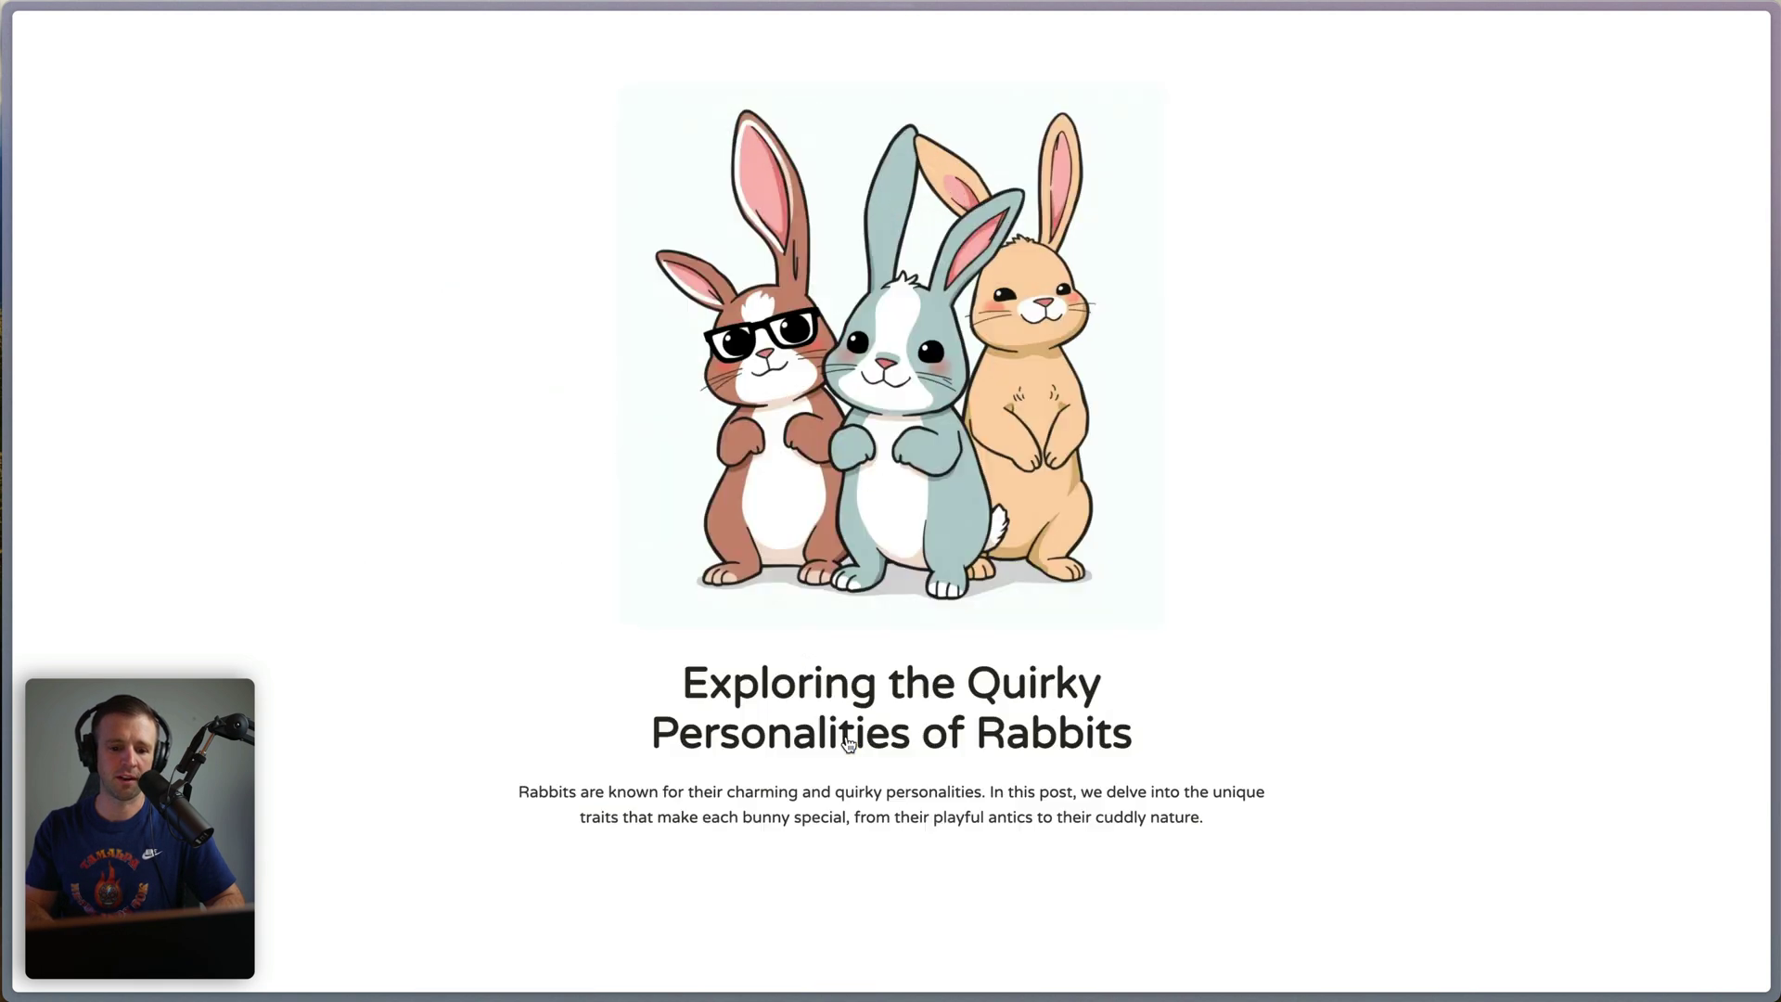
key(super+bracketleft)
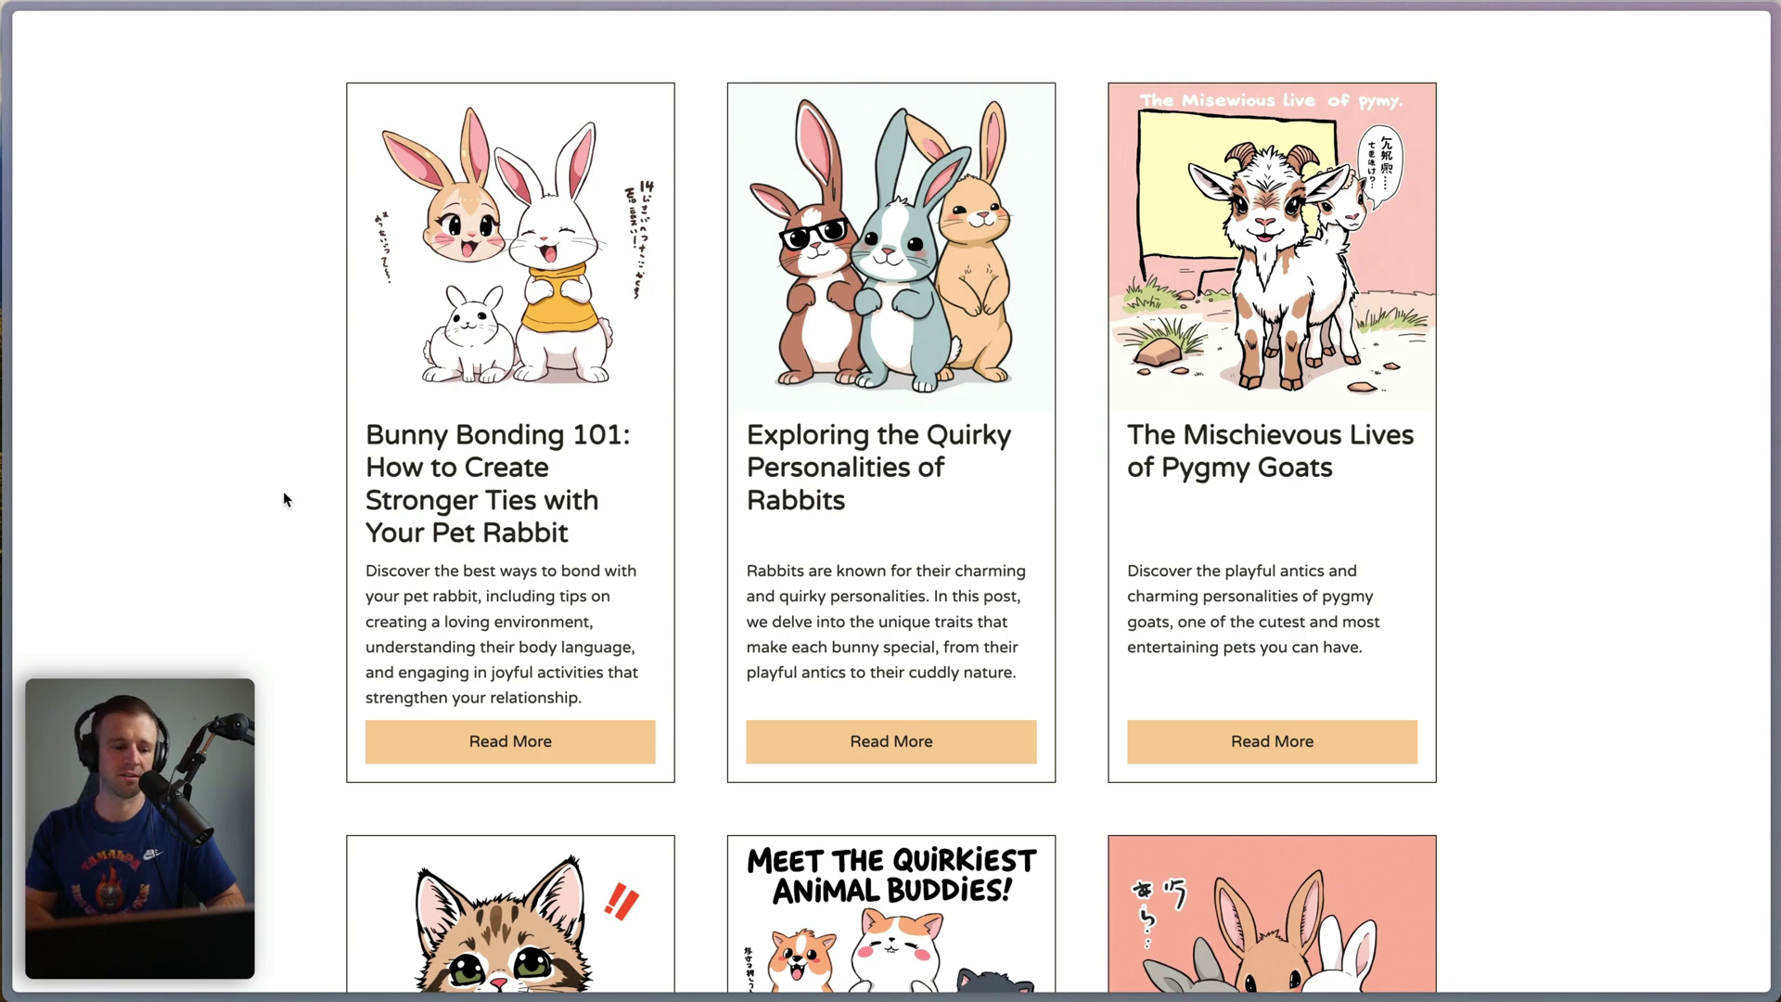
key(ctrl+Tab)
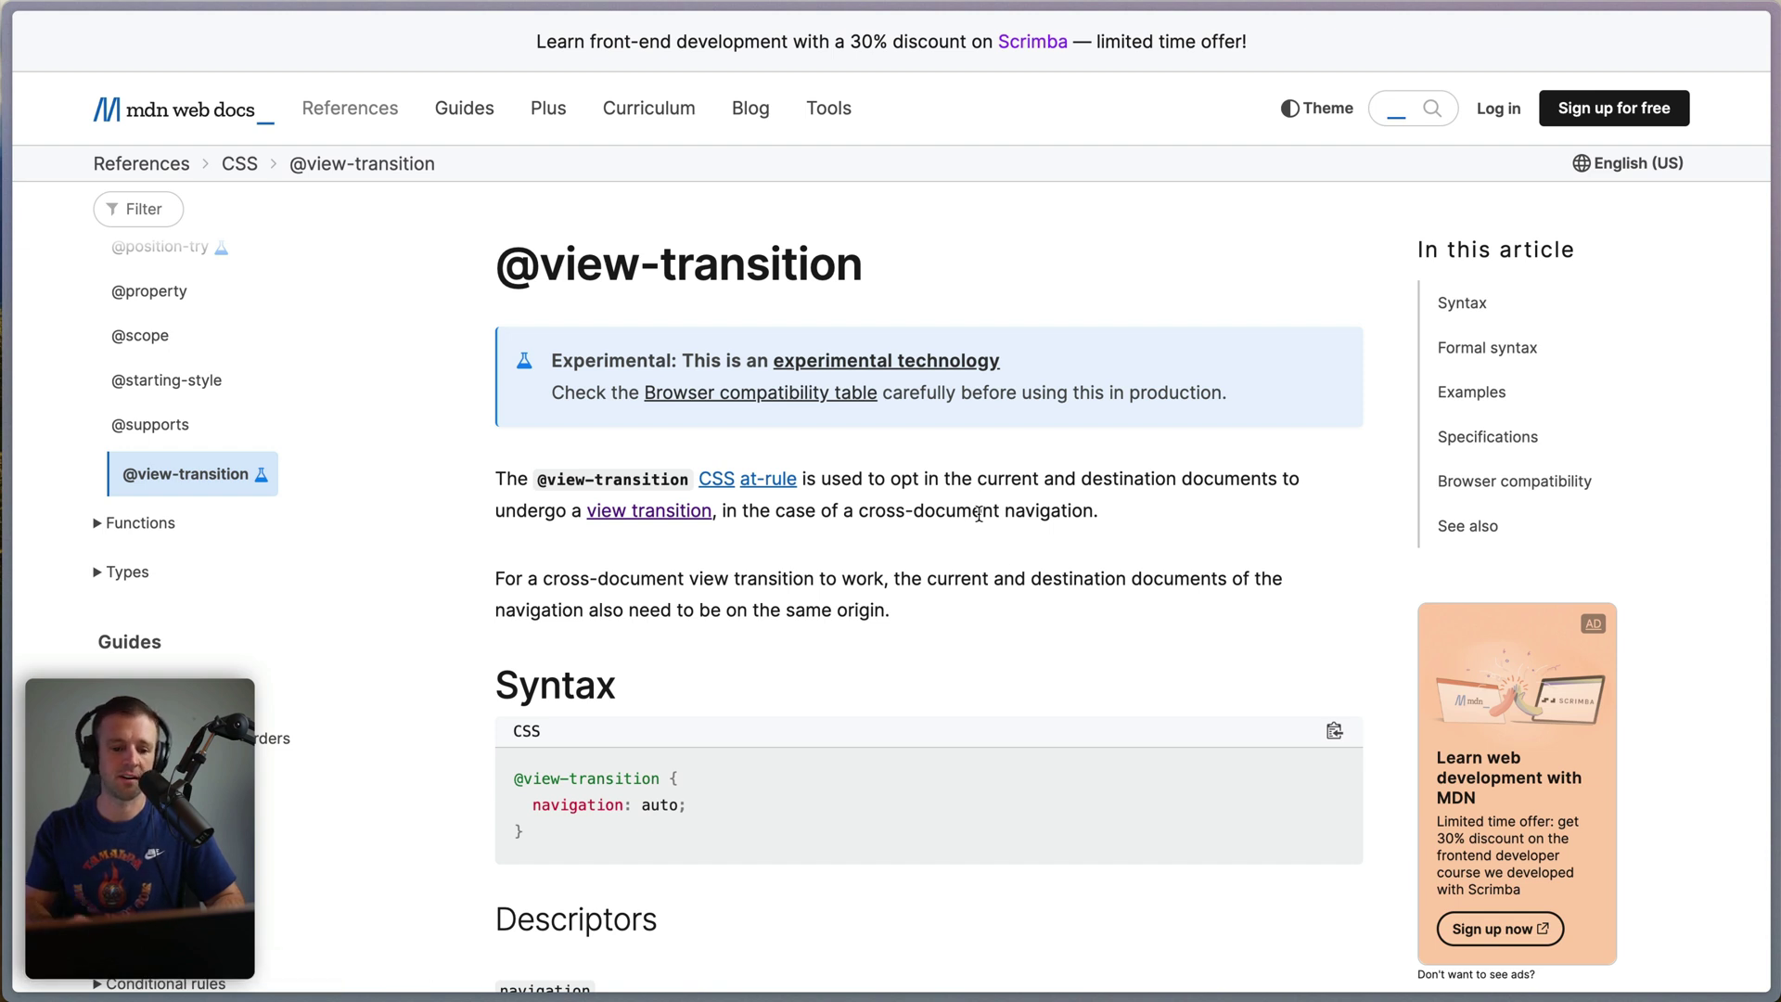
scroll(932, 459, down, 2)
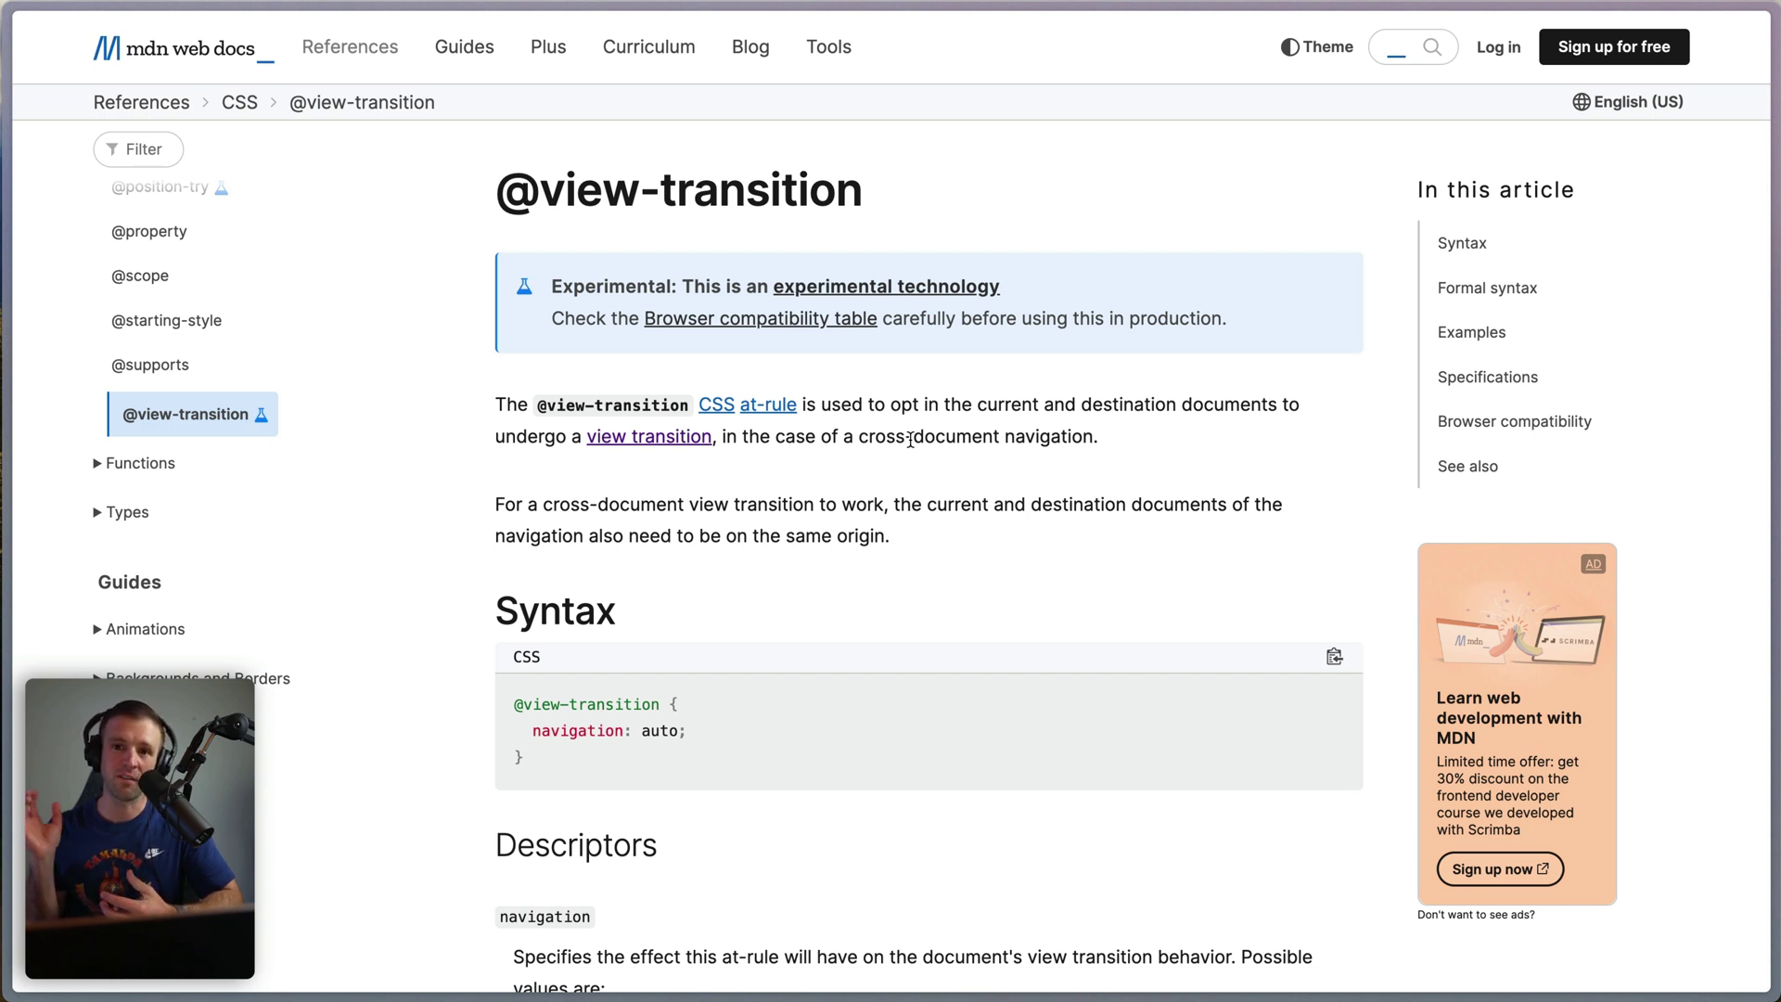
scroll(935, 384, down, 3)
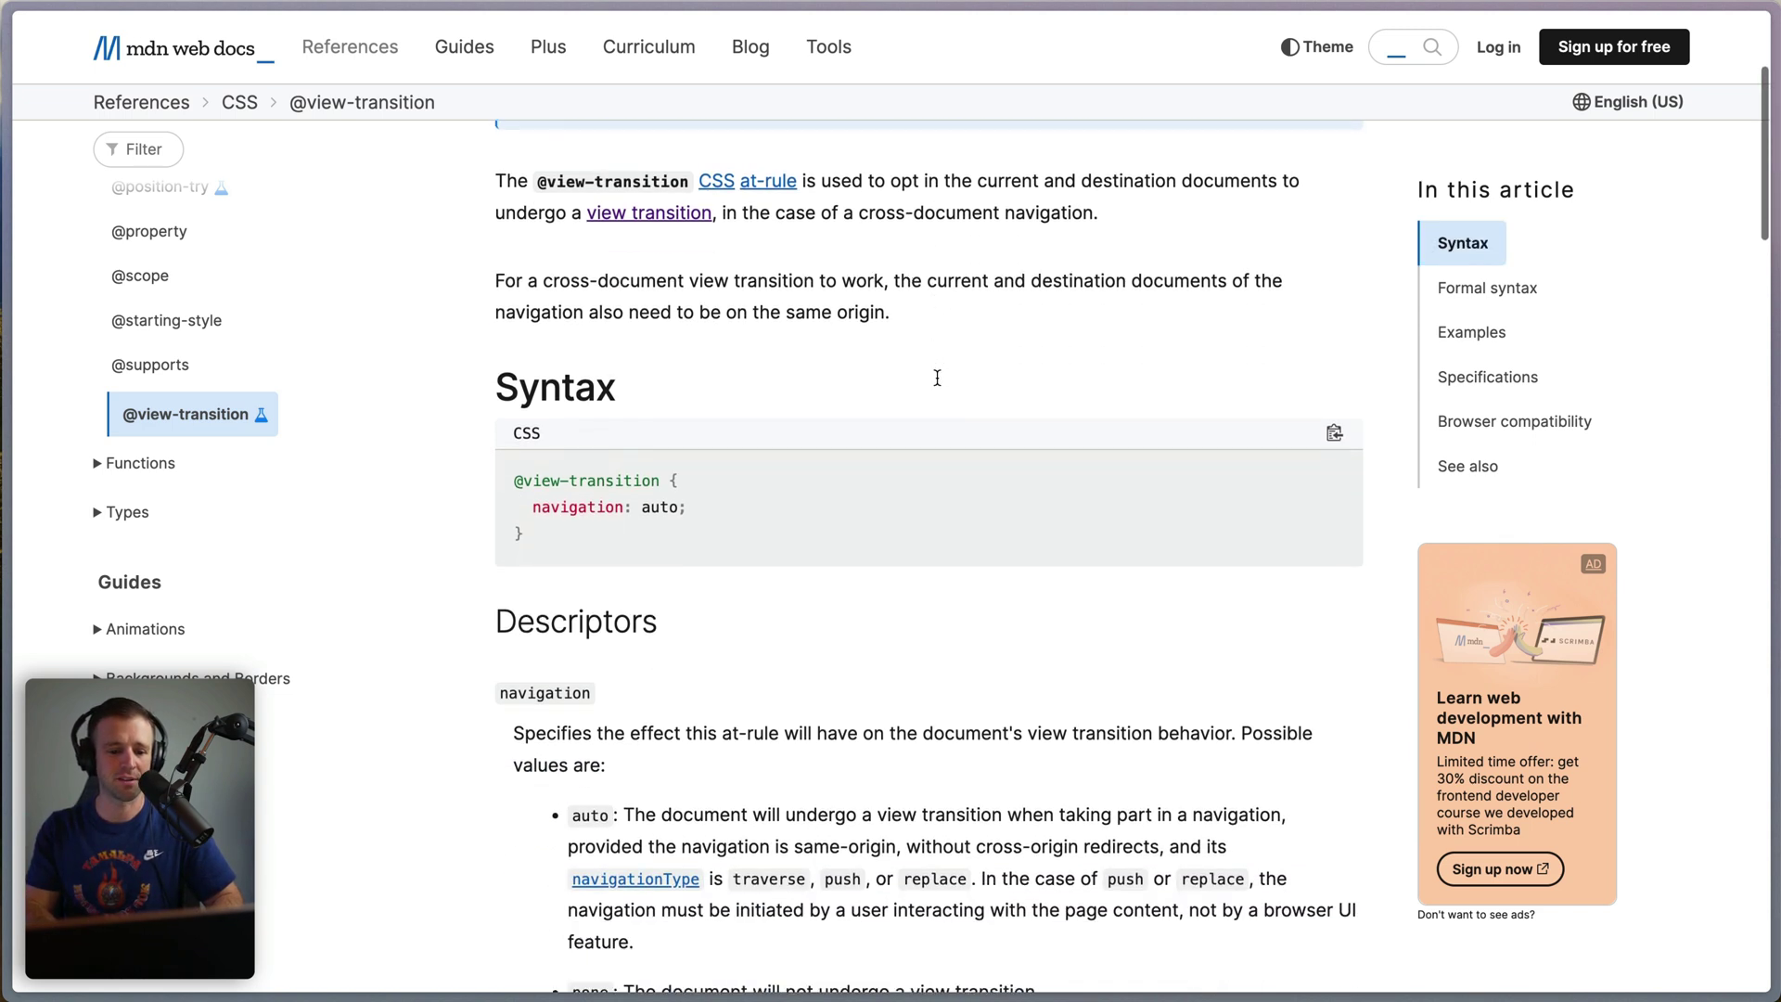
drag(538, 531, 509, 481)
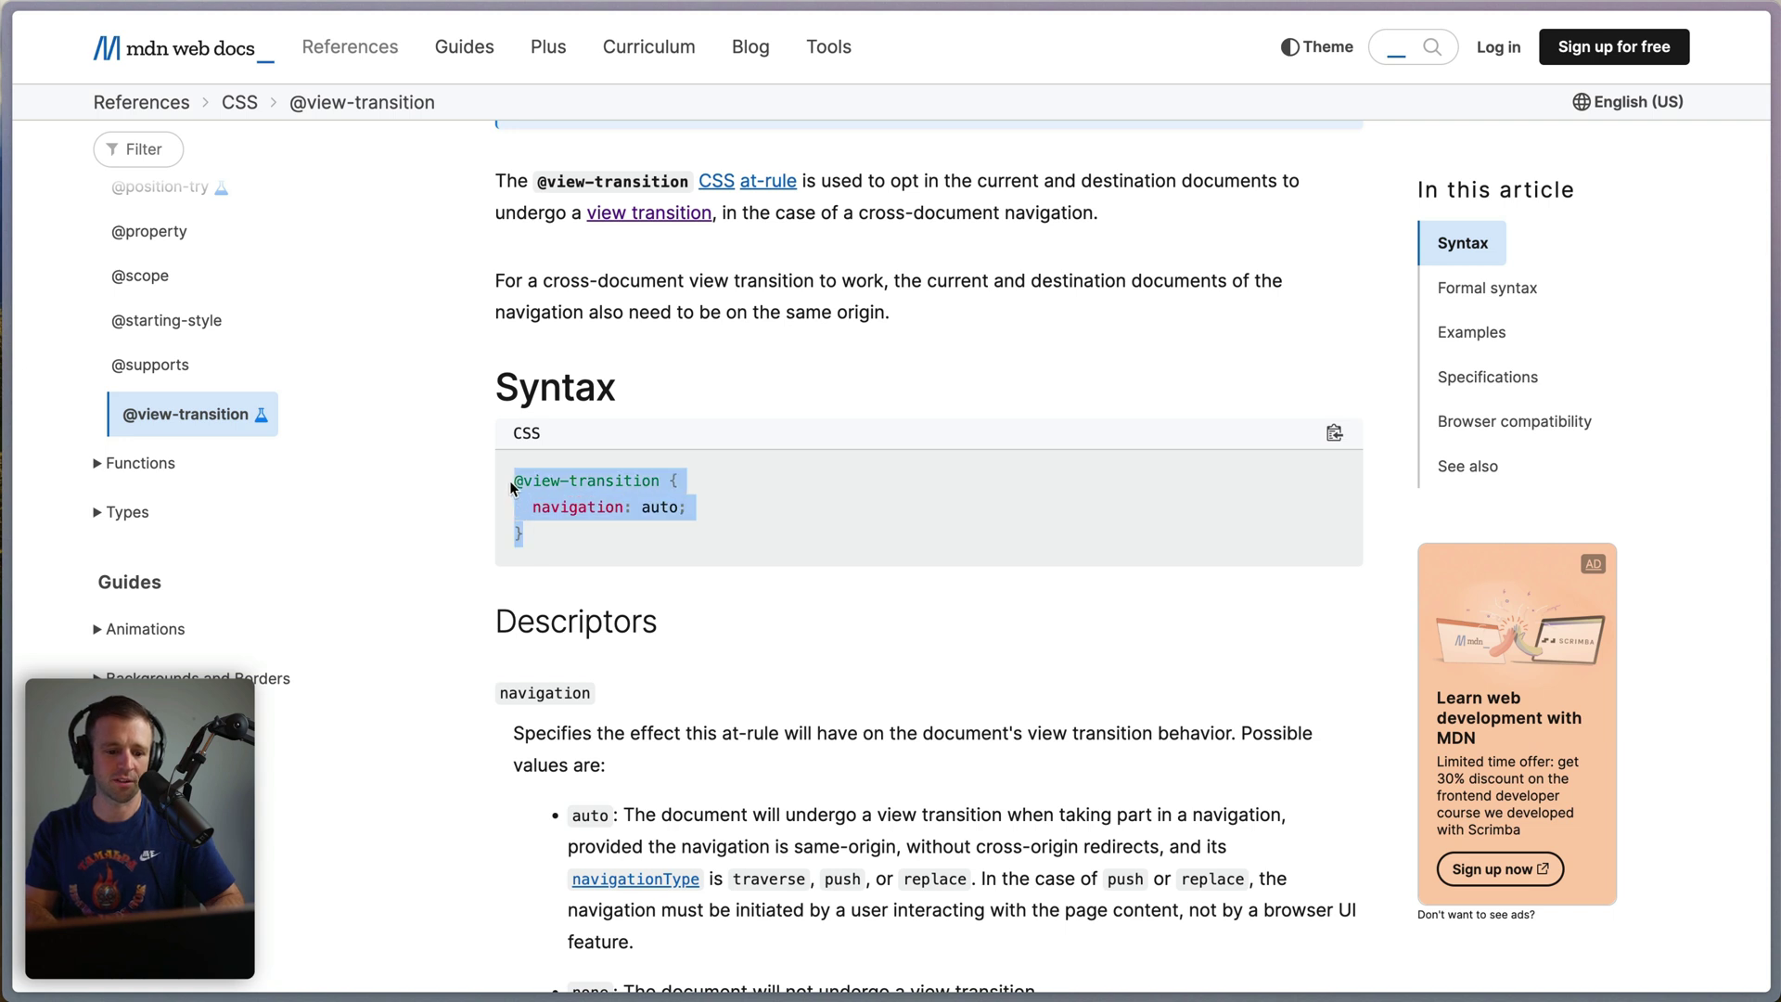
double_click(562, 505)
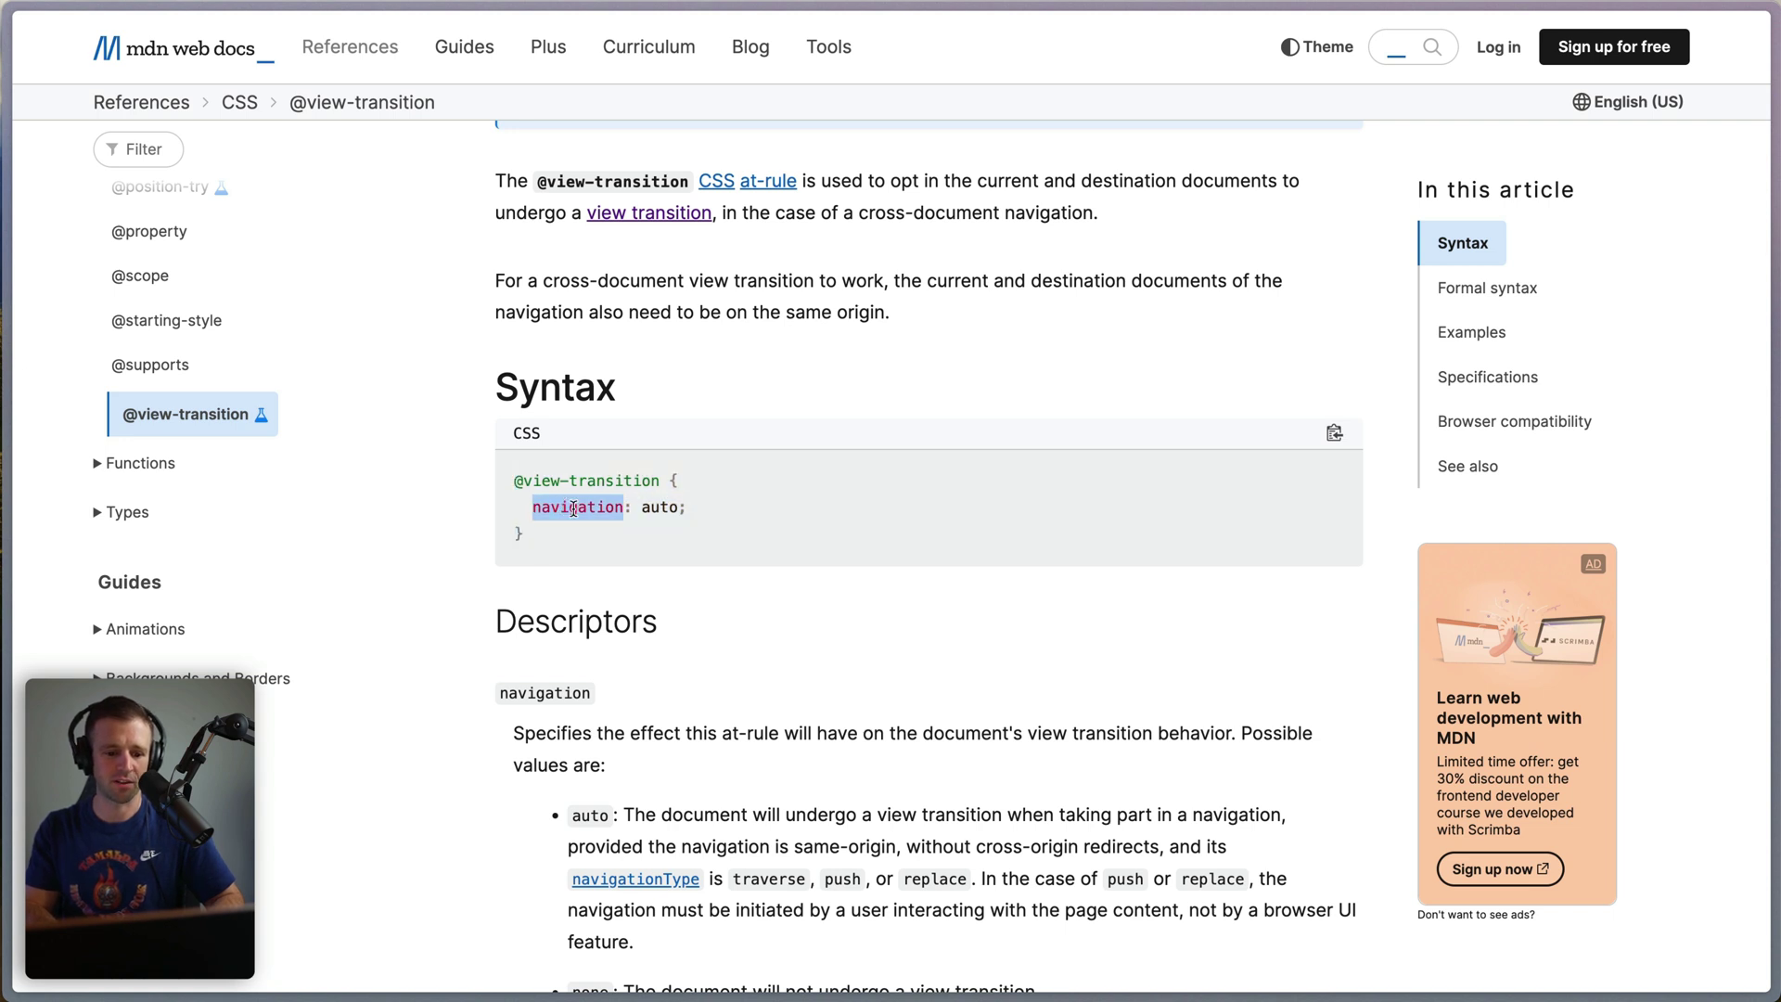
triple_click(564, 546)
drag(592, 532, 491, 484)
key(ctrl+c)
key(super+Tab)
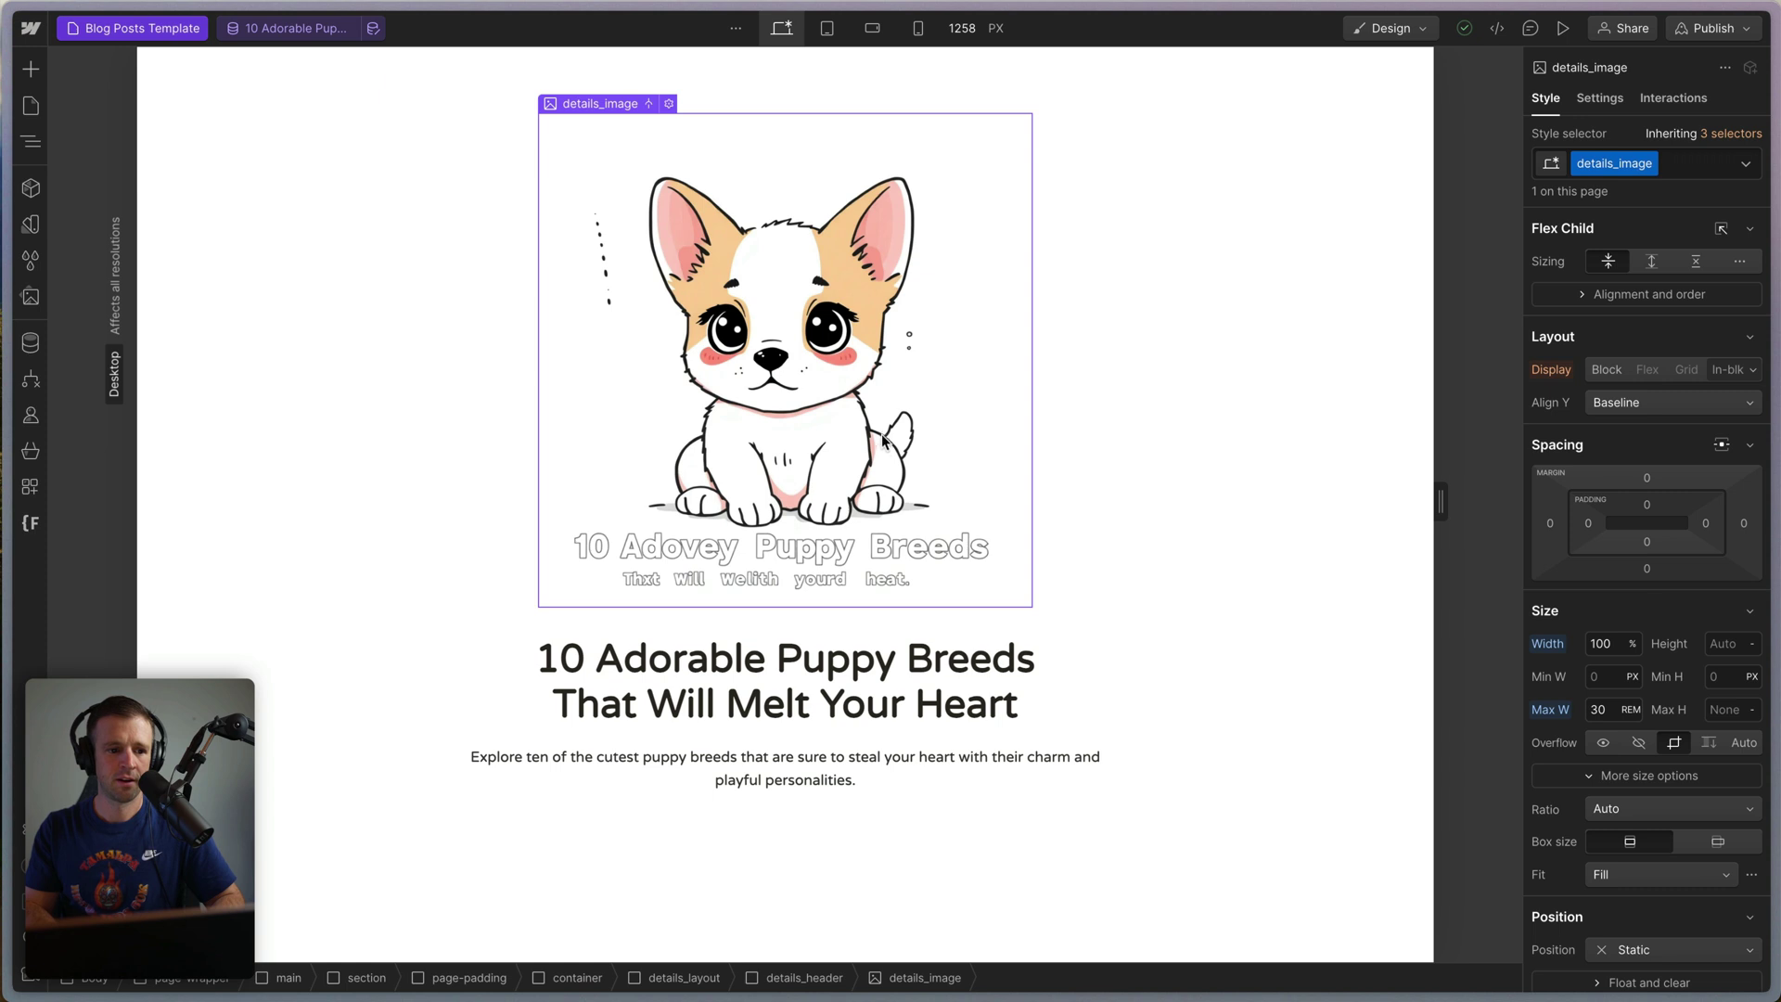
click(31, 523)
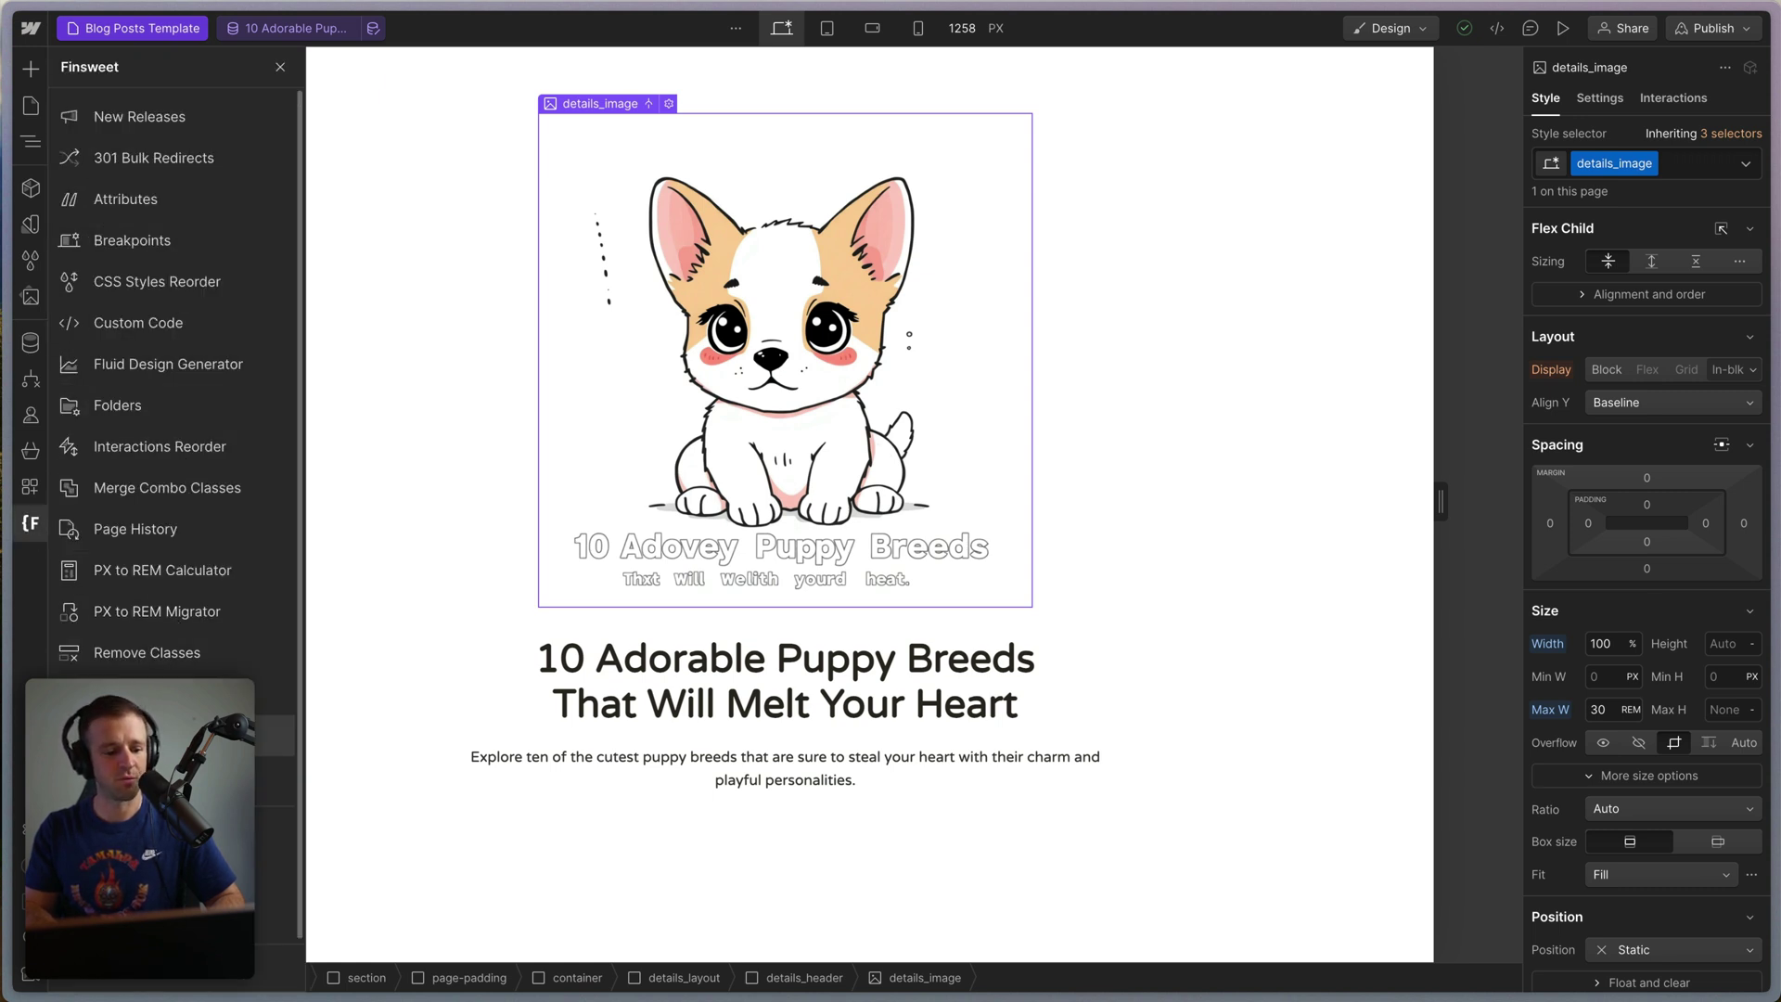
click(177, 326)
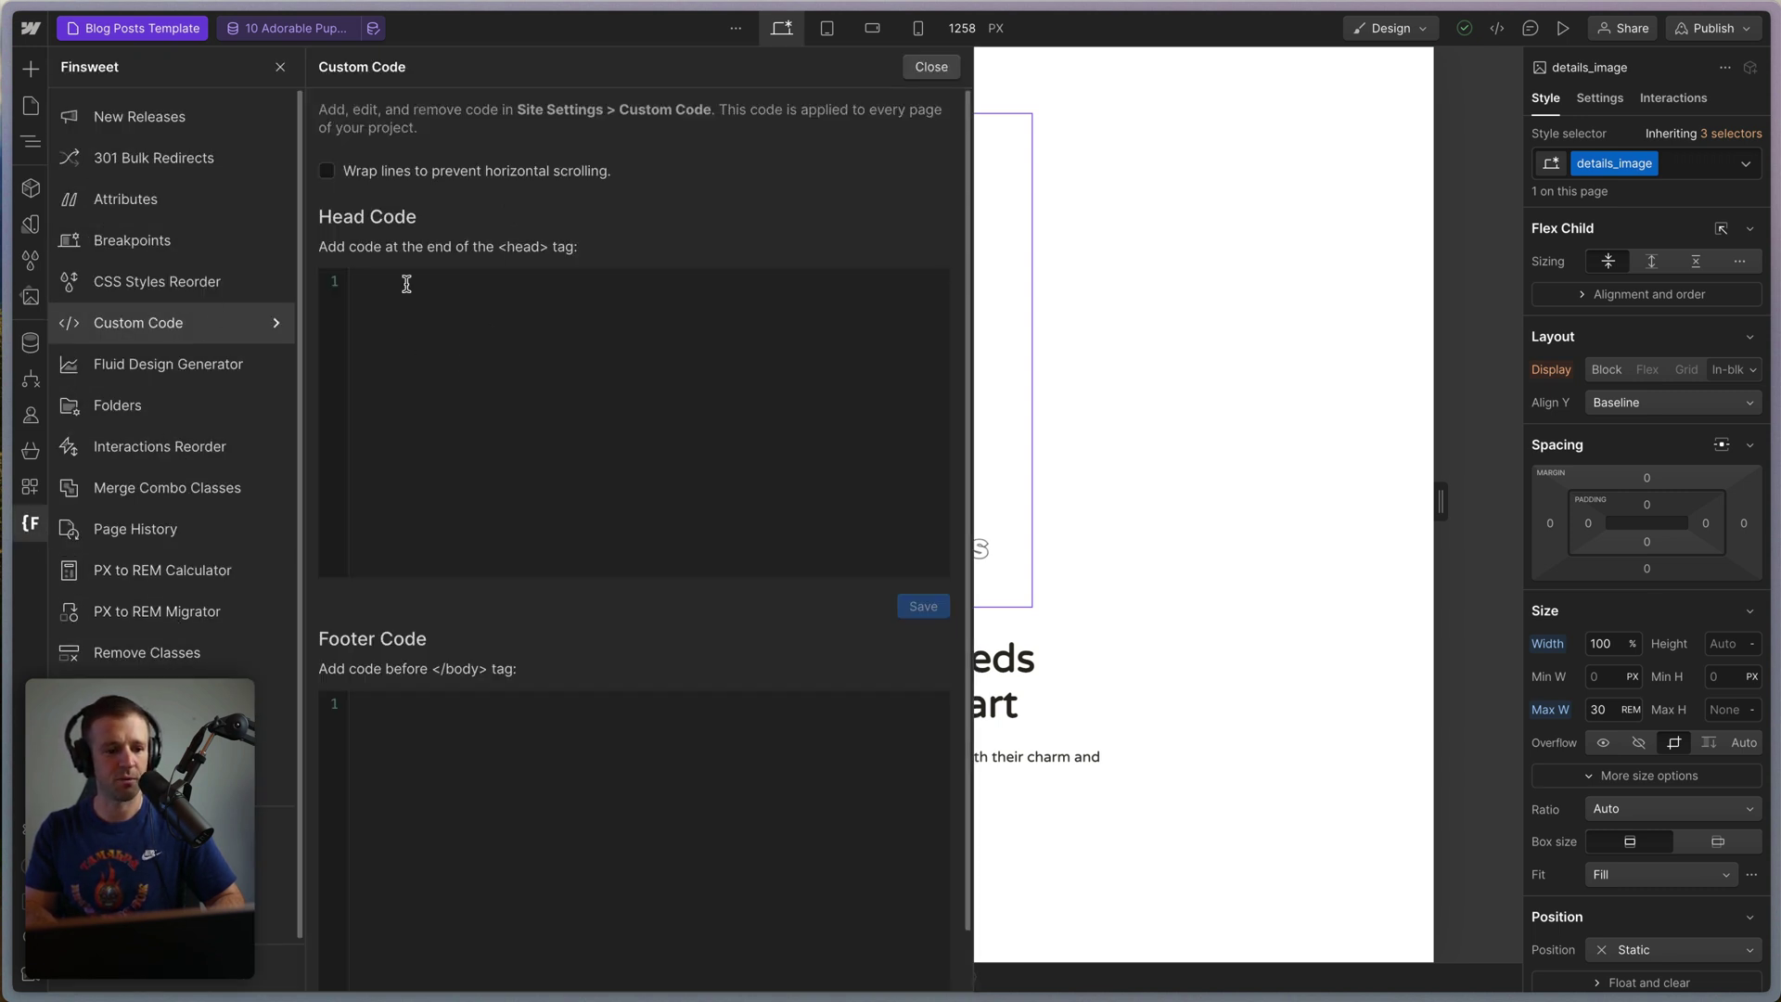
text(<style>)
key(Return)
text(</style>)
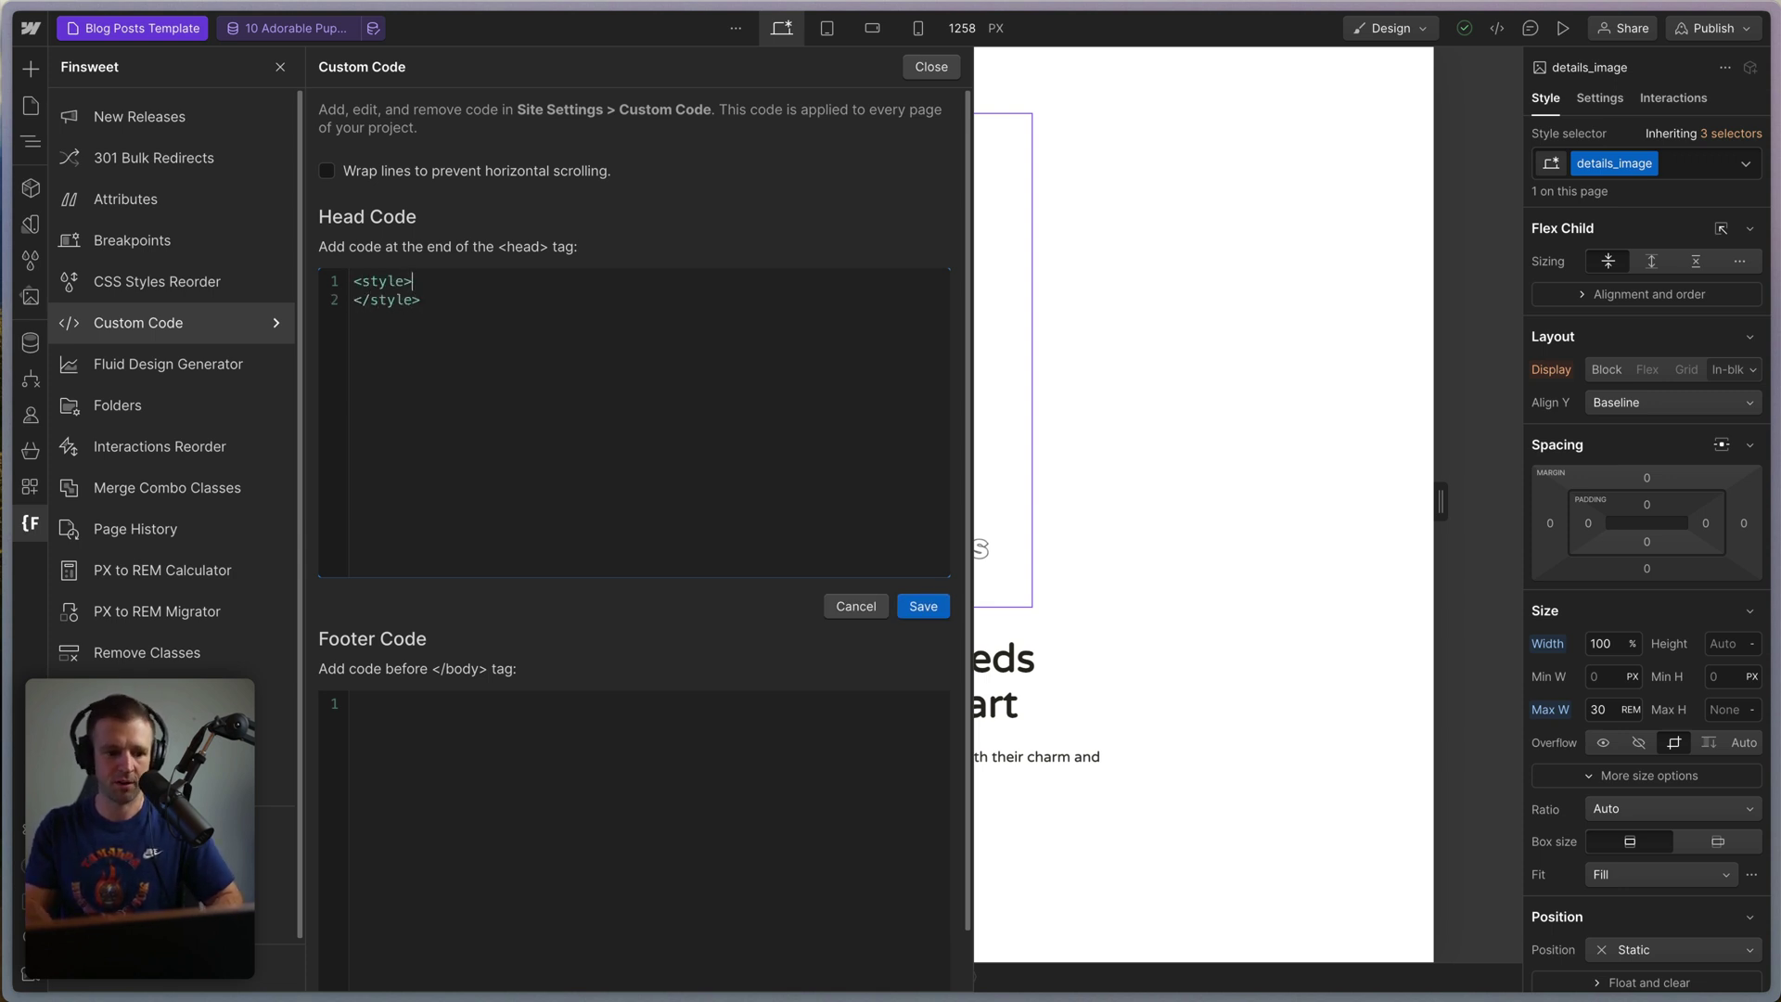
key(Home)
key(Return)
key(Up)
key(ctrl+v)
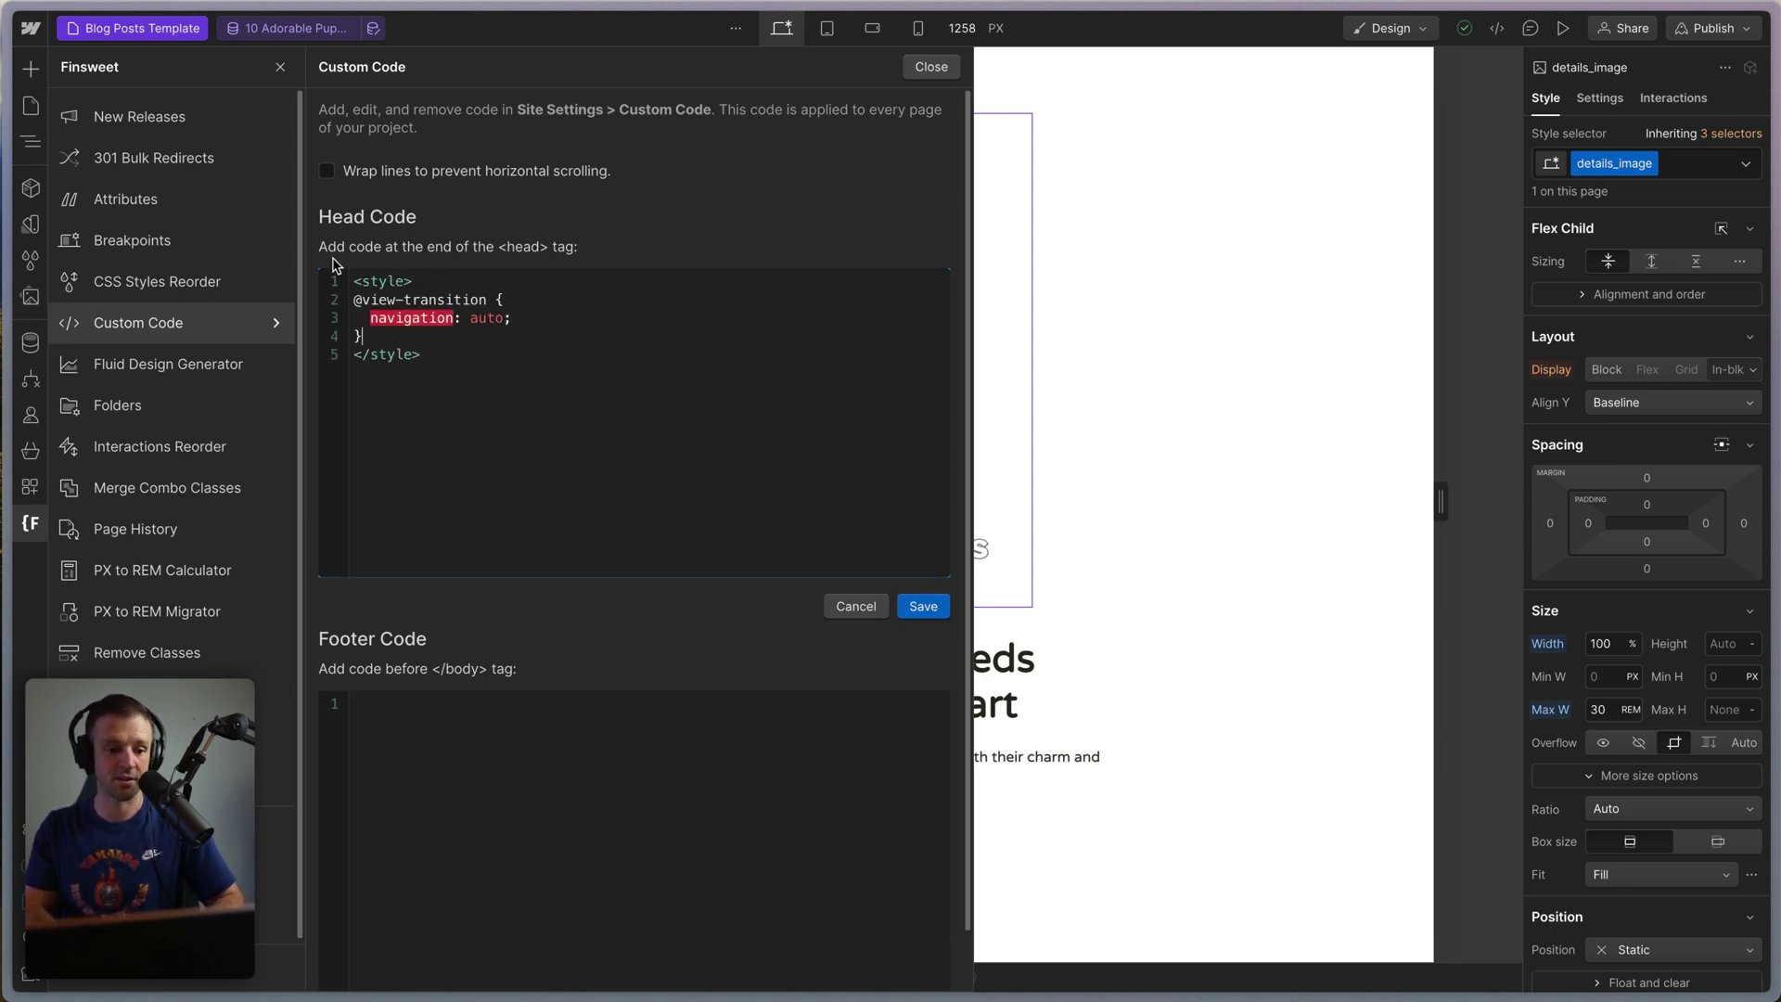
double_click(377, 301)
click(422, 318)
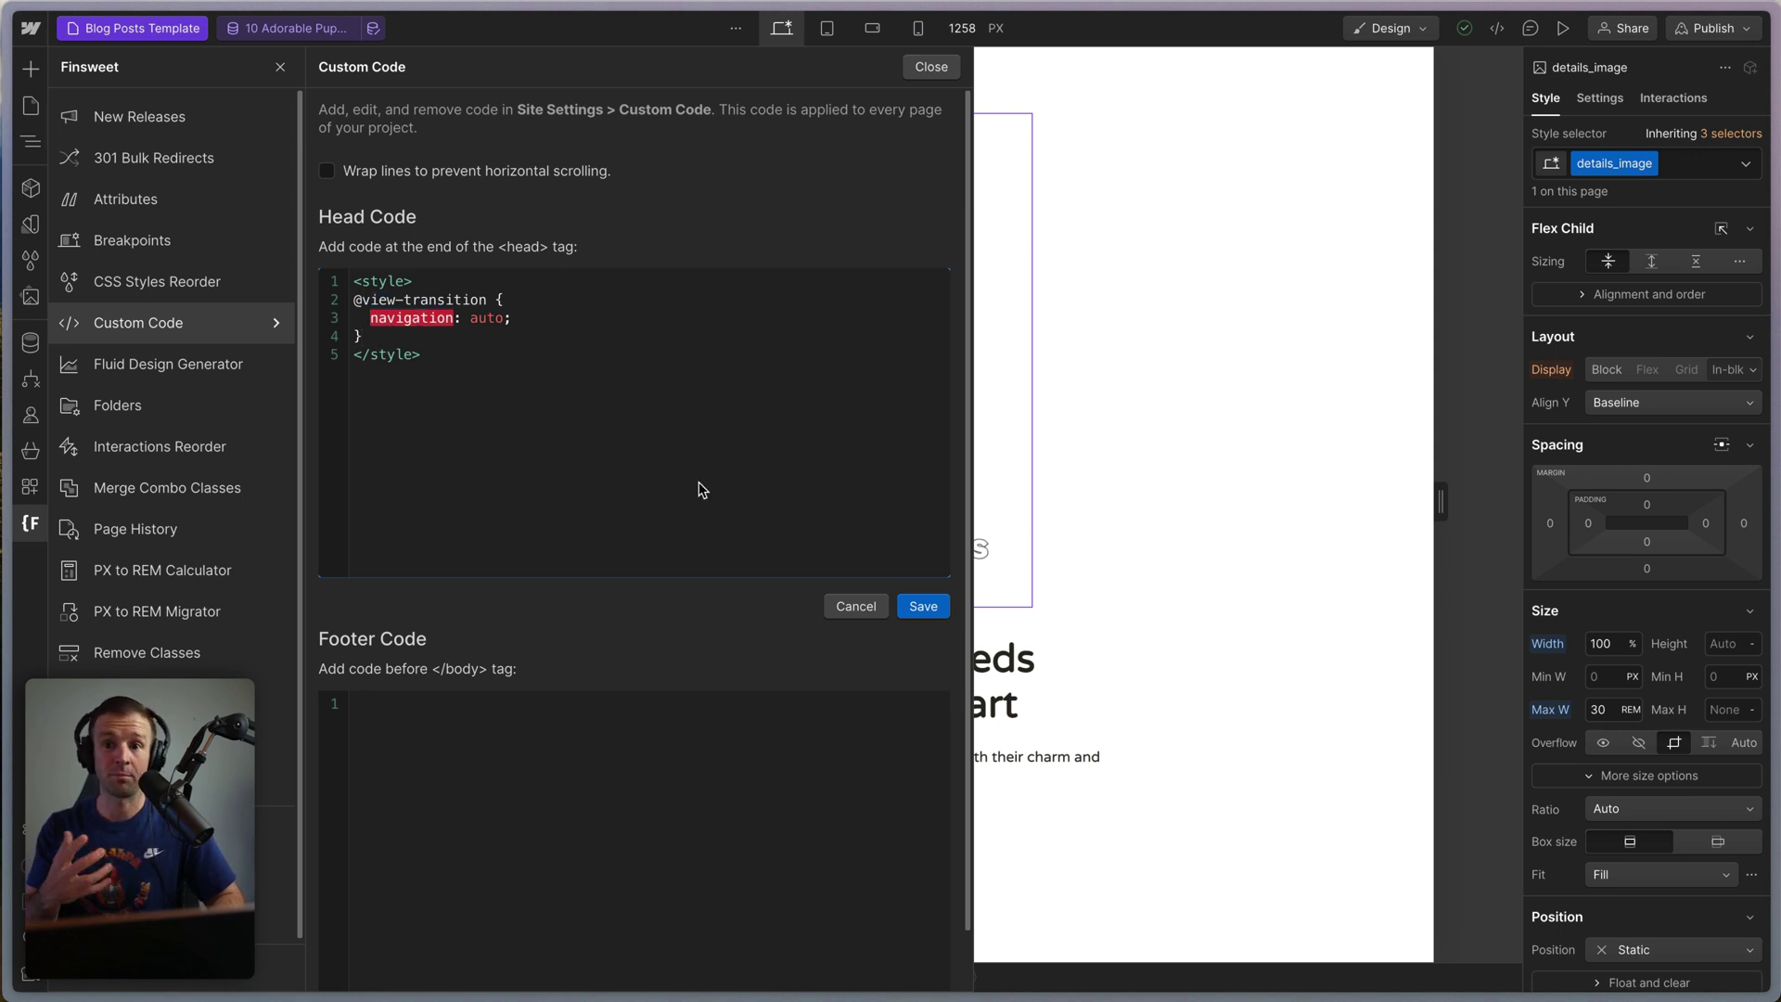
click(923, 606)
click(929, 68)
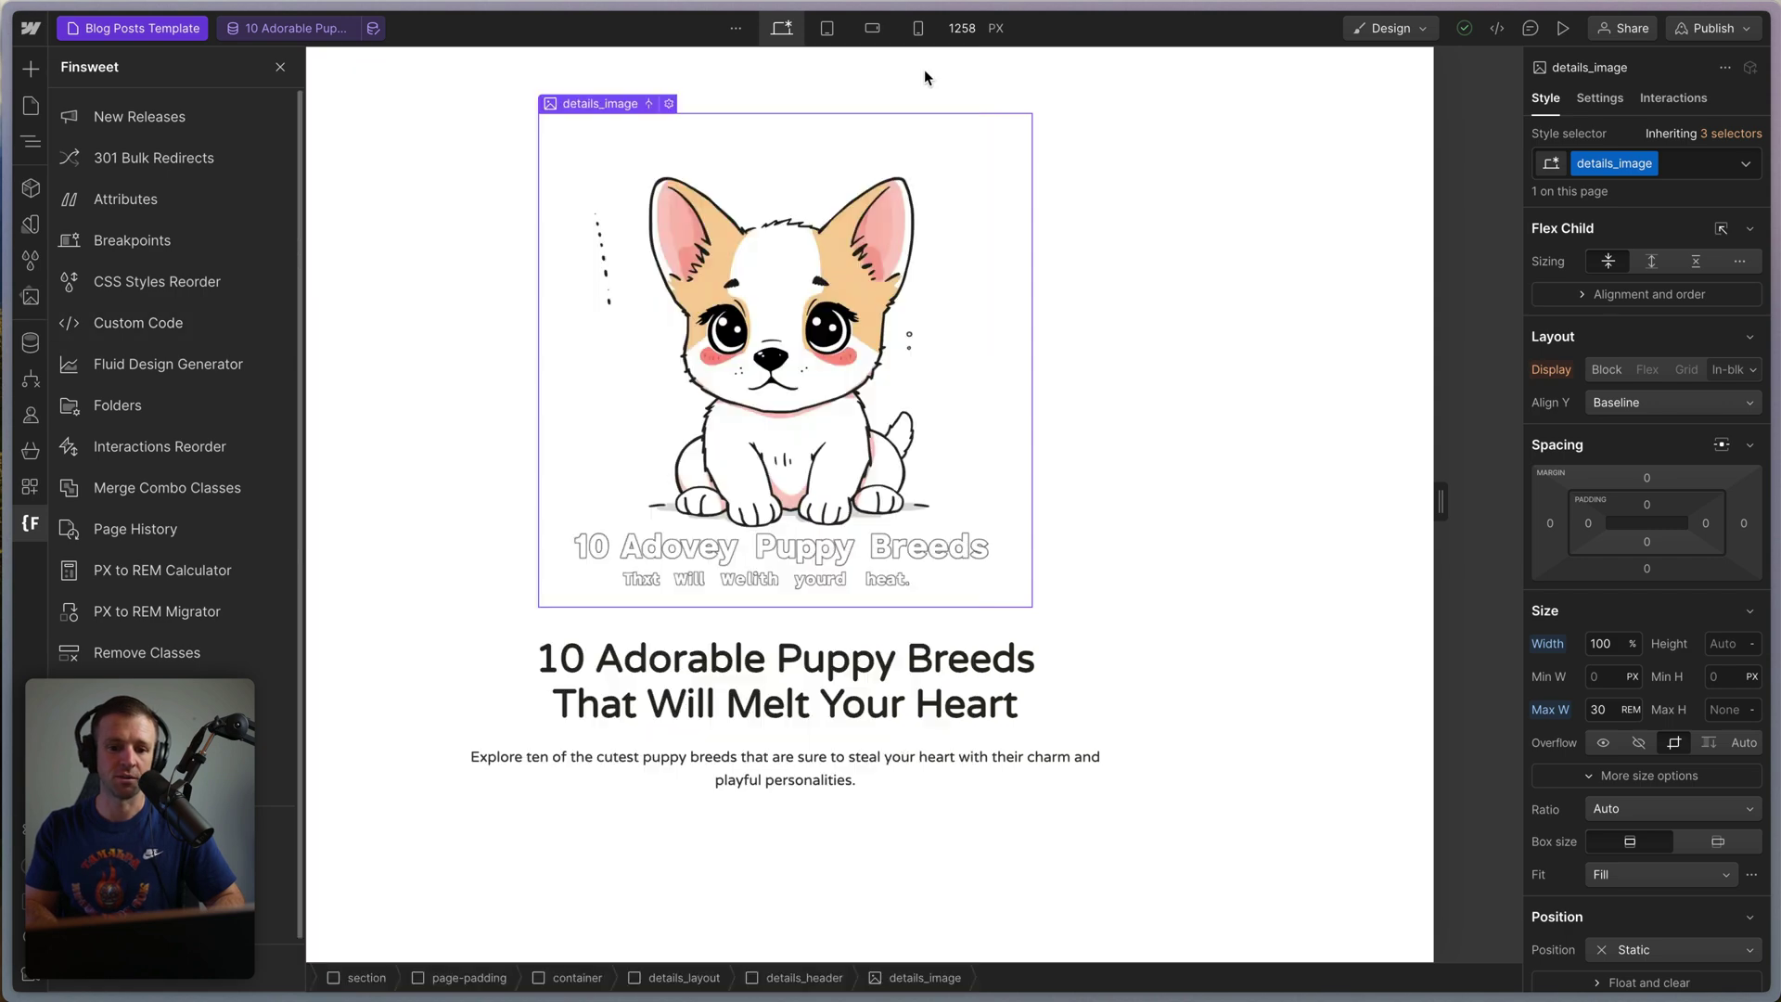
Publish, then open the Pygmy Goats, Bunny Bonding and Quirky Personalities posts on the live site.
click(1711, 29)
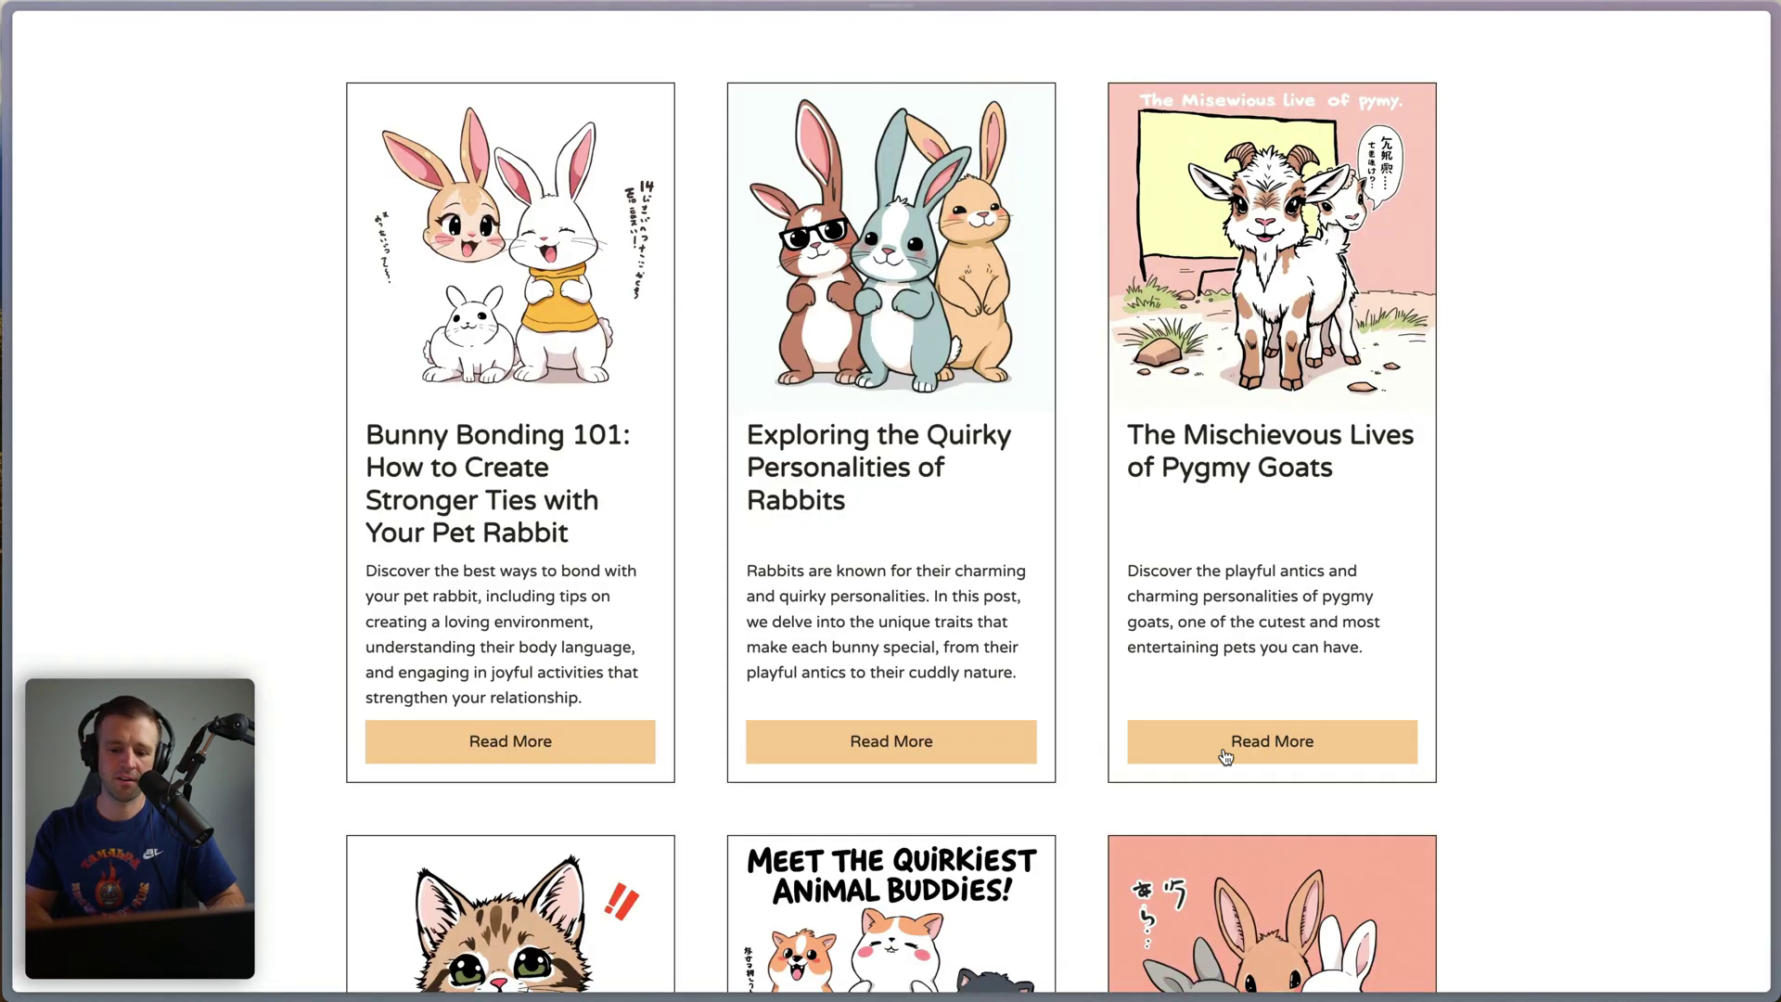
click(1225, 753)
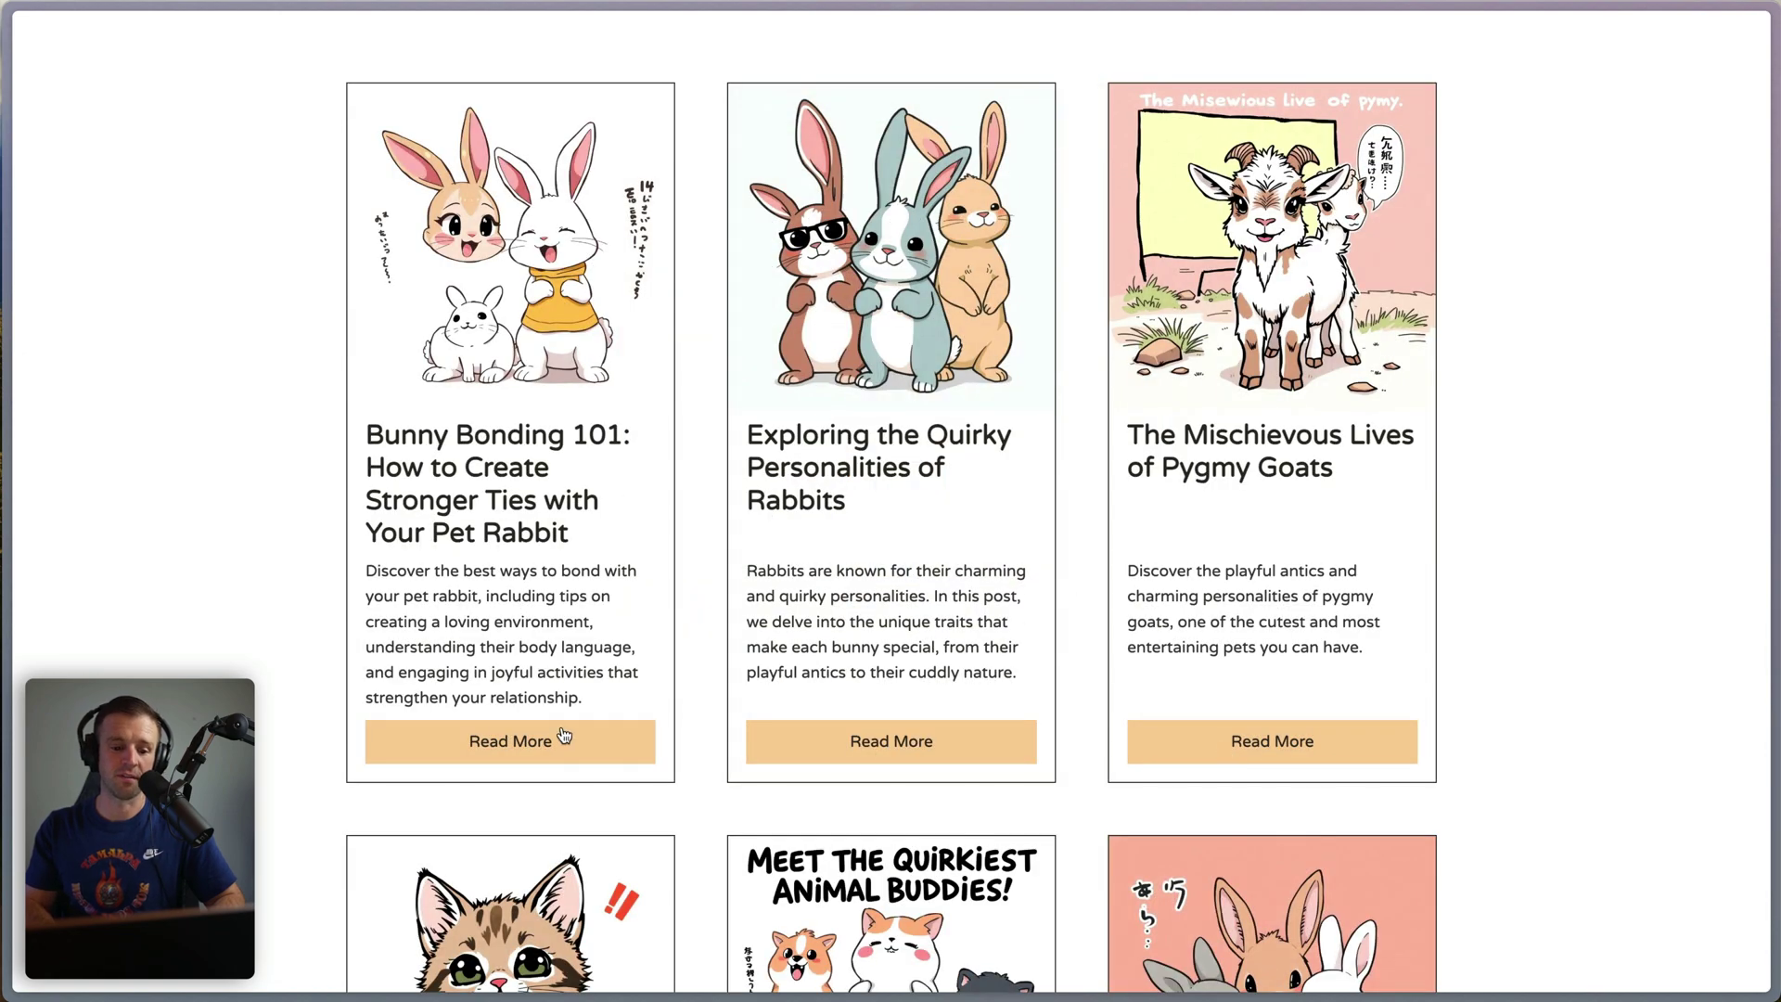
click(561, 739)
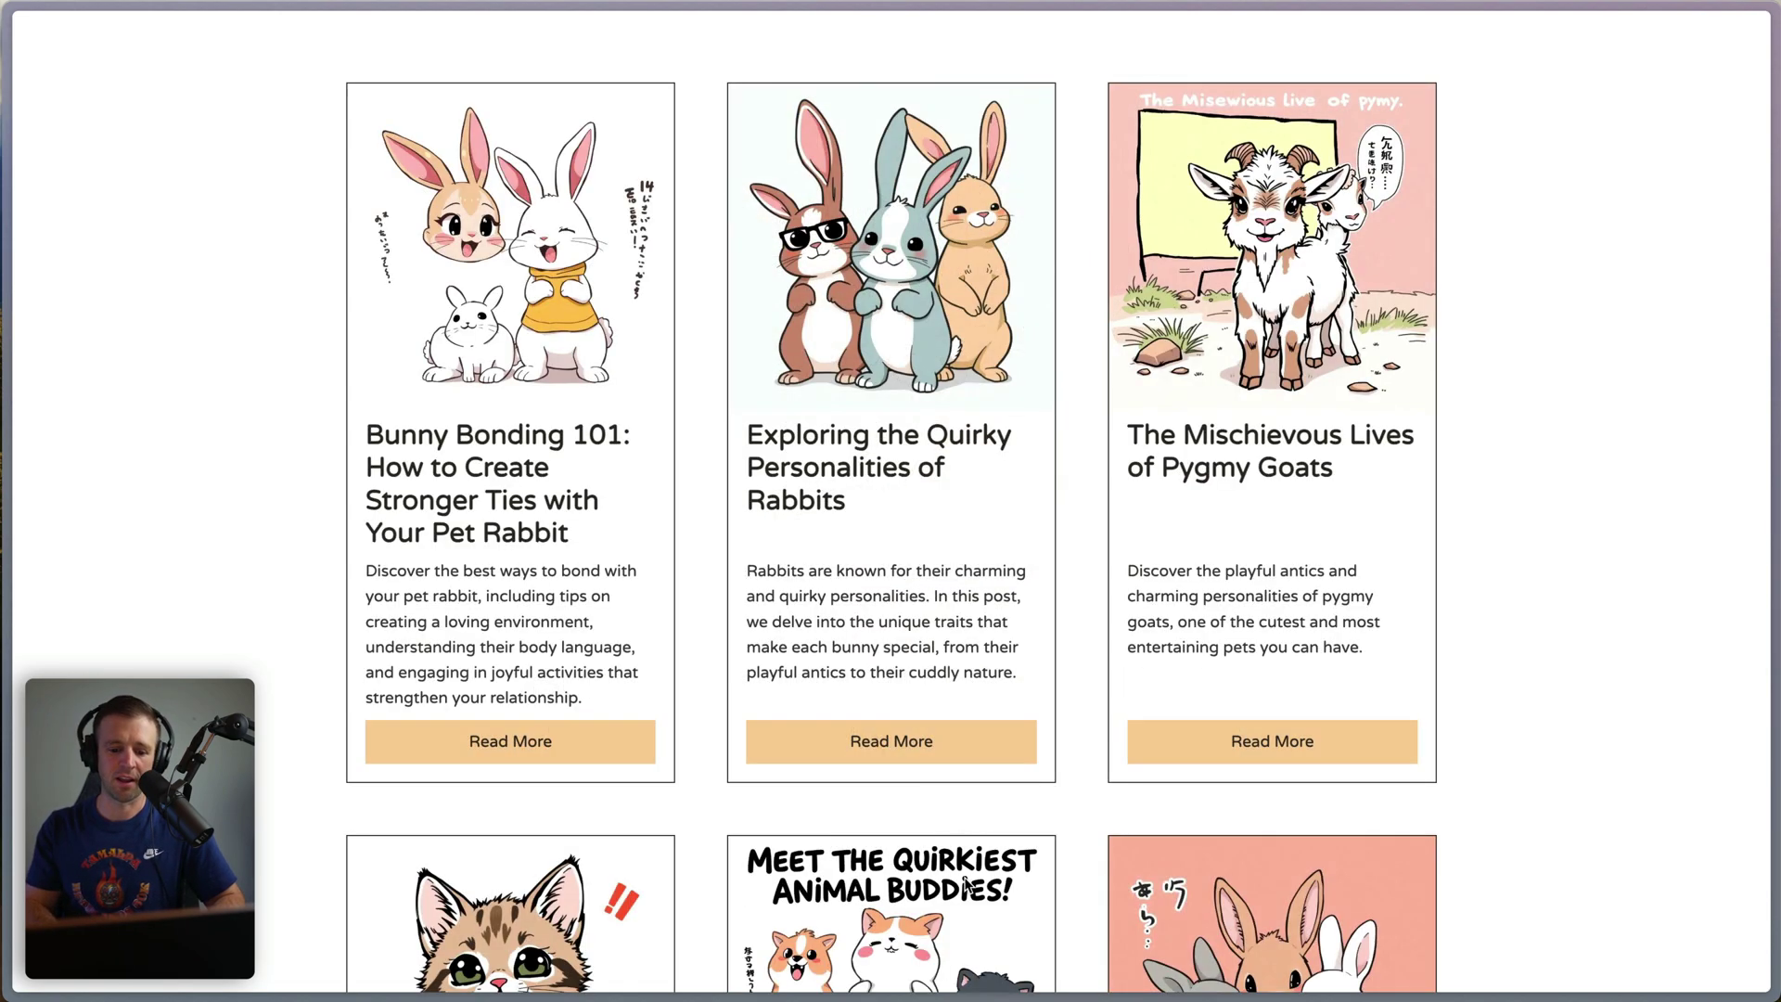
click(965, 740)
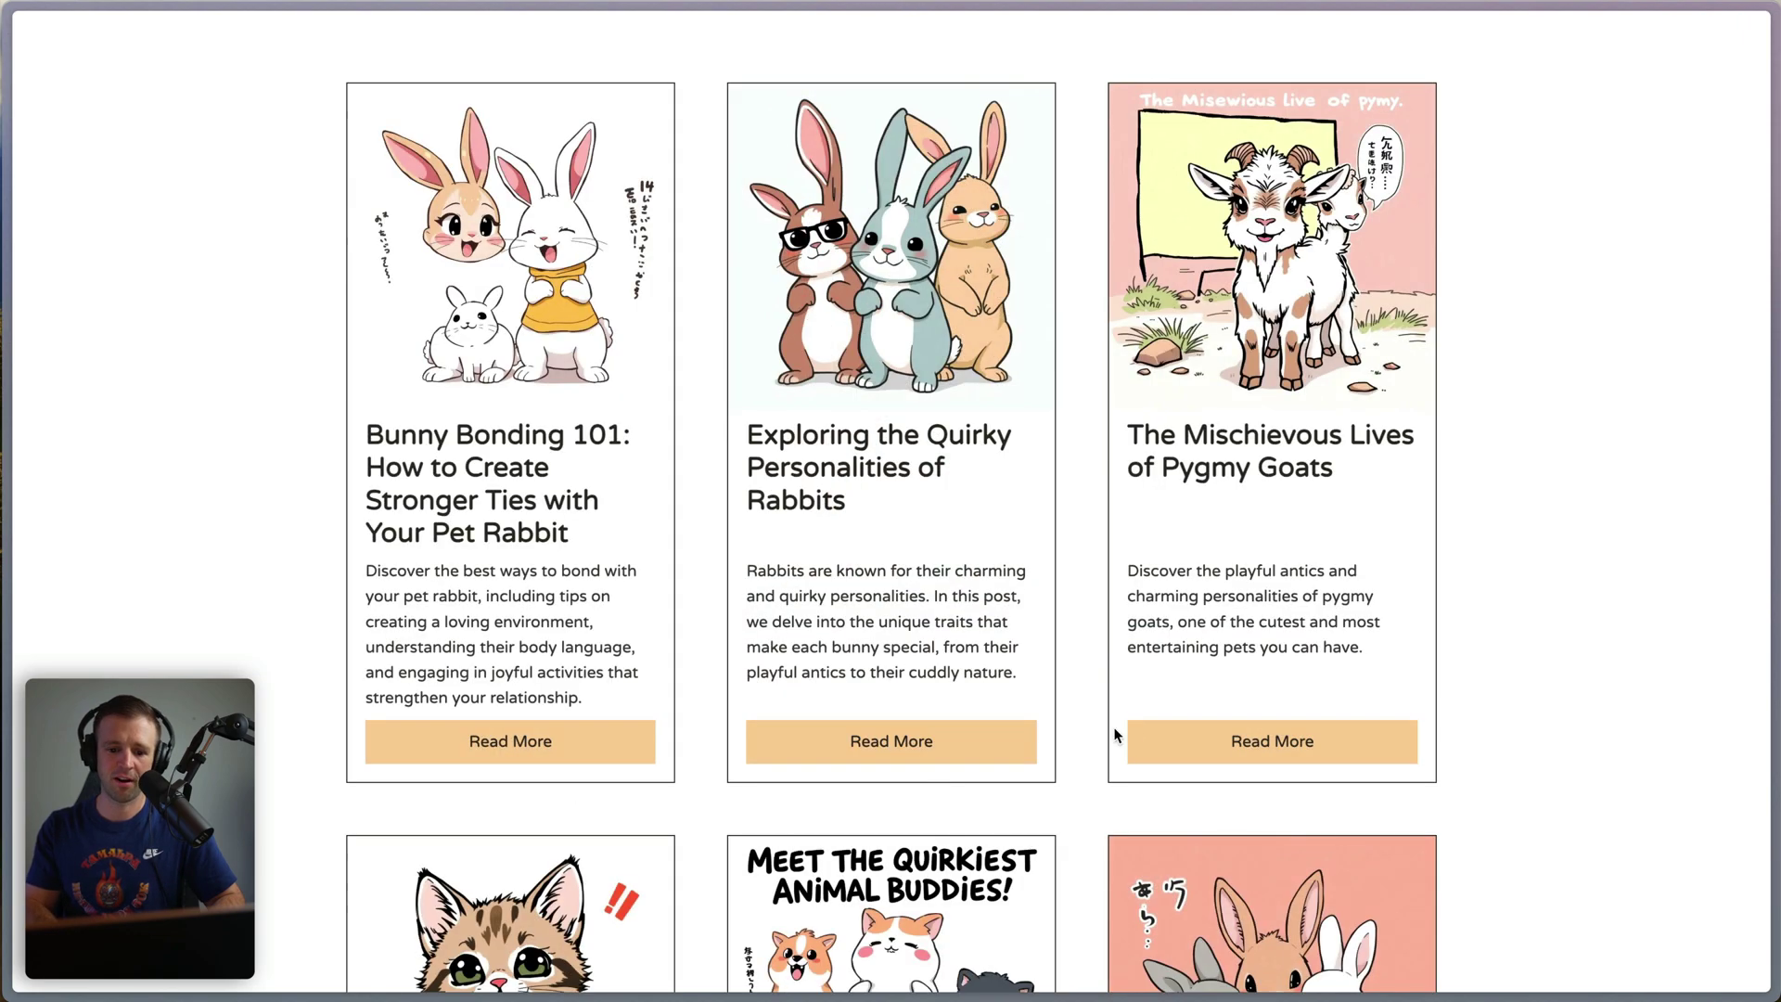
scroll(1117, 728, down, 6)
scroll(1125, 723, up, 5)
scroll(1131, 720, down, 1)
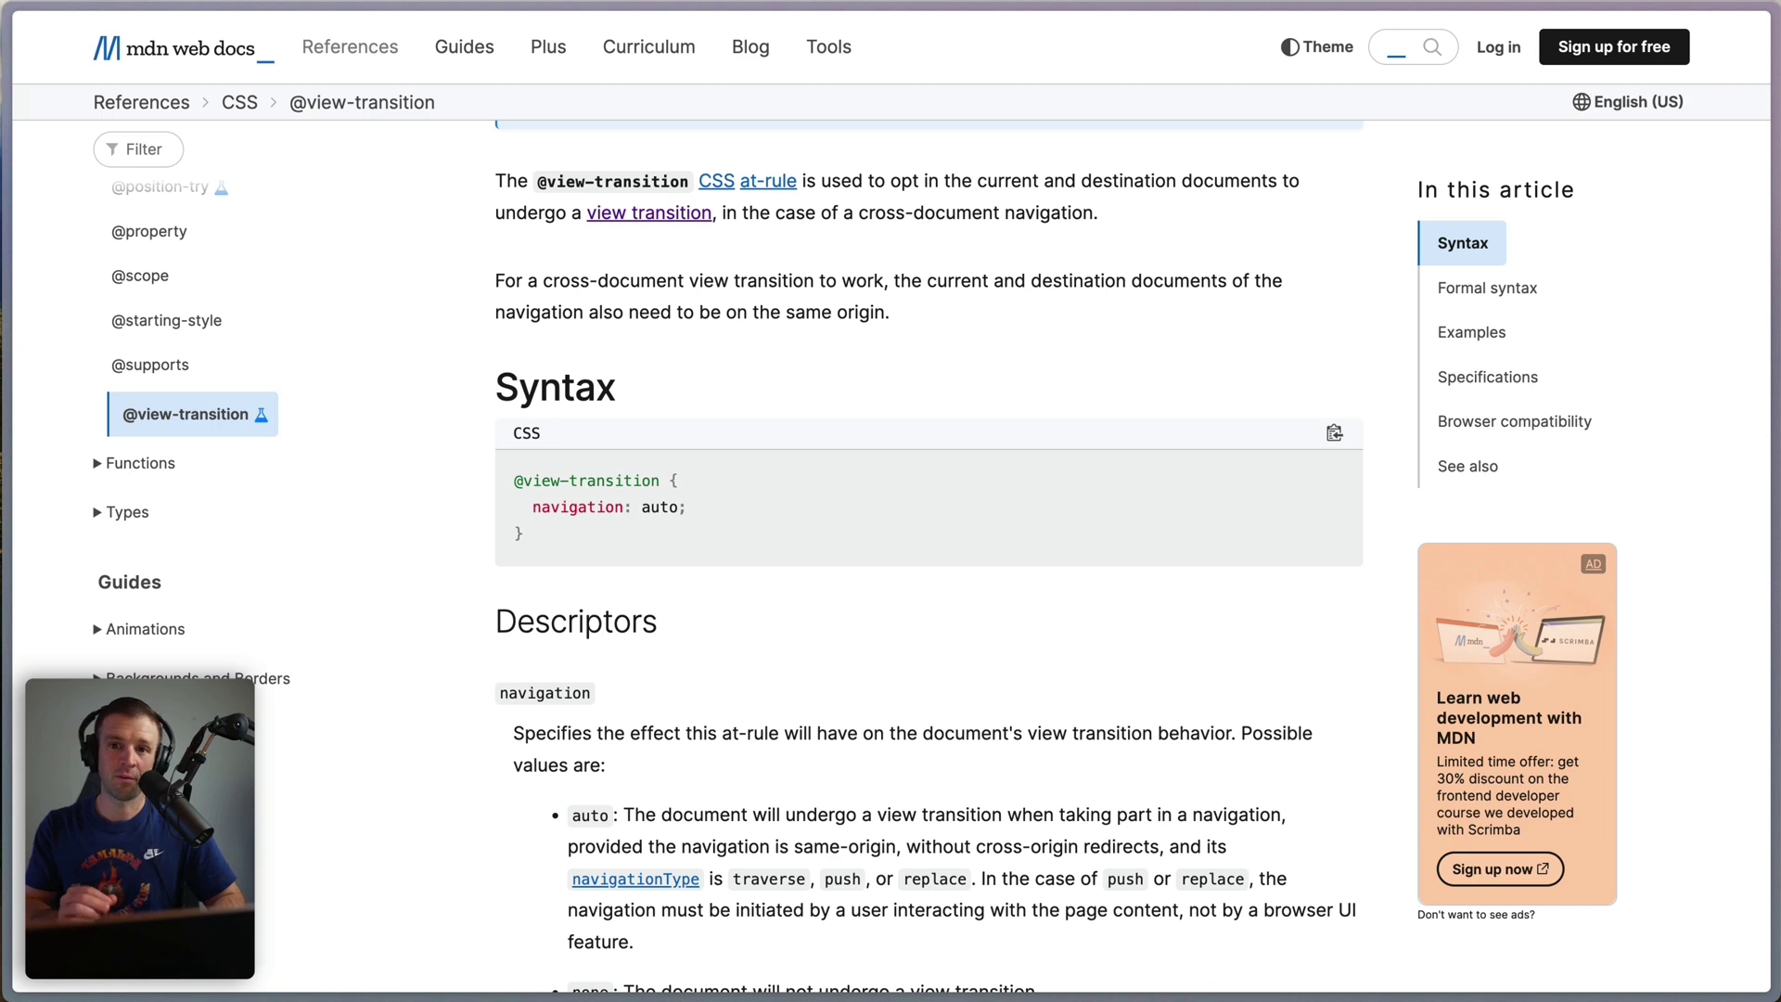
scroll(795, 378, down, 5)
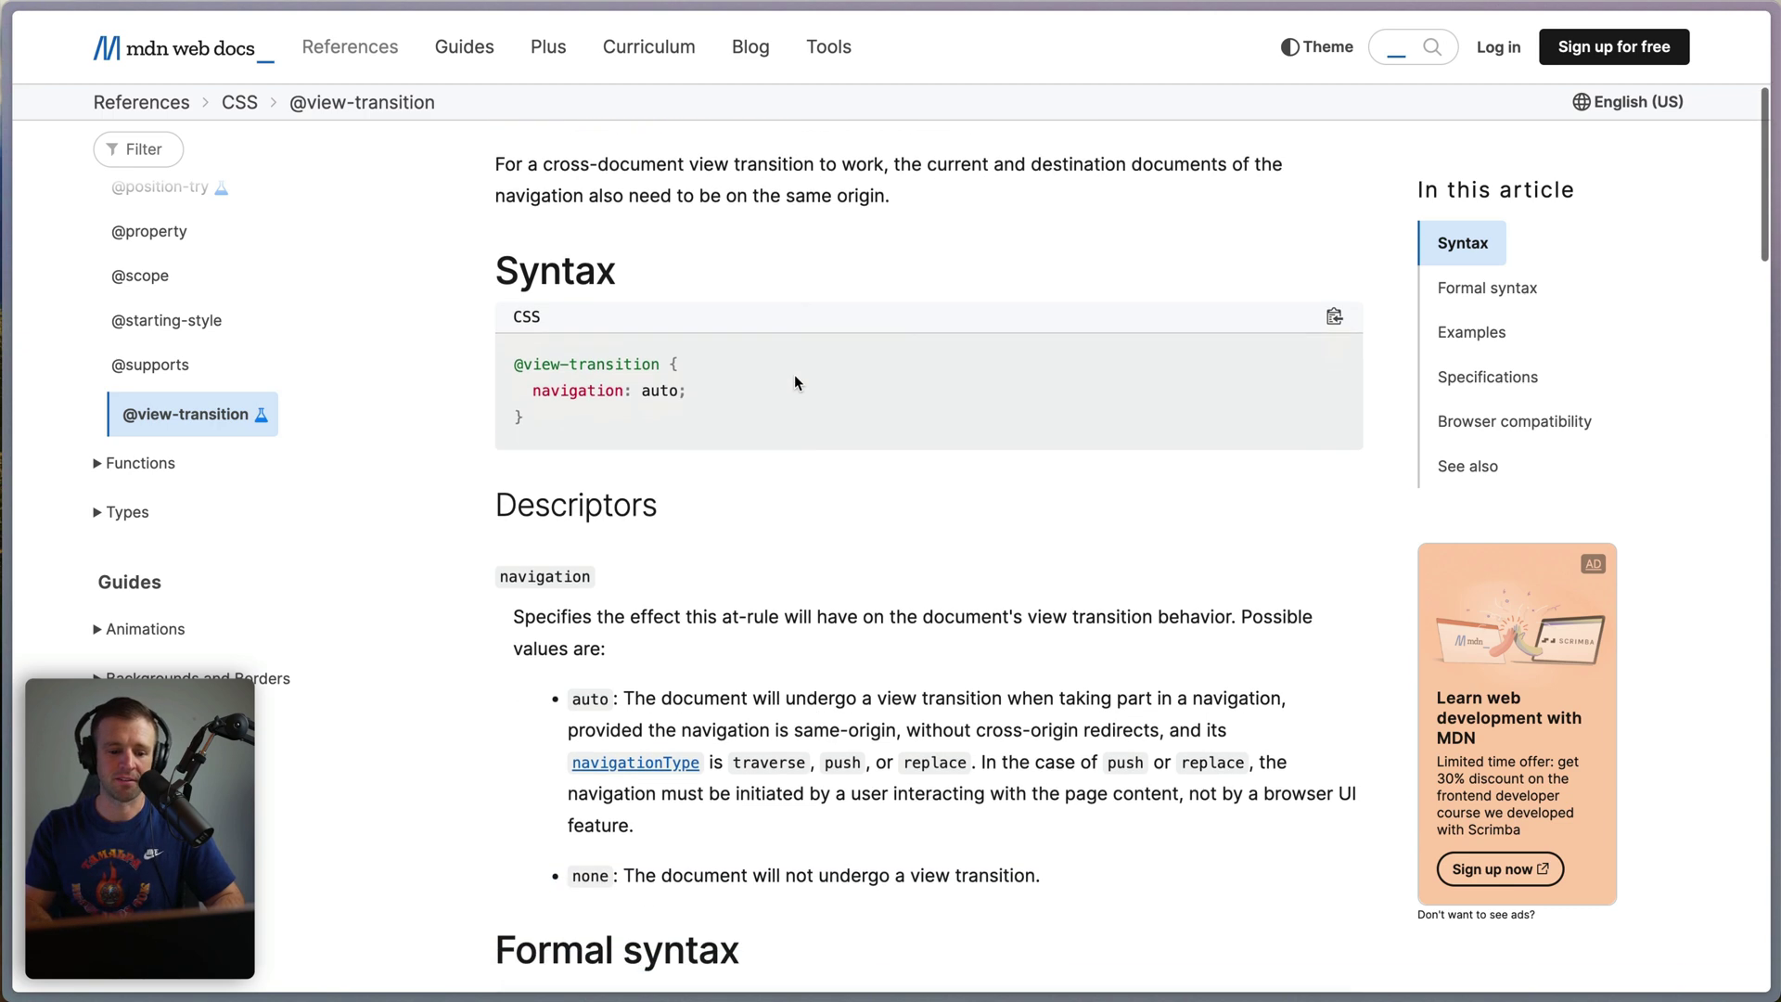
scroll(908, 331, down, 13)
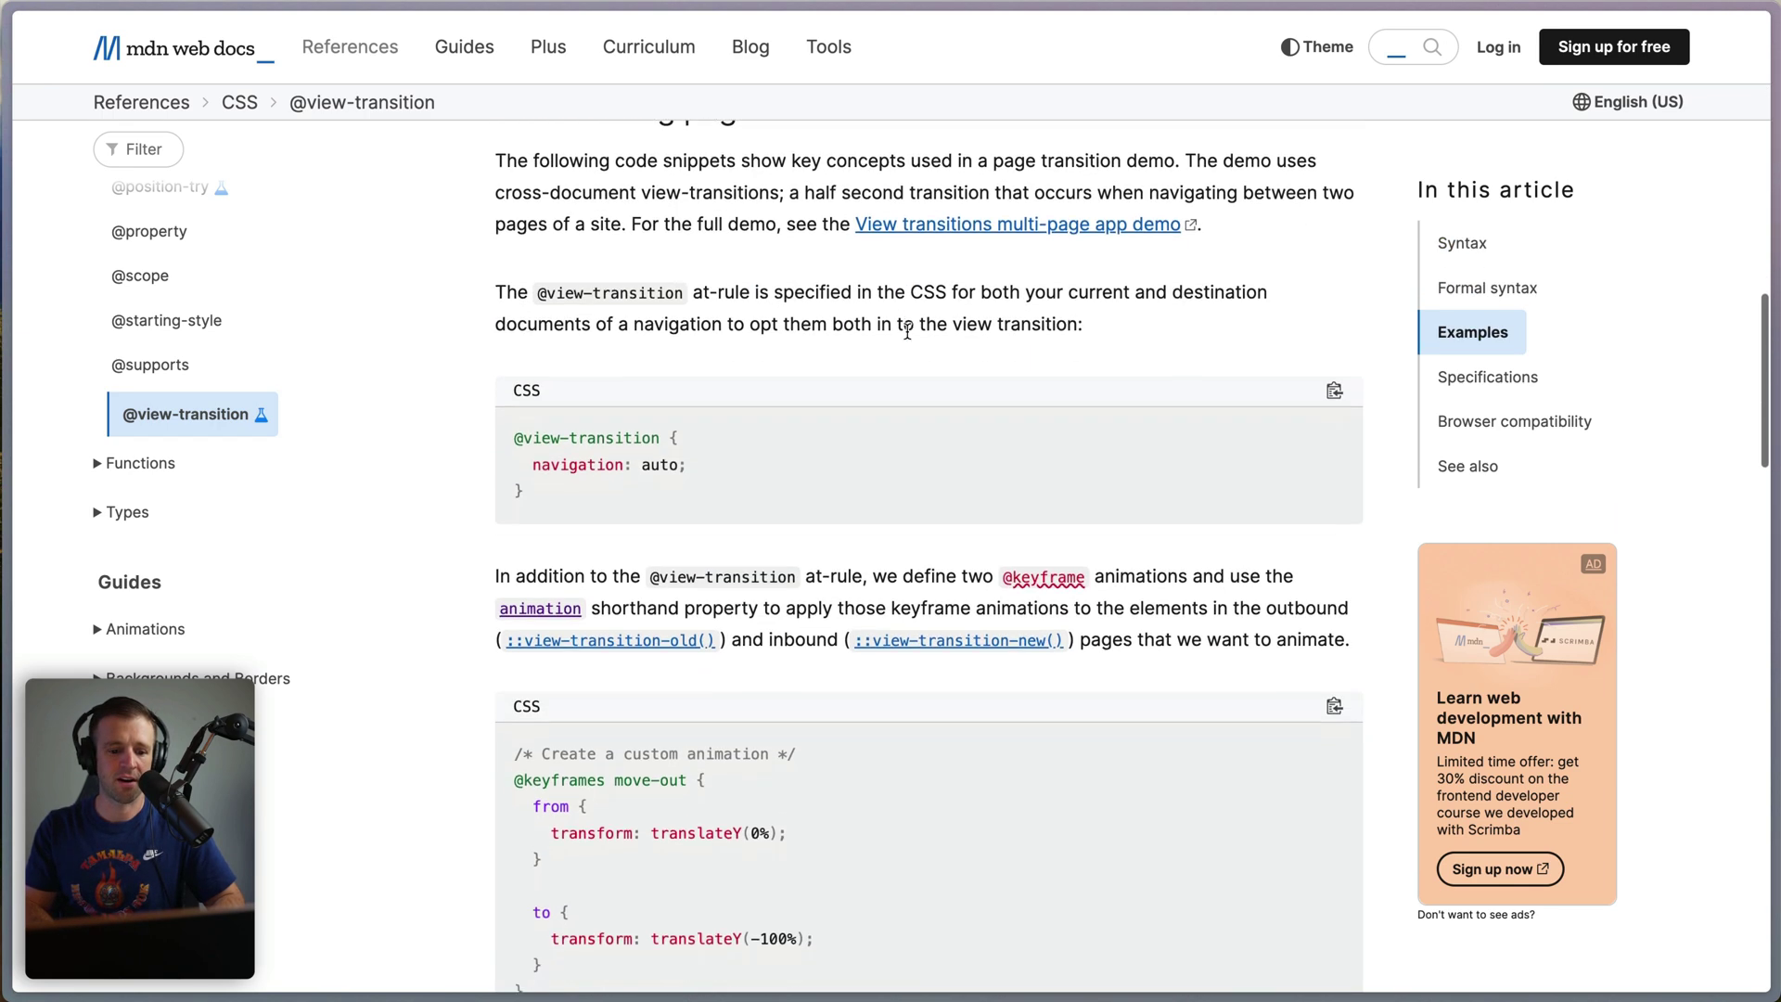
scroll(905, 331, down, 2)
scroll(905, 331, up, 1)
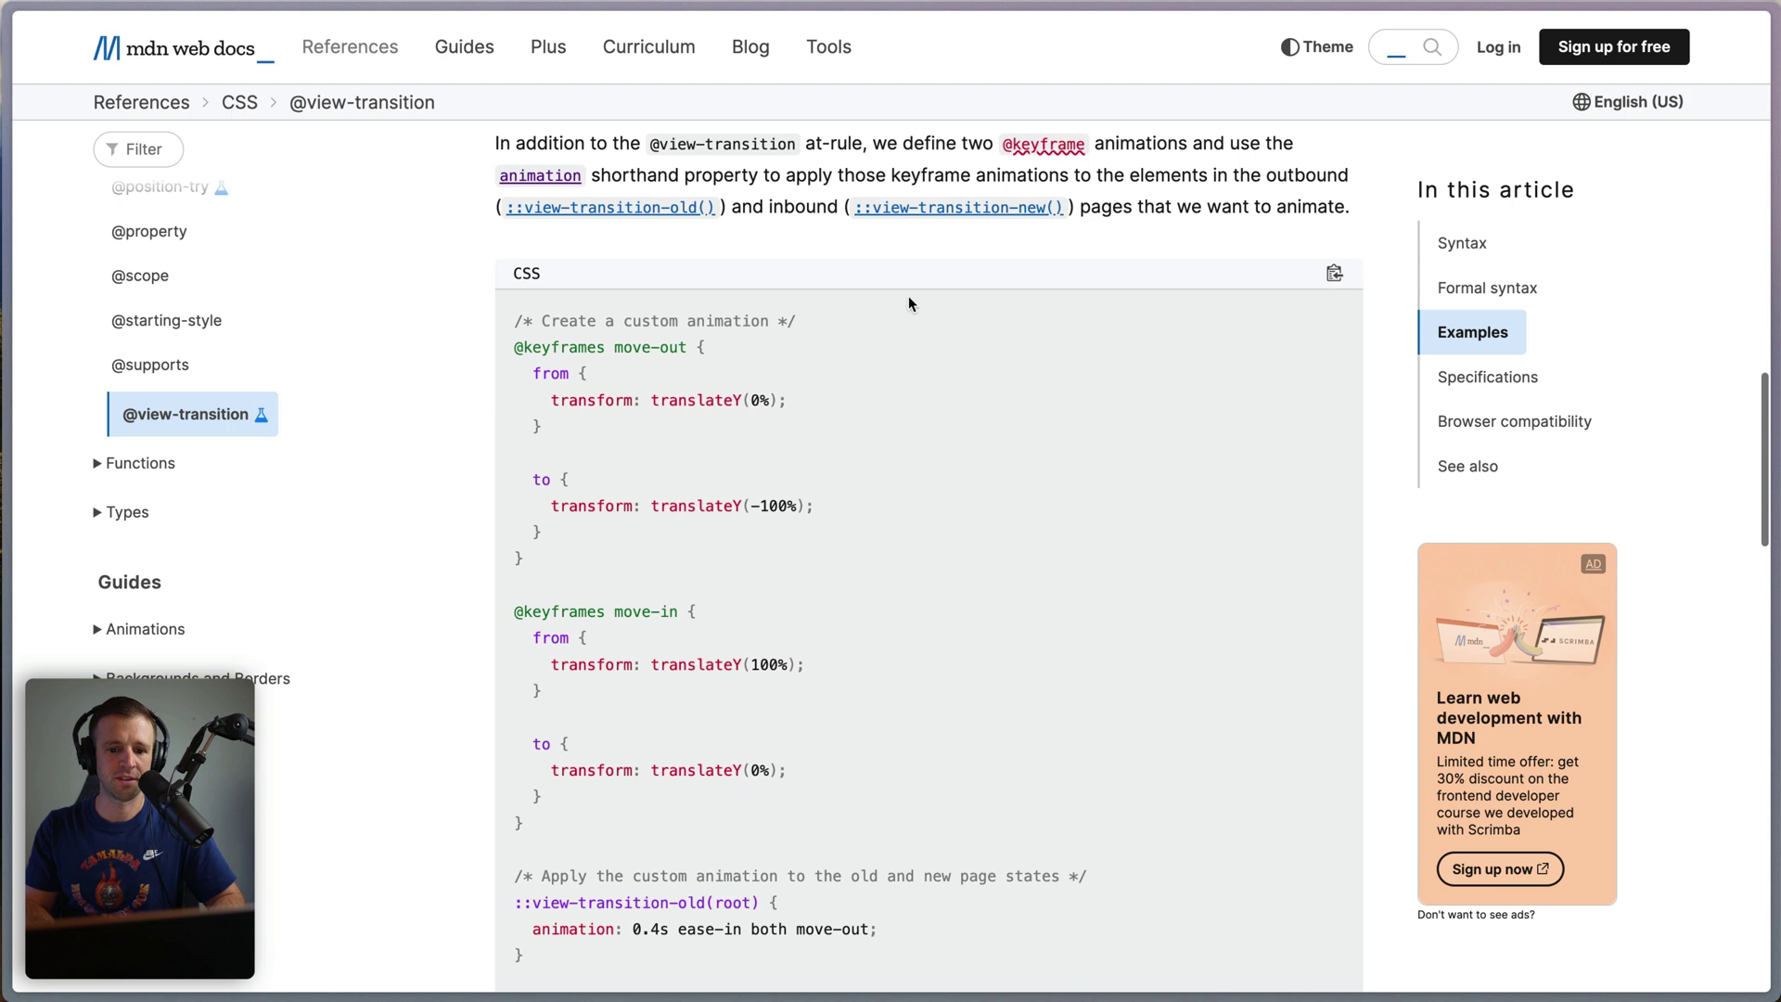
drag(904, 145, 1197, 178)
click(881, 130)
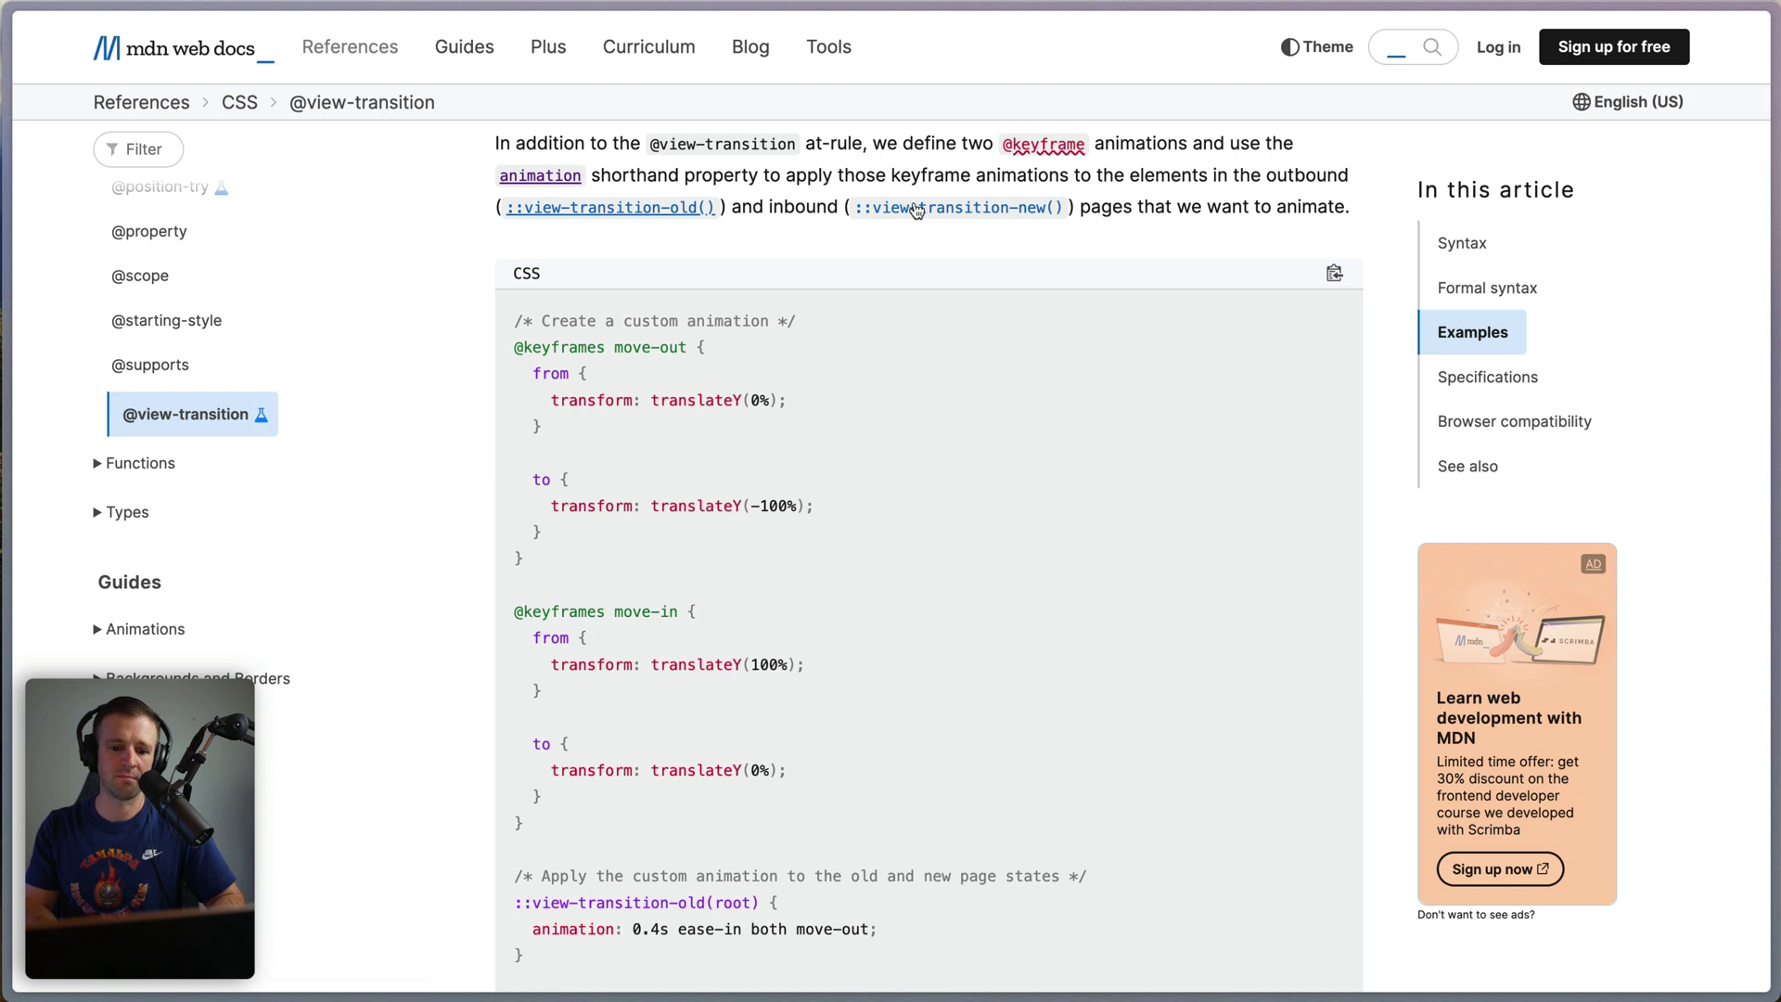
scroll(1148, 227, down, 2)
triple_click(543, 200)
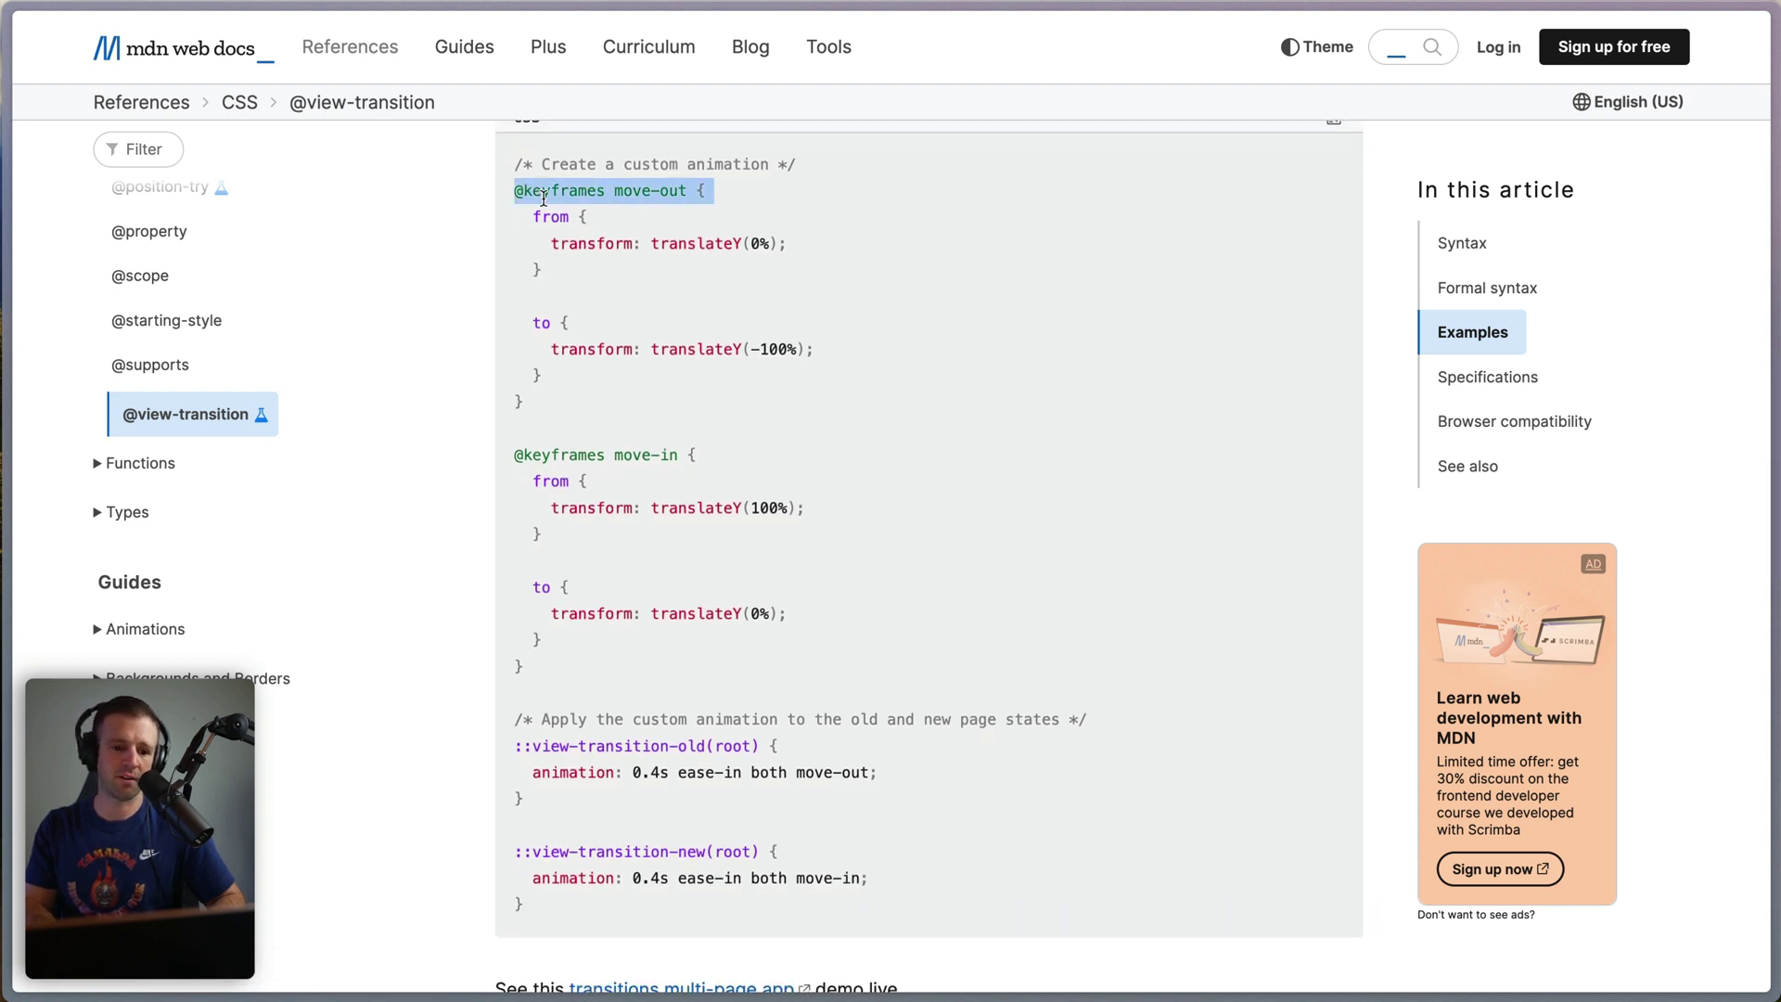
drag(615, 190, 683, 192)
click(637, 221)
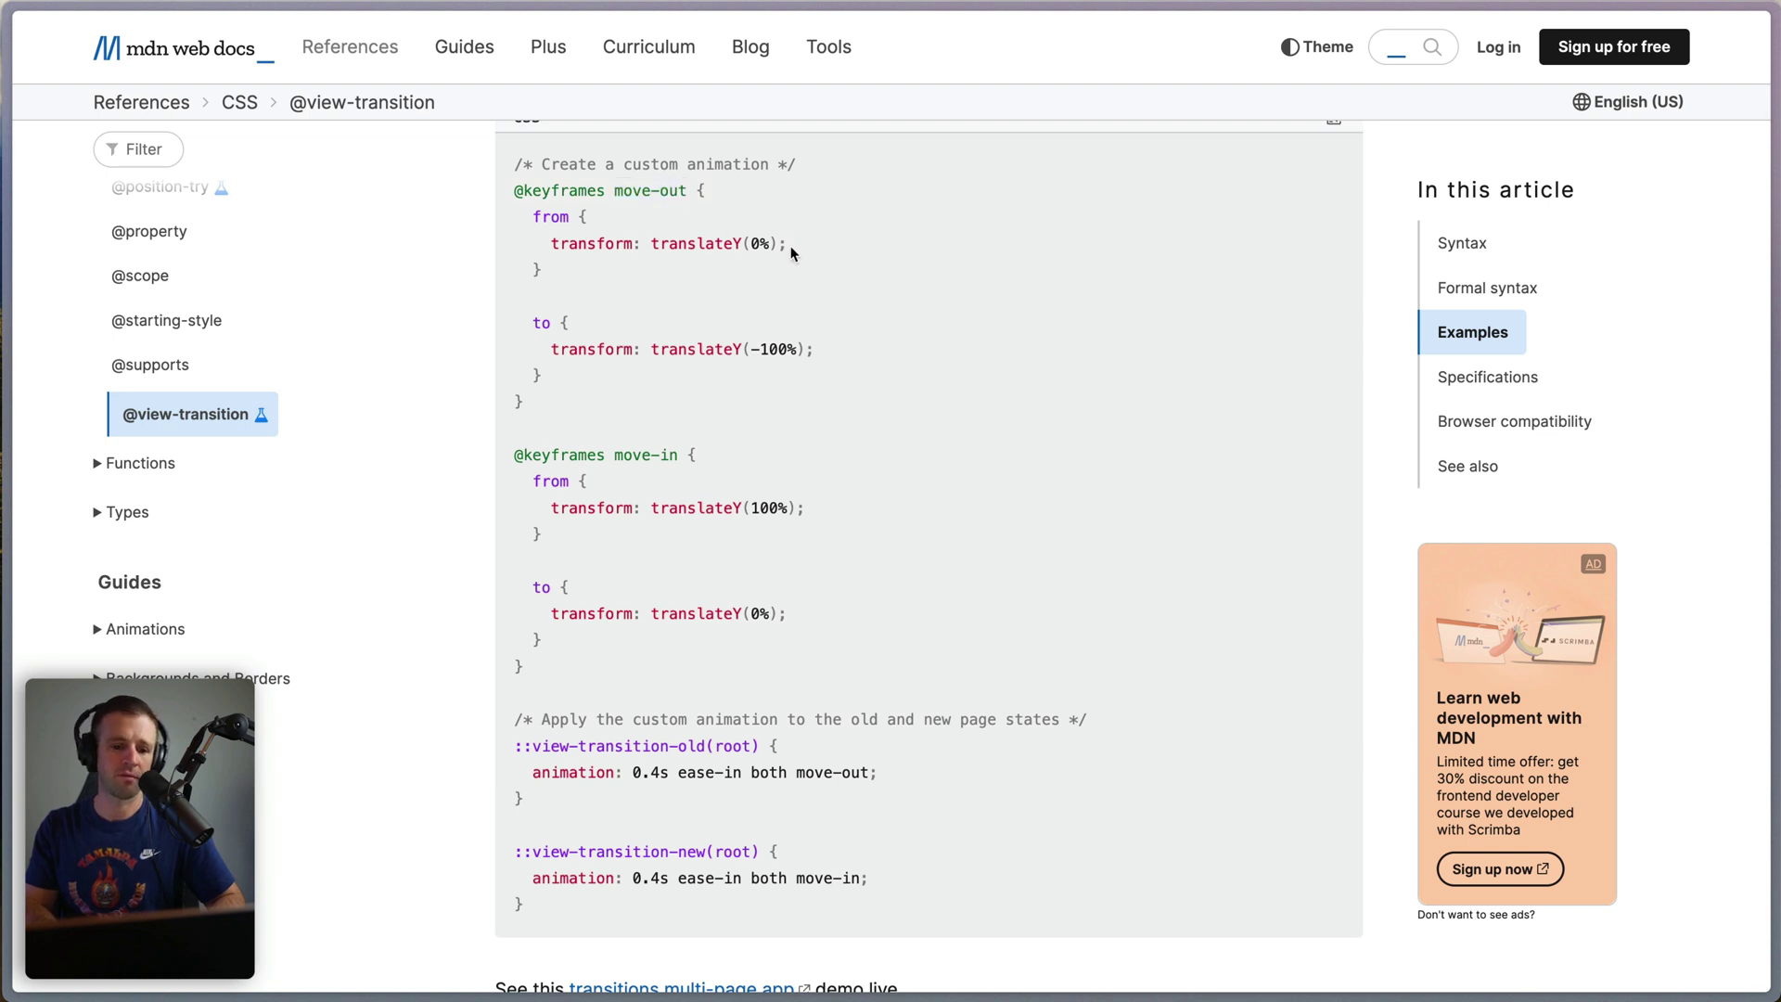
drag(793, 253, 743, 247)
click(786, 315)
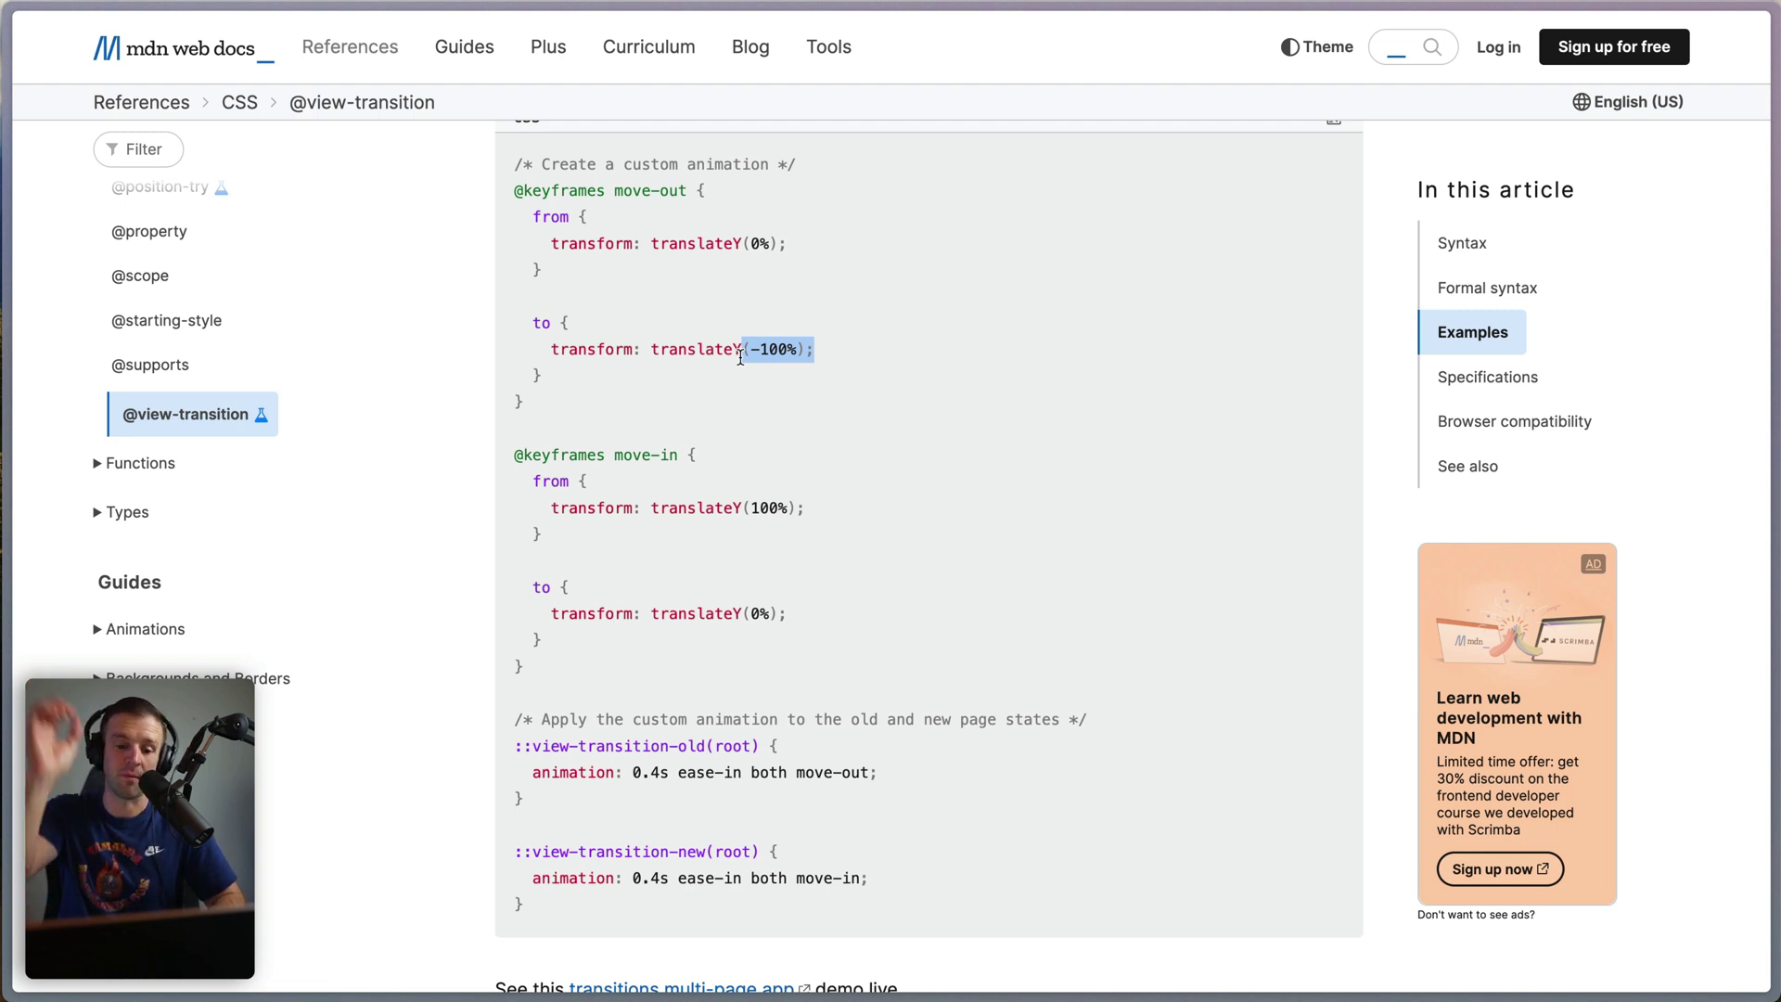
Study the move-in keyframes with their 100% and 0% offsets.
scroll(752, 371, down, 1)
drag(612, 400, 676, 400)
click(729, 430)
drag(791, 448, 753, 448)
drag(771, 556, 754, 557)
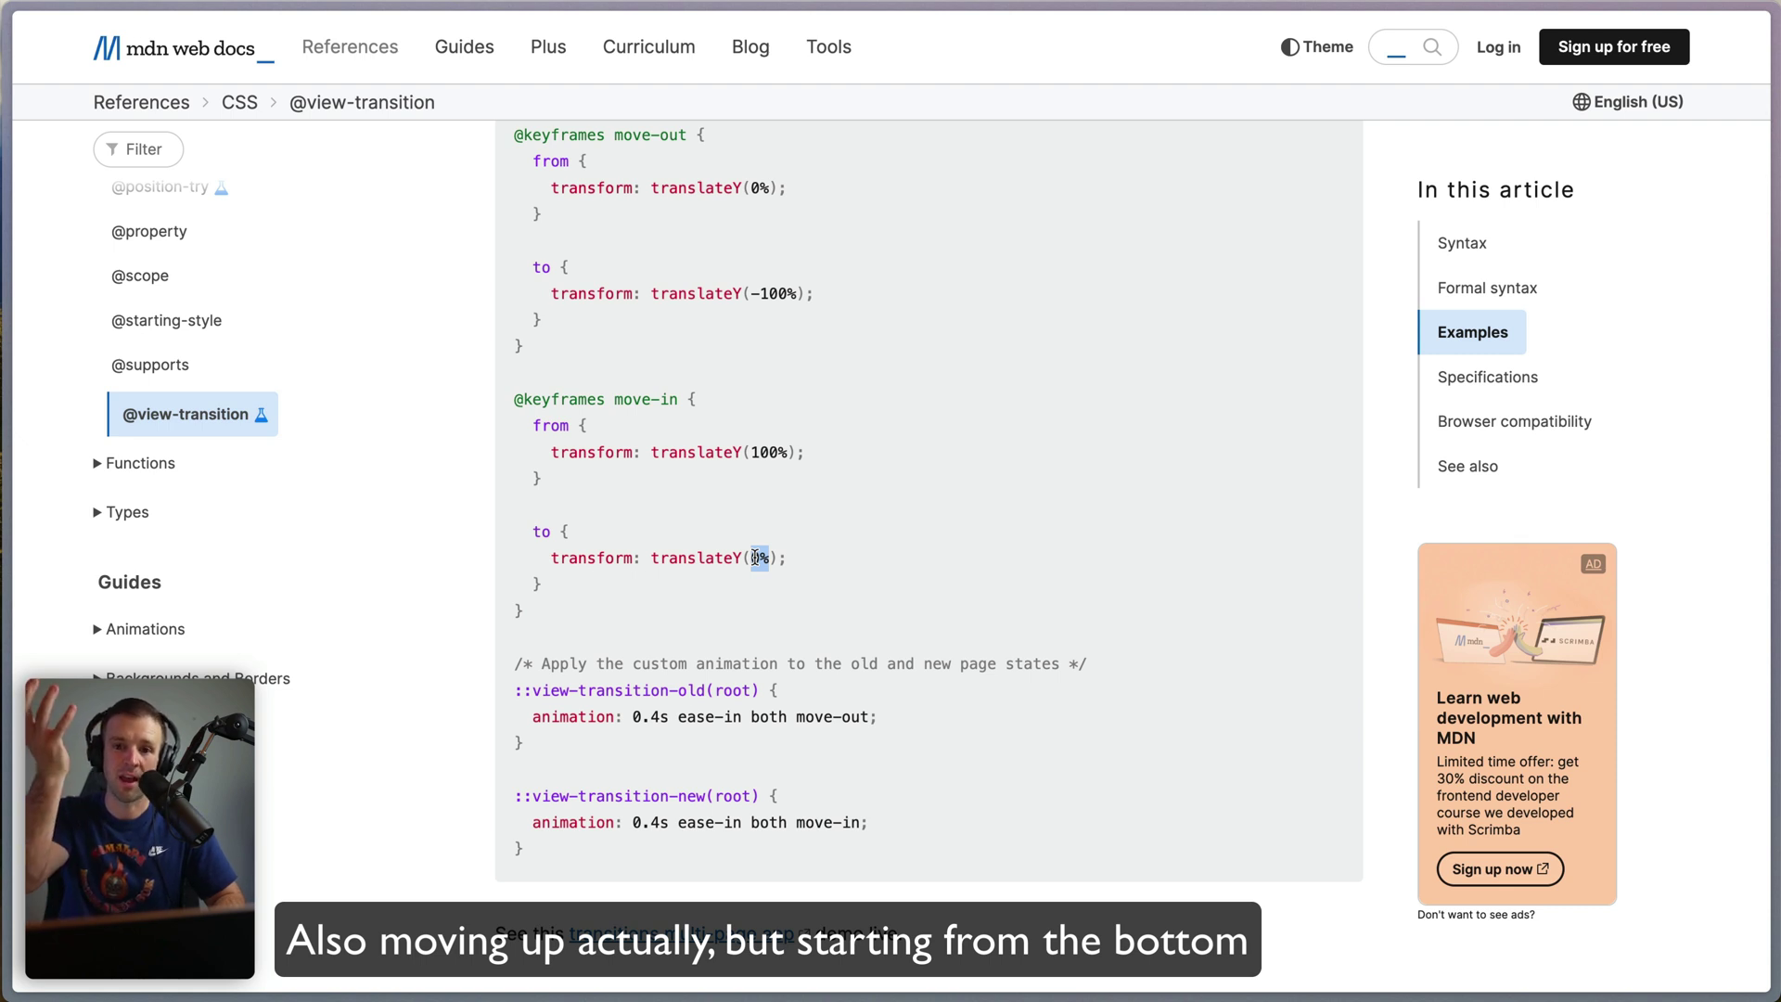
click(698, 766)
Review the view-transition-old/new animation rules and select the whole example CSS block.
double_click(681, 691)
double_click(856, 718)
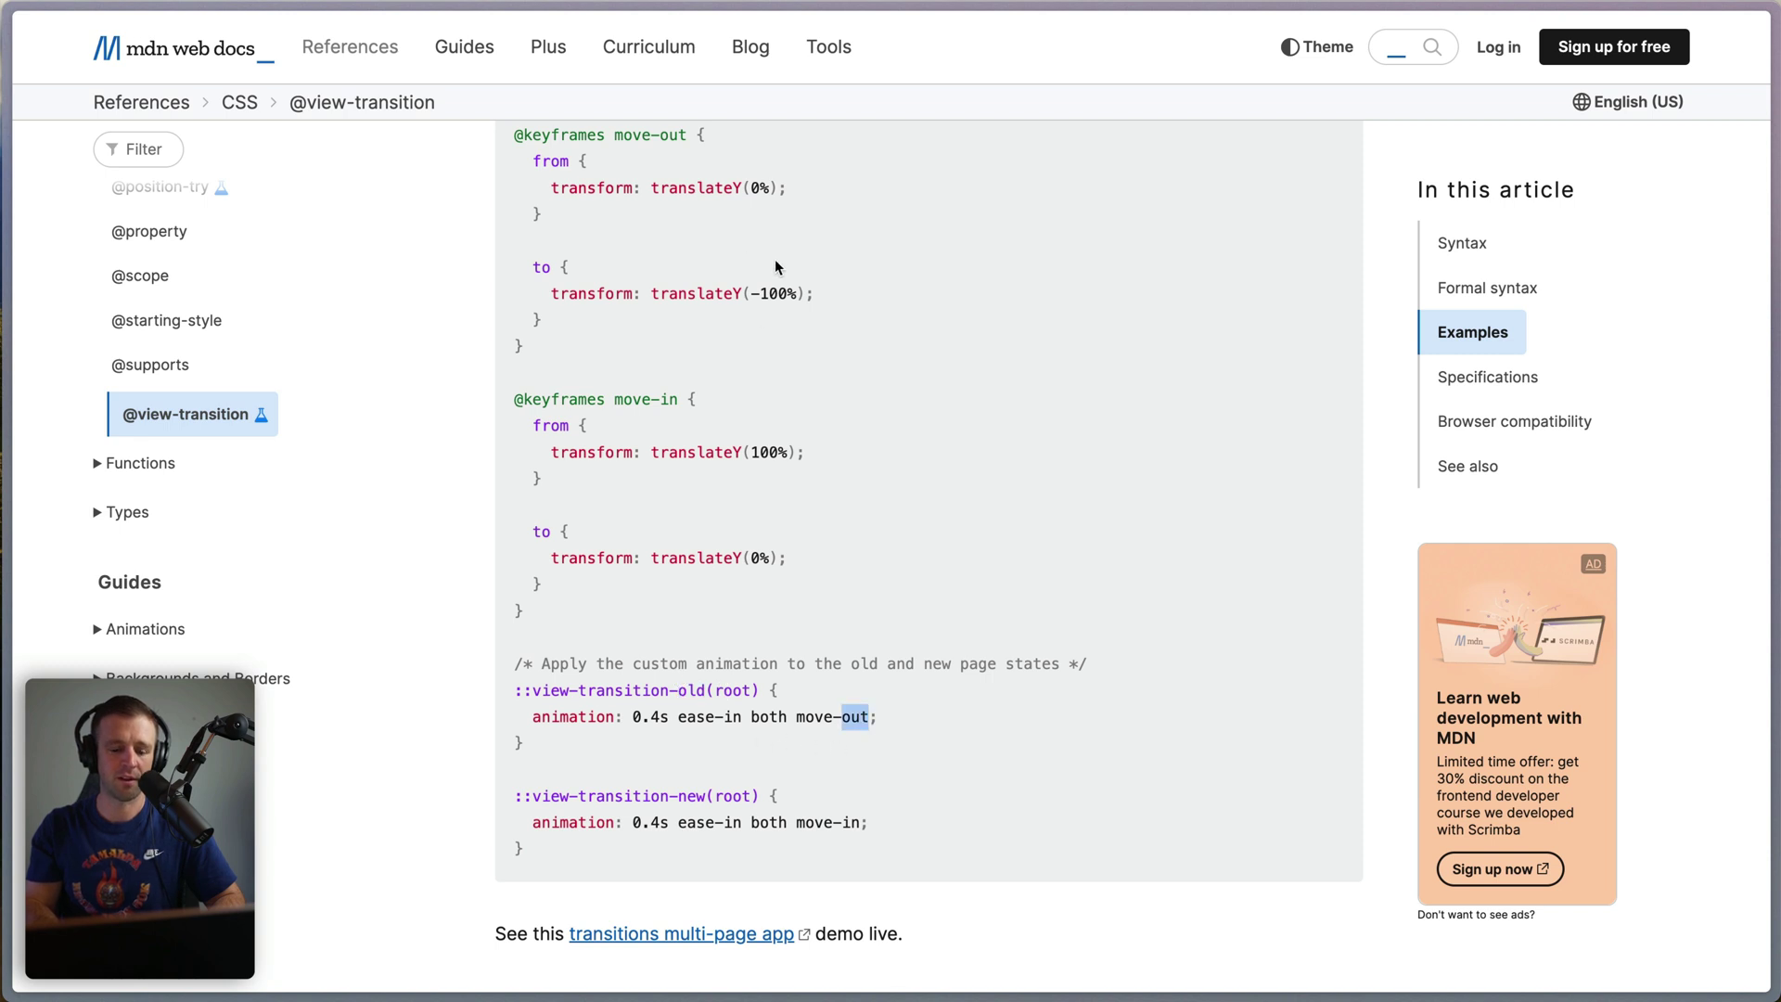
double_click(821, 824)
click(828, 819)
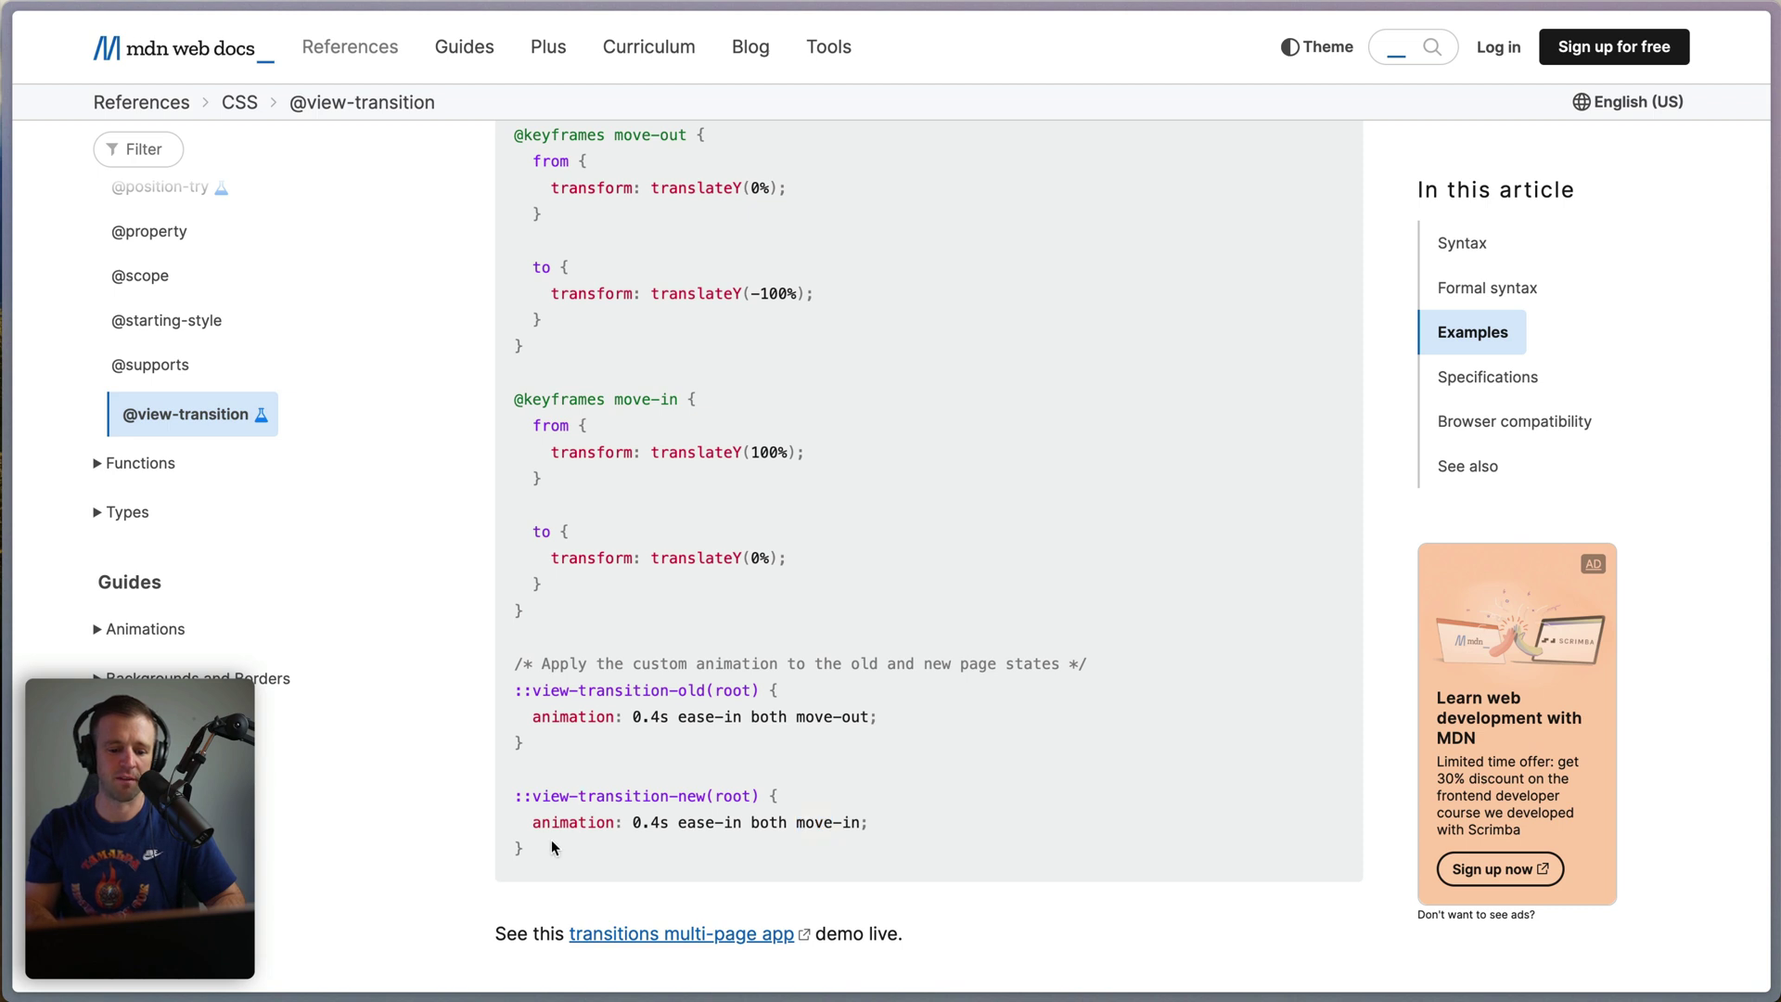
drag(549, 850, 504, 356)
key(super+c)
scroll(543, 744, up, 3)
key(super+Tab)
click(30, 522)
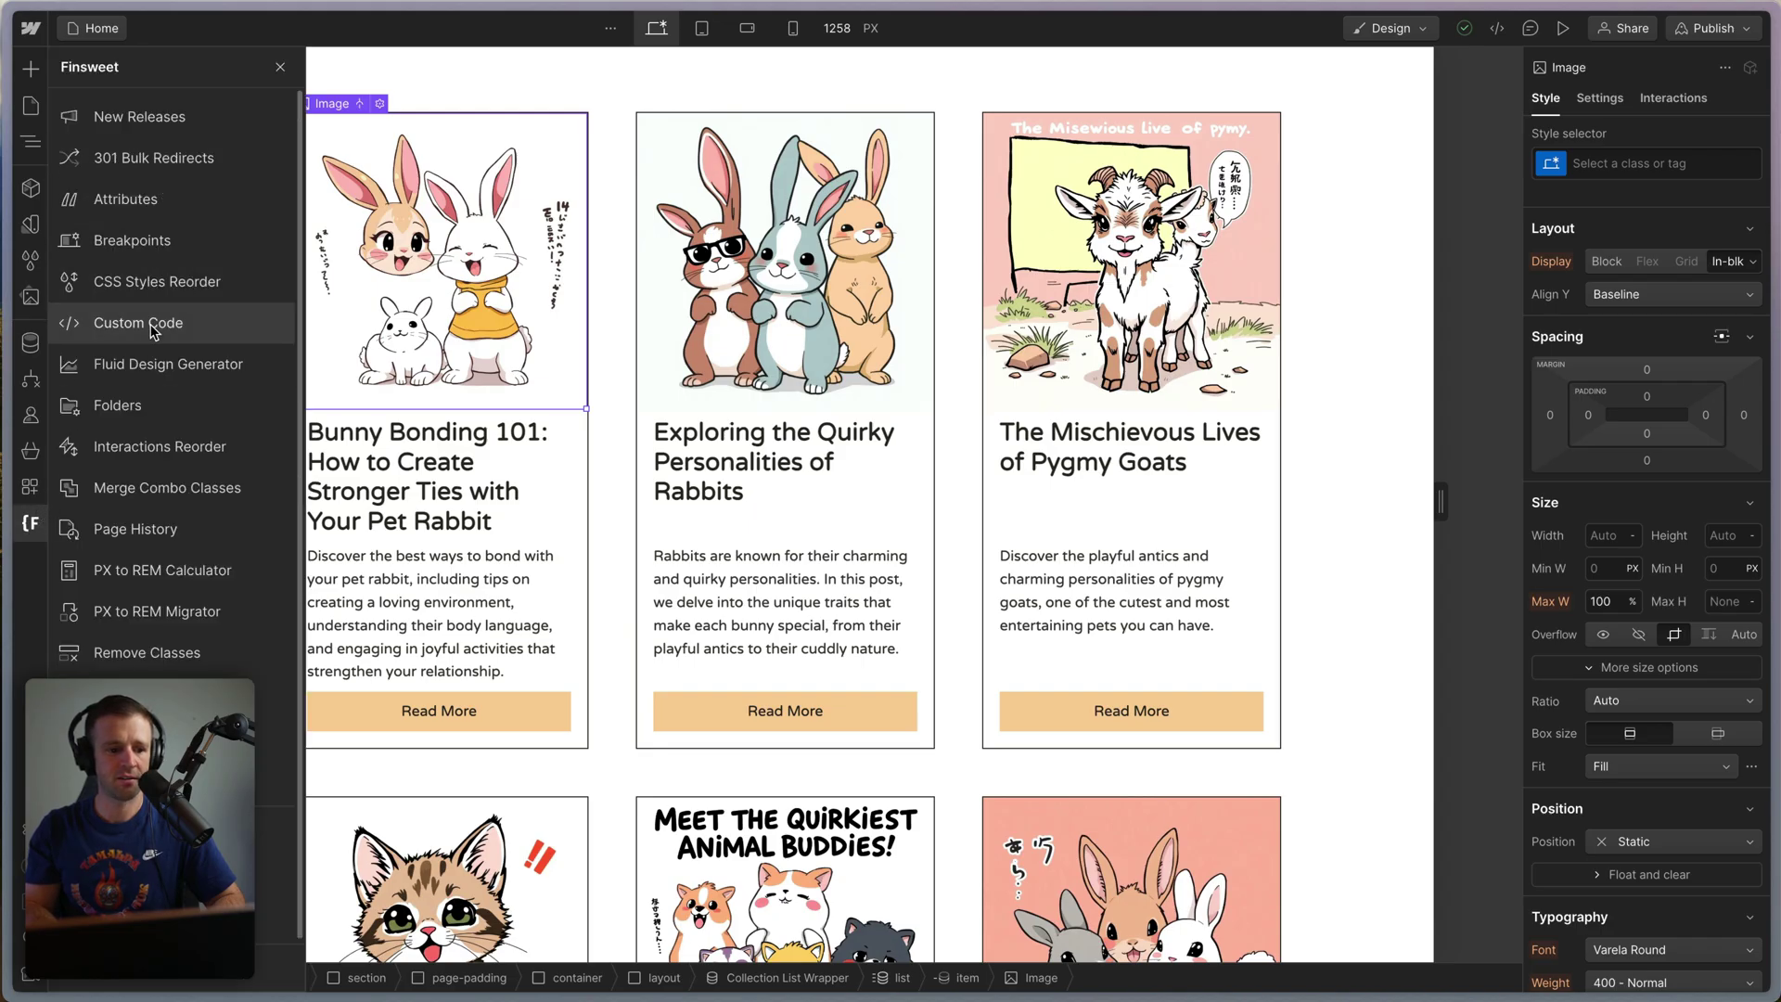
click(154, 324)
click(411, 343)
key(super+v)
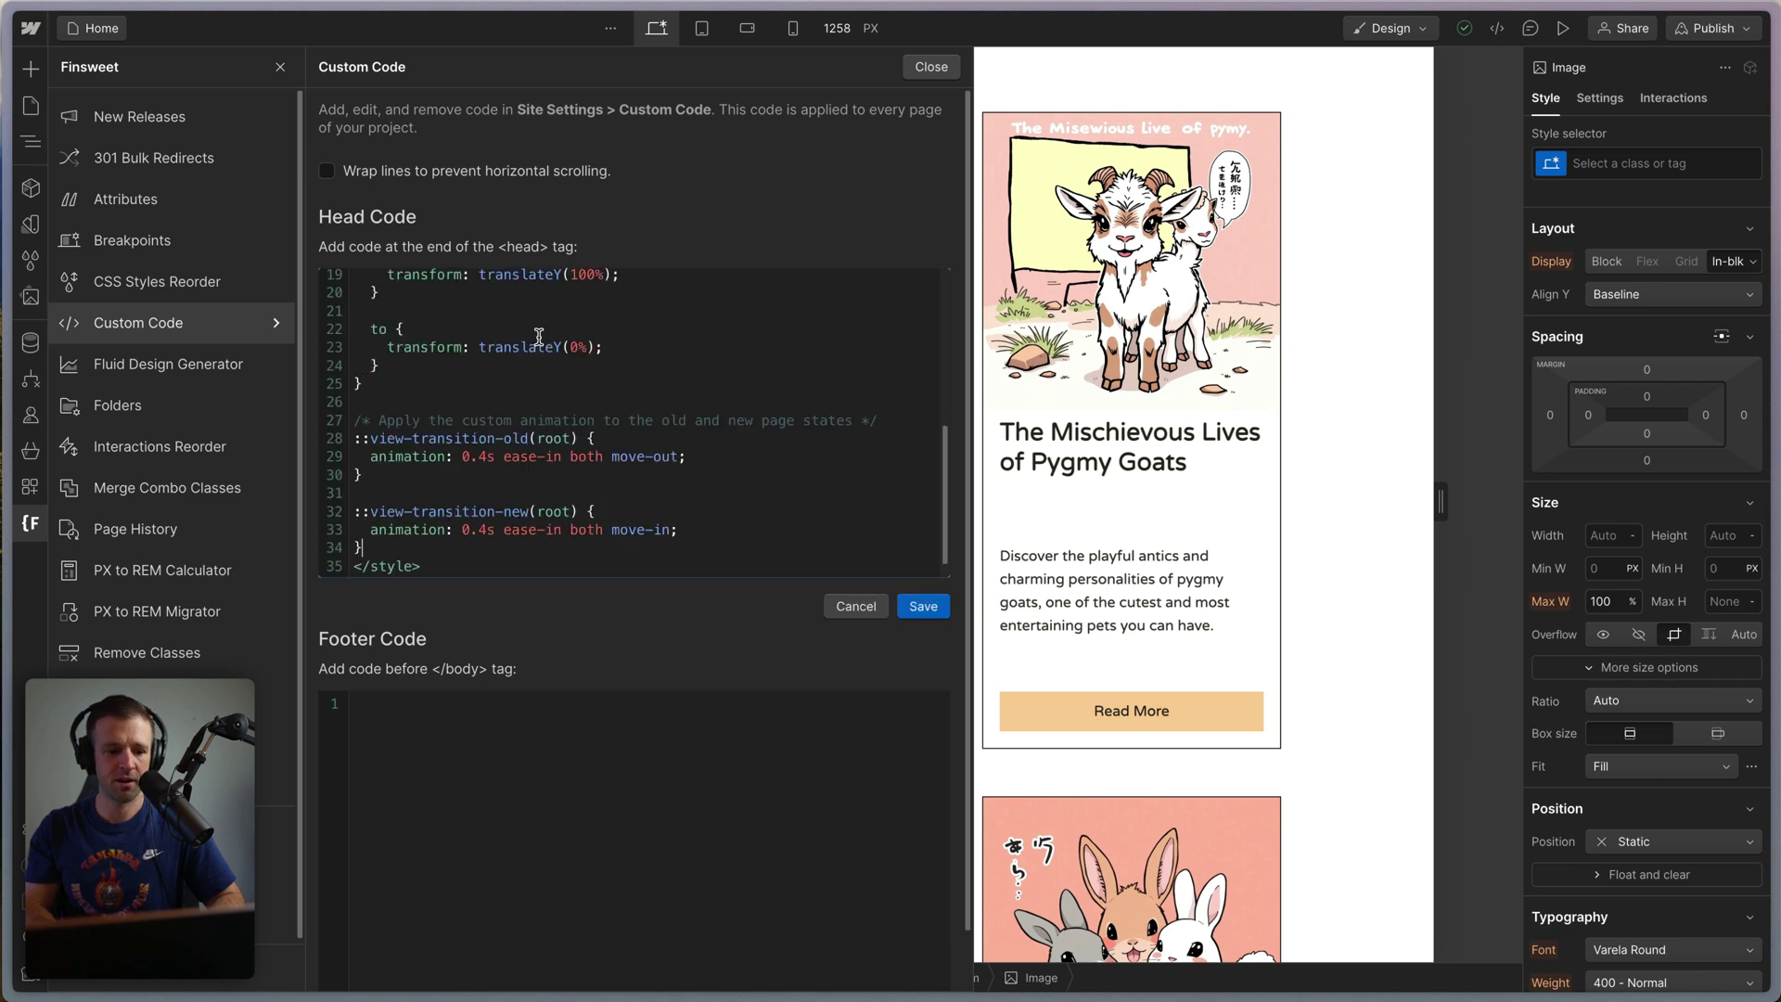
scroll(590, 457, up, 5)
scroll(590, 457, down, 4)
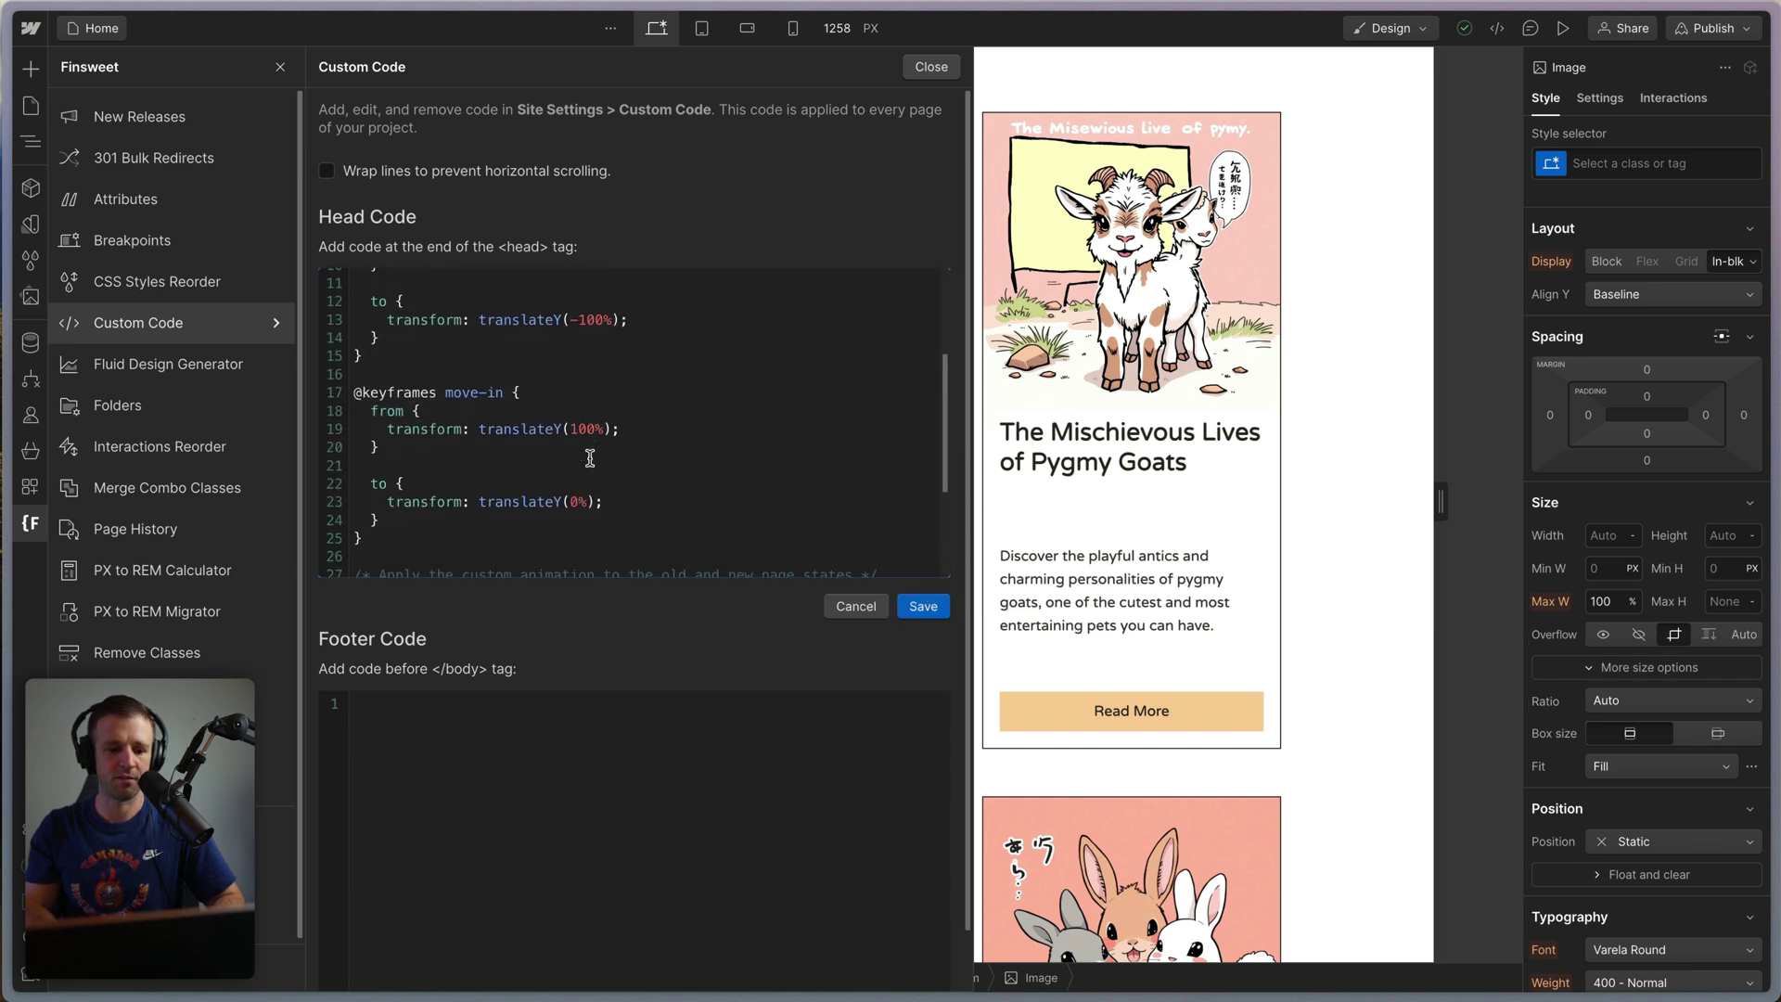
click(923, 605)
click(931, 67)
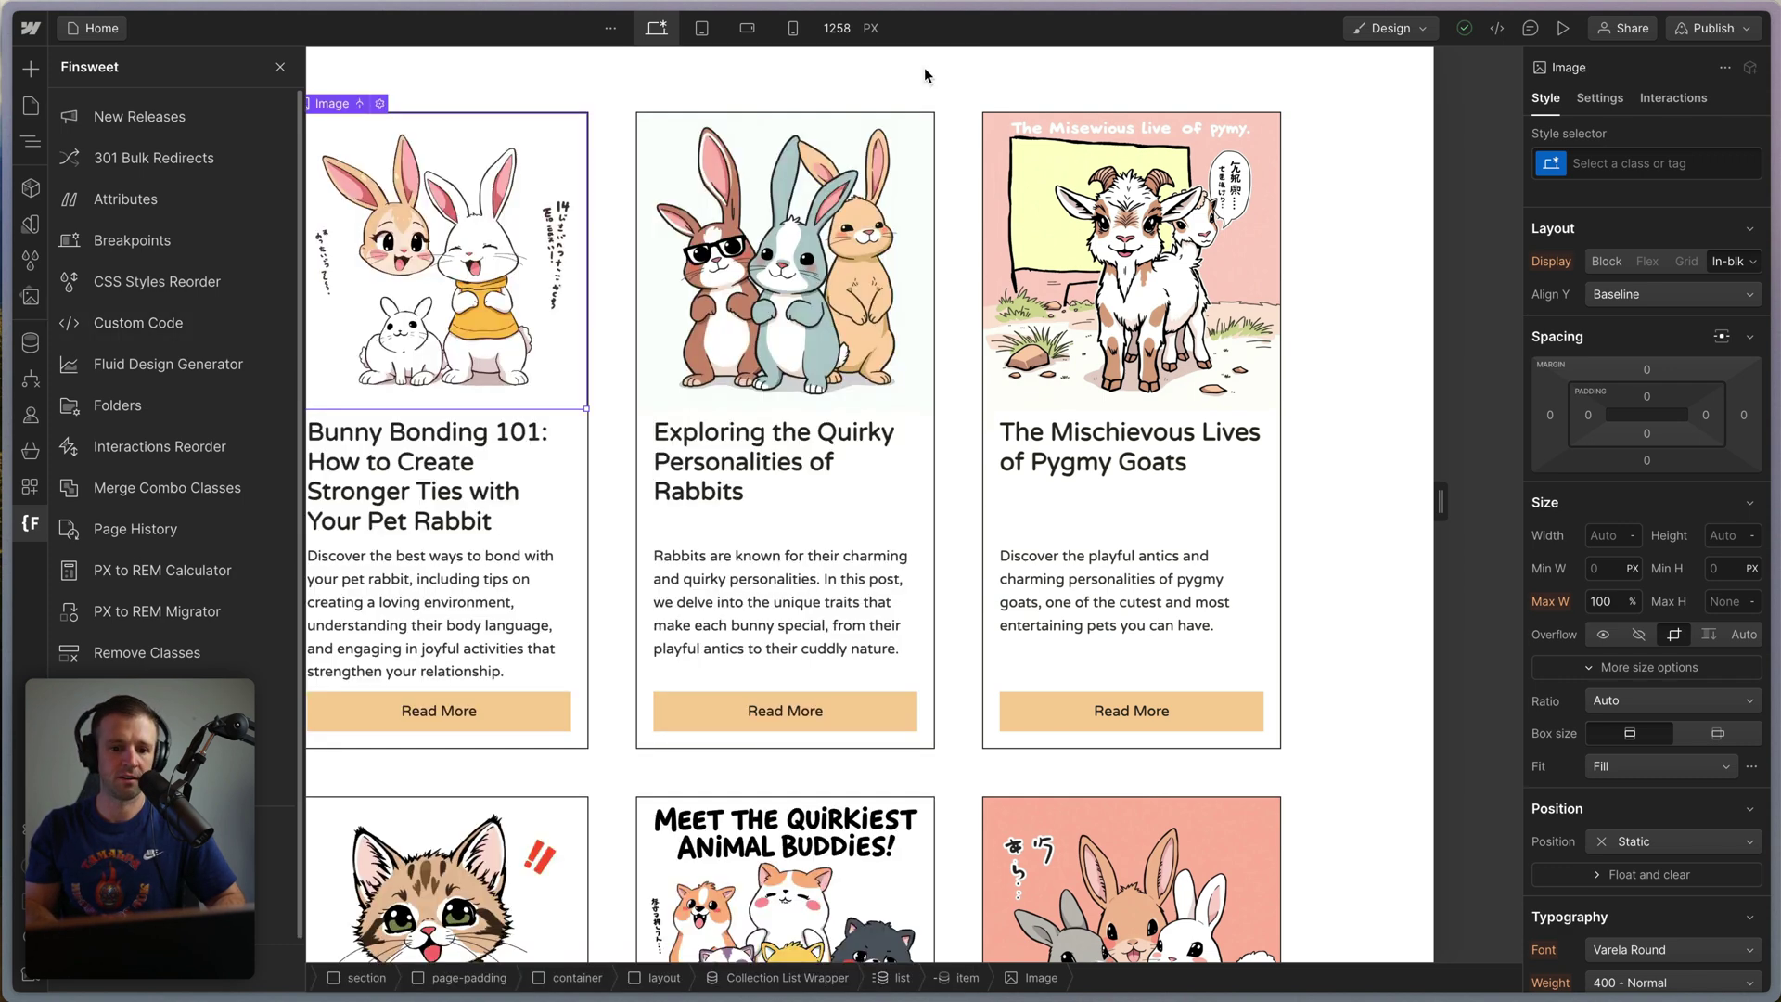
Publish the site, then open the Quirky Personalities, Bunny Bonding and Rescue Rabbits posts live.
click(1707, 29)
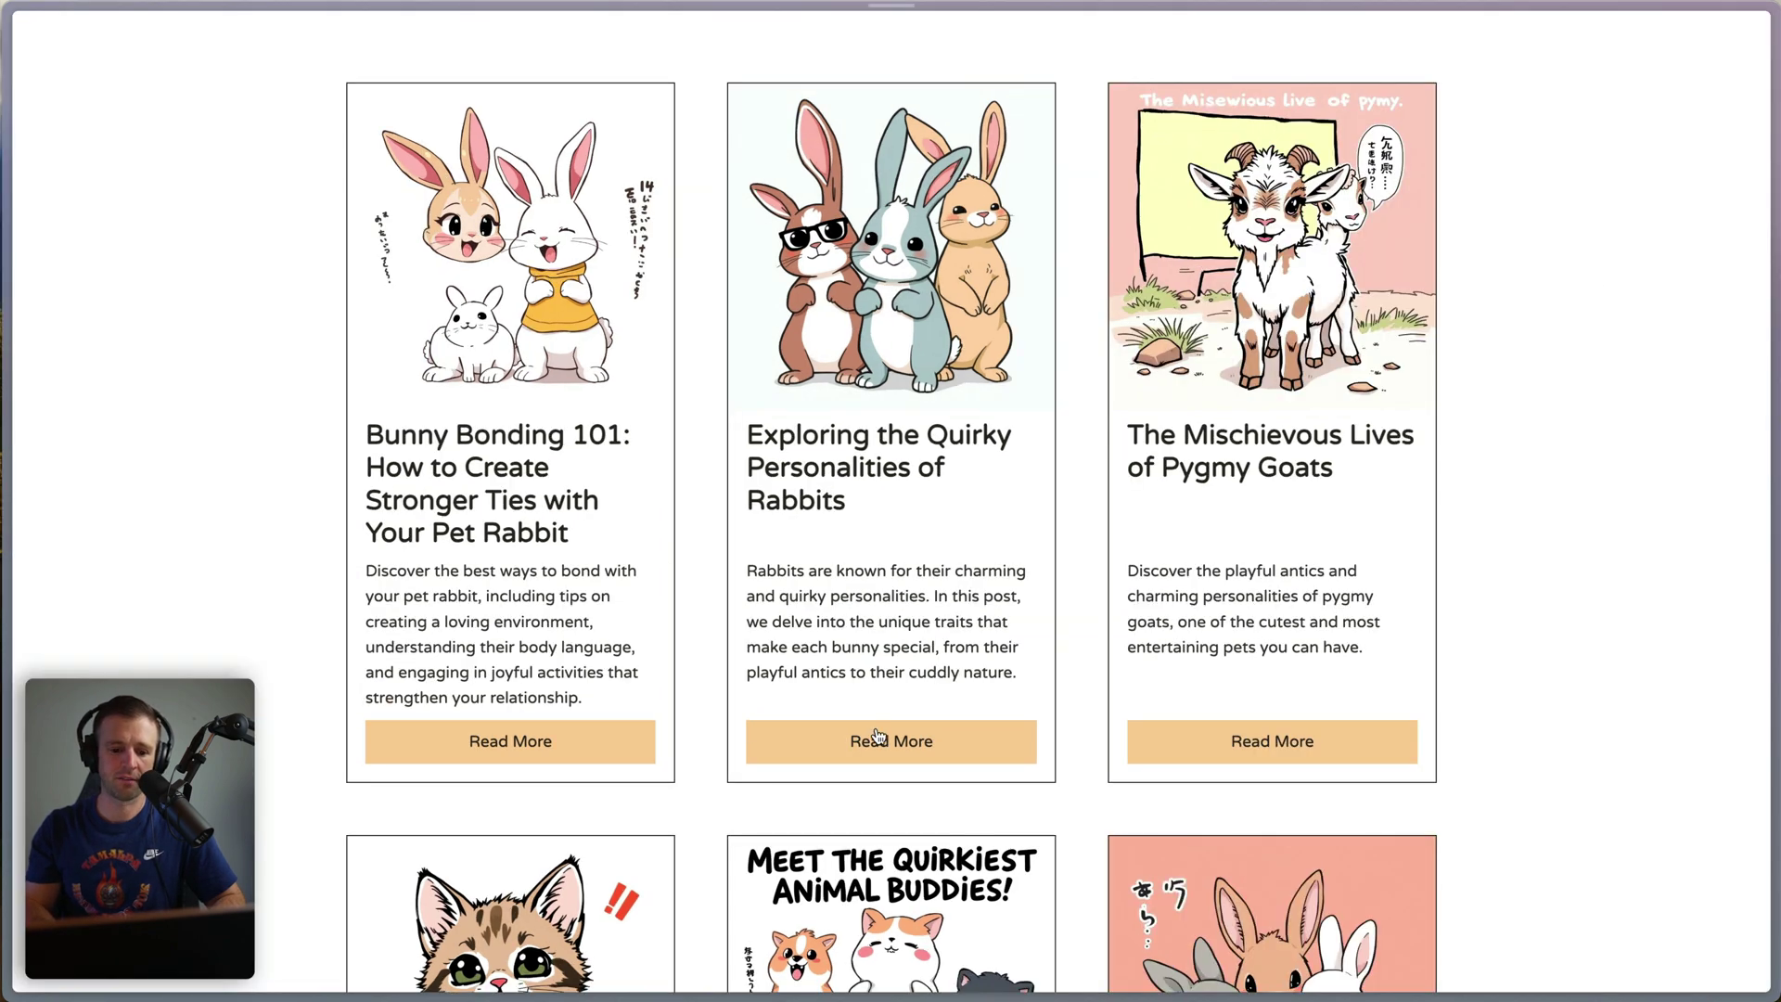
click(878, 738)
click(1052, 592)
click(581, 753)
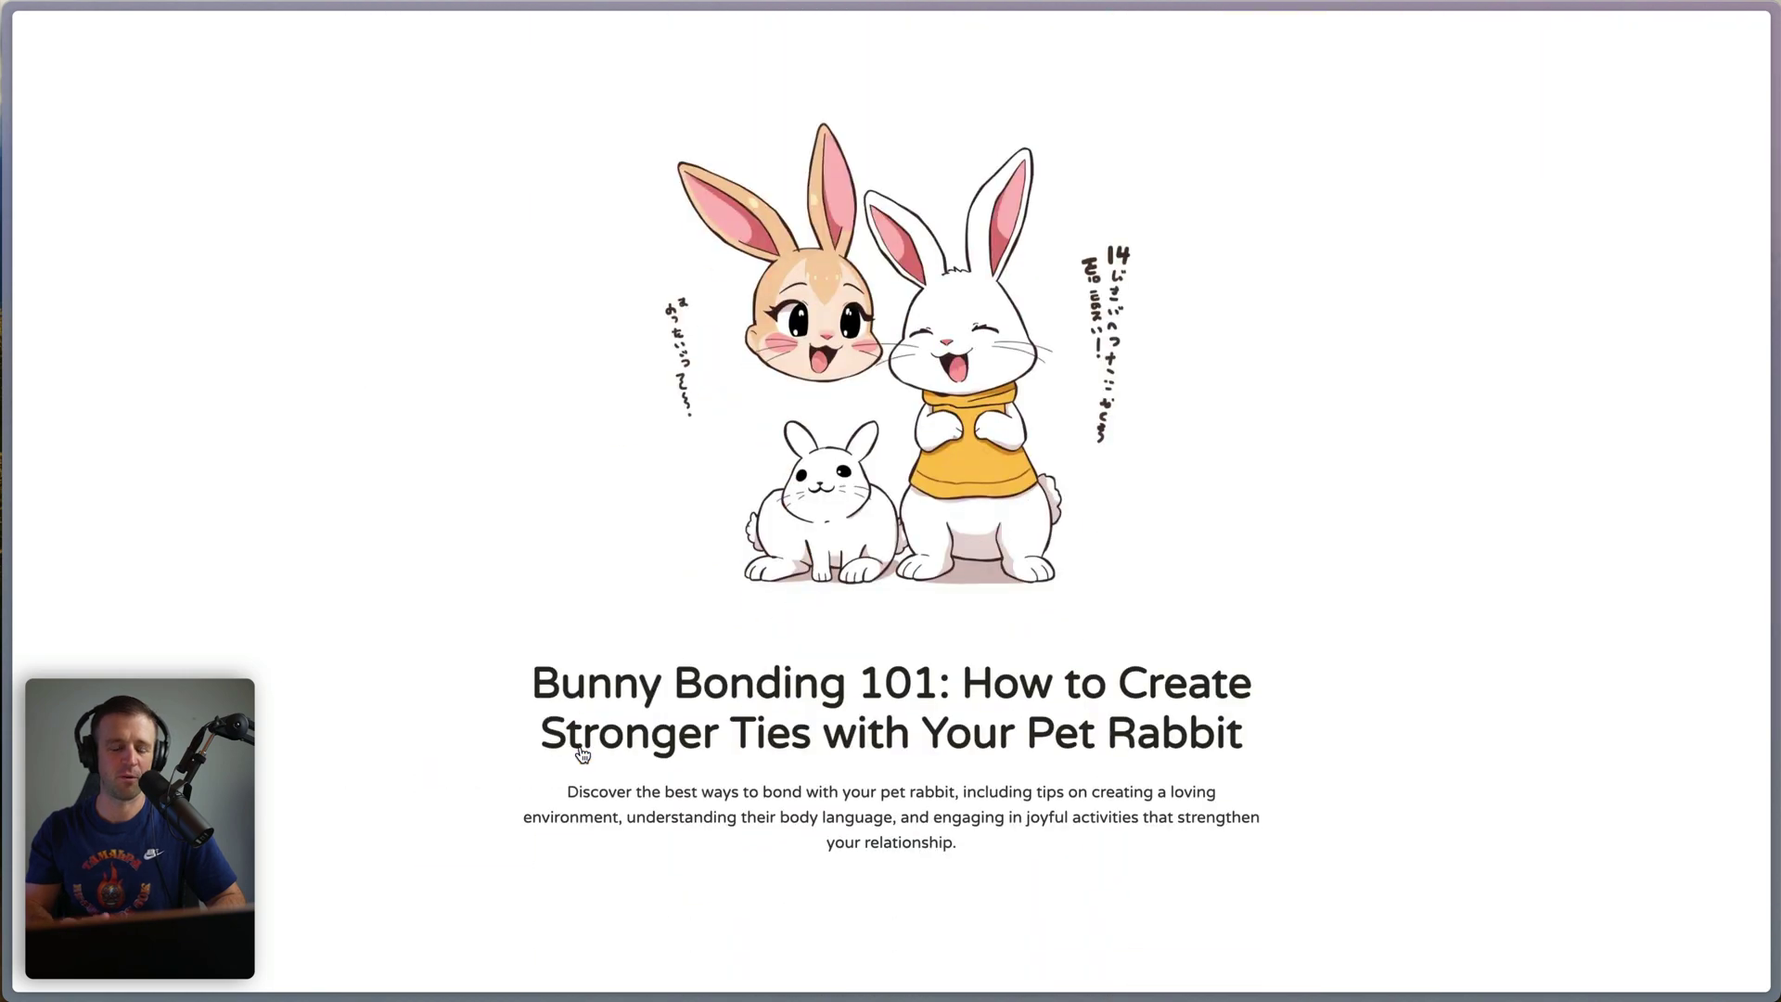
scroll(582, 753, down, 15)
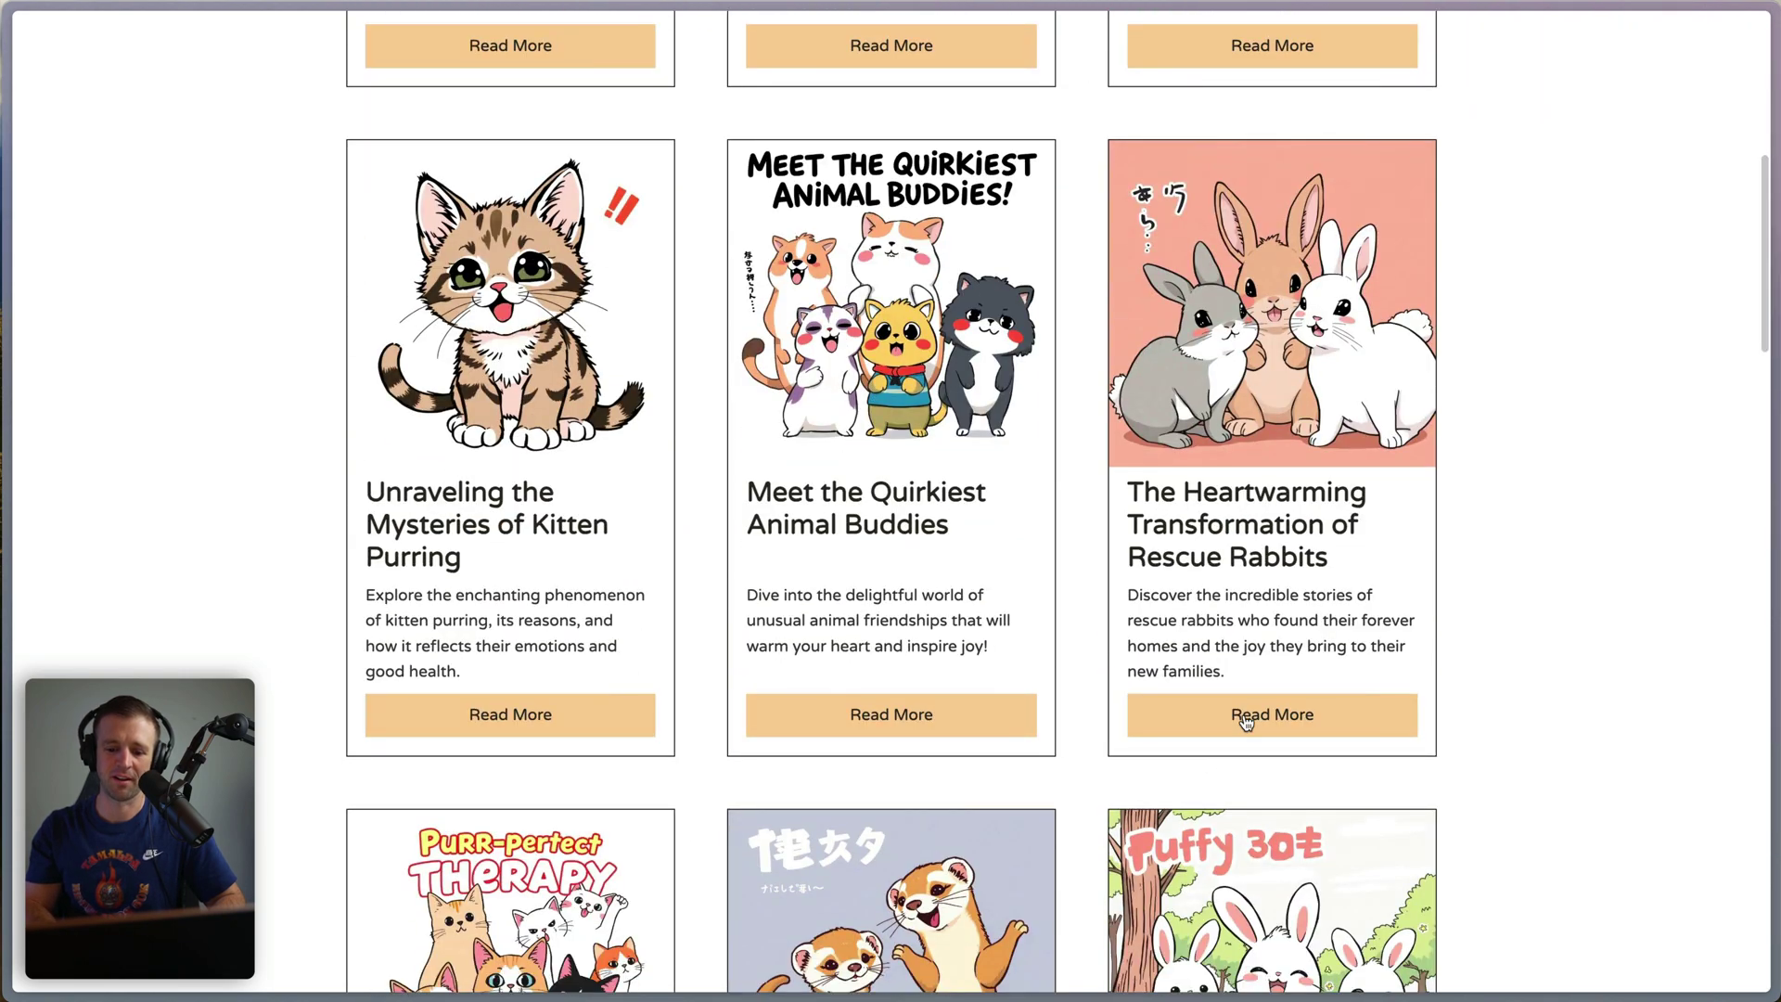
click(1246, 723)
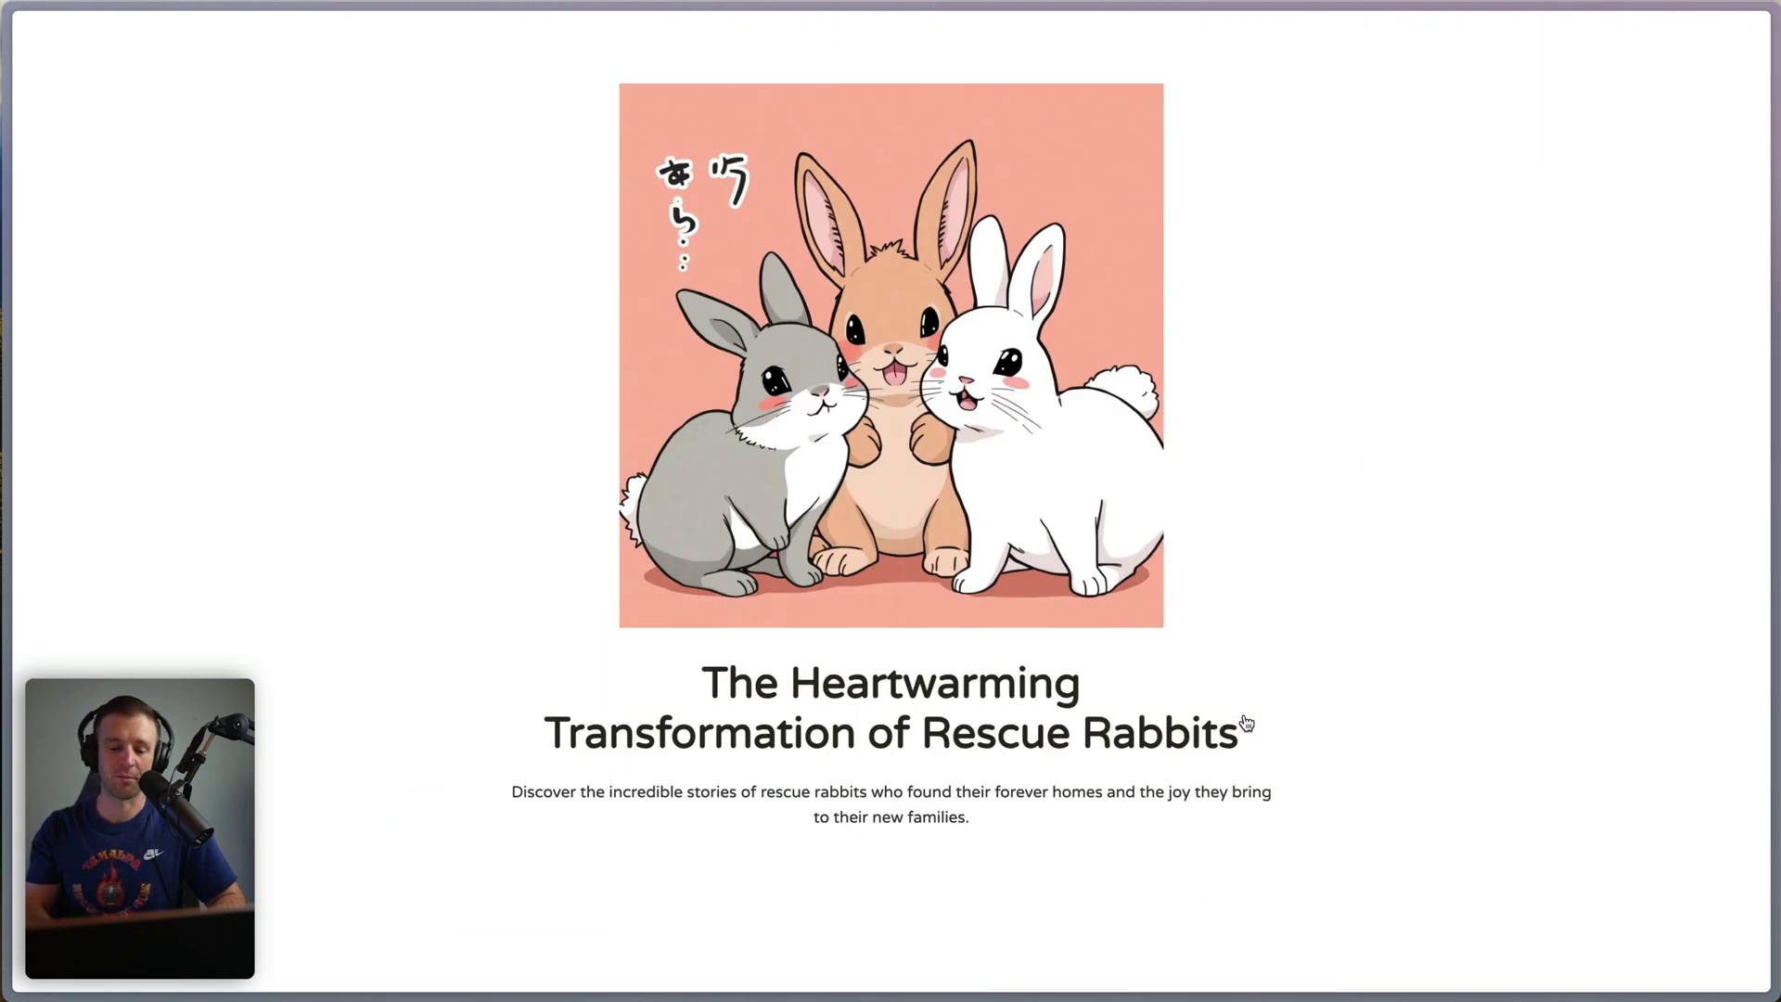
click(1246, 723)
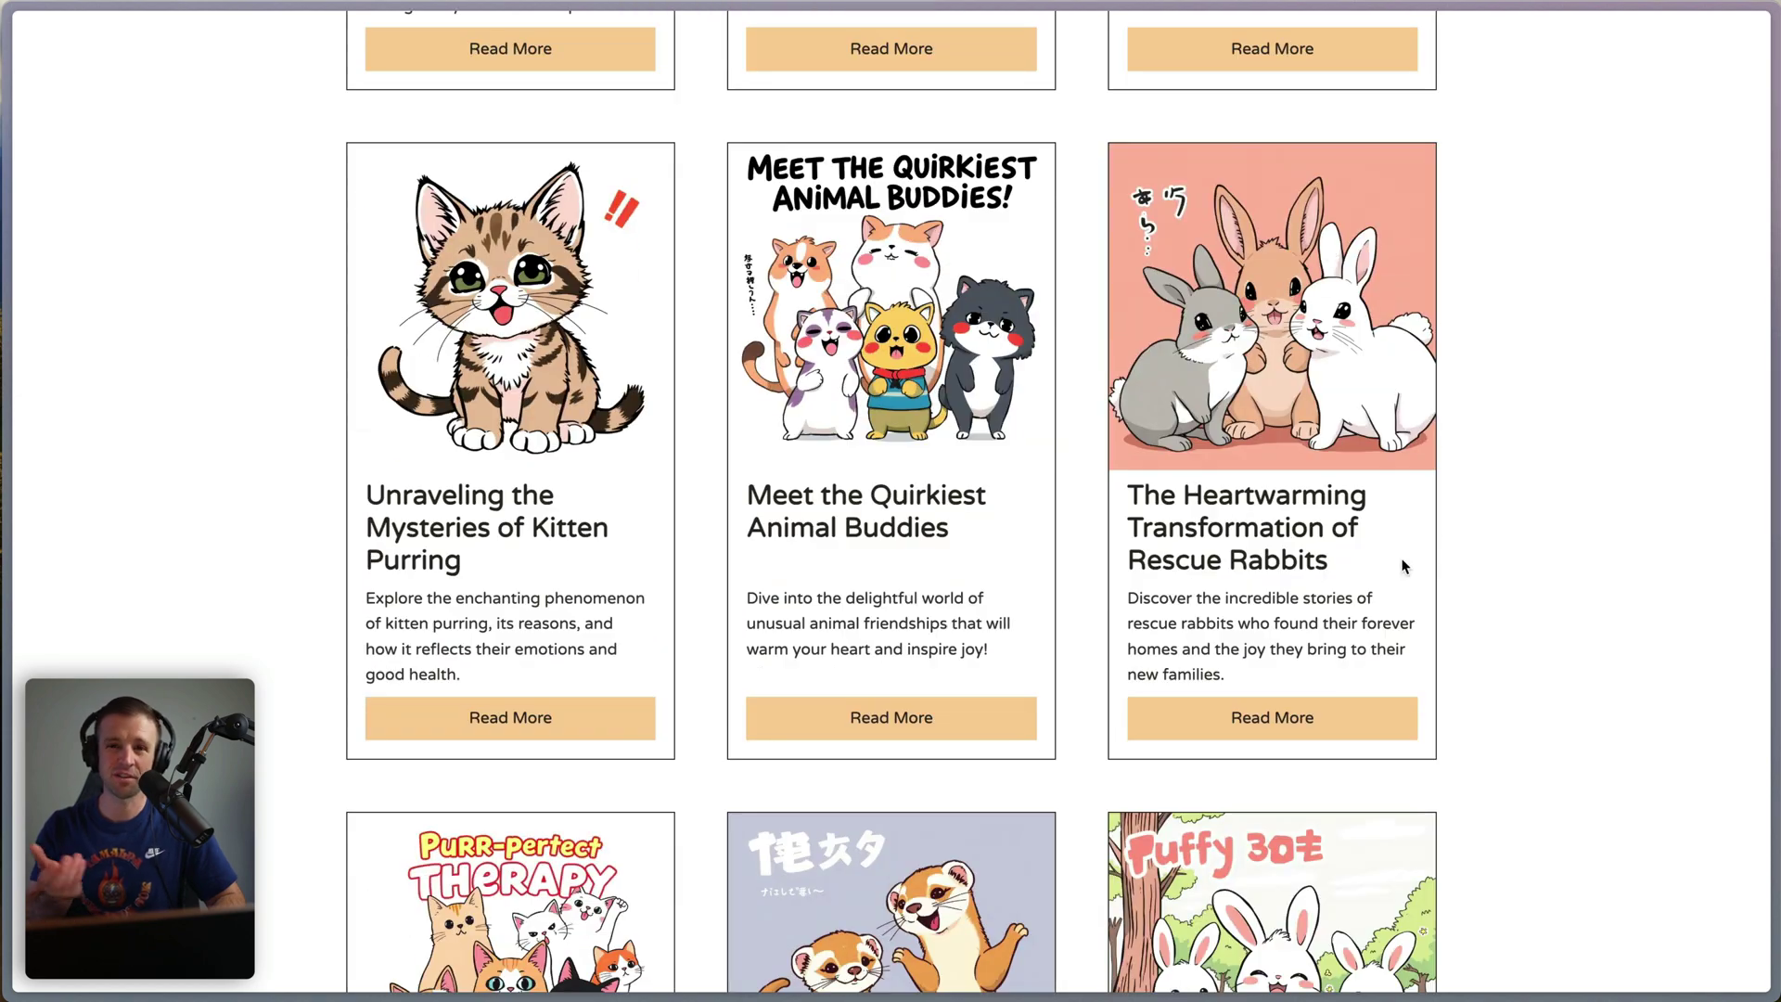
Open the Fluffy Bunny Adventures and Pygmy Goats posts, returning to the card grid each time.
scroll(1362, 751, down, 5)
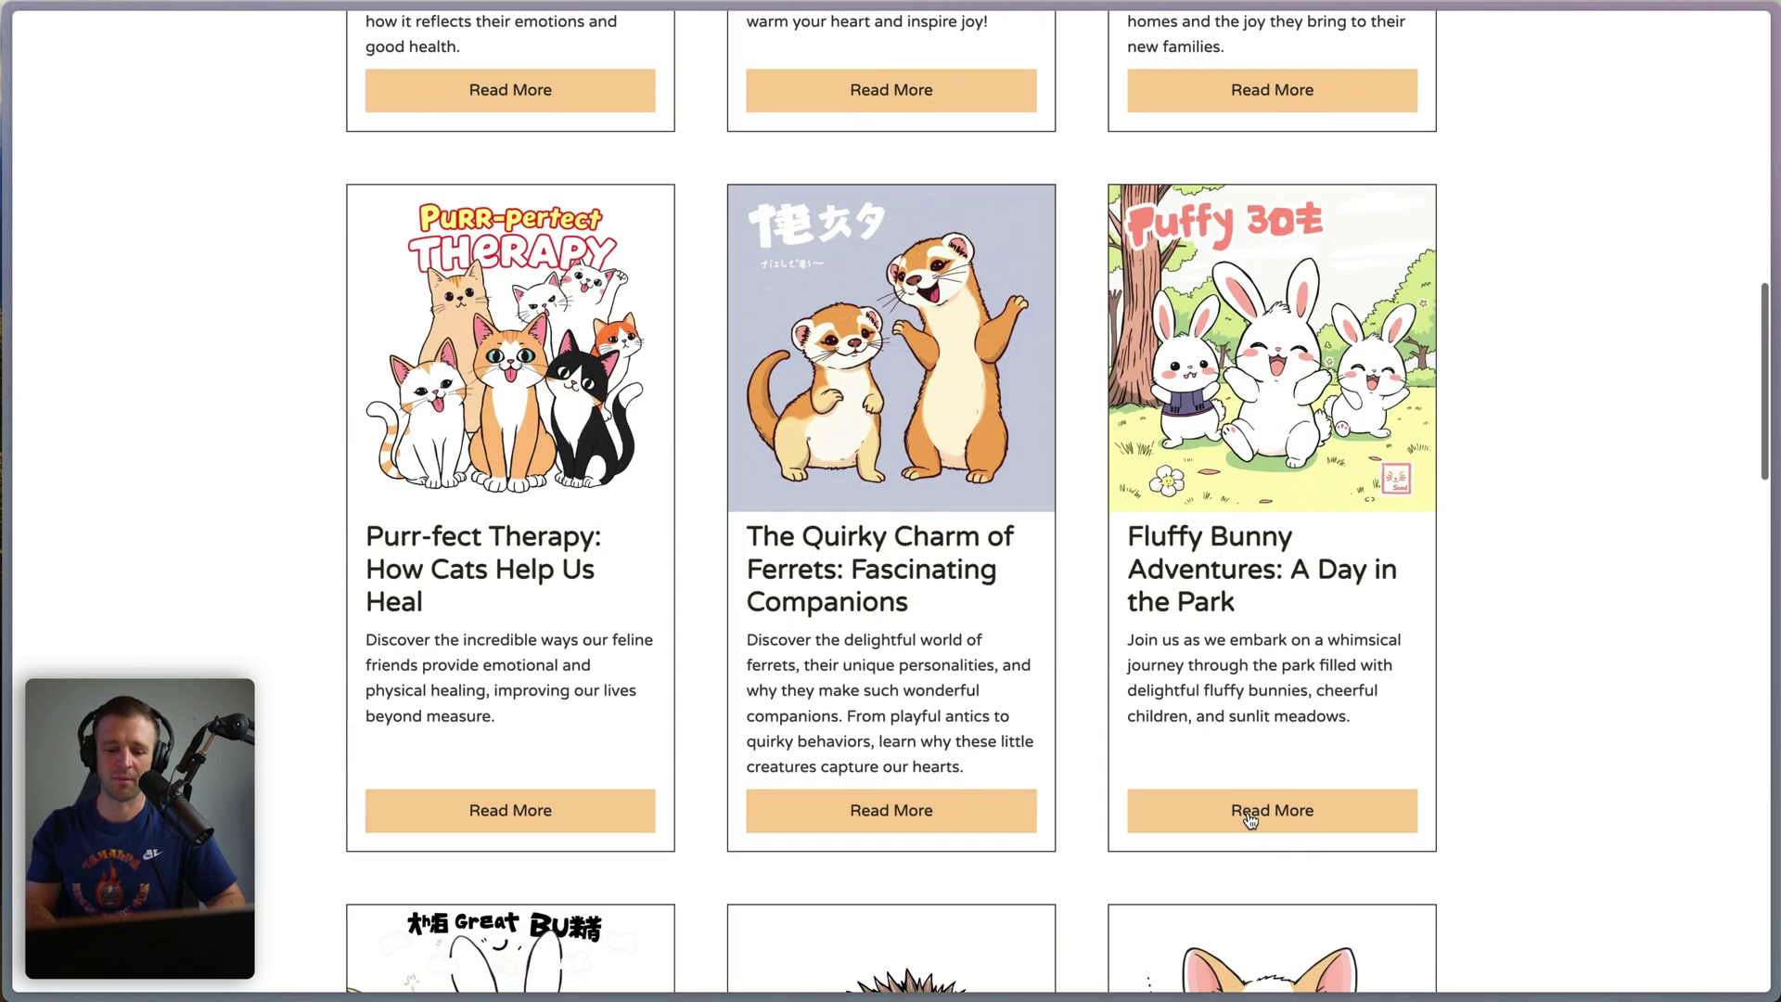
click(1250, 814)
click(1250, 816)
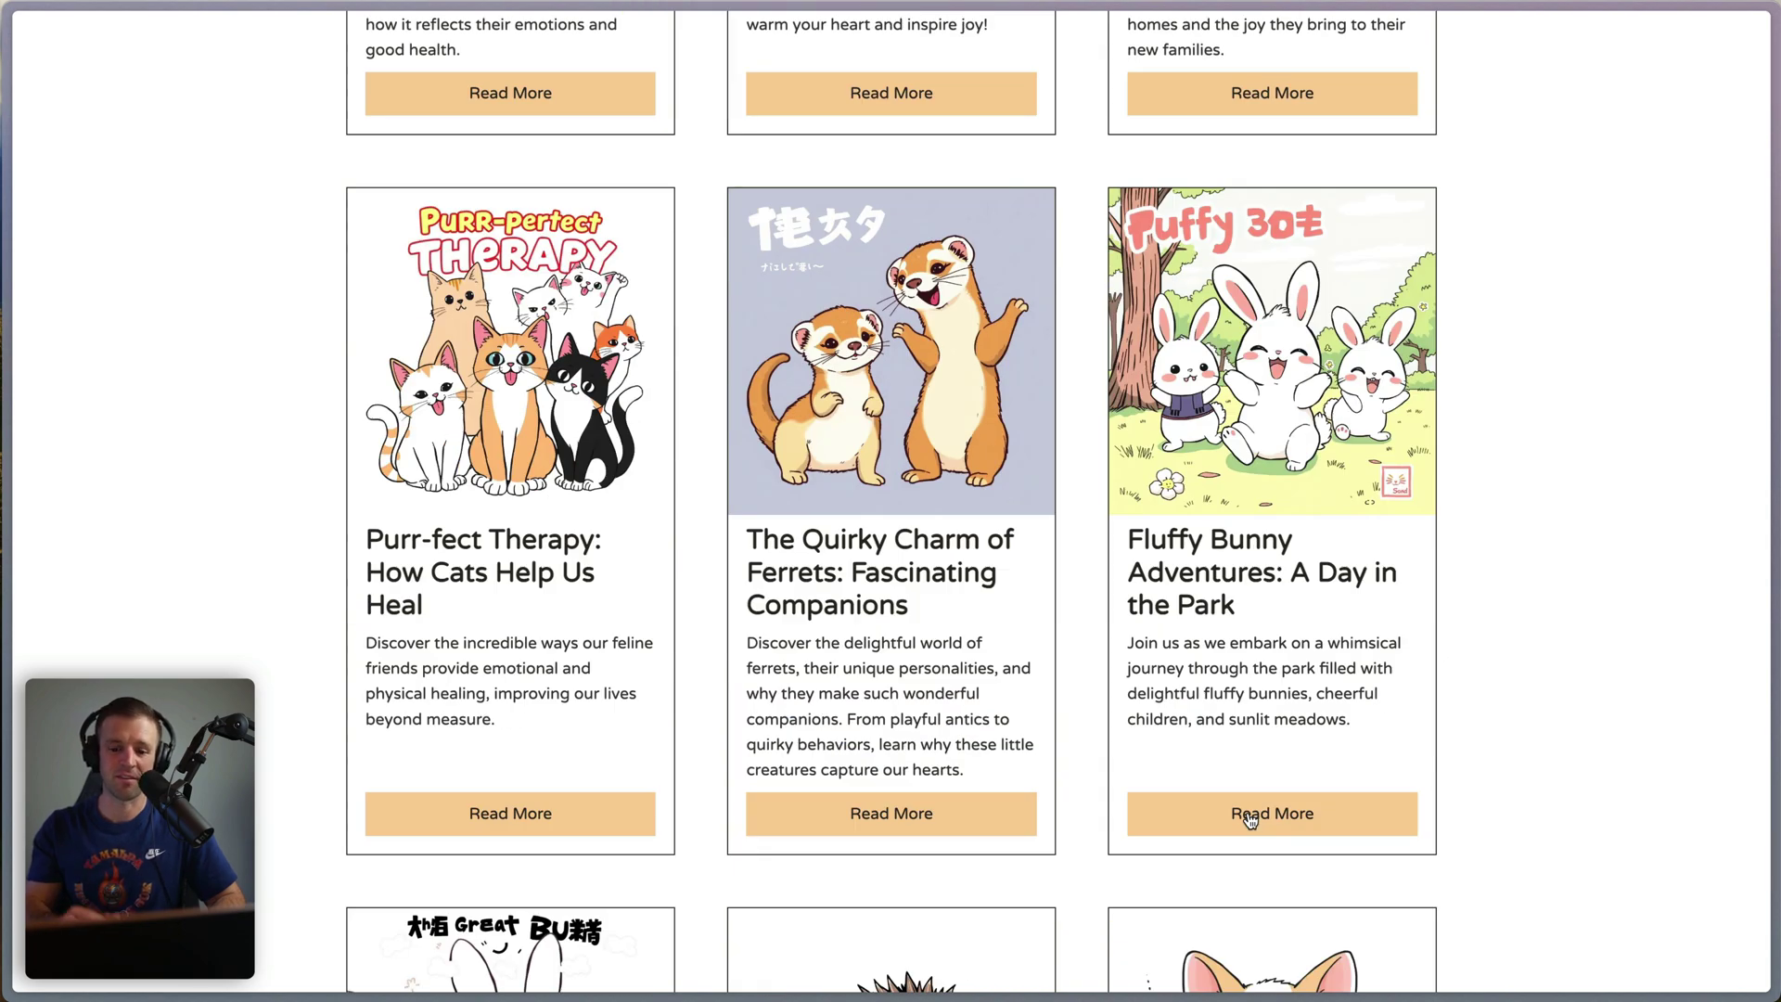
scroll(1250, 817, down, 12)
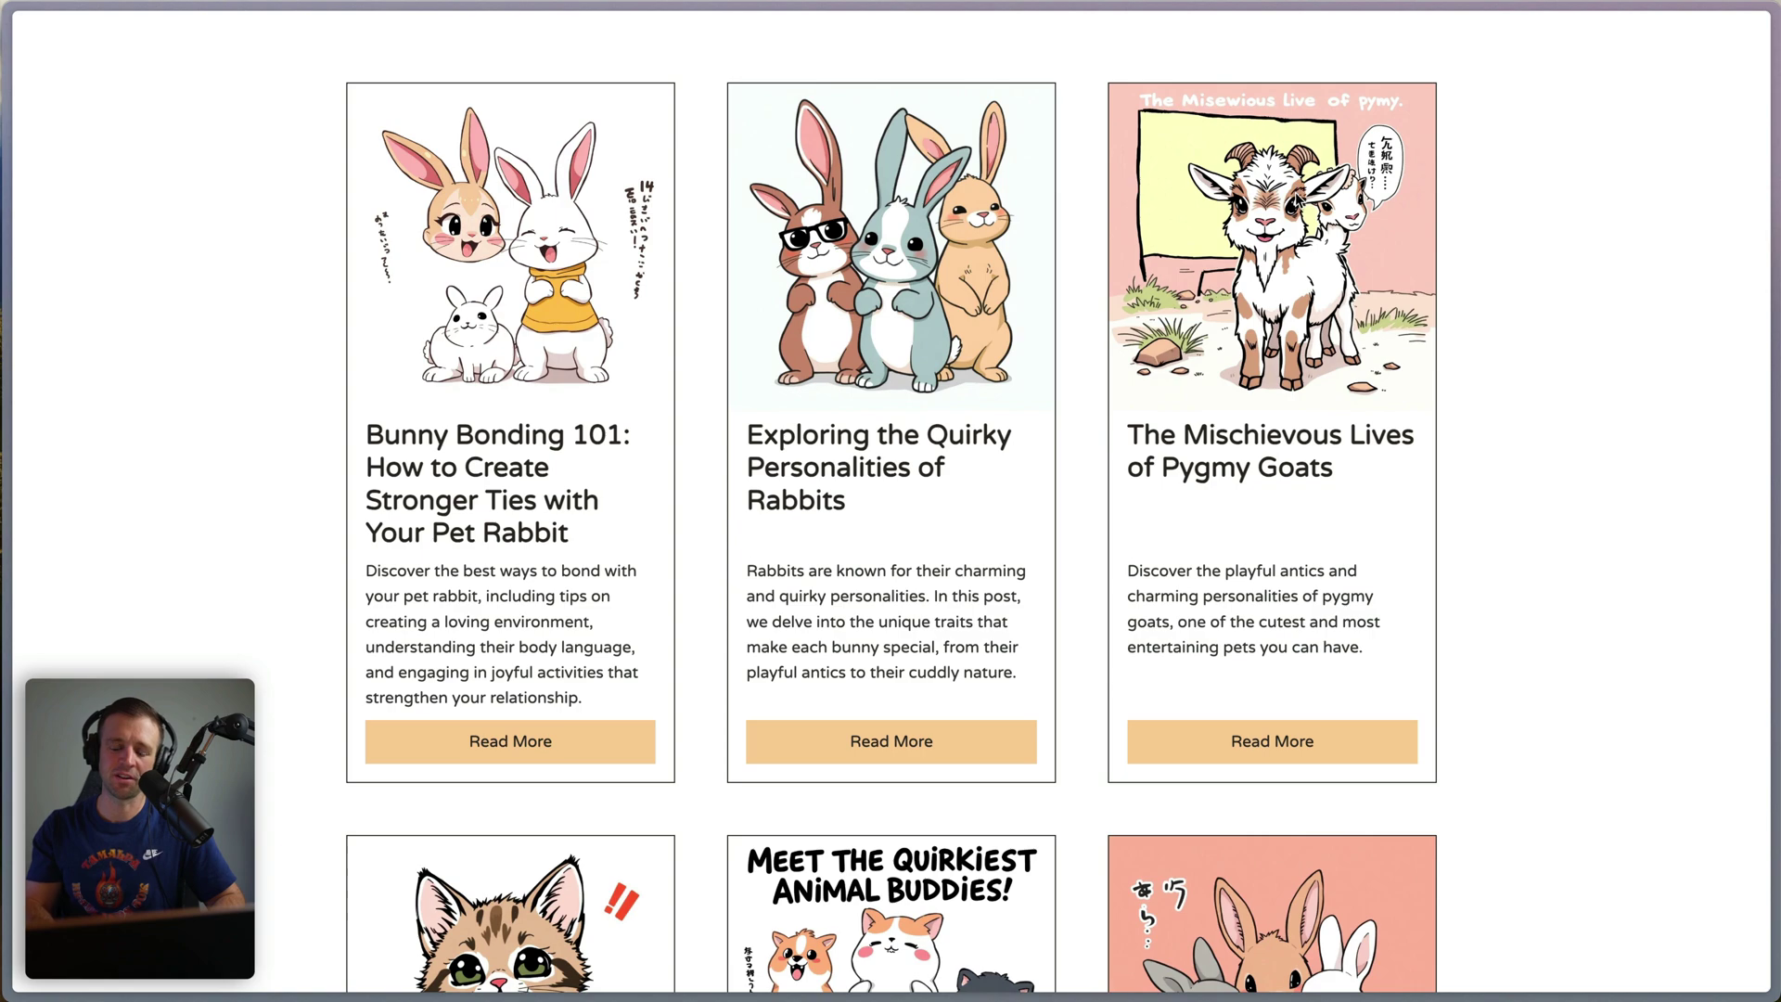
click(1308, 743)
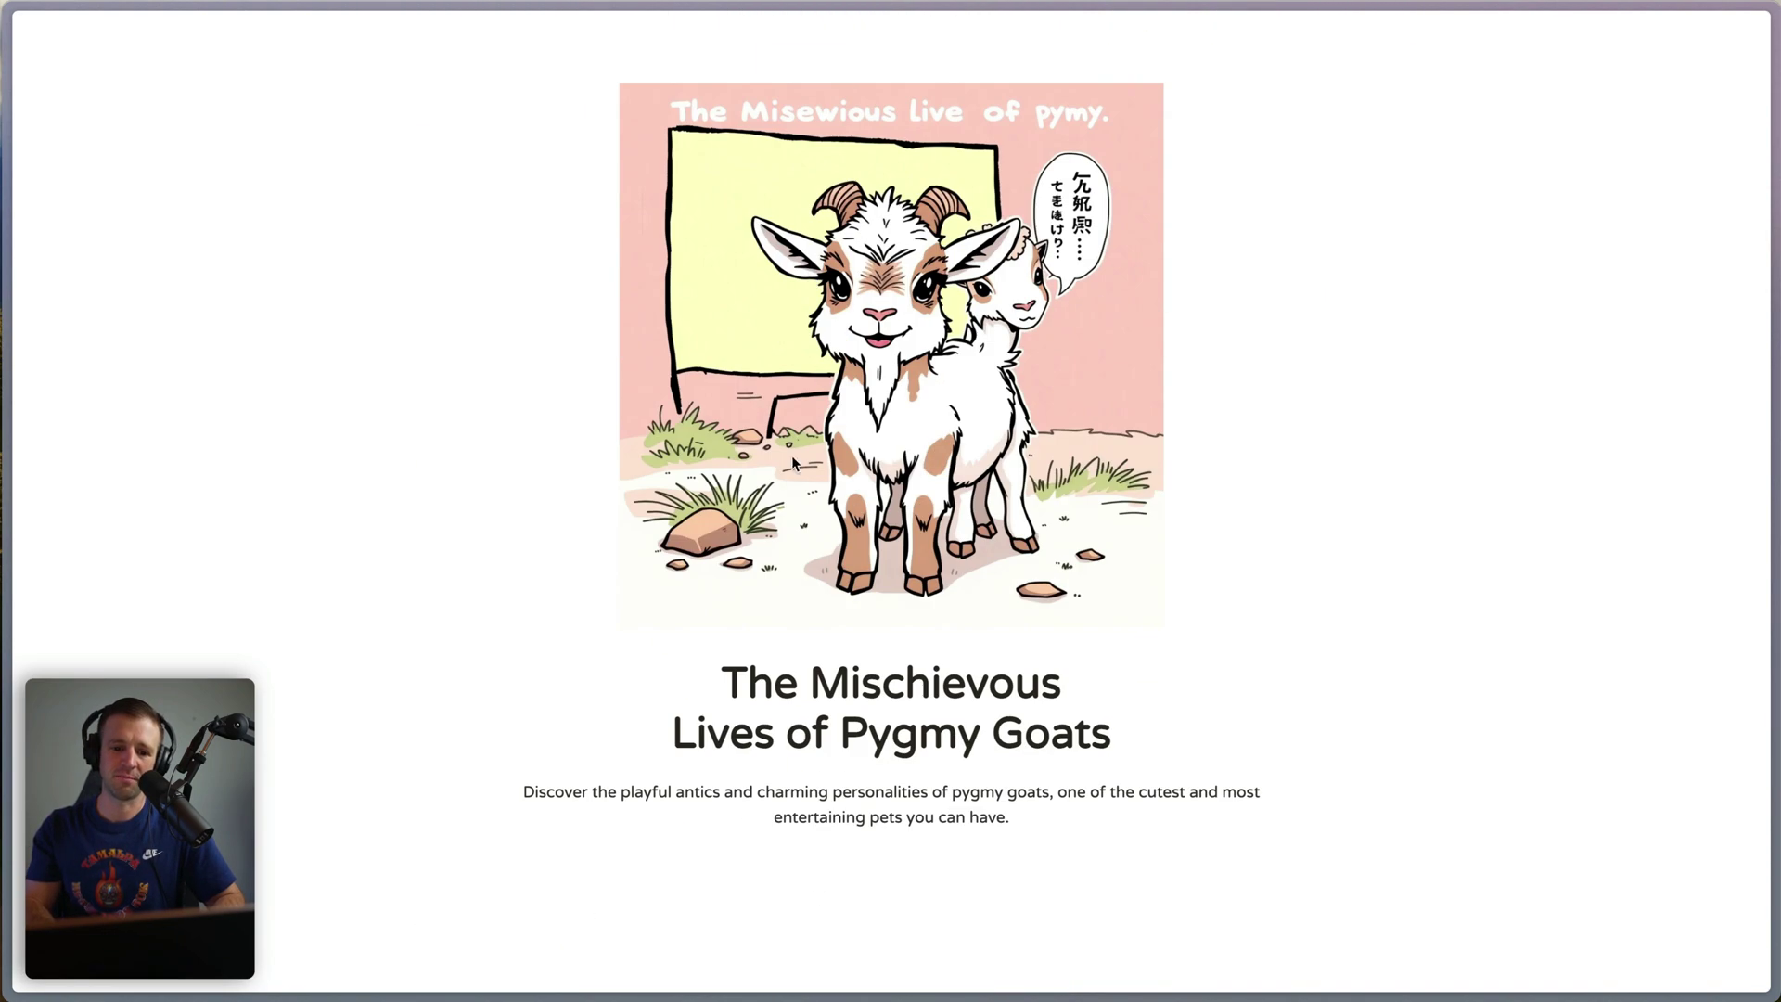
scroll(920, 302, down, 1)
key(super+bracketleft)
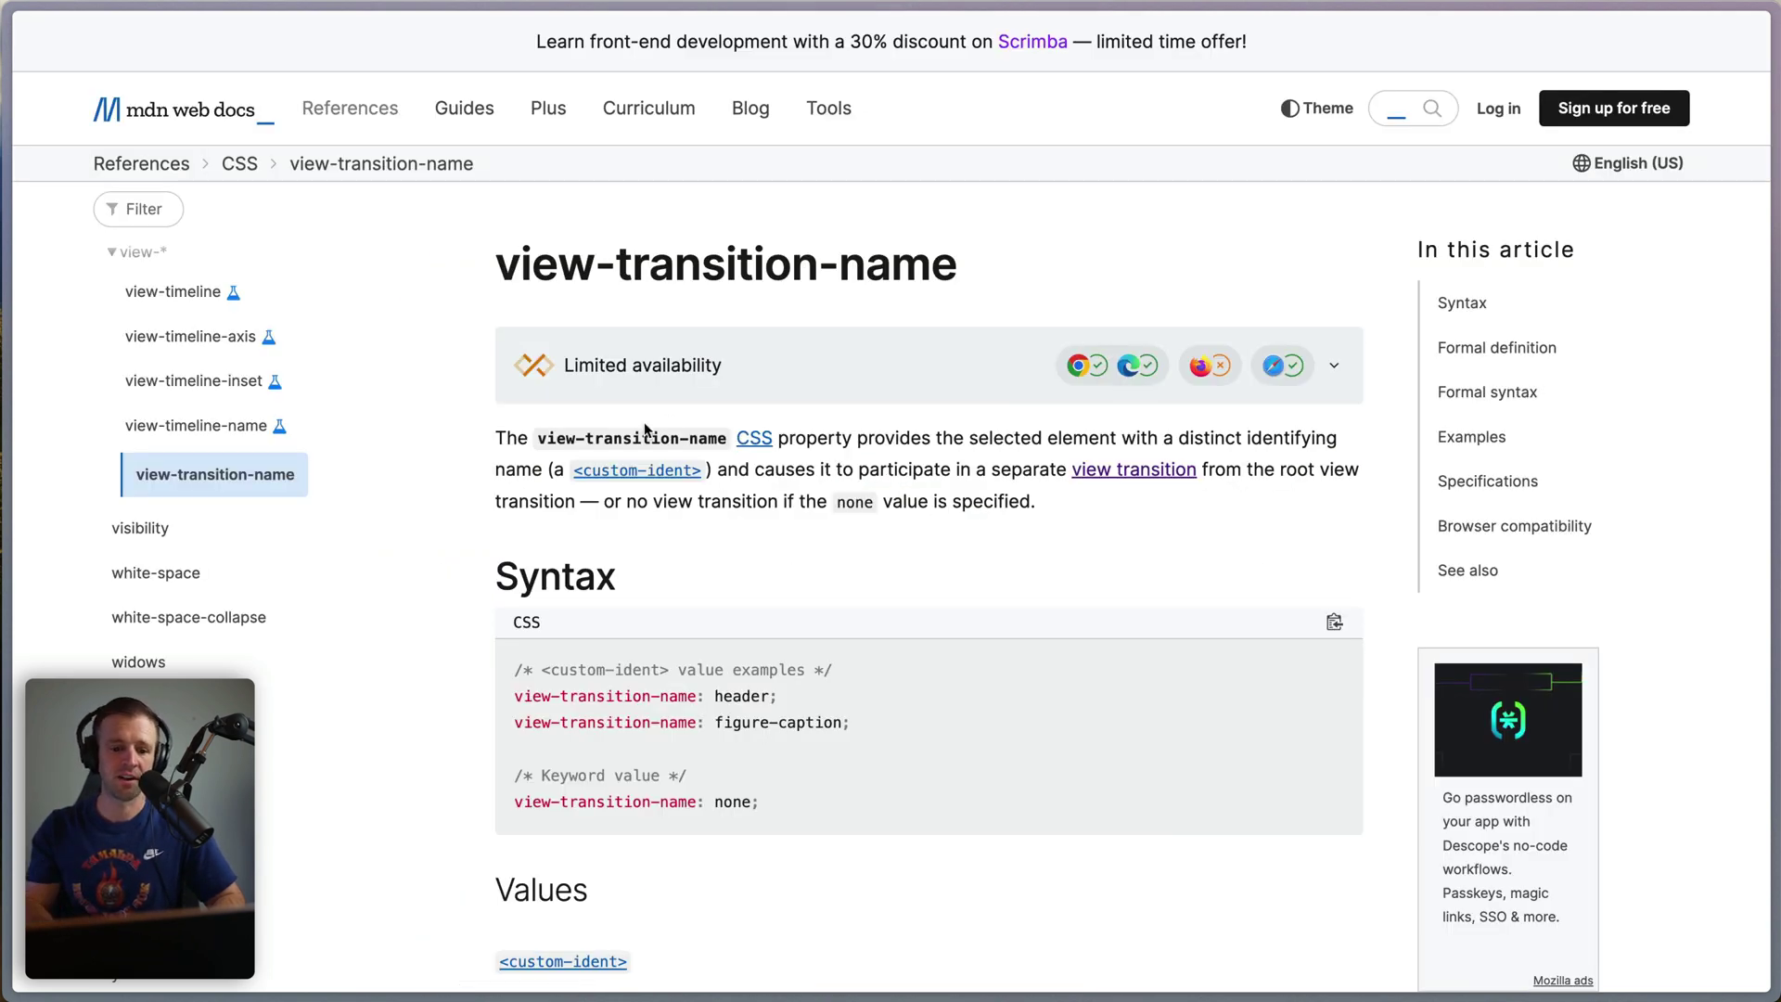
Highlight the view-transition-name description and the Values rule that identifiers must be unique.
drag(801, 438, 1276, 457)
click(1030, 440)
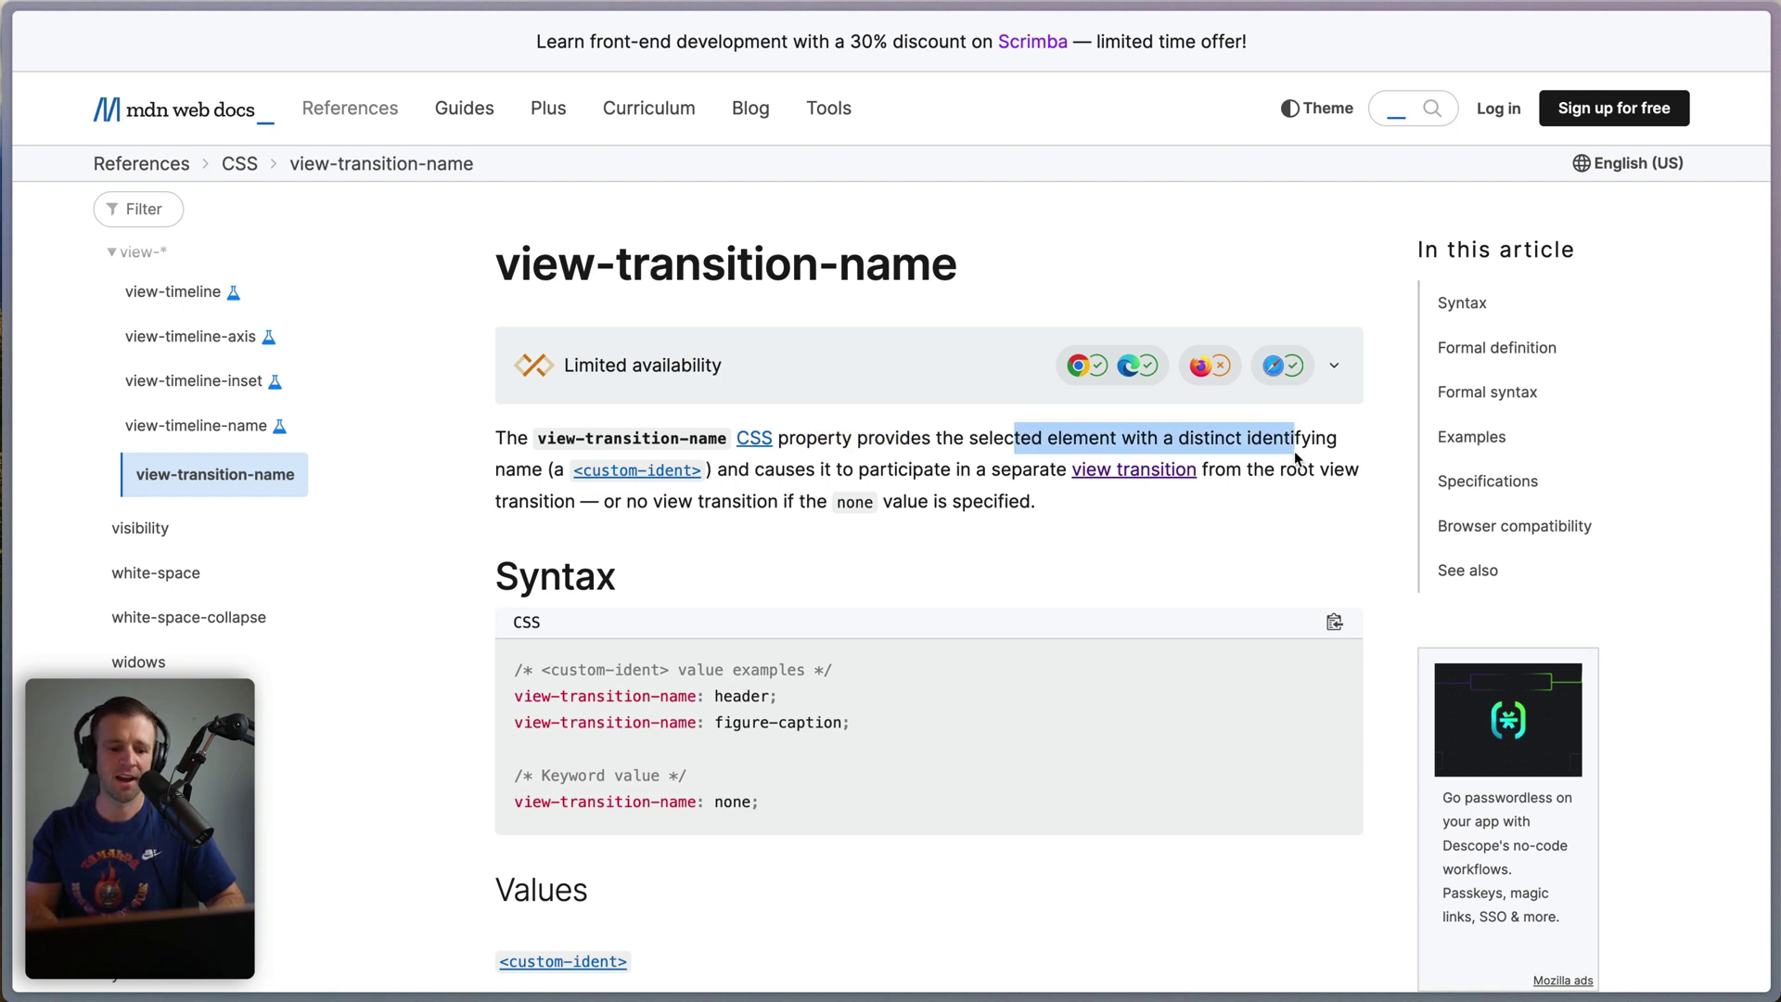
click(811, 474)
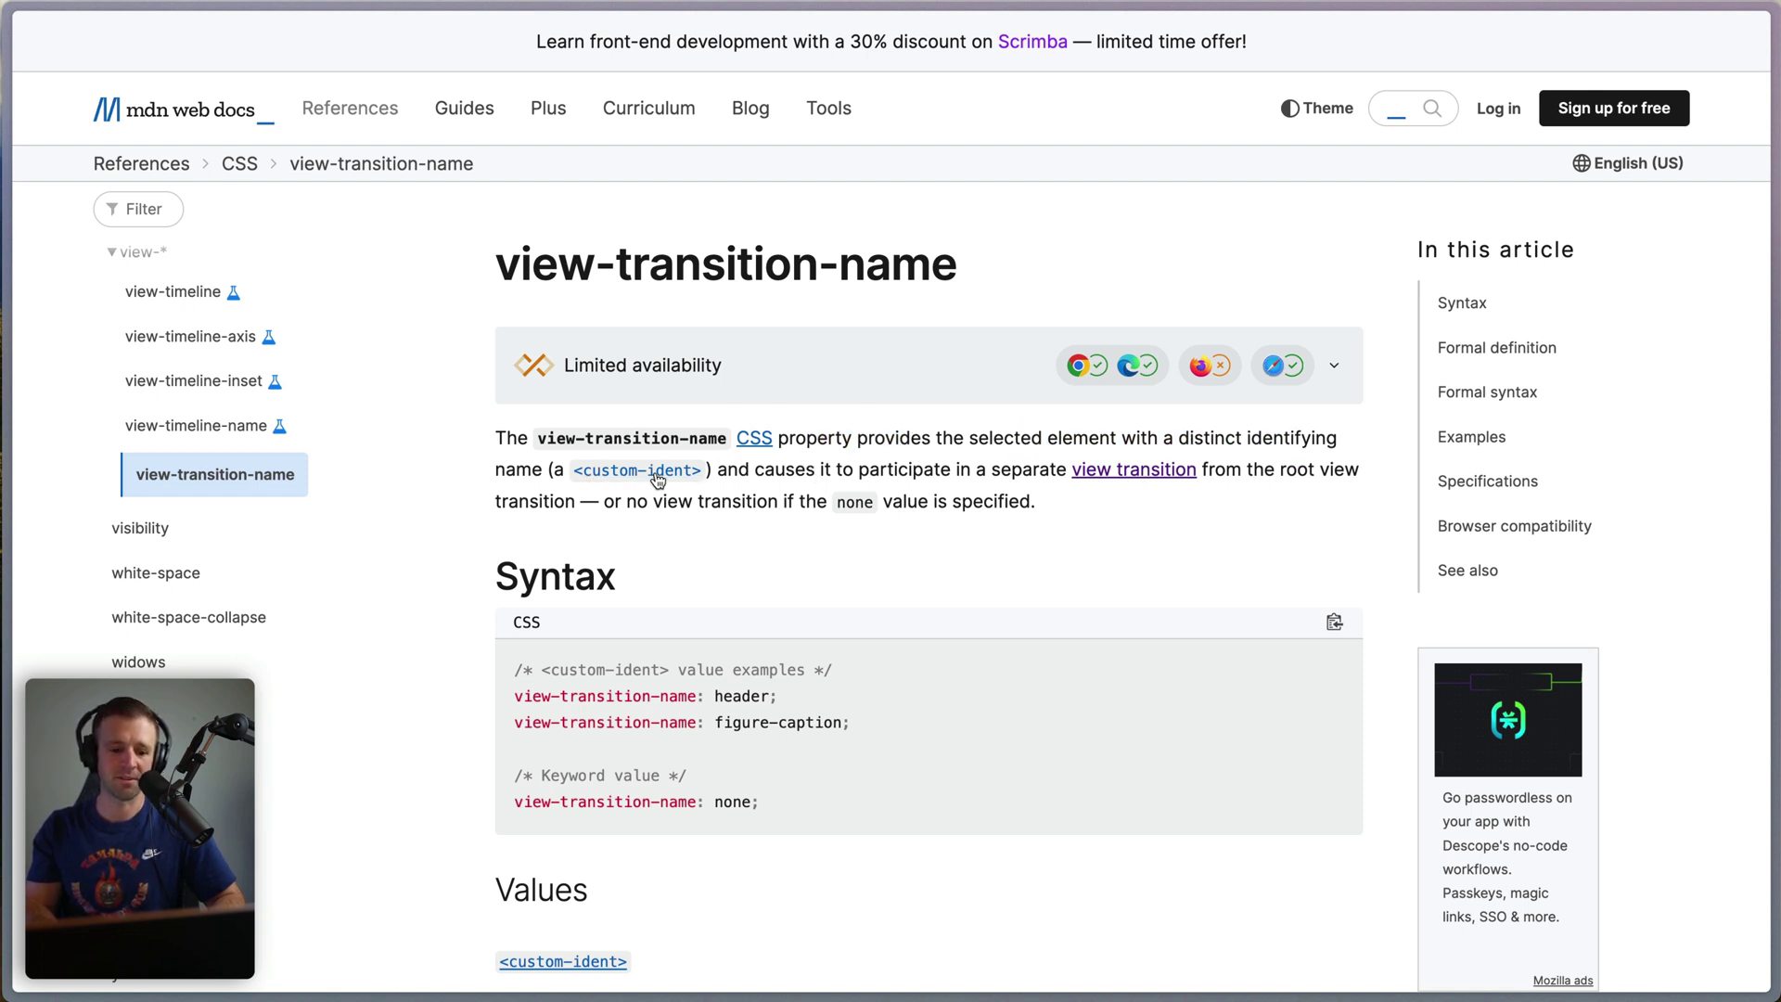
drag(813, 470, 994, 471)
click(1018, 495)
scroll(1018, 494, down, 5)
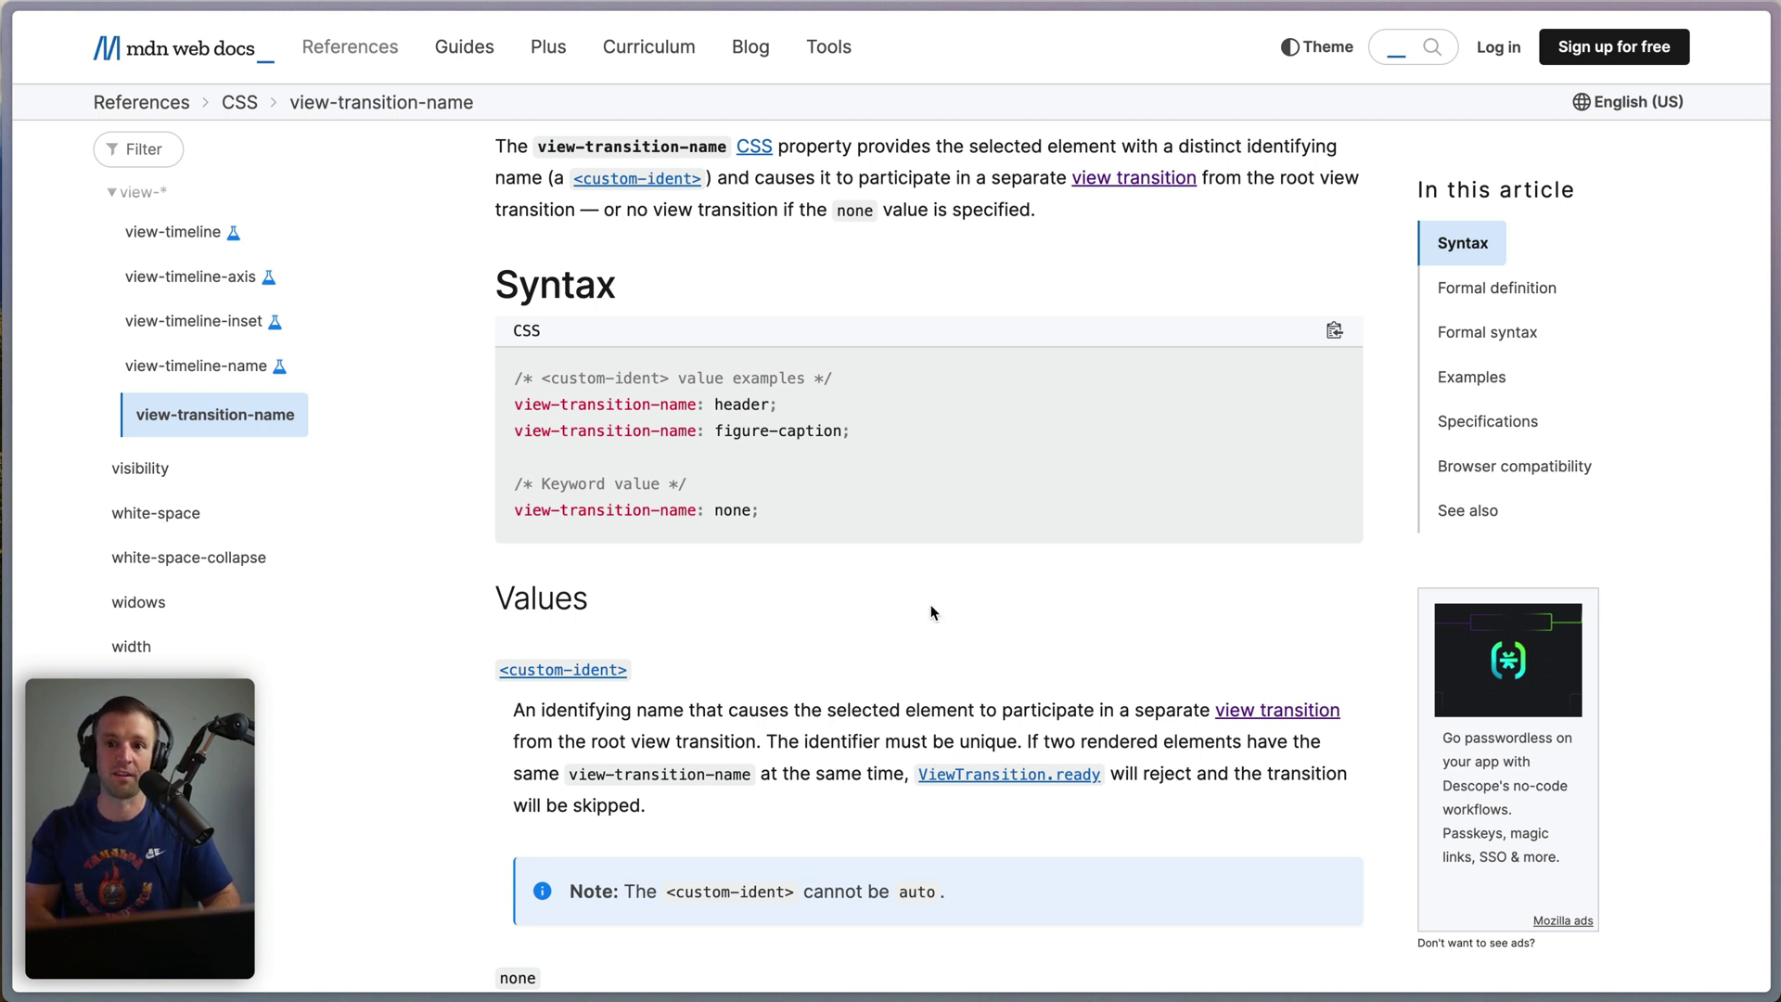
scroll(931, 612, down, 3)
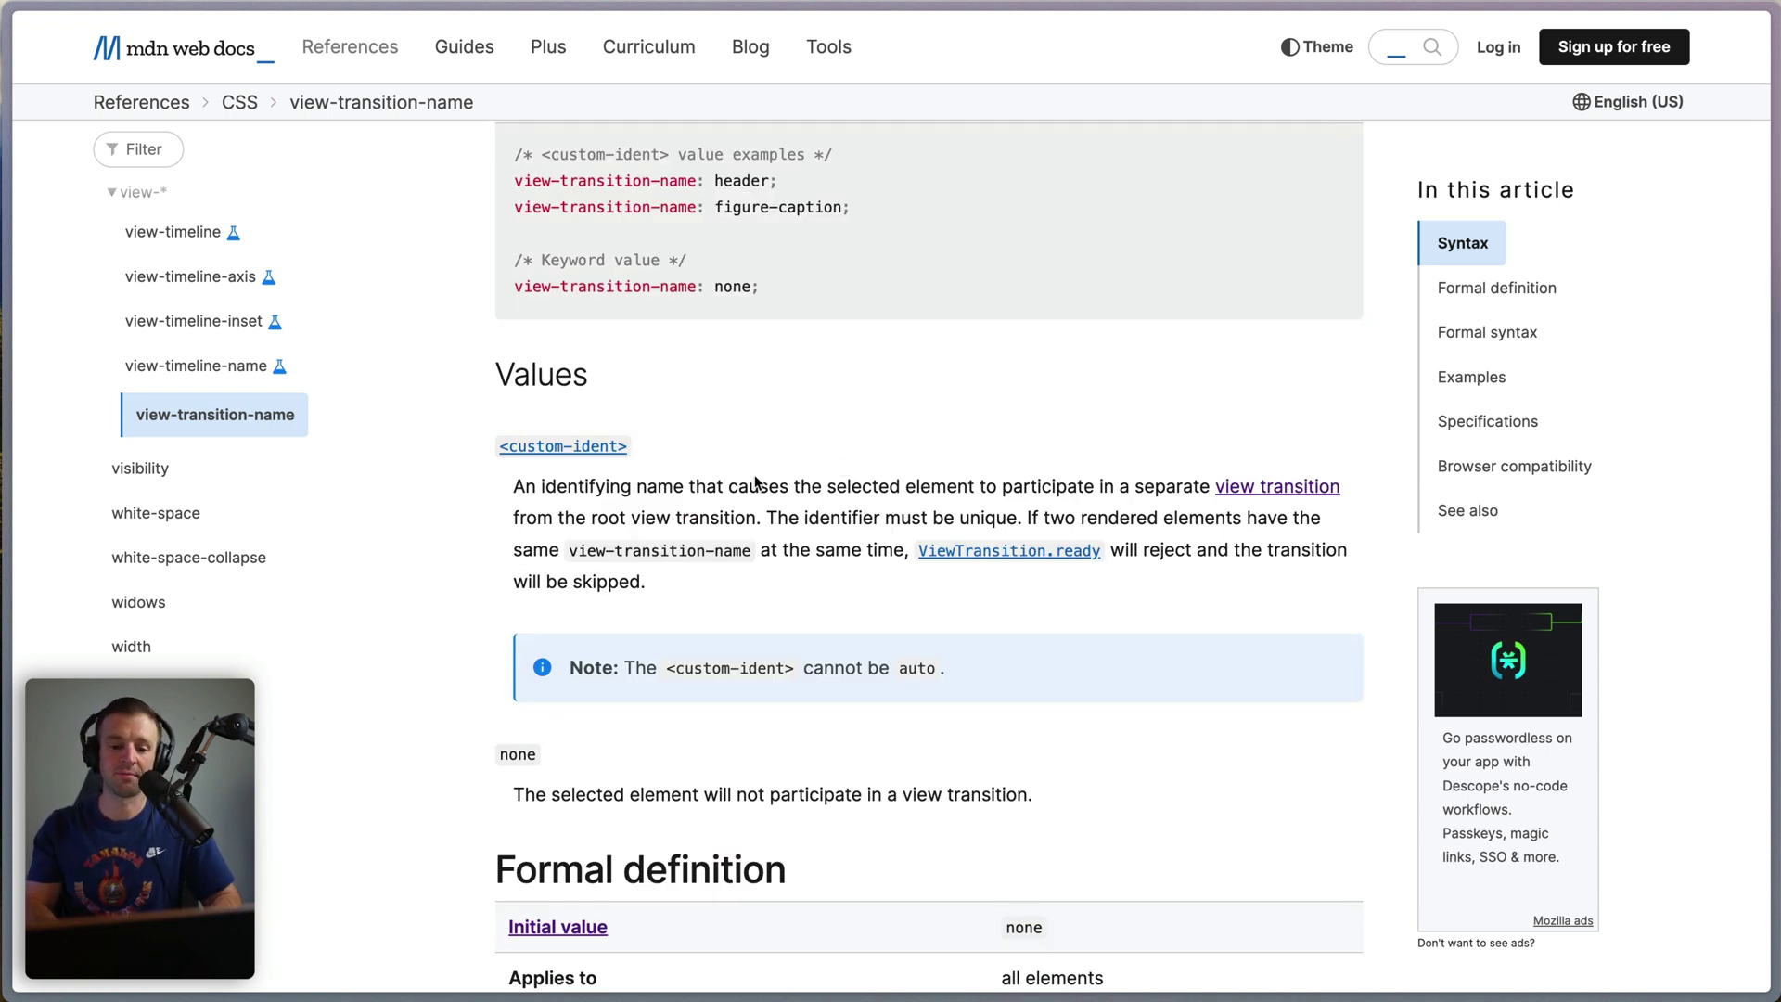
drag(767, 517, 1015, 518)
click(1014, 517)
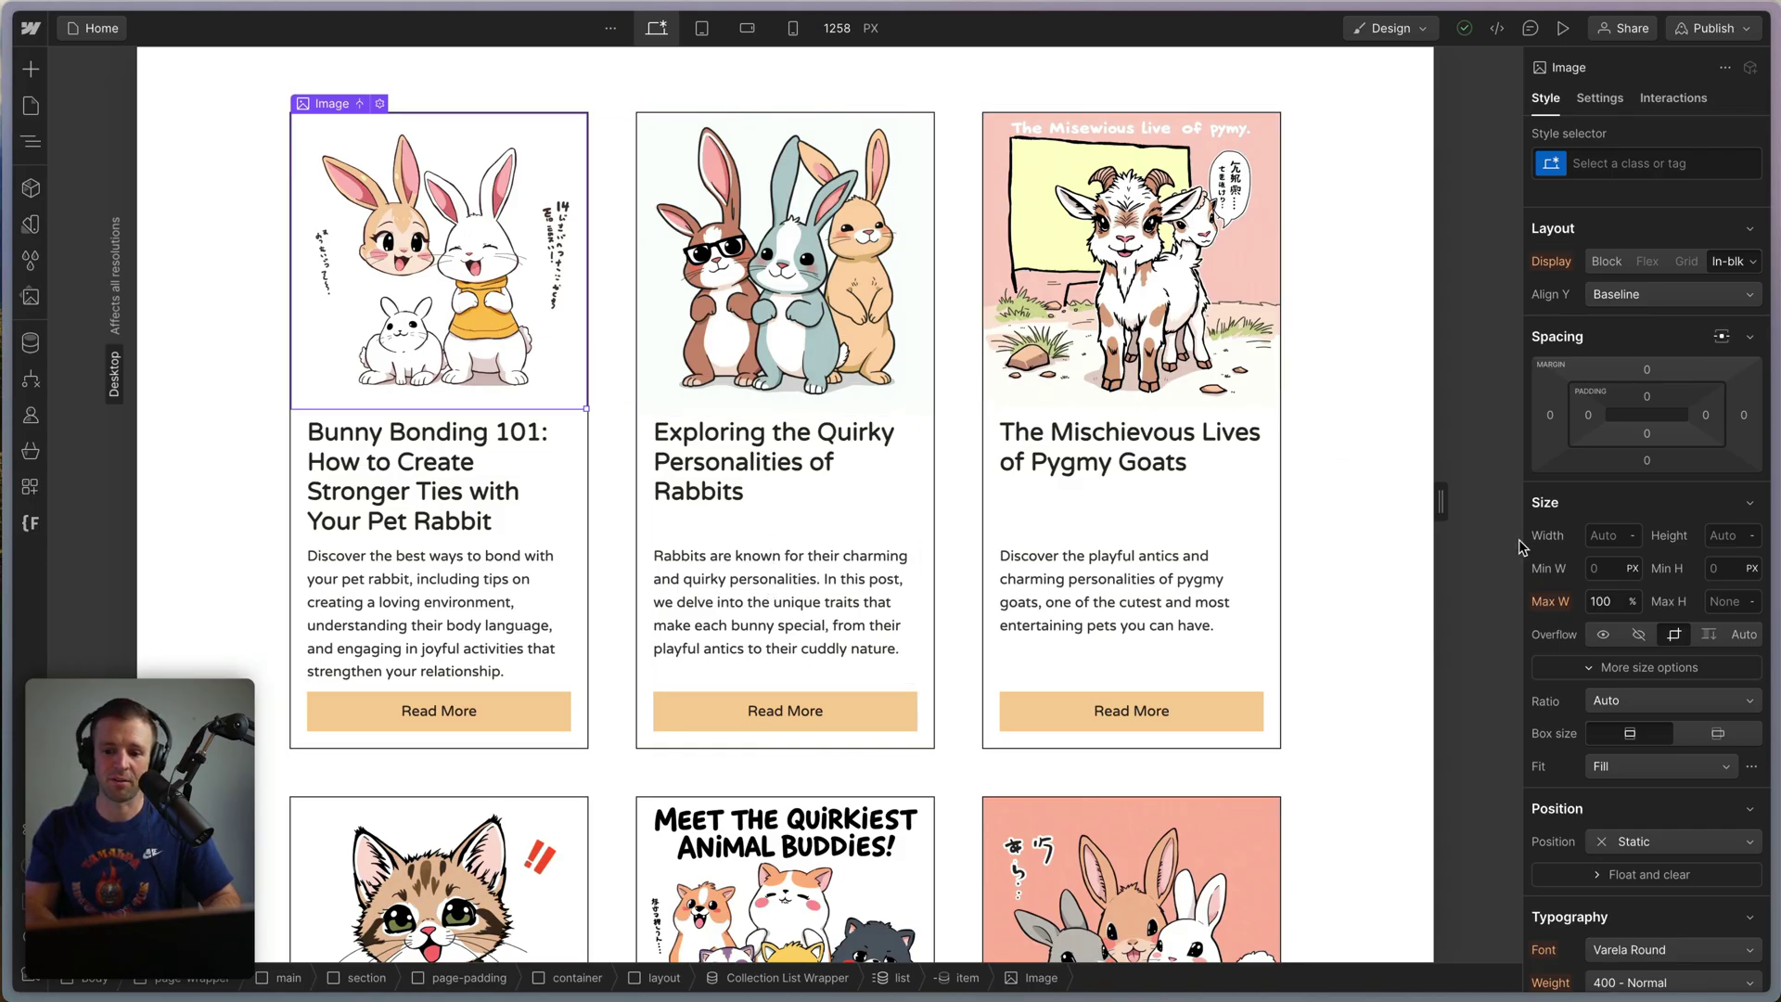
Add custom property view-transition-name: bunny to the card Image style, then check other card images.
scroll(1540, 548, down, 15)
click(1570, 863)
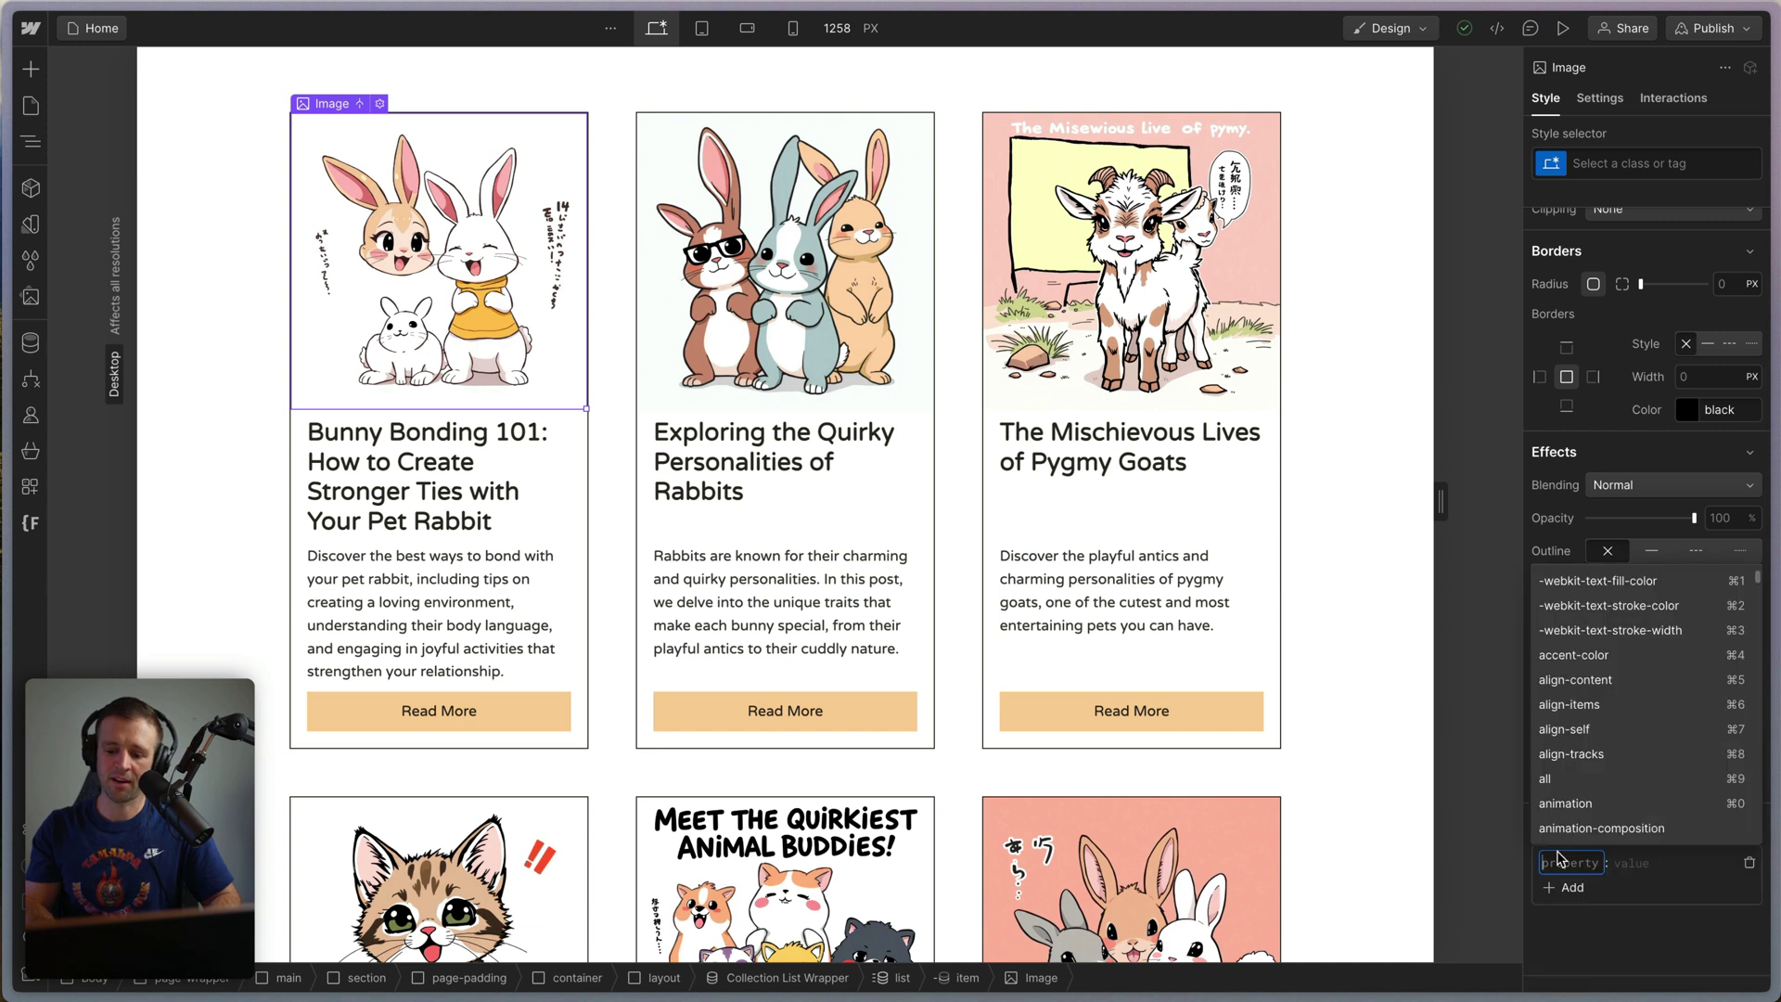
text(view-transition-name)
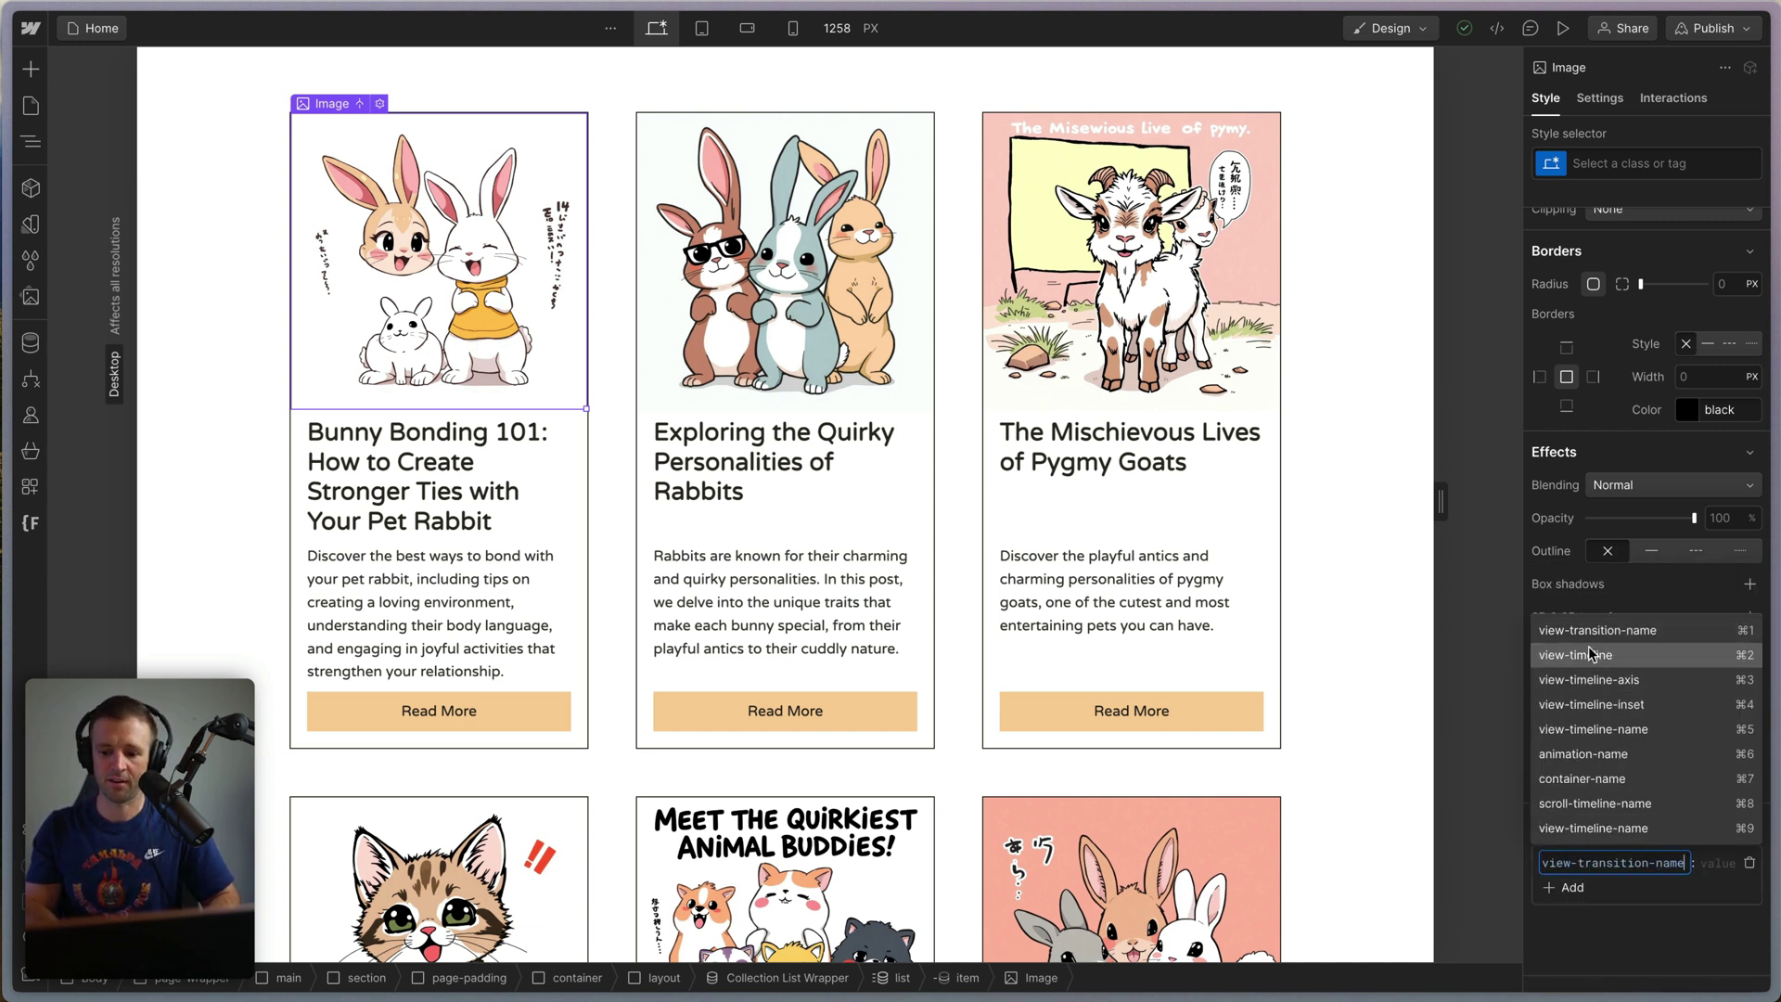
click(1556, 672)
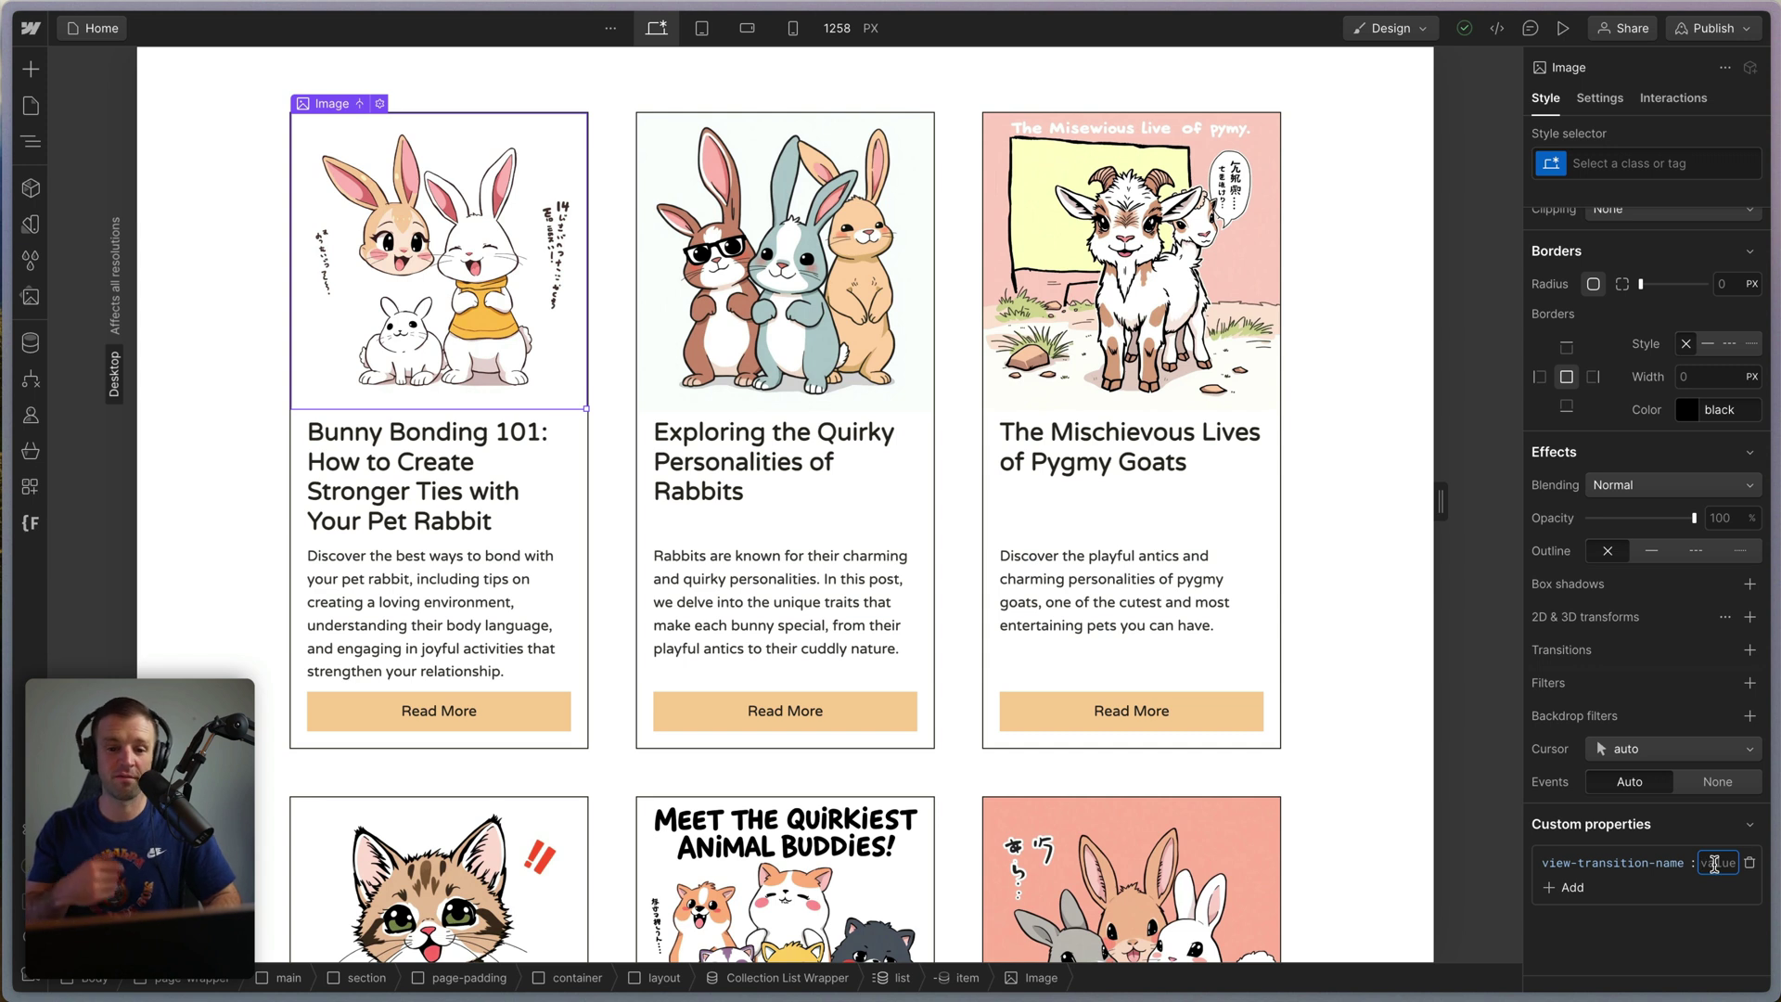
text(2)
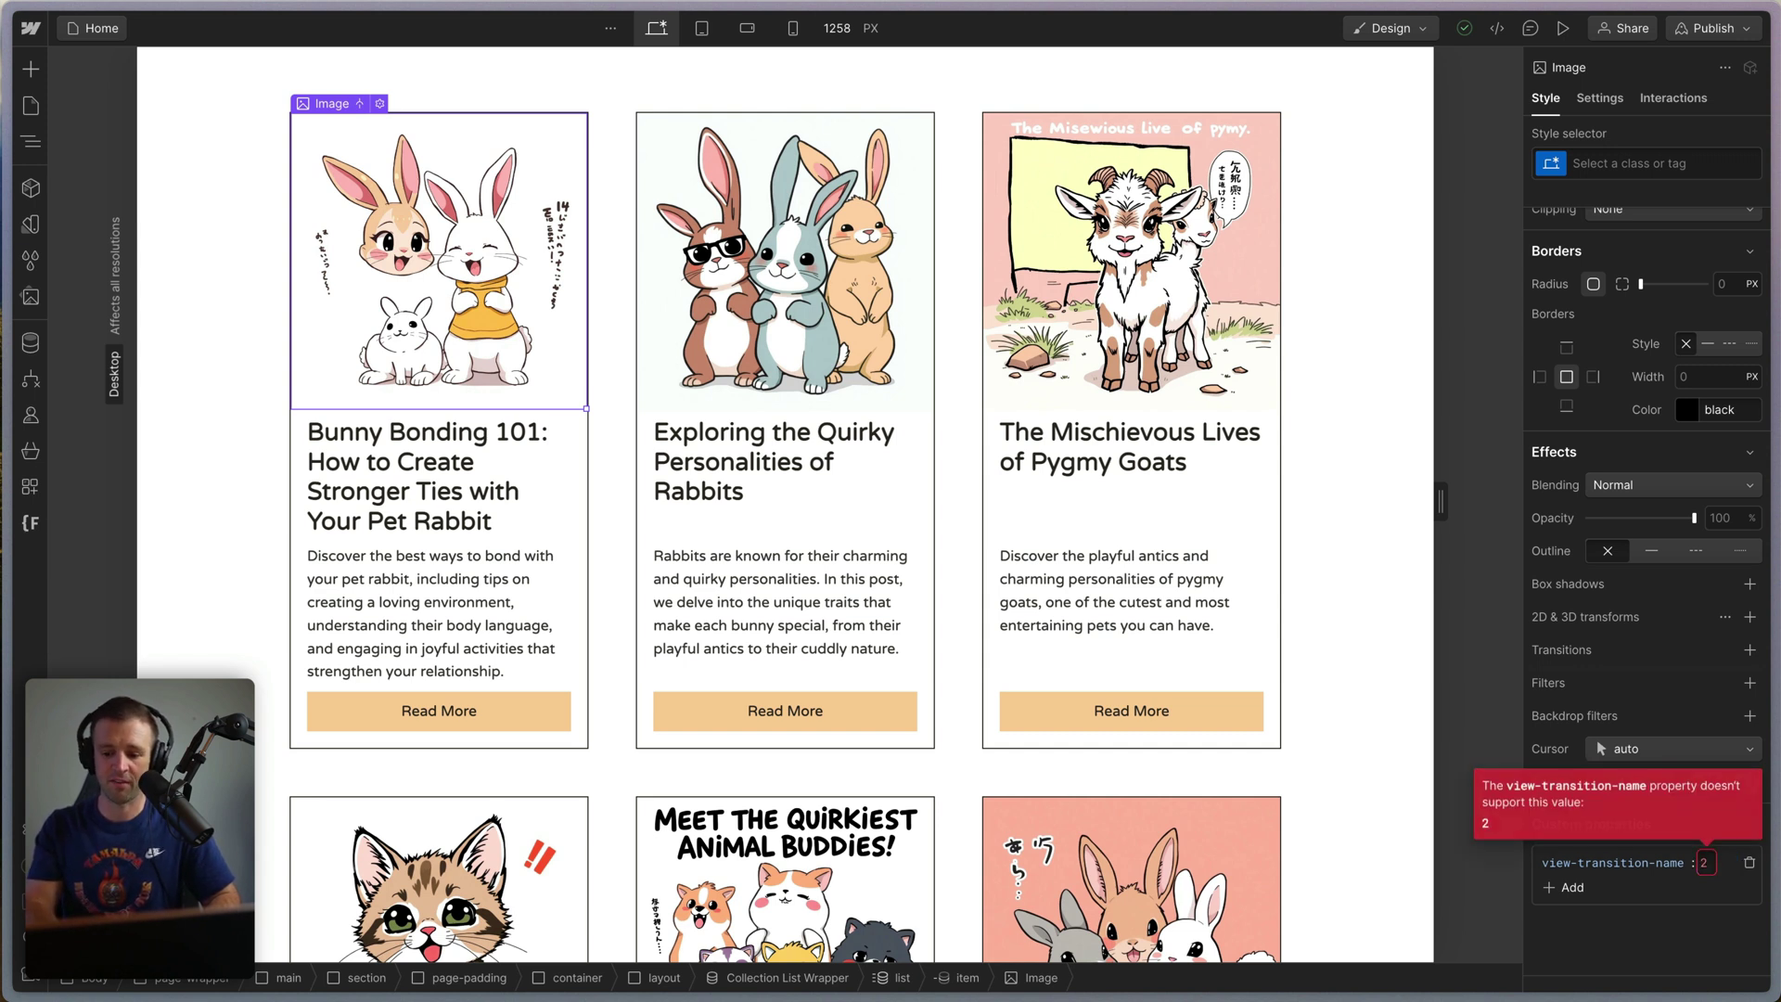
key(BackSpace)
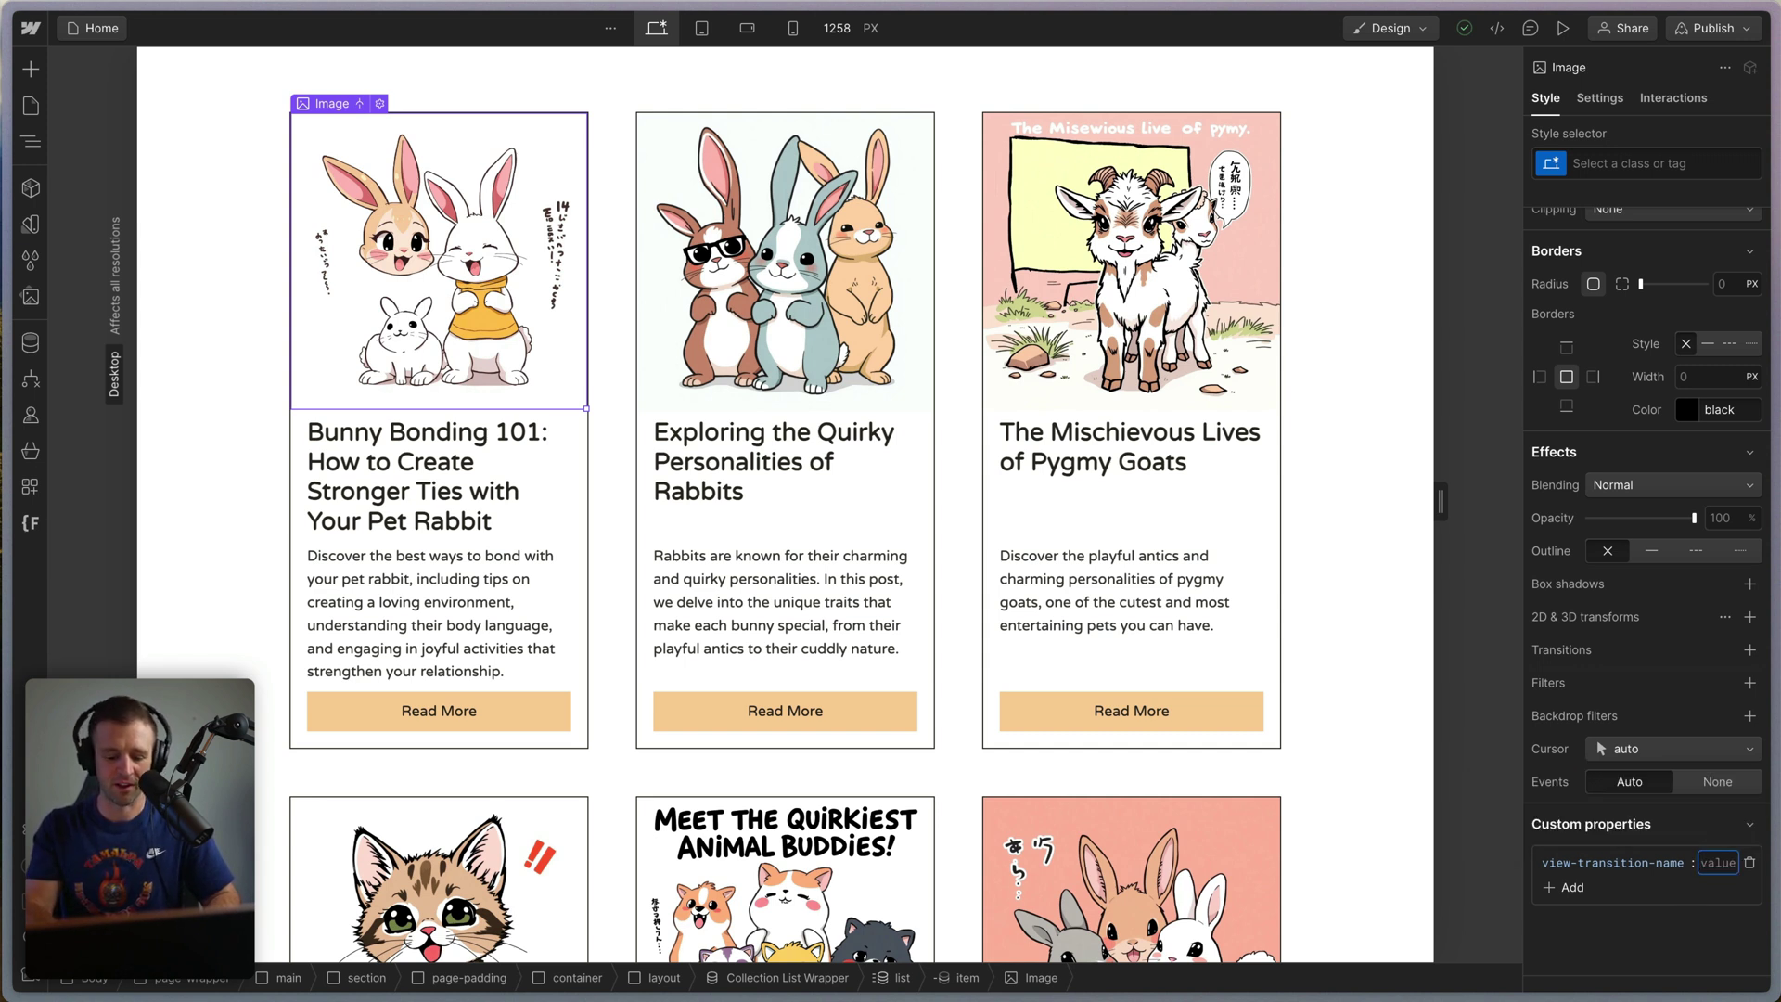
text(bunny)
key(Return)
click(796, 341)
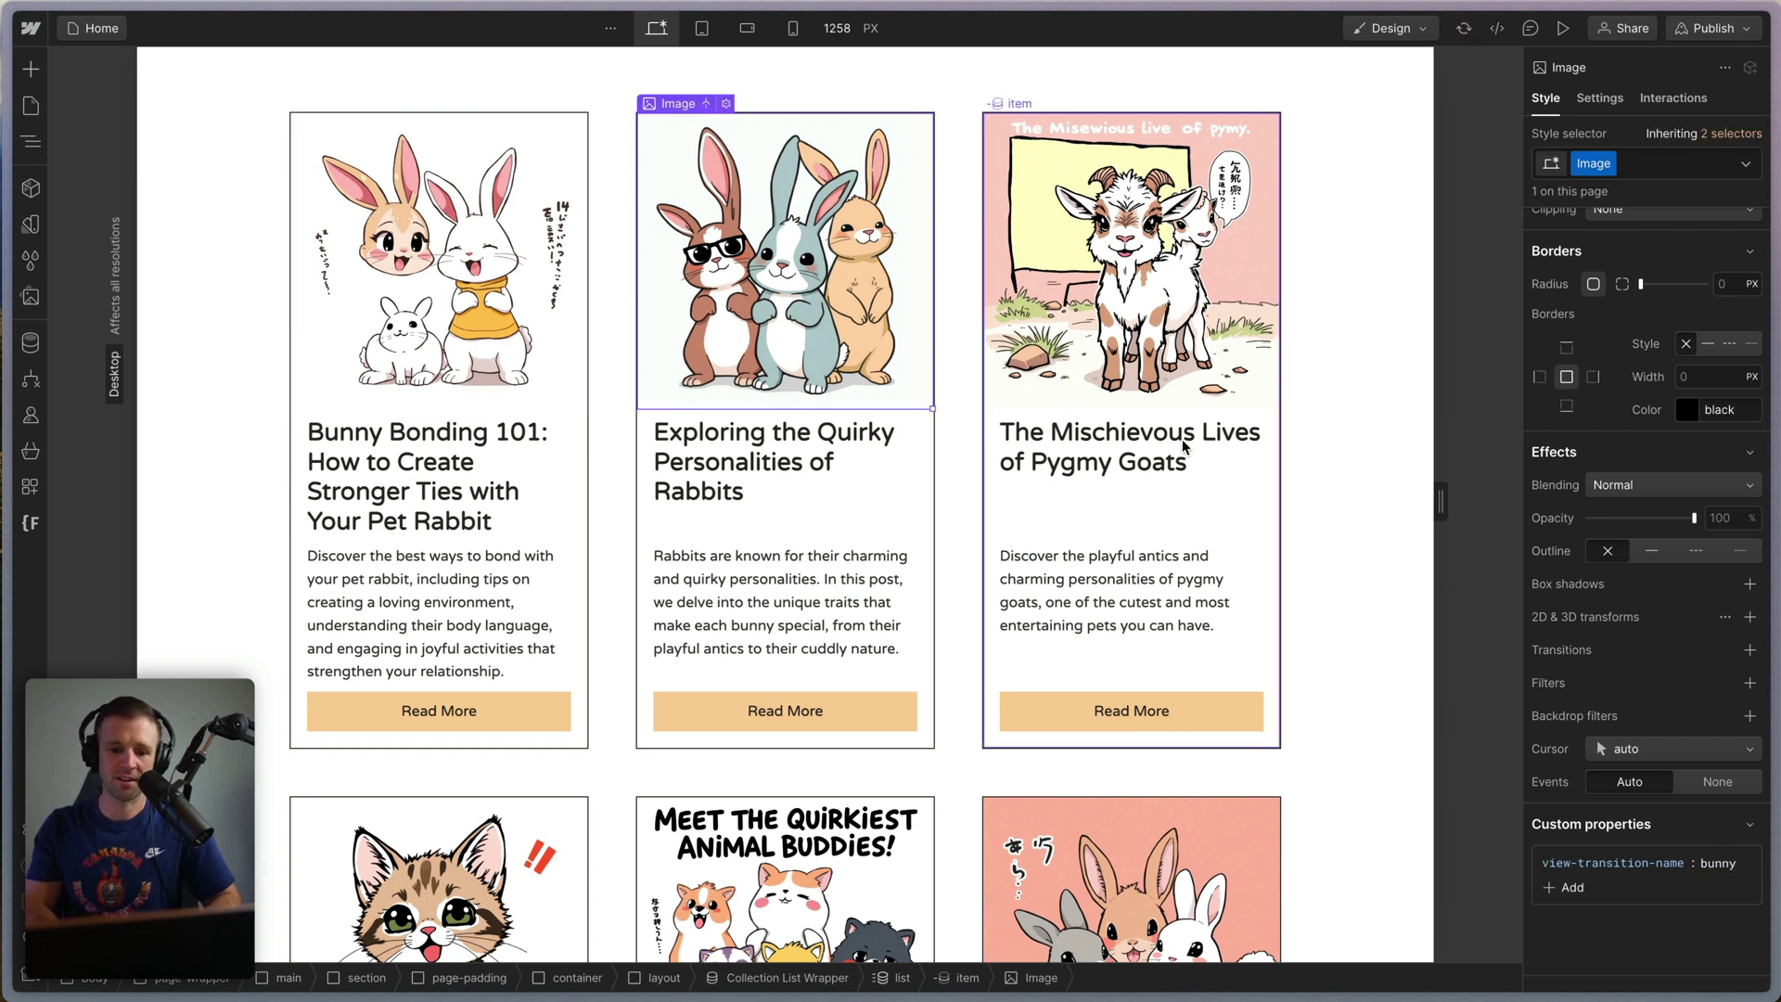
click(1252, 332)
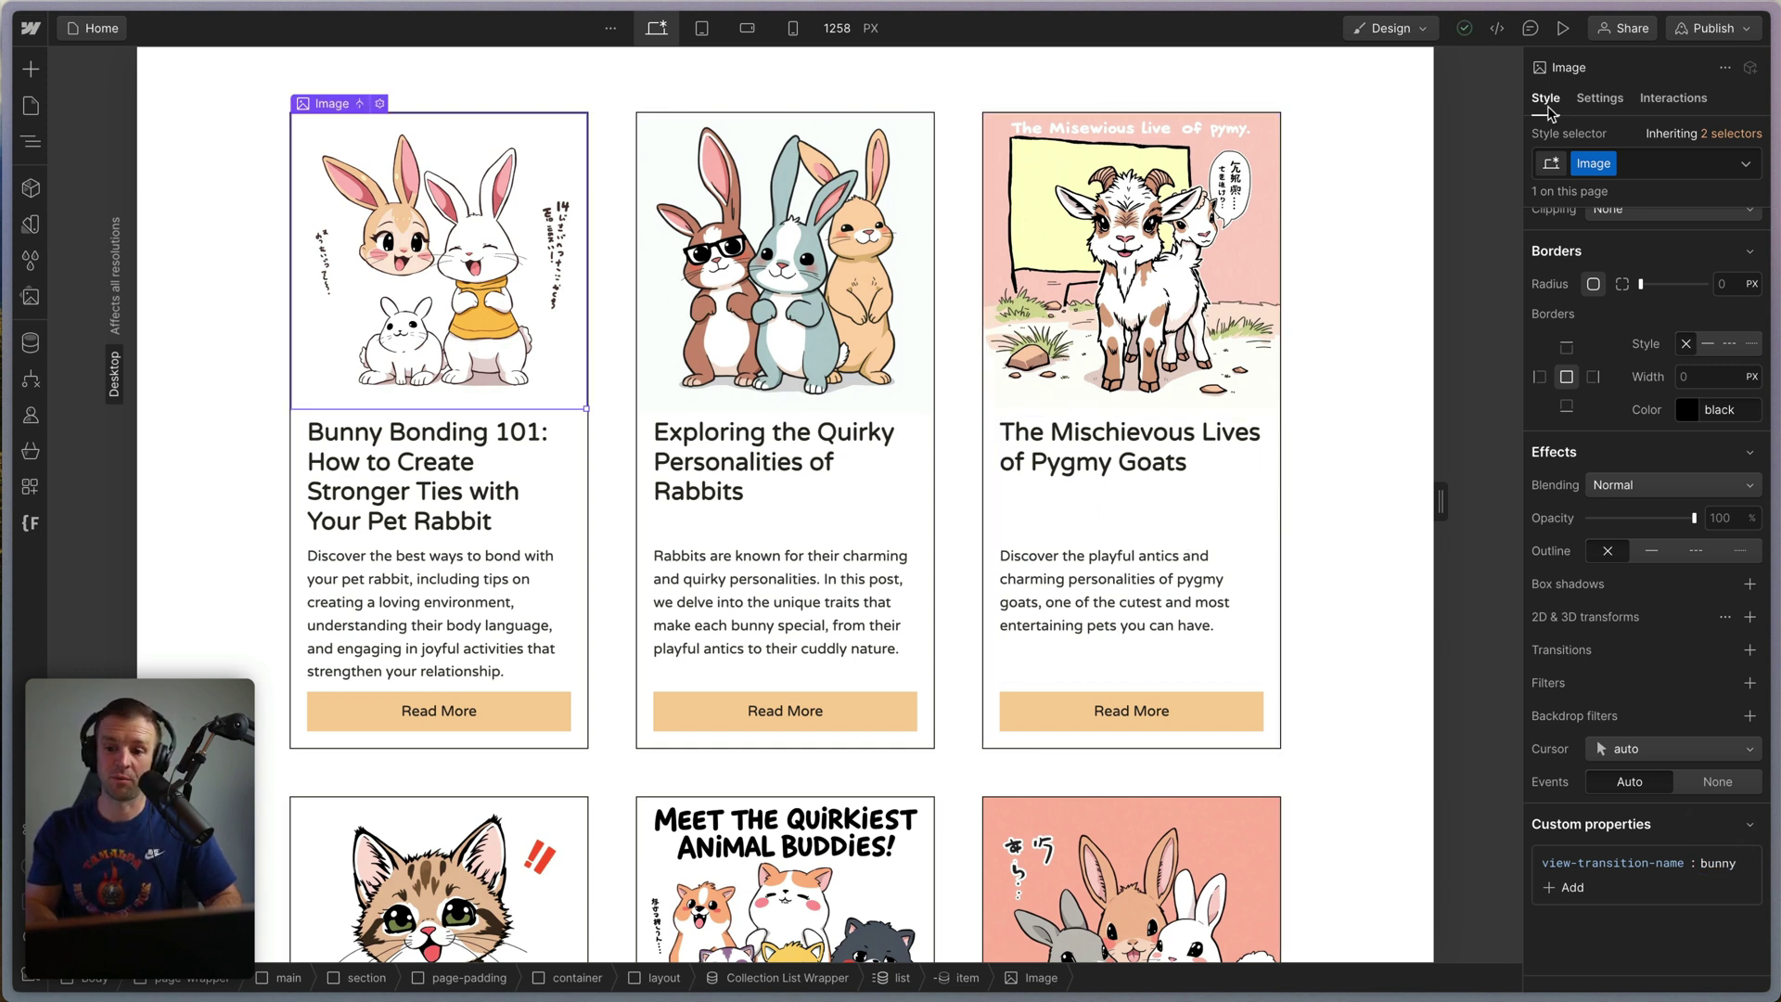
In the card image's settings, add a custom attribute named style with value view.
click(1600, 97)
scroll(1608, 737, down, 2)
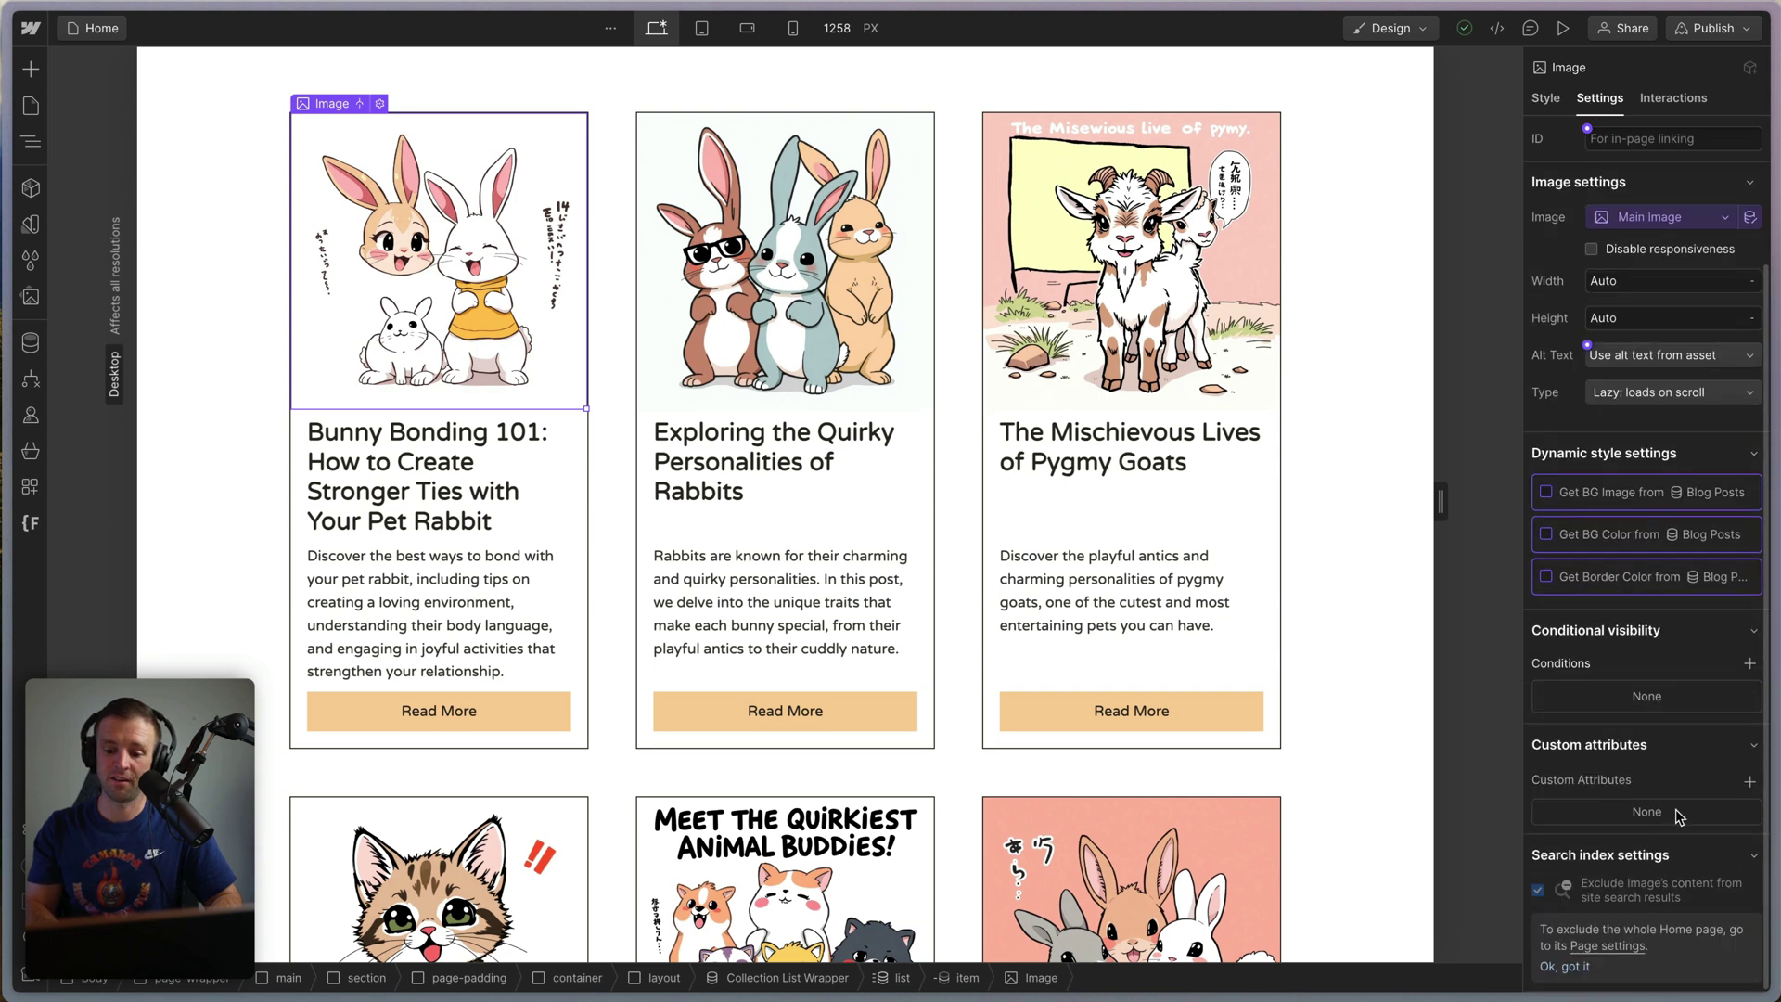
click(1750, 781)
text(style)
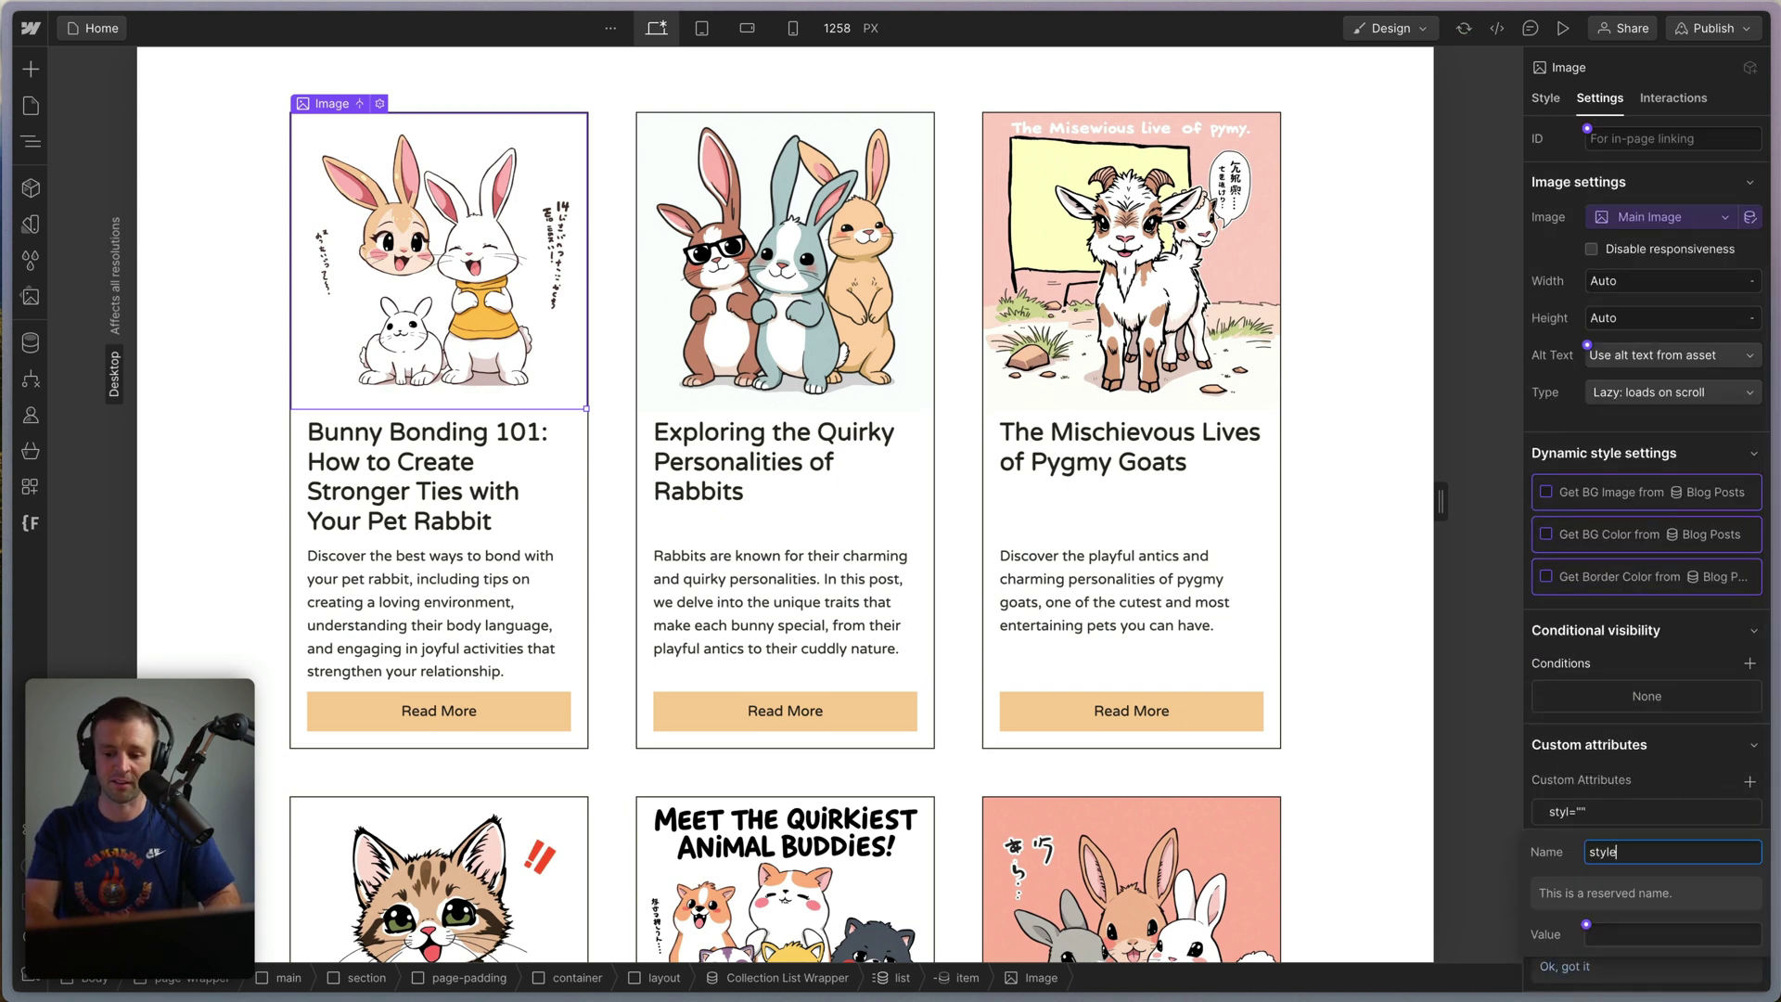
click(1673, 934)
text(view)
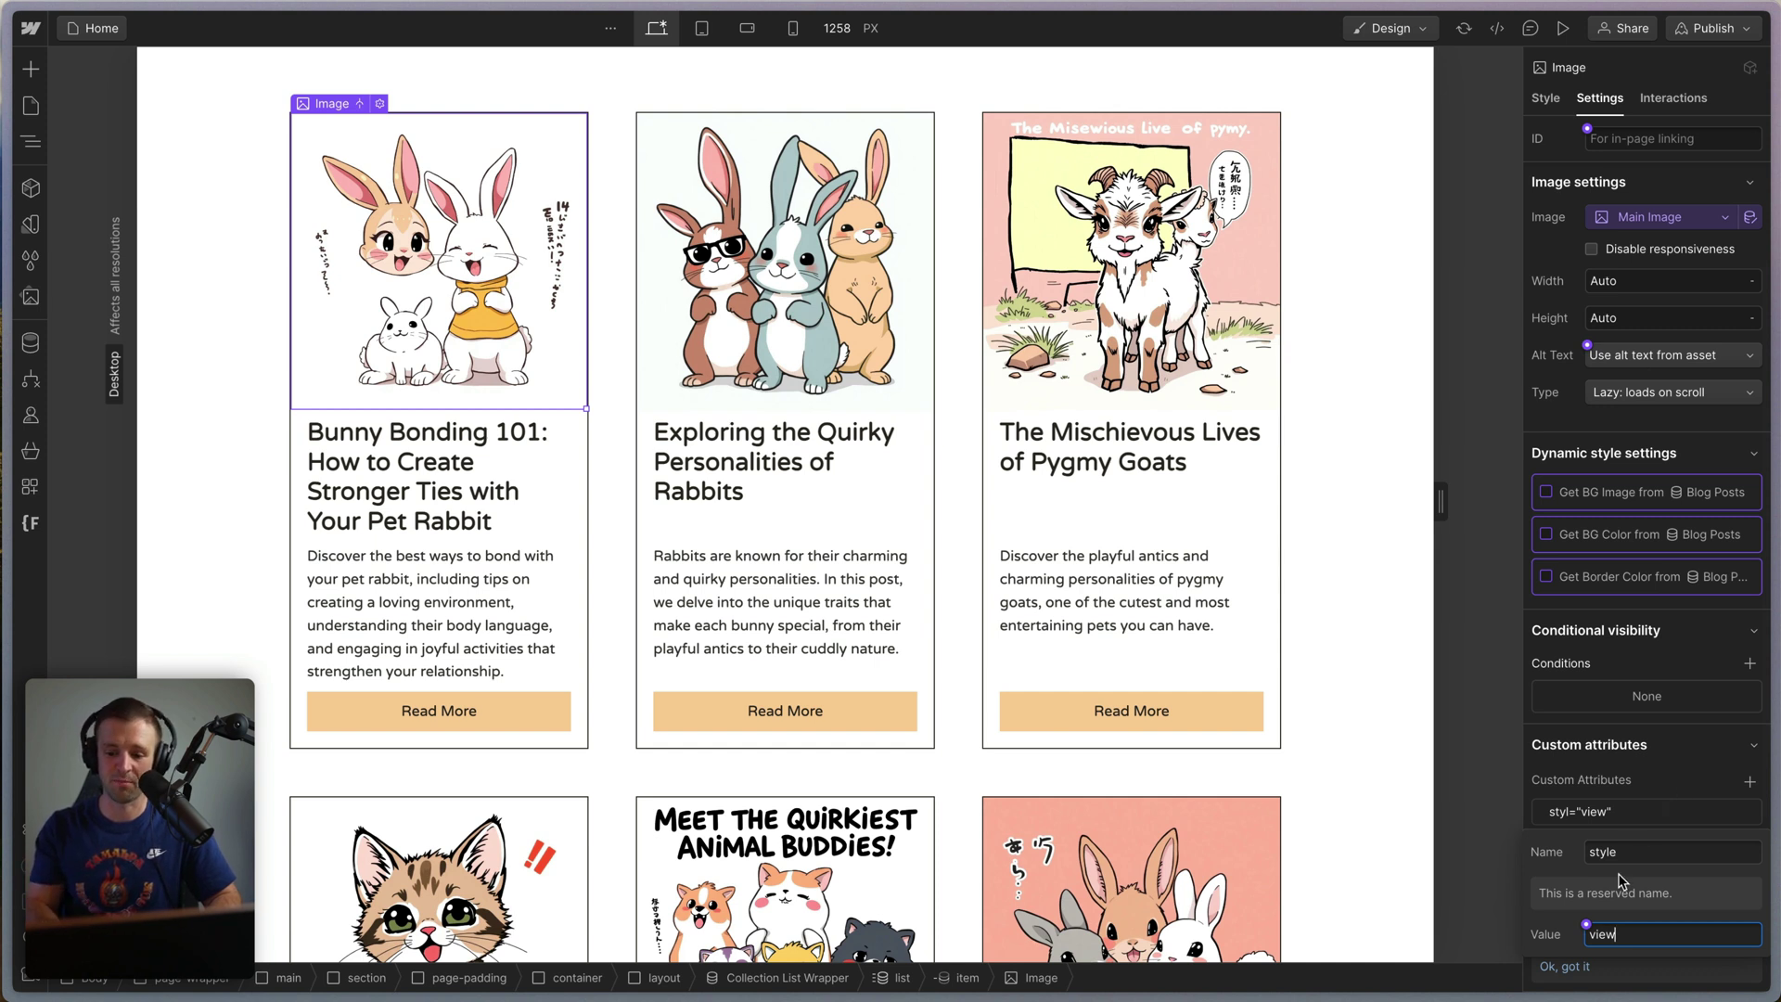
click(1586, 925)
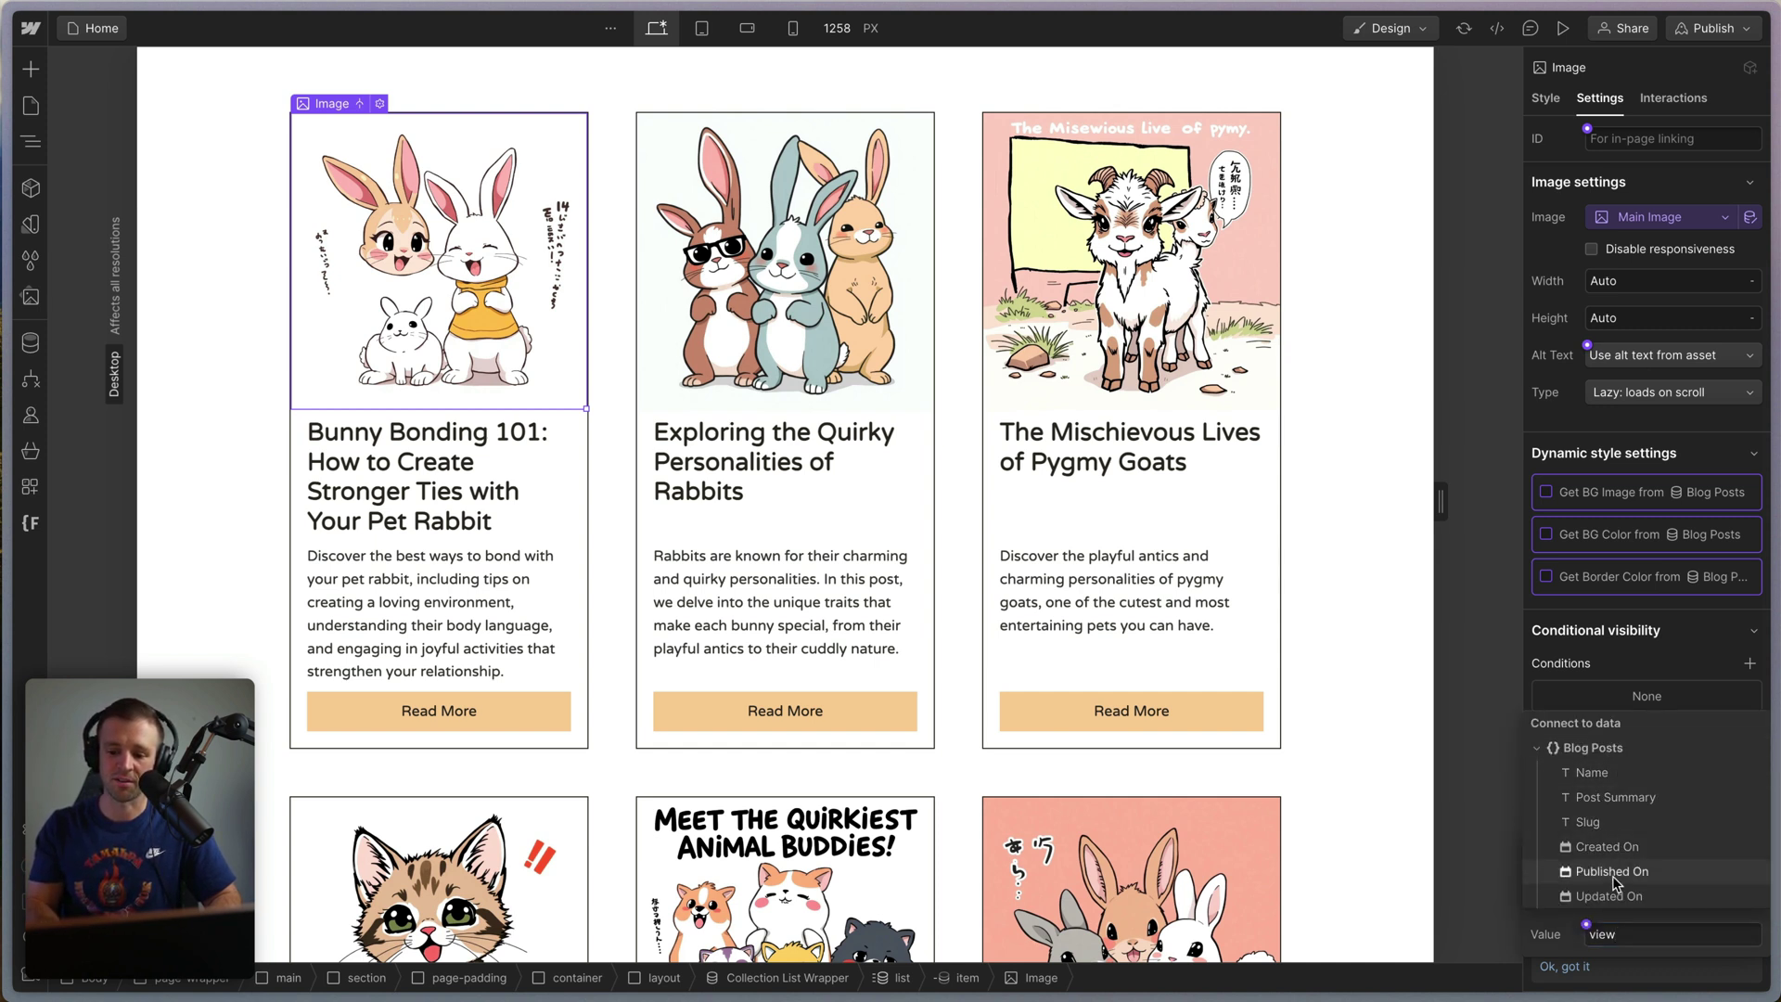
click(1656, 935)
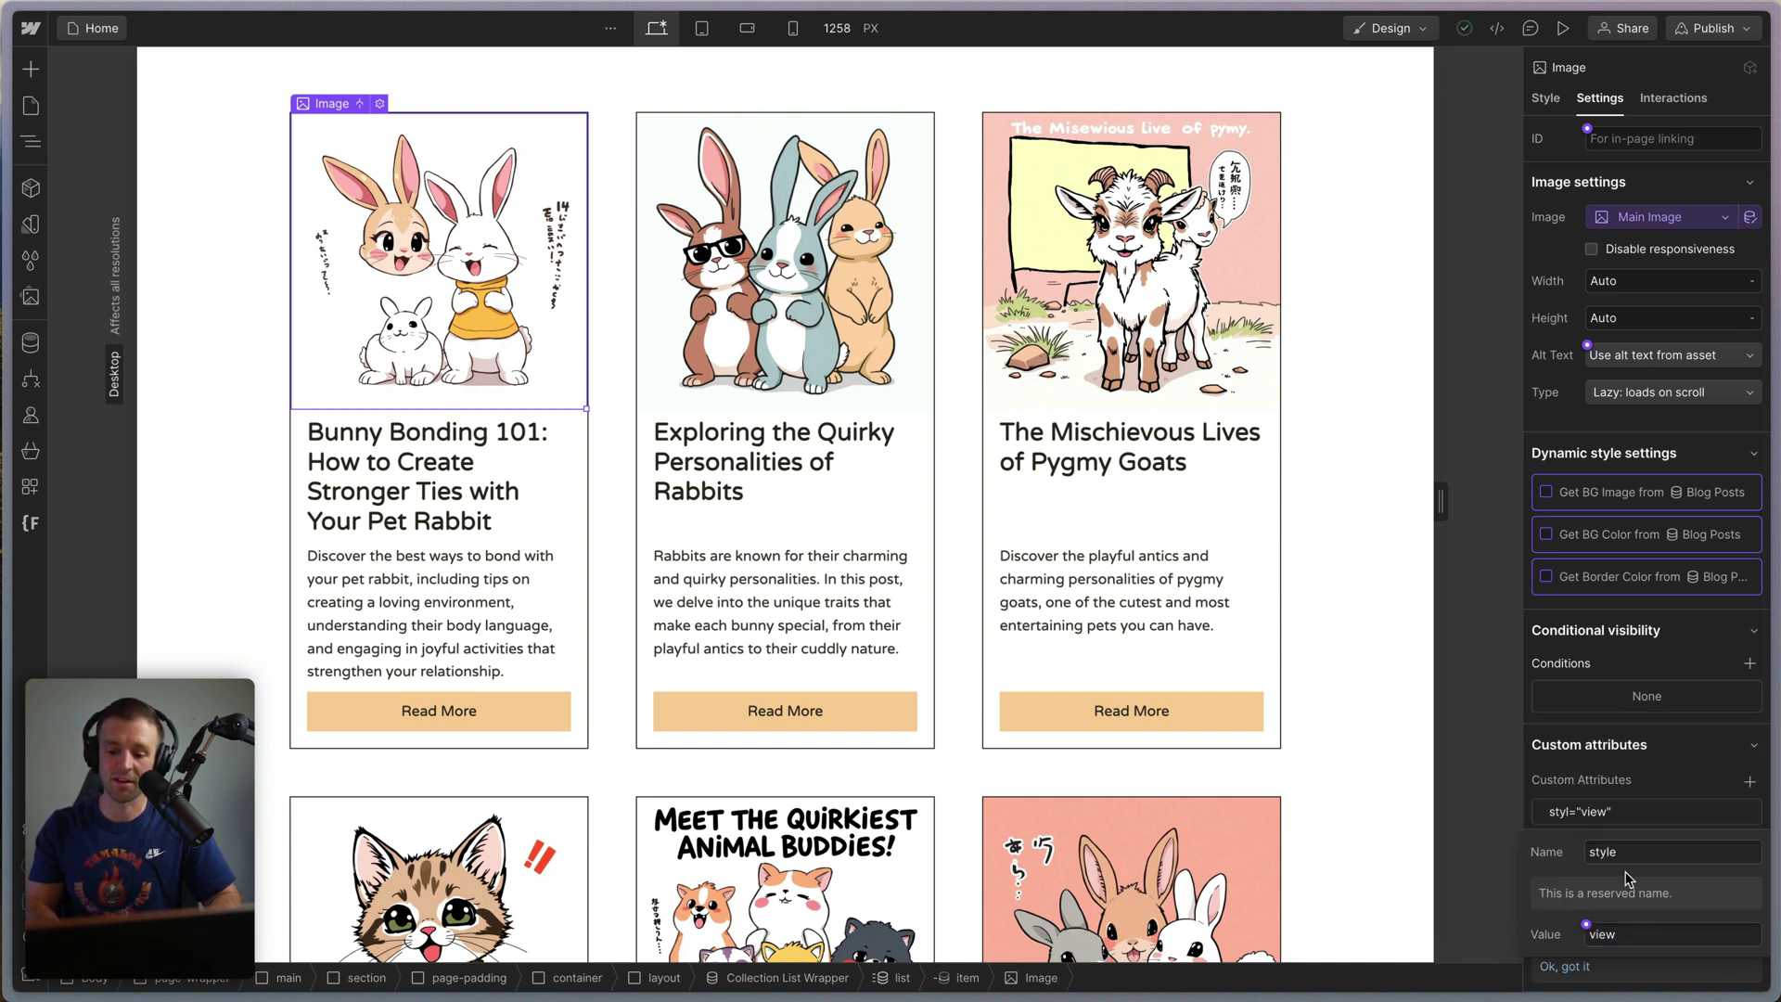
click(1647, 929)
Close the attribute editor and delete the style attribute, leaving none.
click(1645, 822)
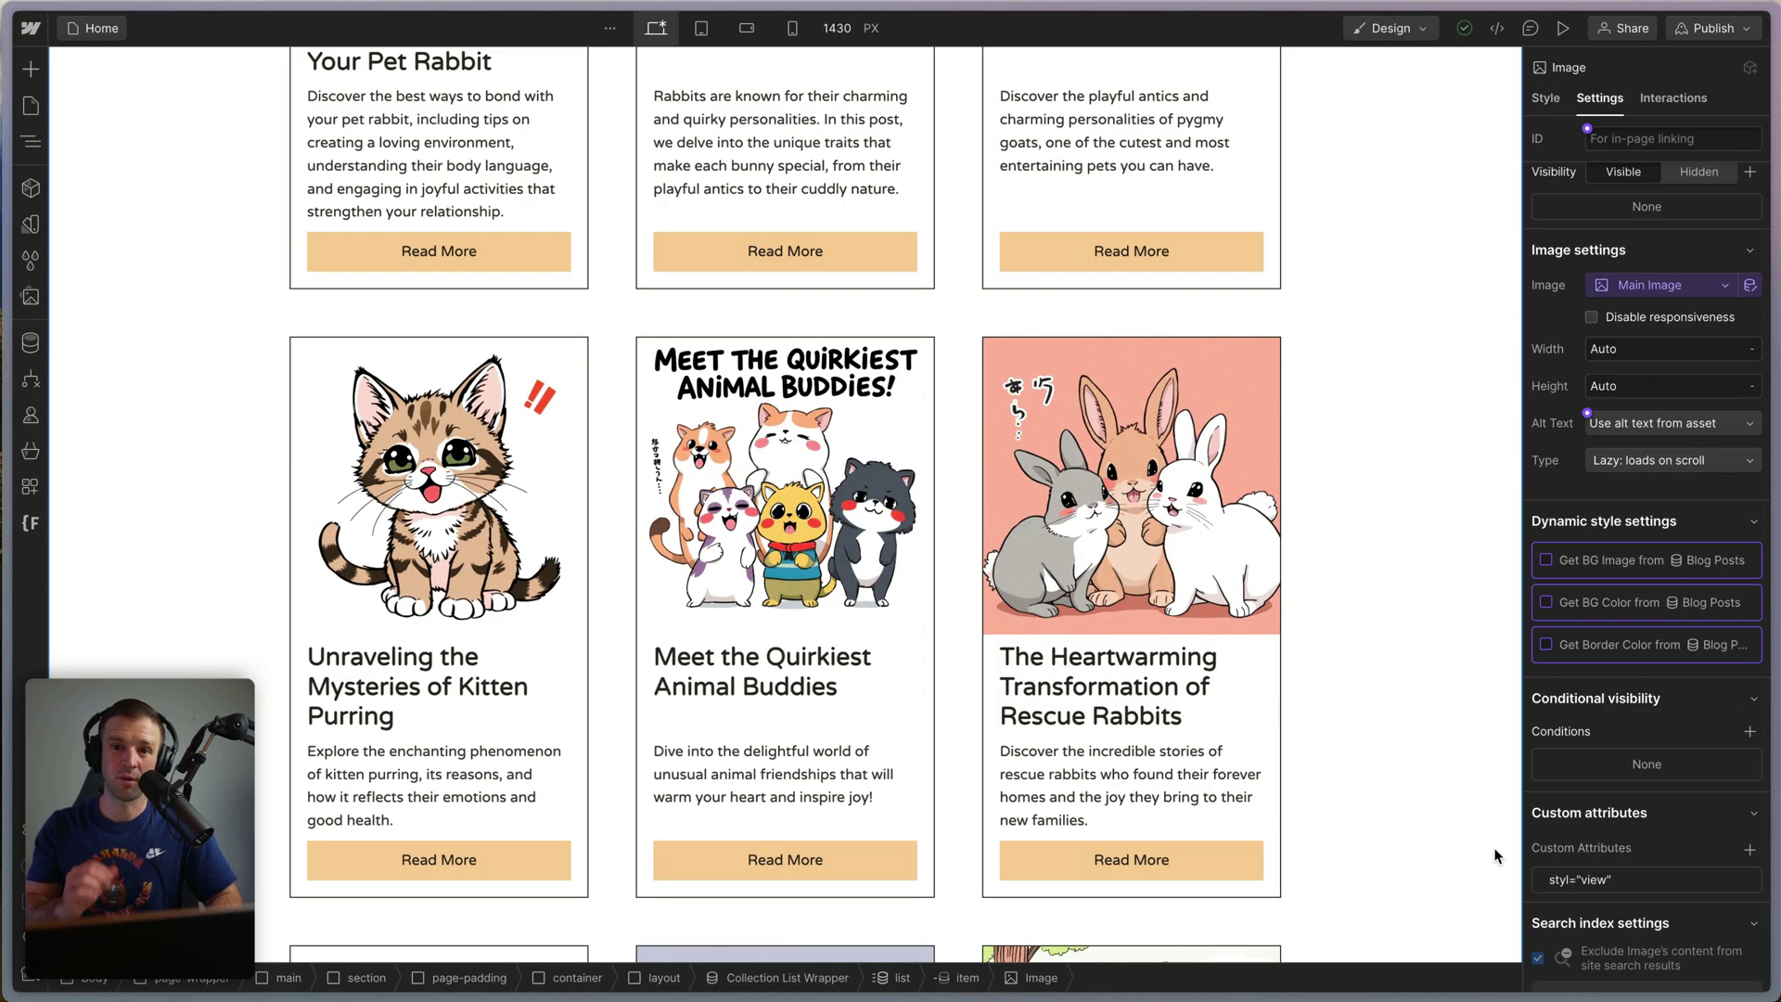
click(1751, 880)
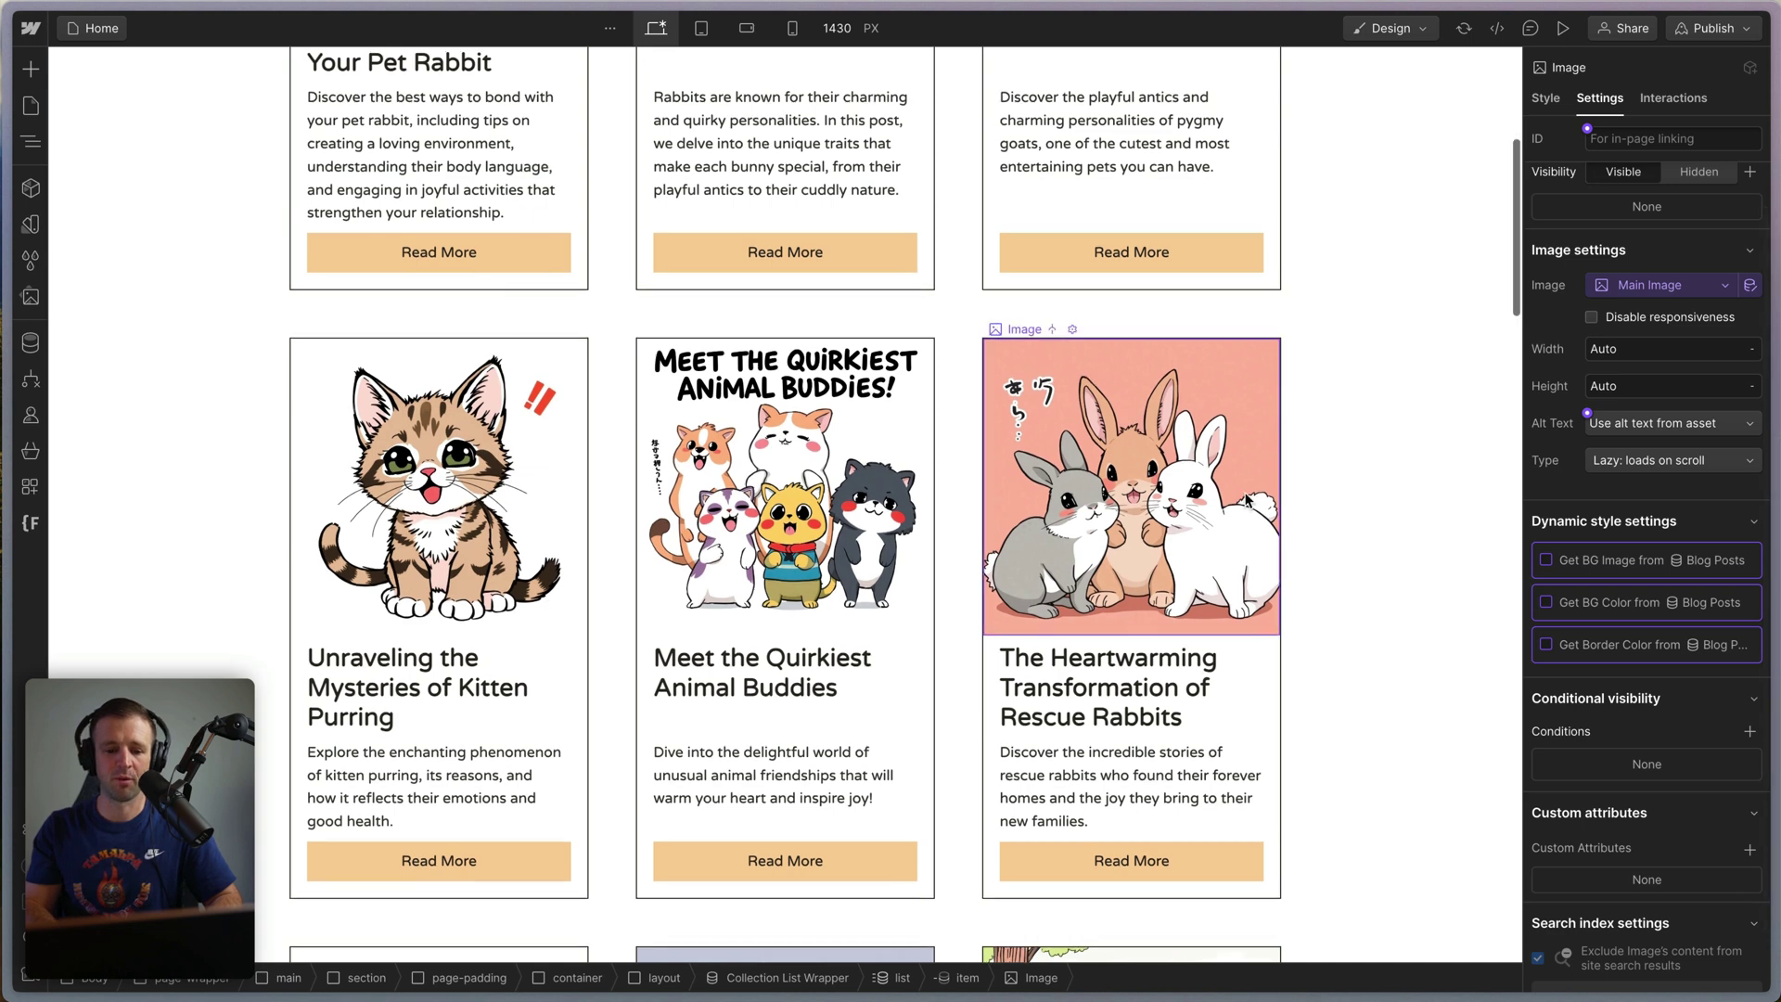
scroll(808, 288, up, 5)
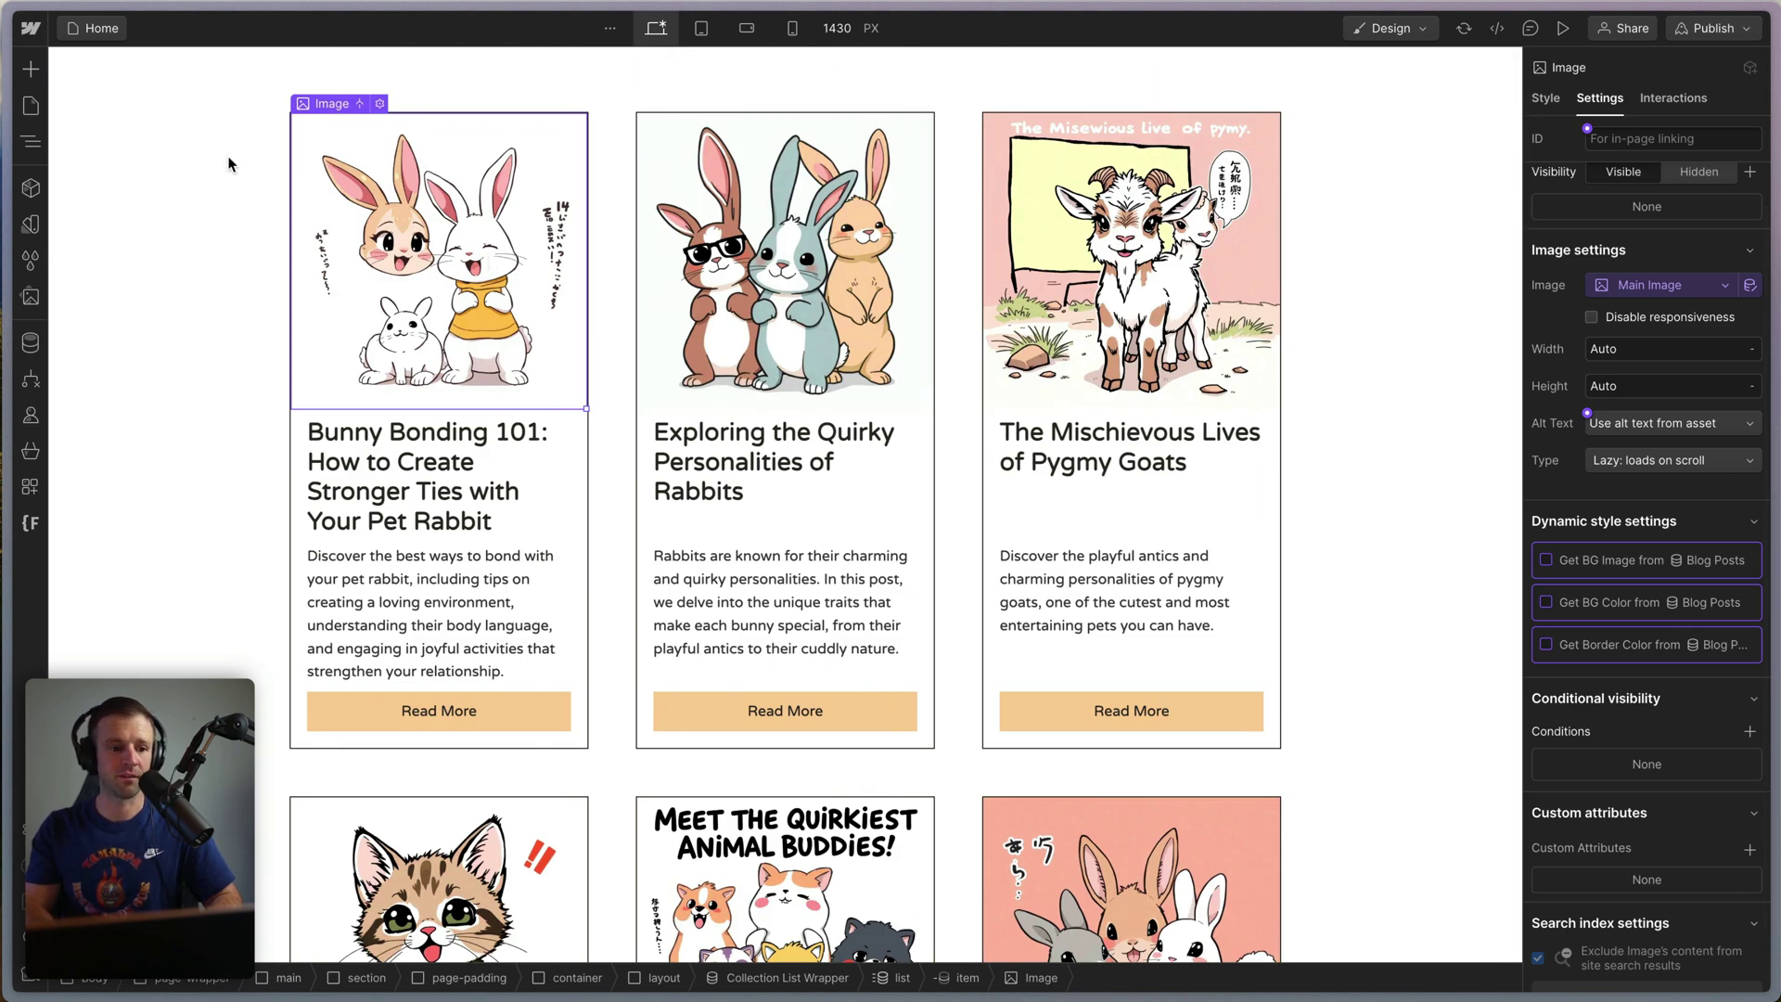
Insert a Code Embed into the blog card's item element.
click(31, 142)
click(241, 329)
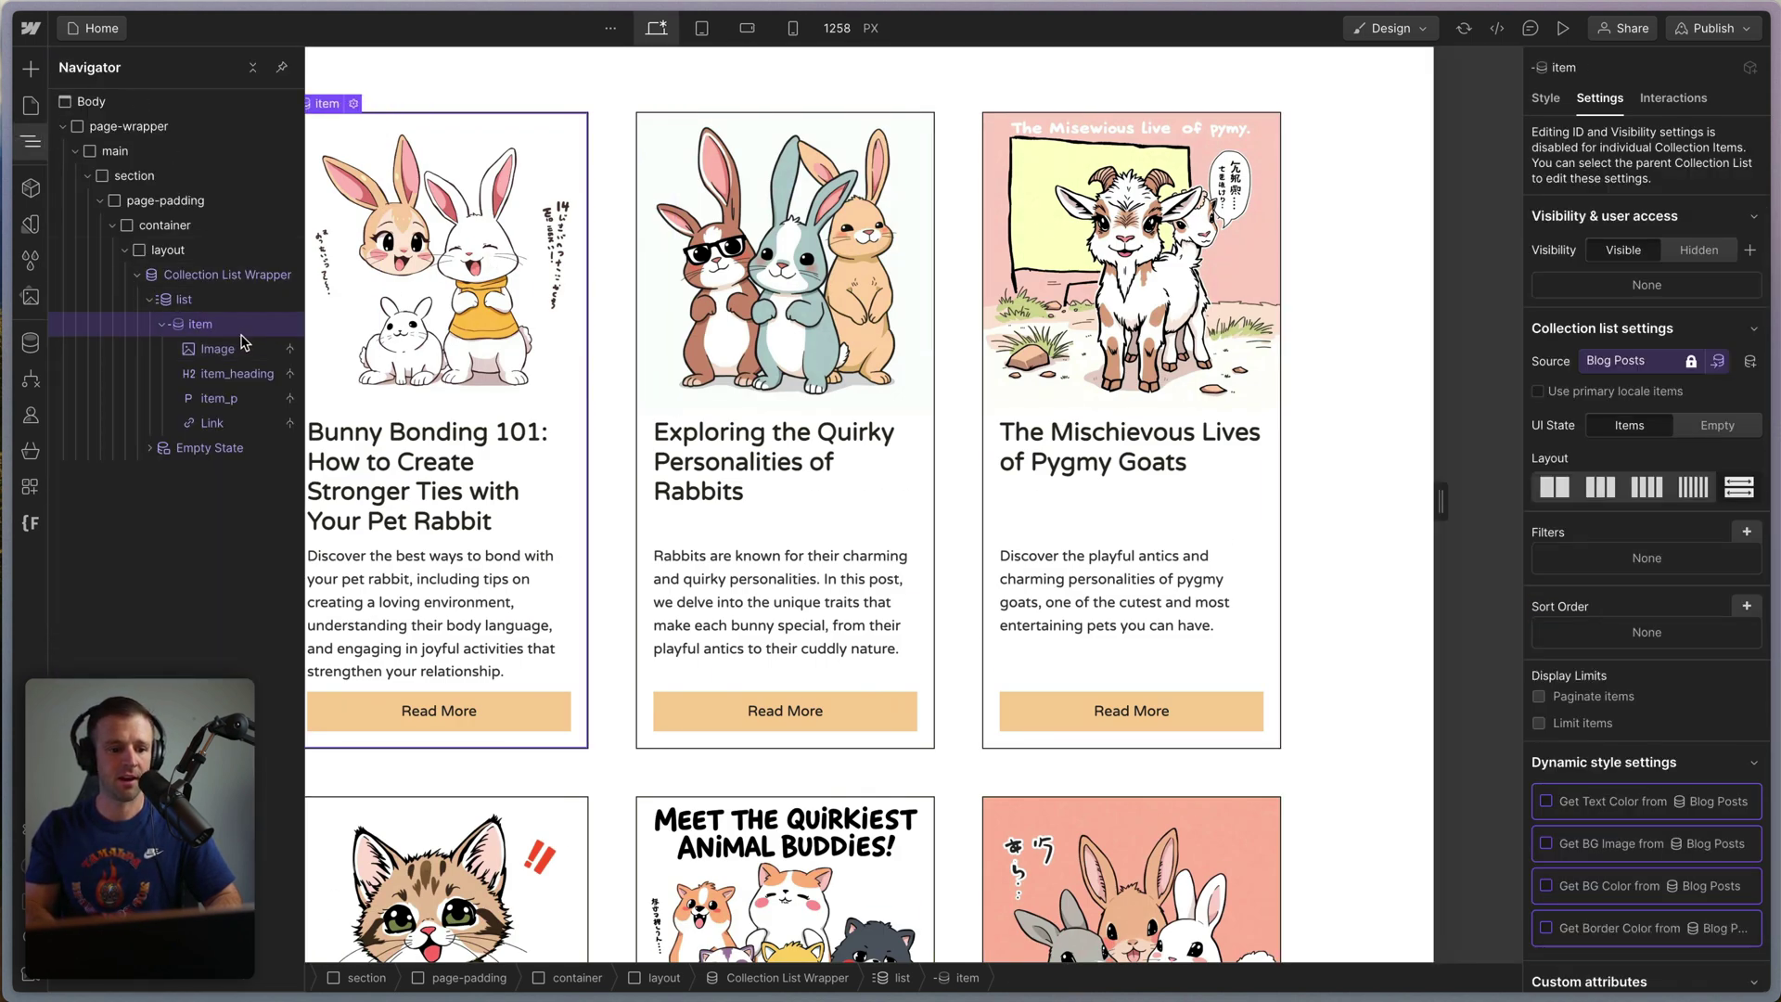
key(super+k)
text(embed)
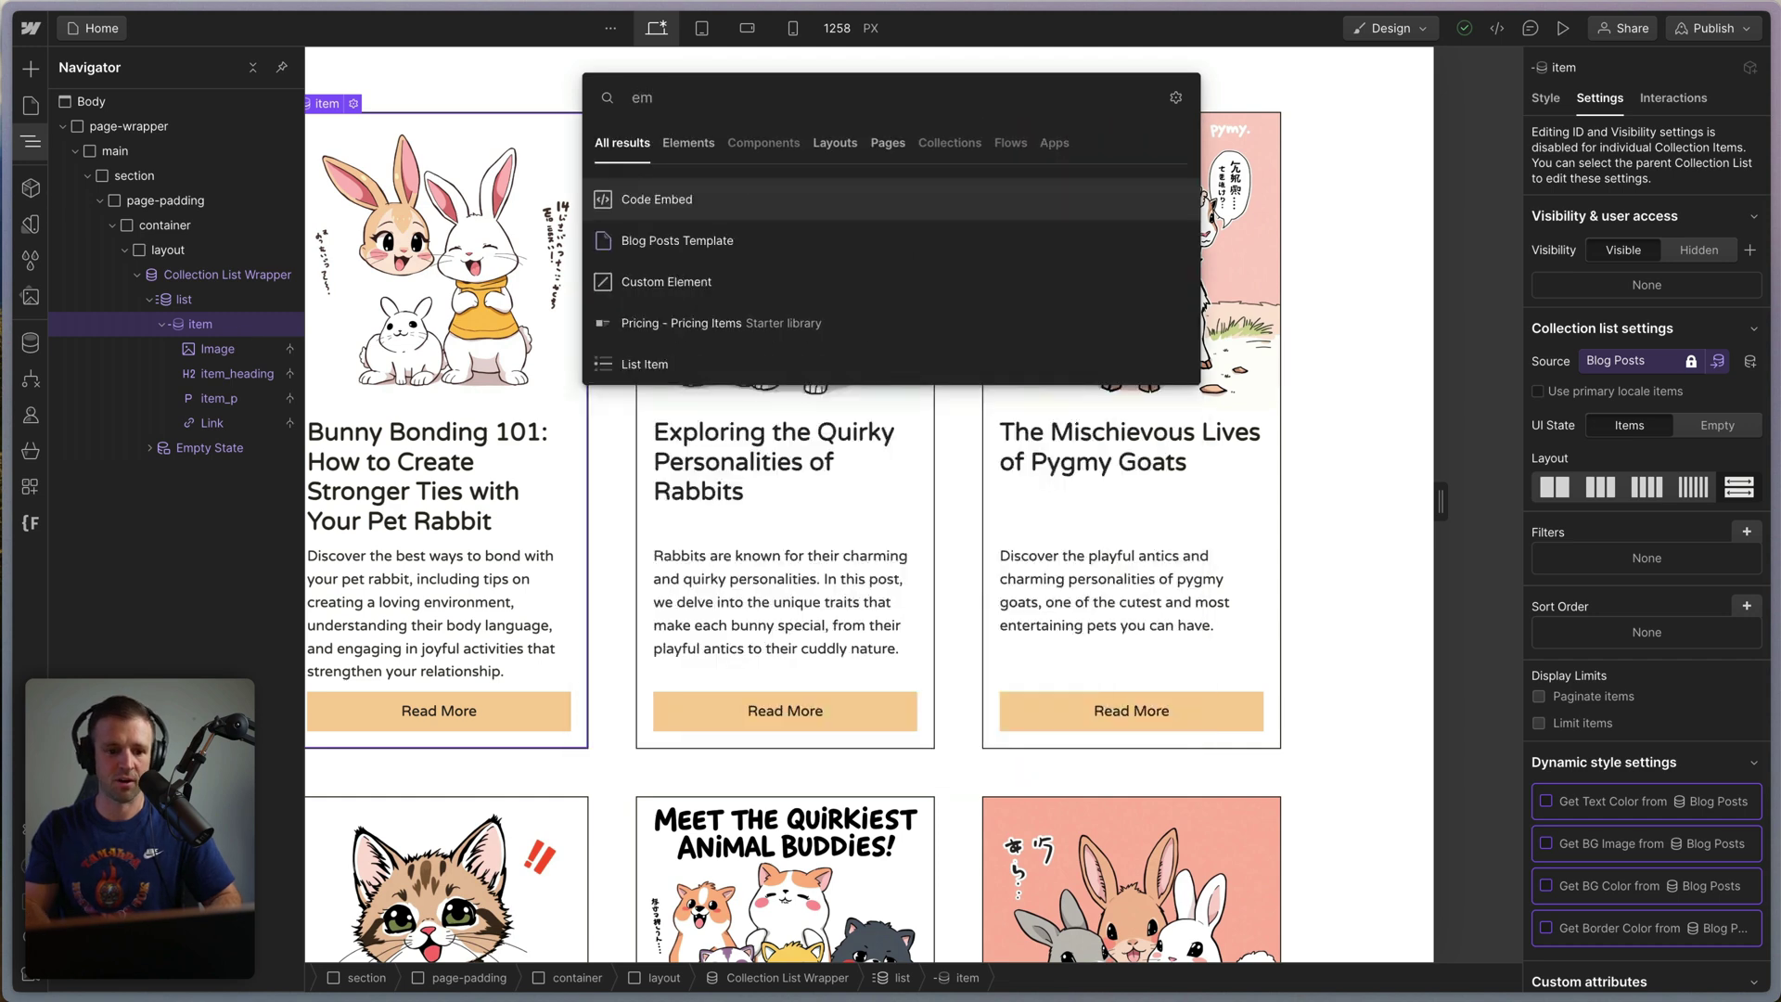
key(Return)
Write an img tag with Main Image src, alt 'bunny' and view-transition-name set to Slug.
text(<img src=")
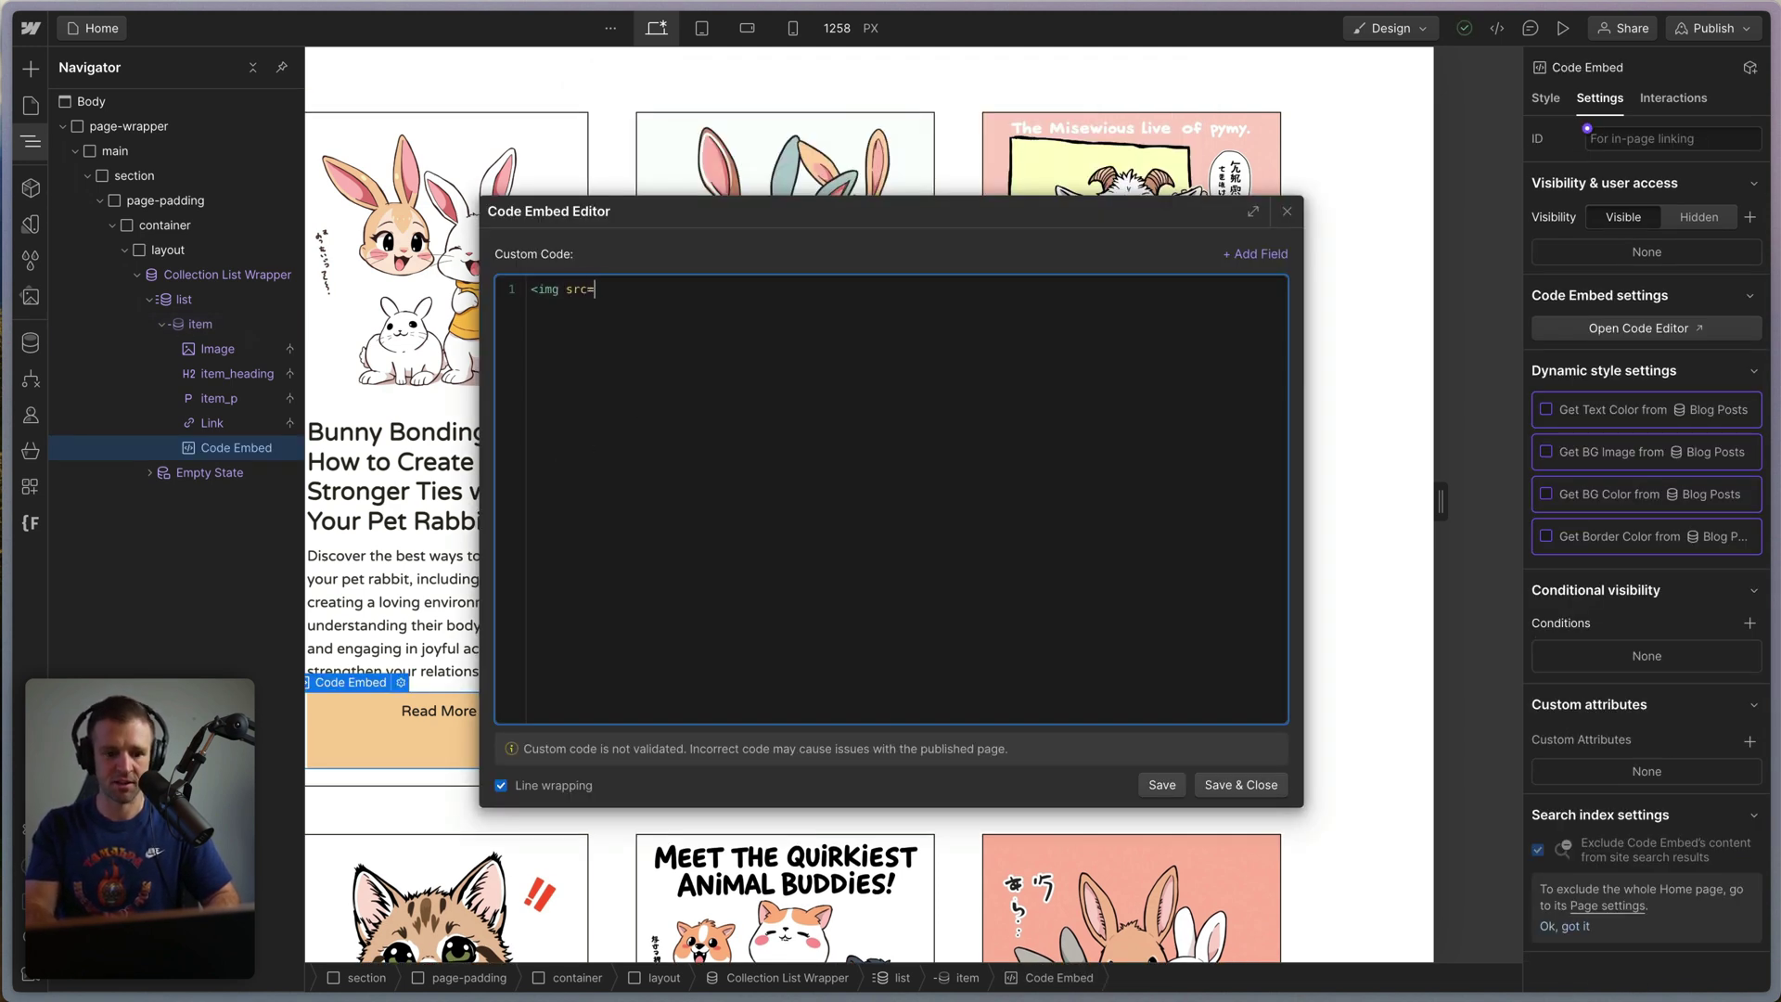
click(1278, 253)
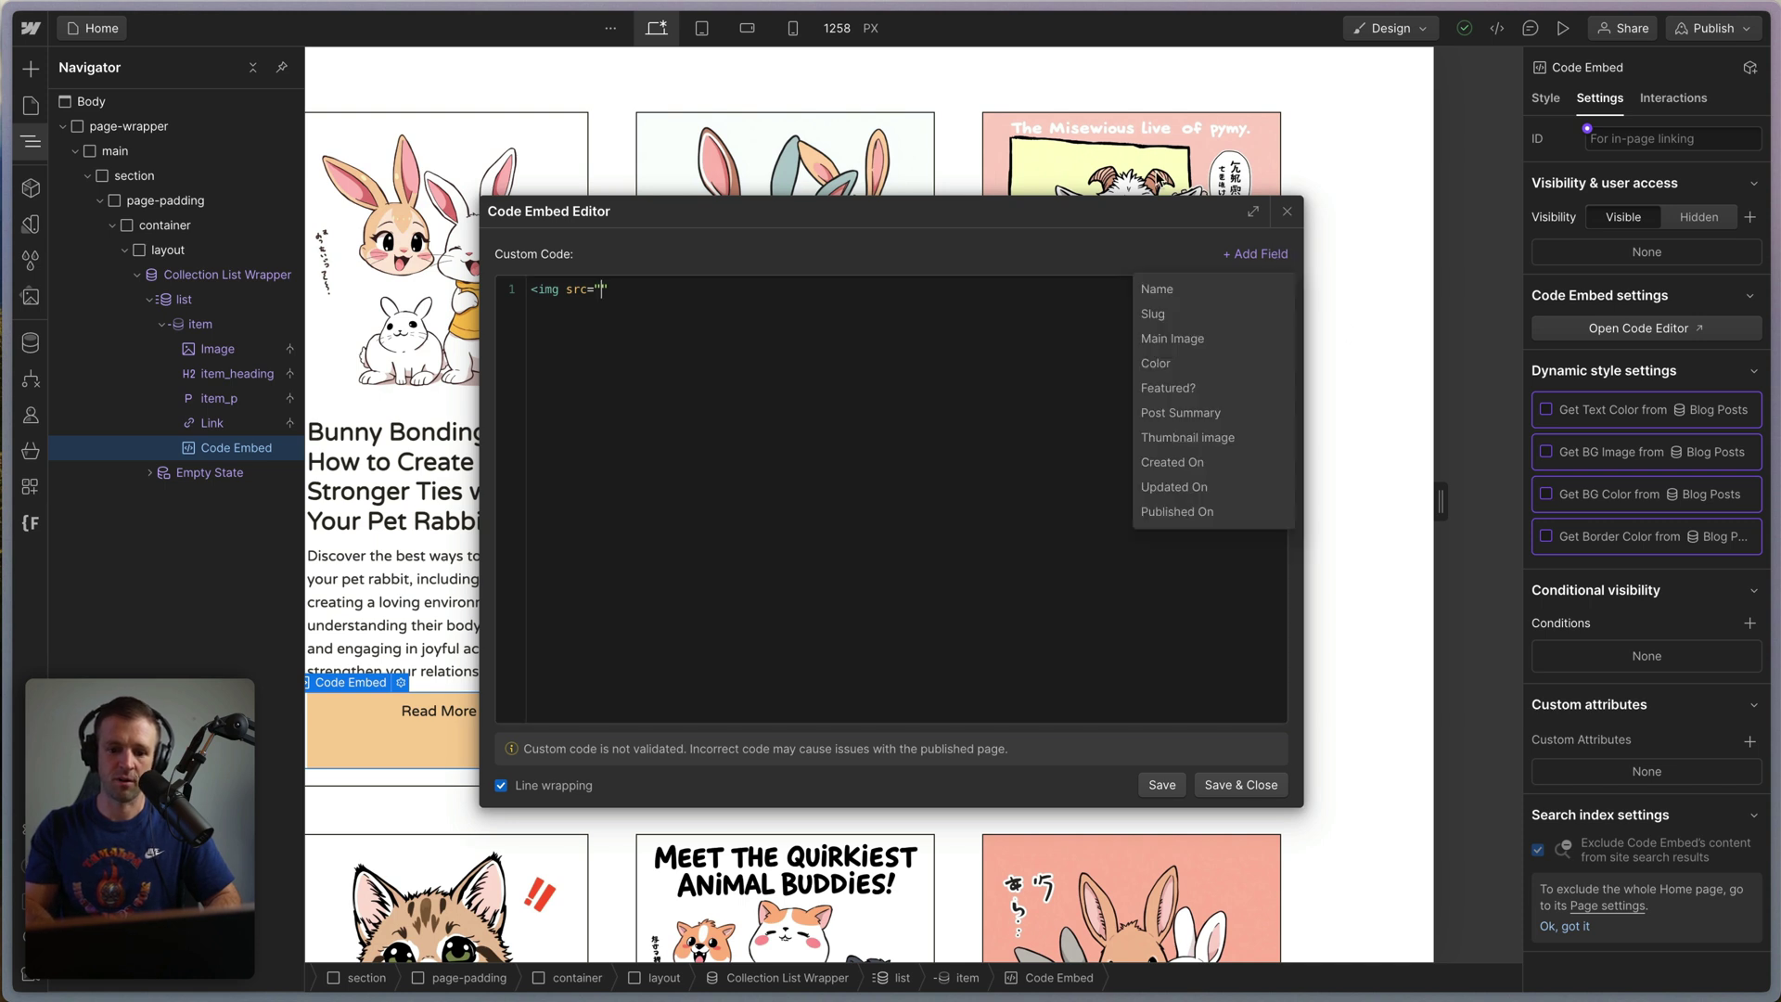
click(1175, 338)
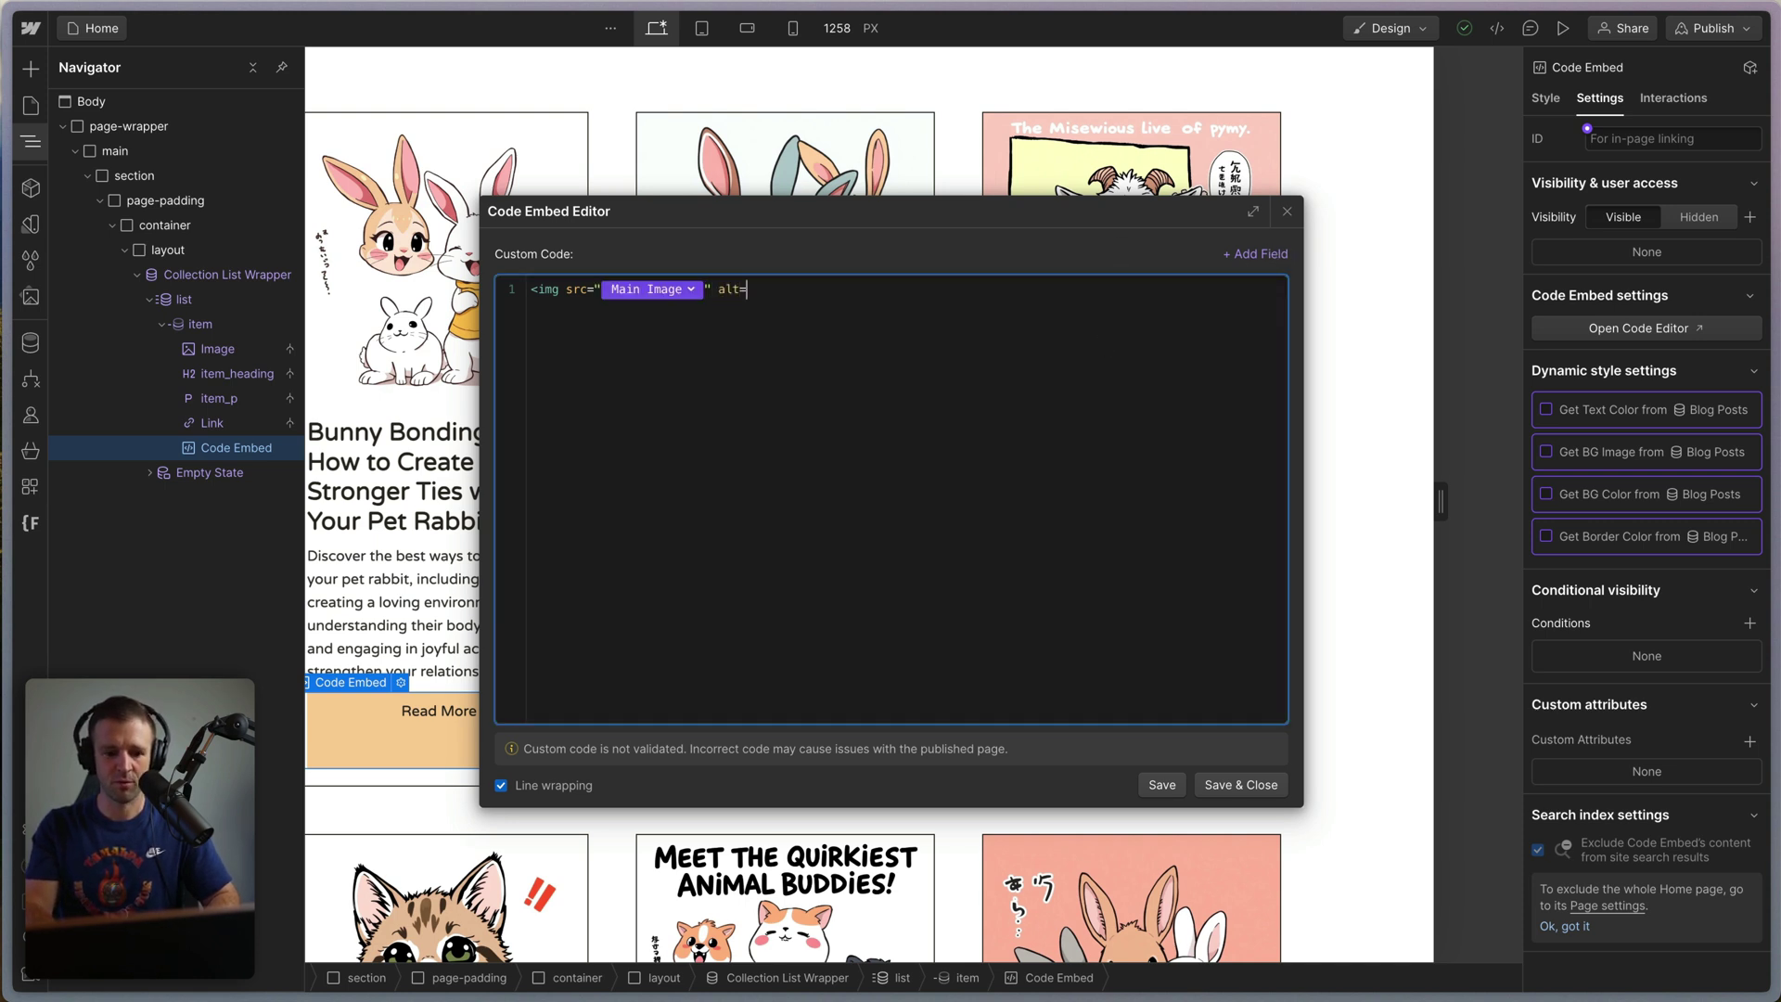
text(" alt="bunny")
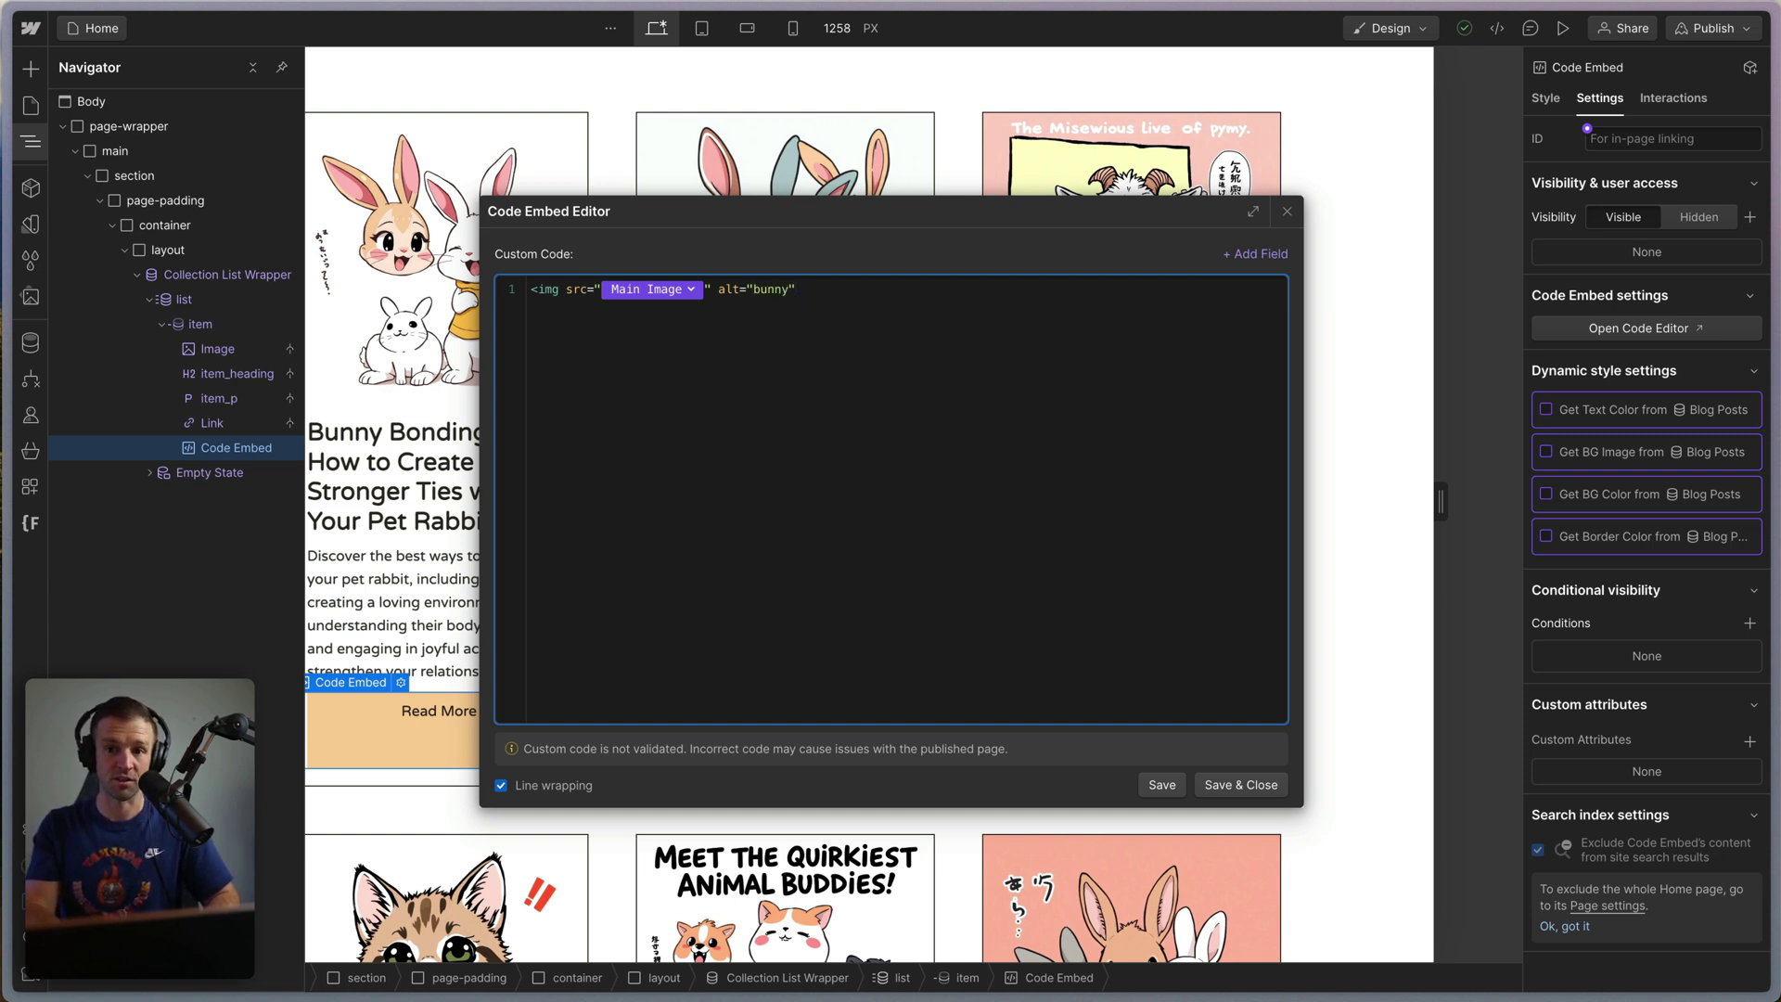
text( style=)
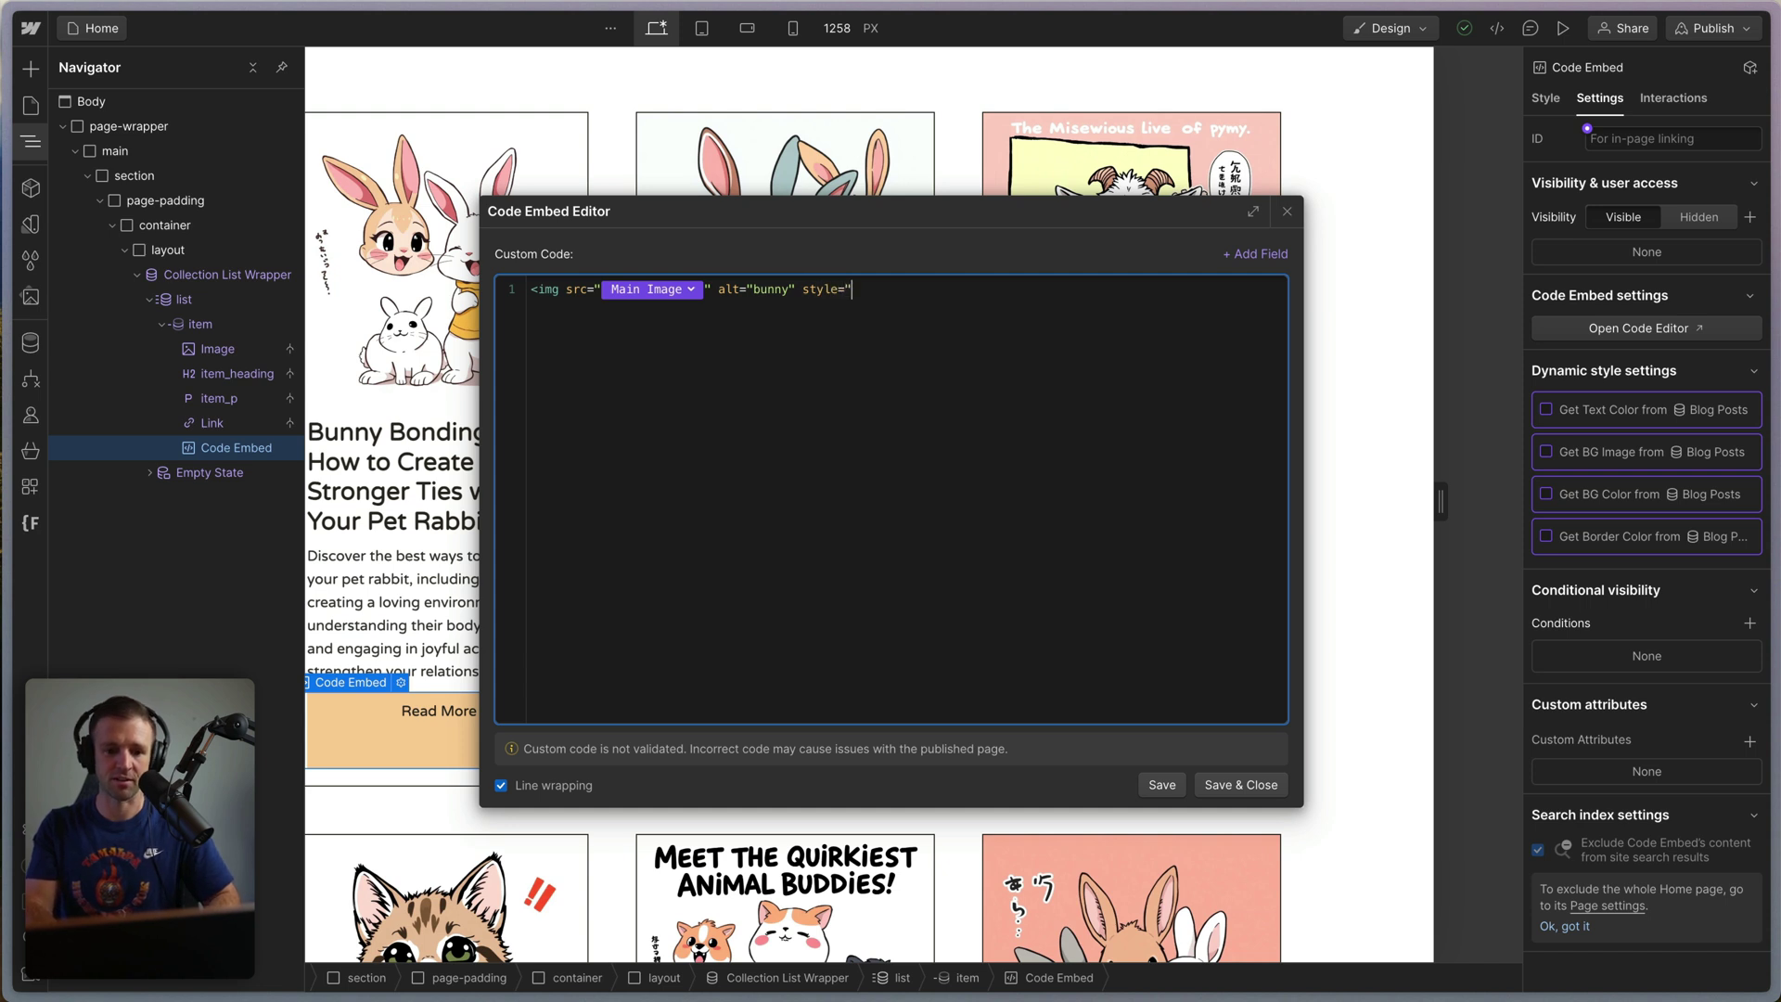
text("view-transition-nam)
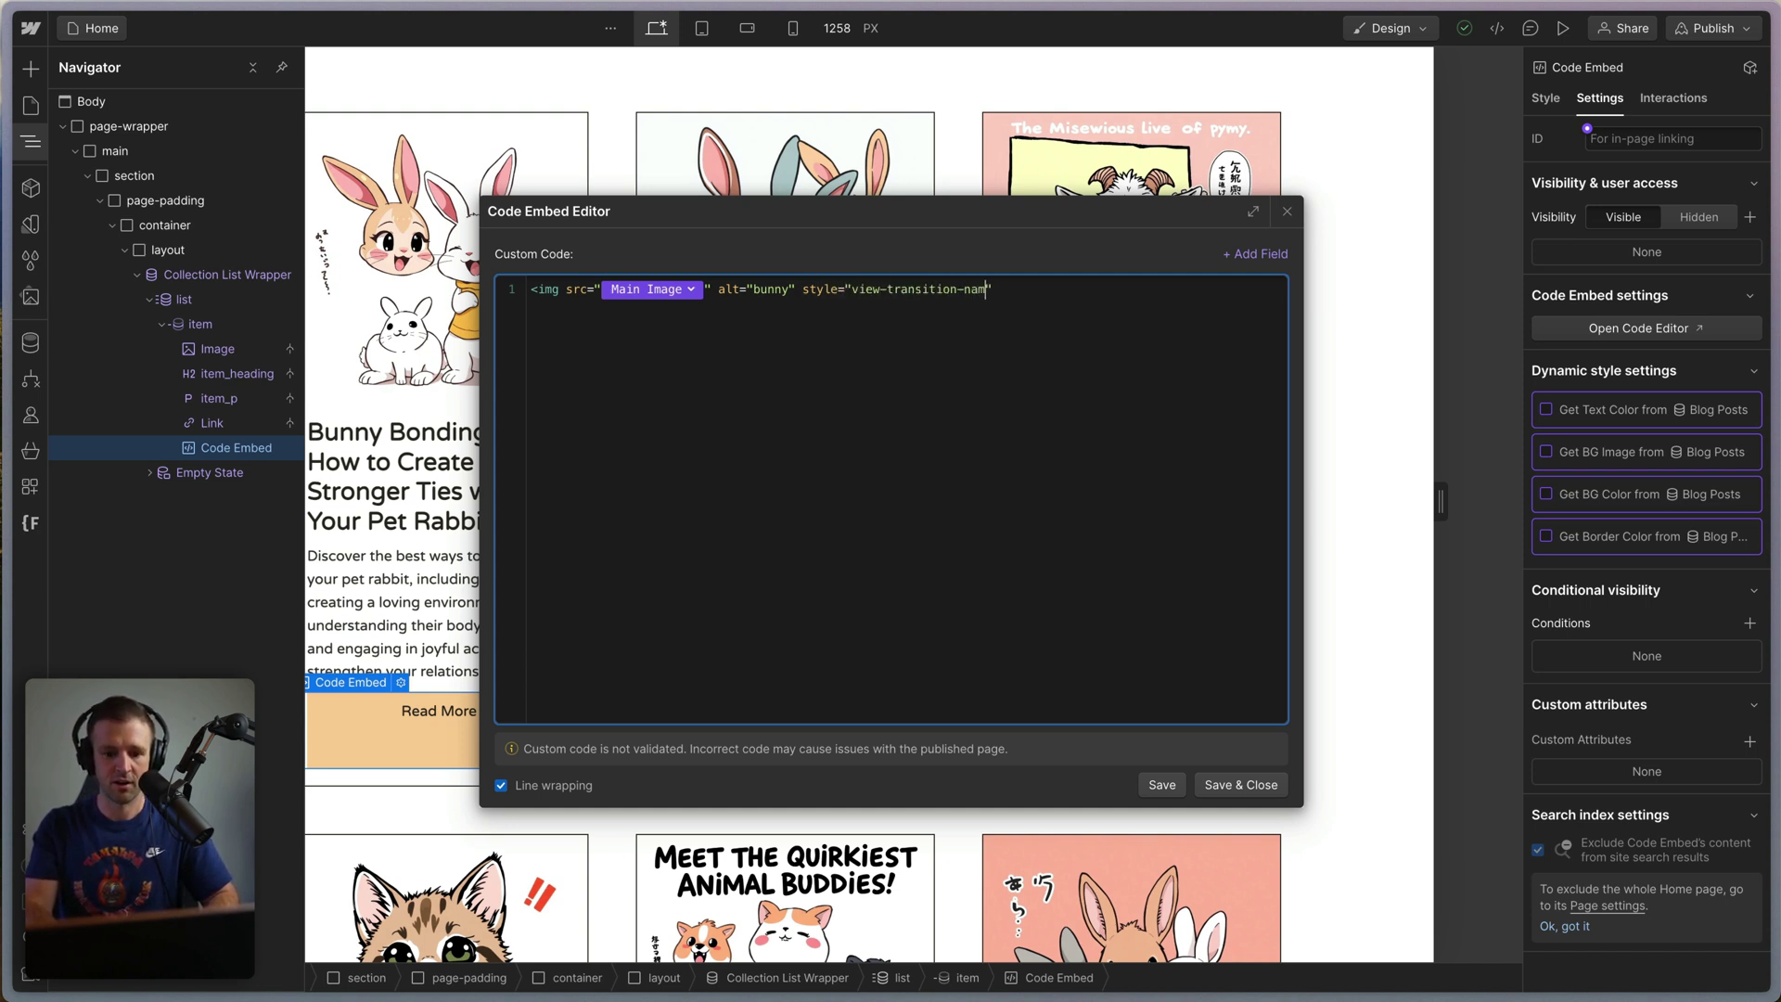
text(e:)
click(1272, 253)
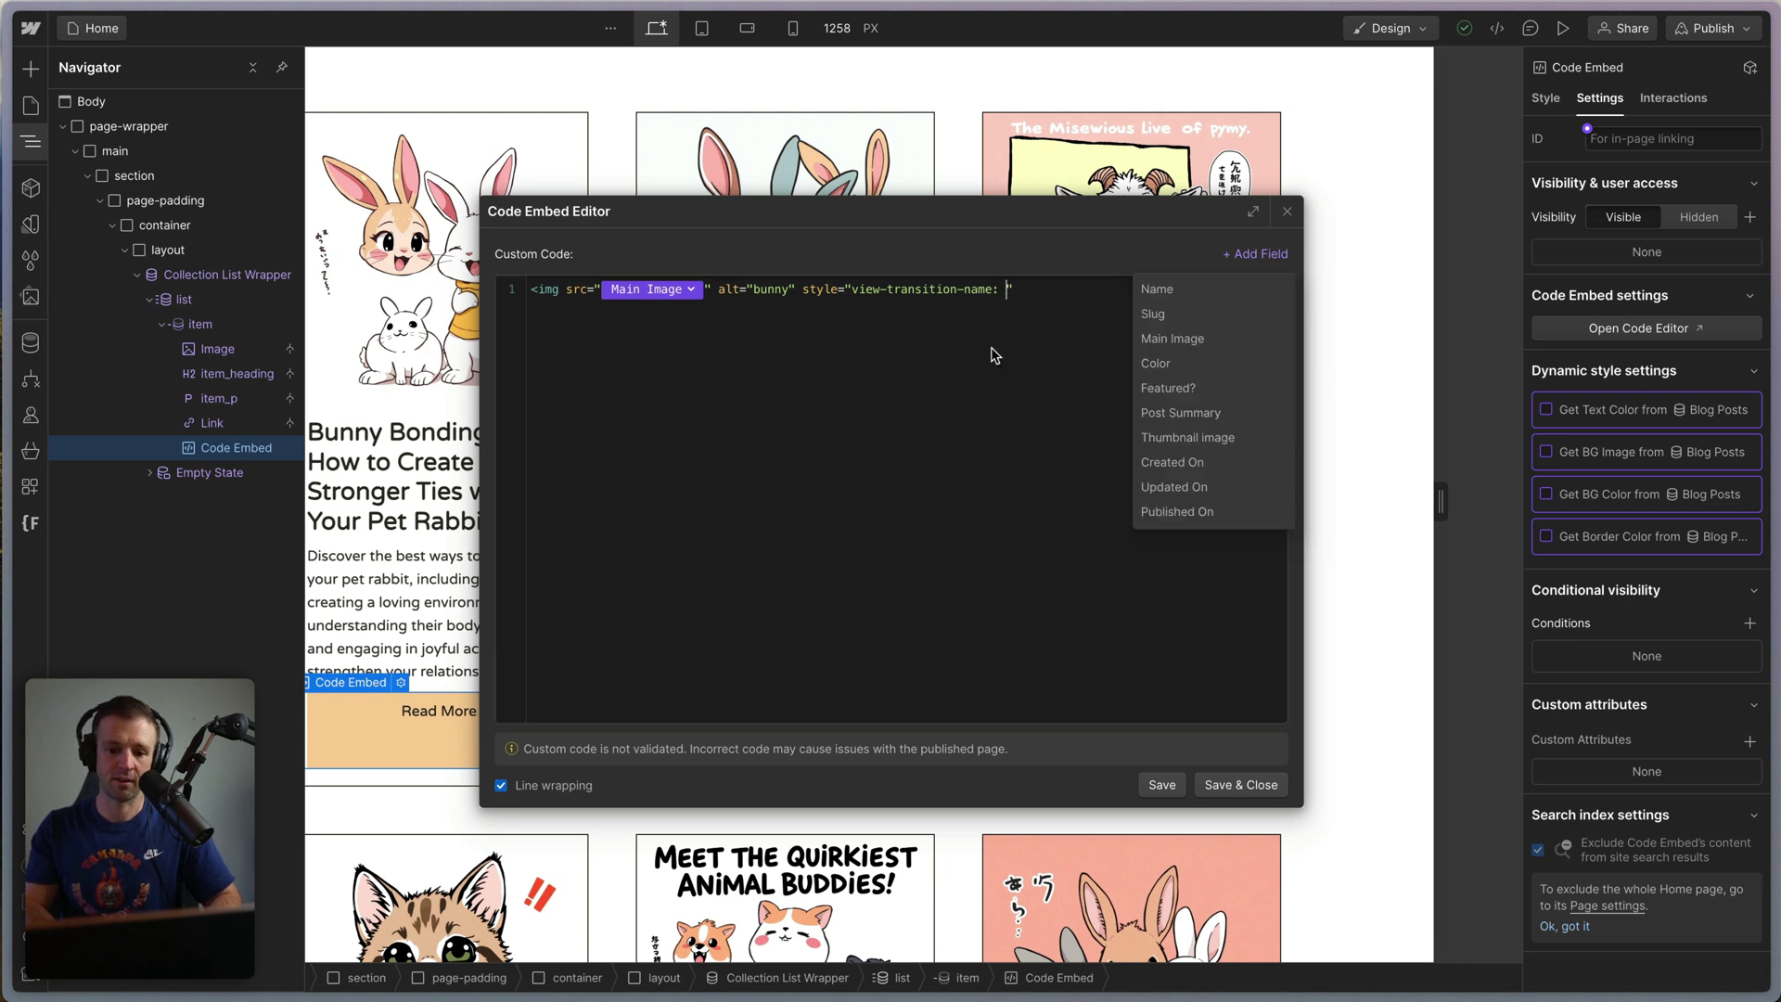
click(1188, 326)
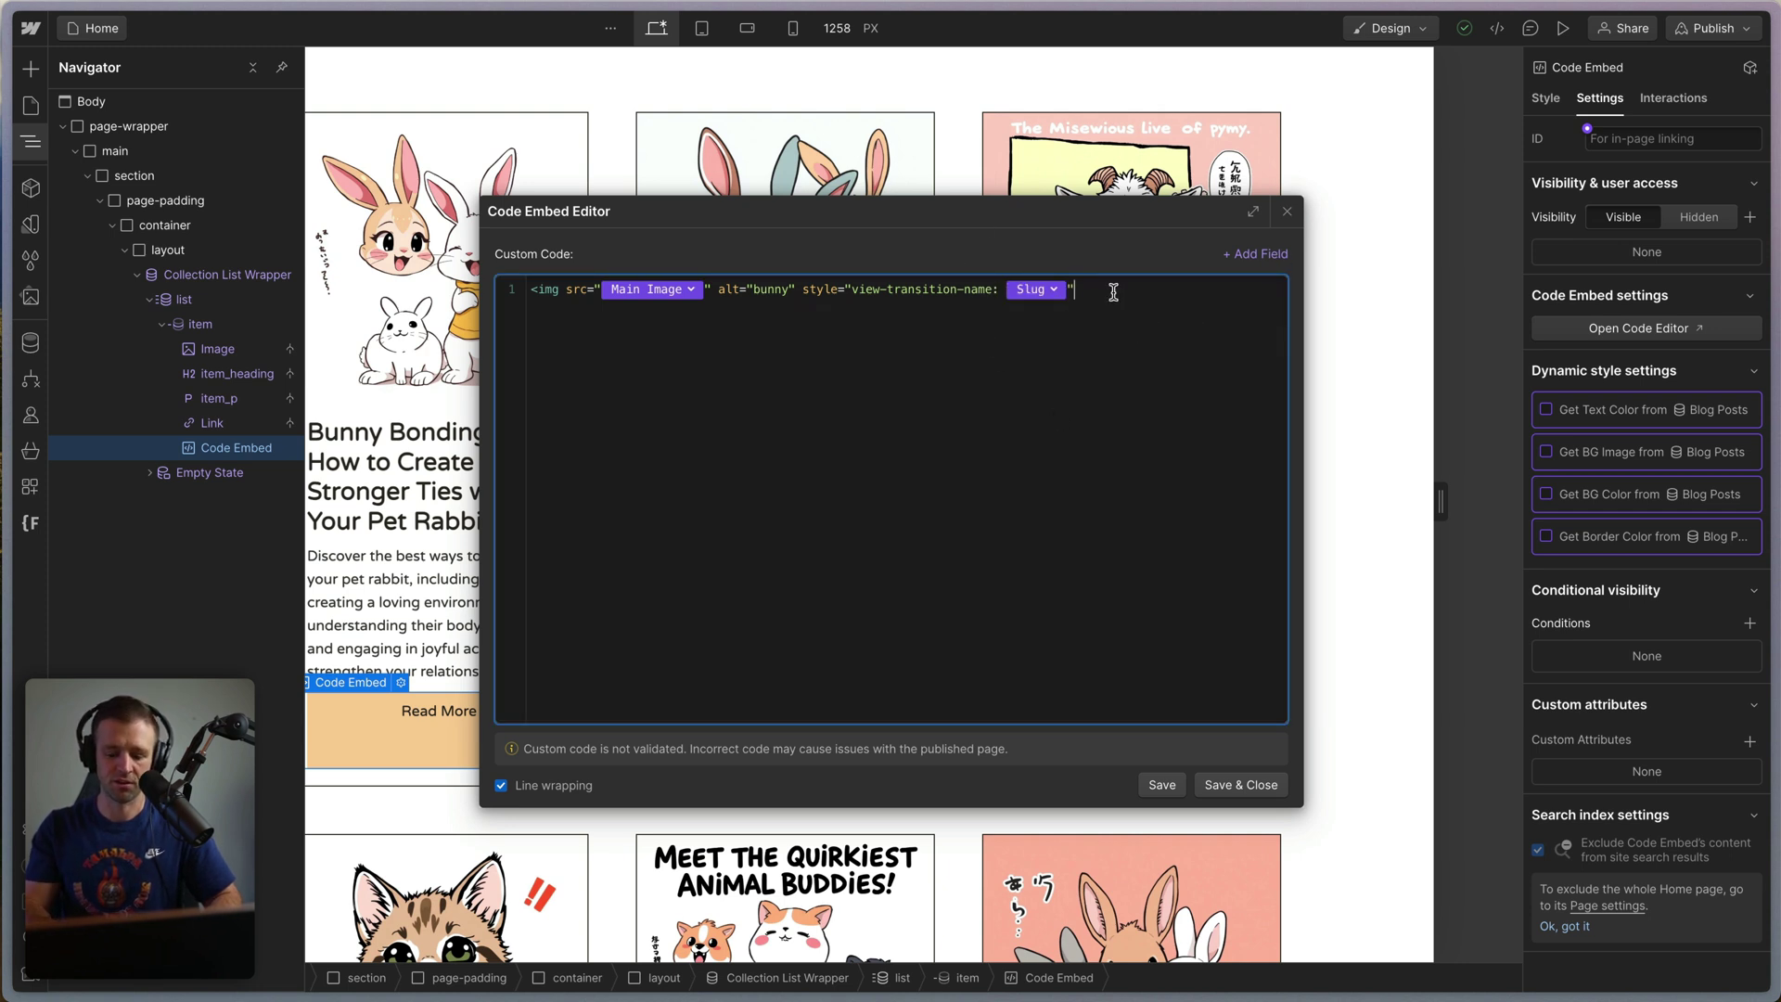
text(/>)
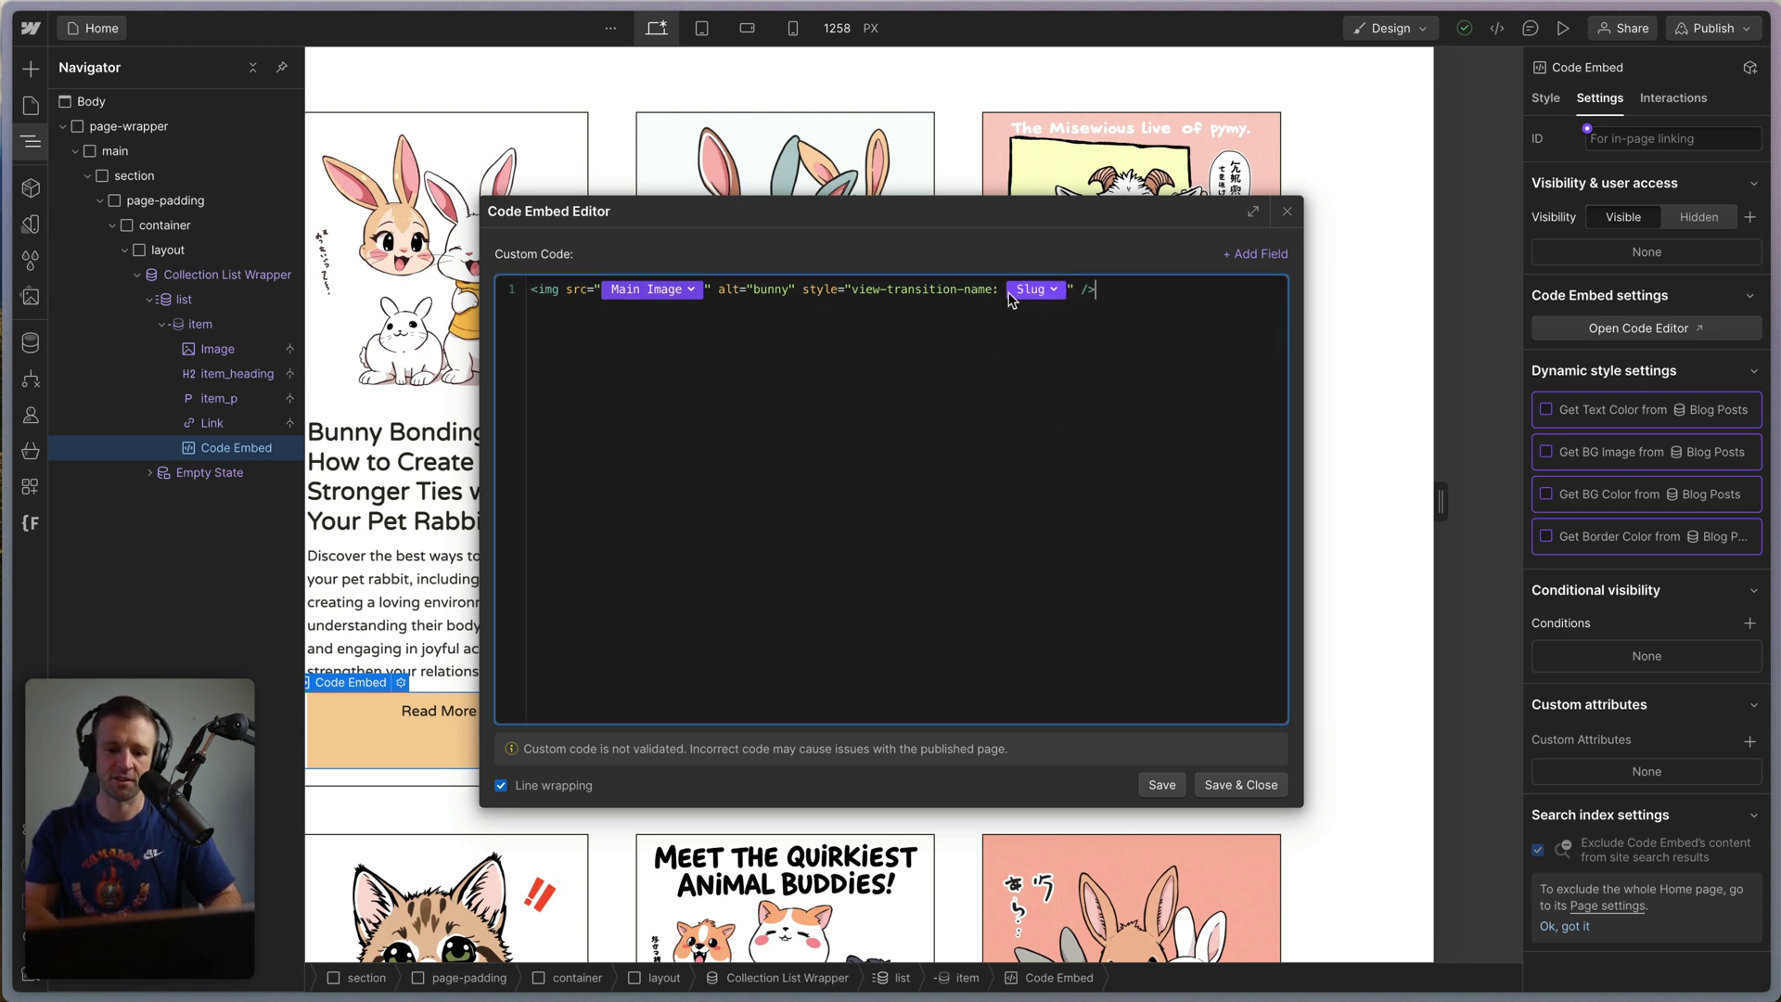
Remove the stray space before the Slug field and save the embed.
click(1006, 291)
key(BackSpace)
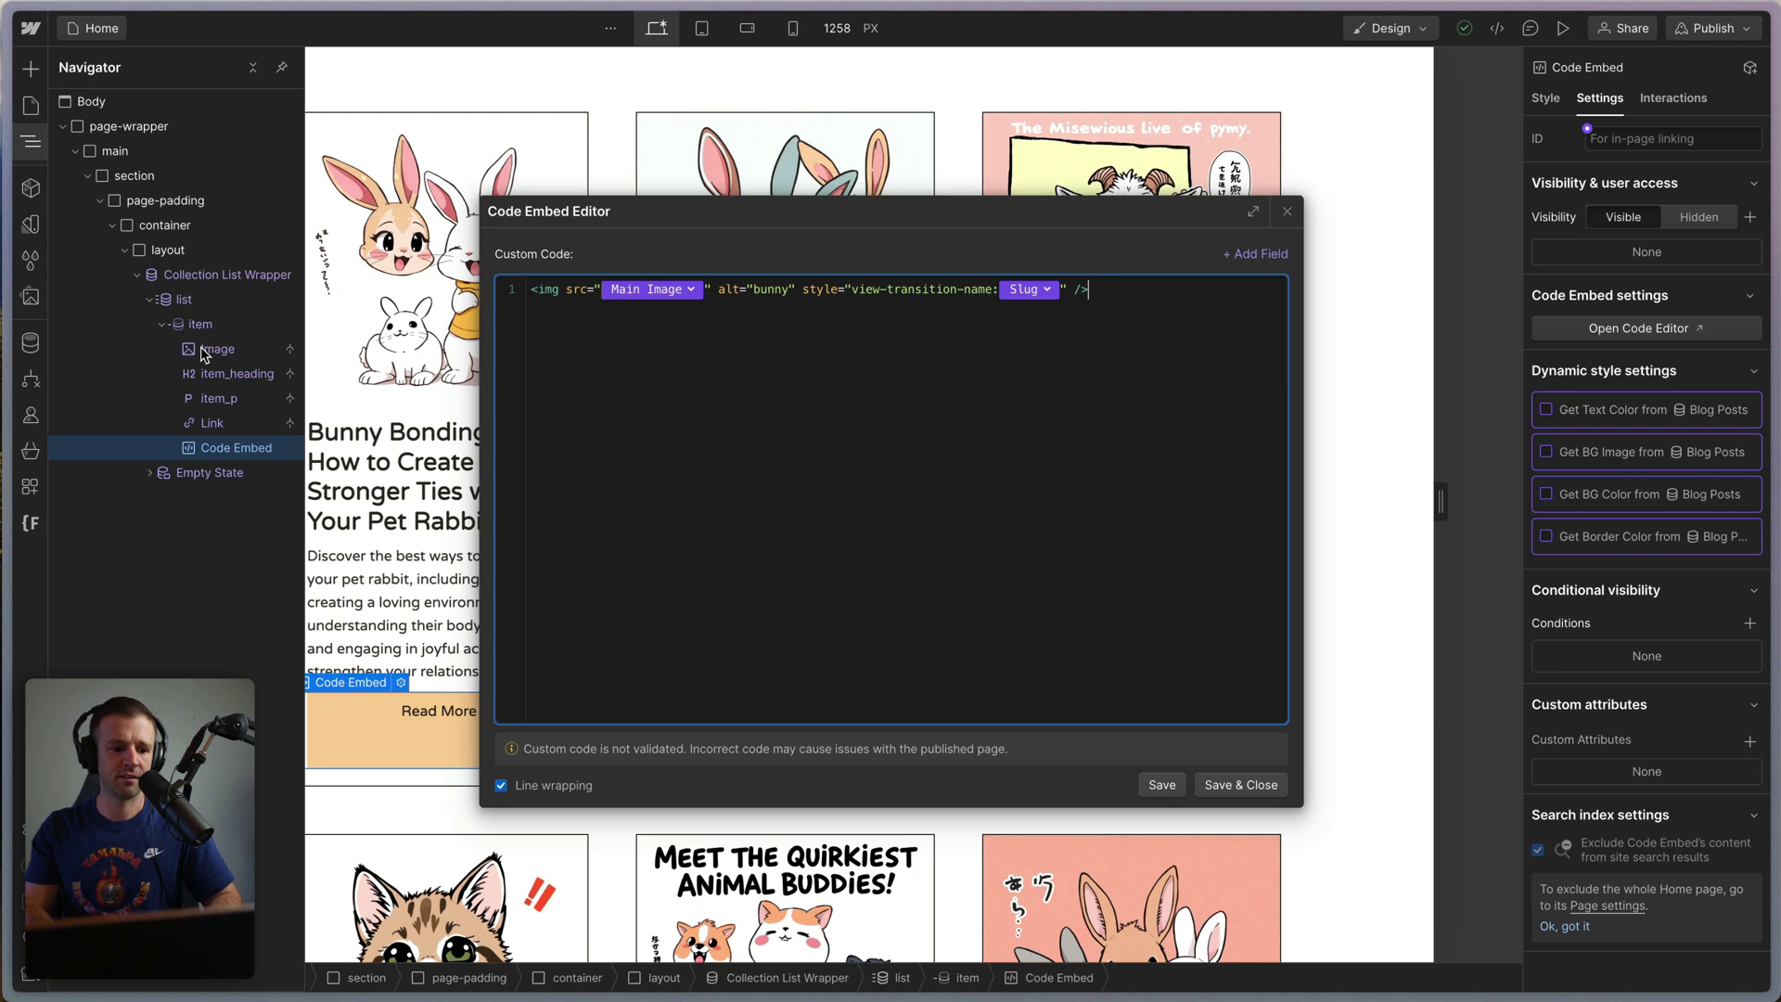
click(1254, 784)
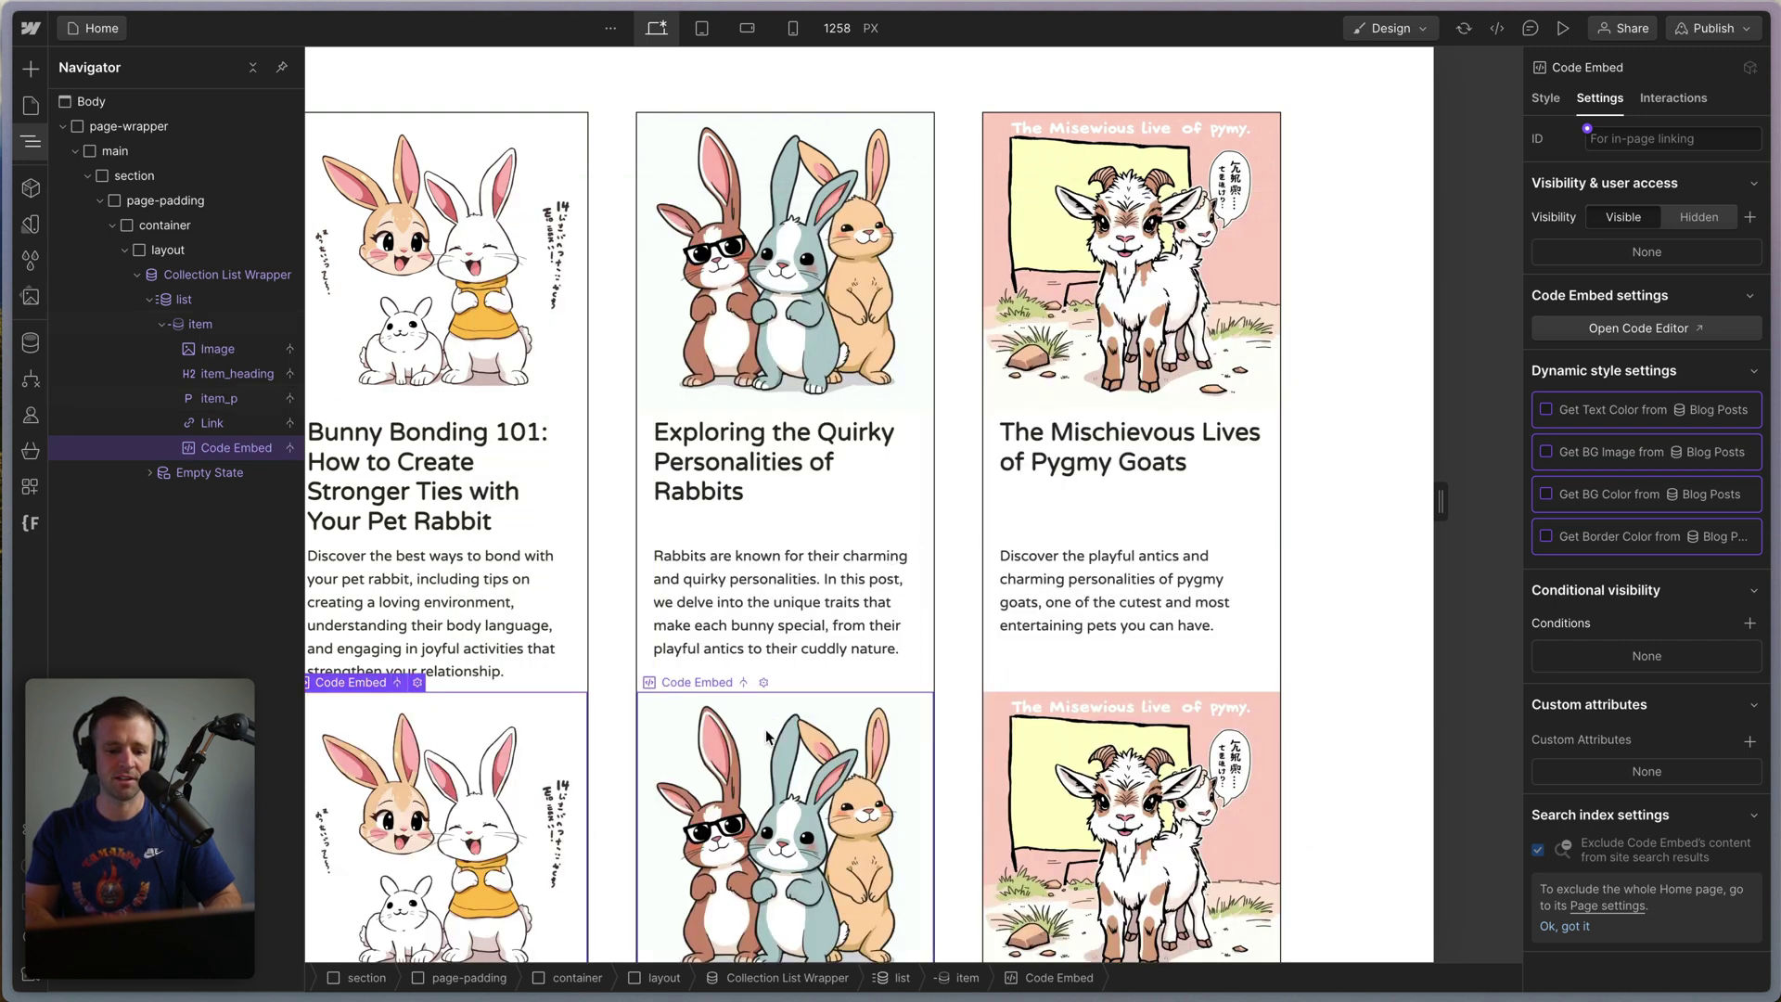
Delete the cards' original Image and move the Code Embed above item_heading.
scroll(770, 732, down, 1)
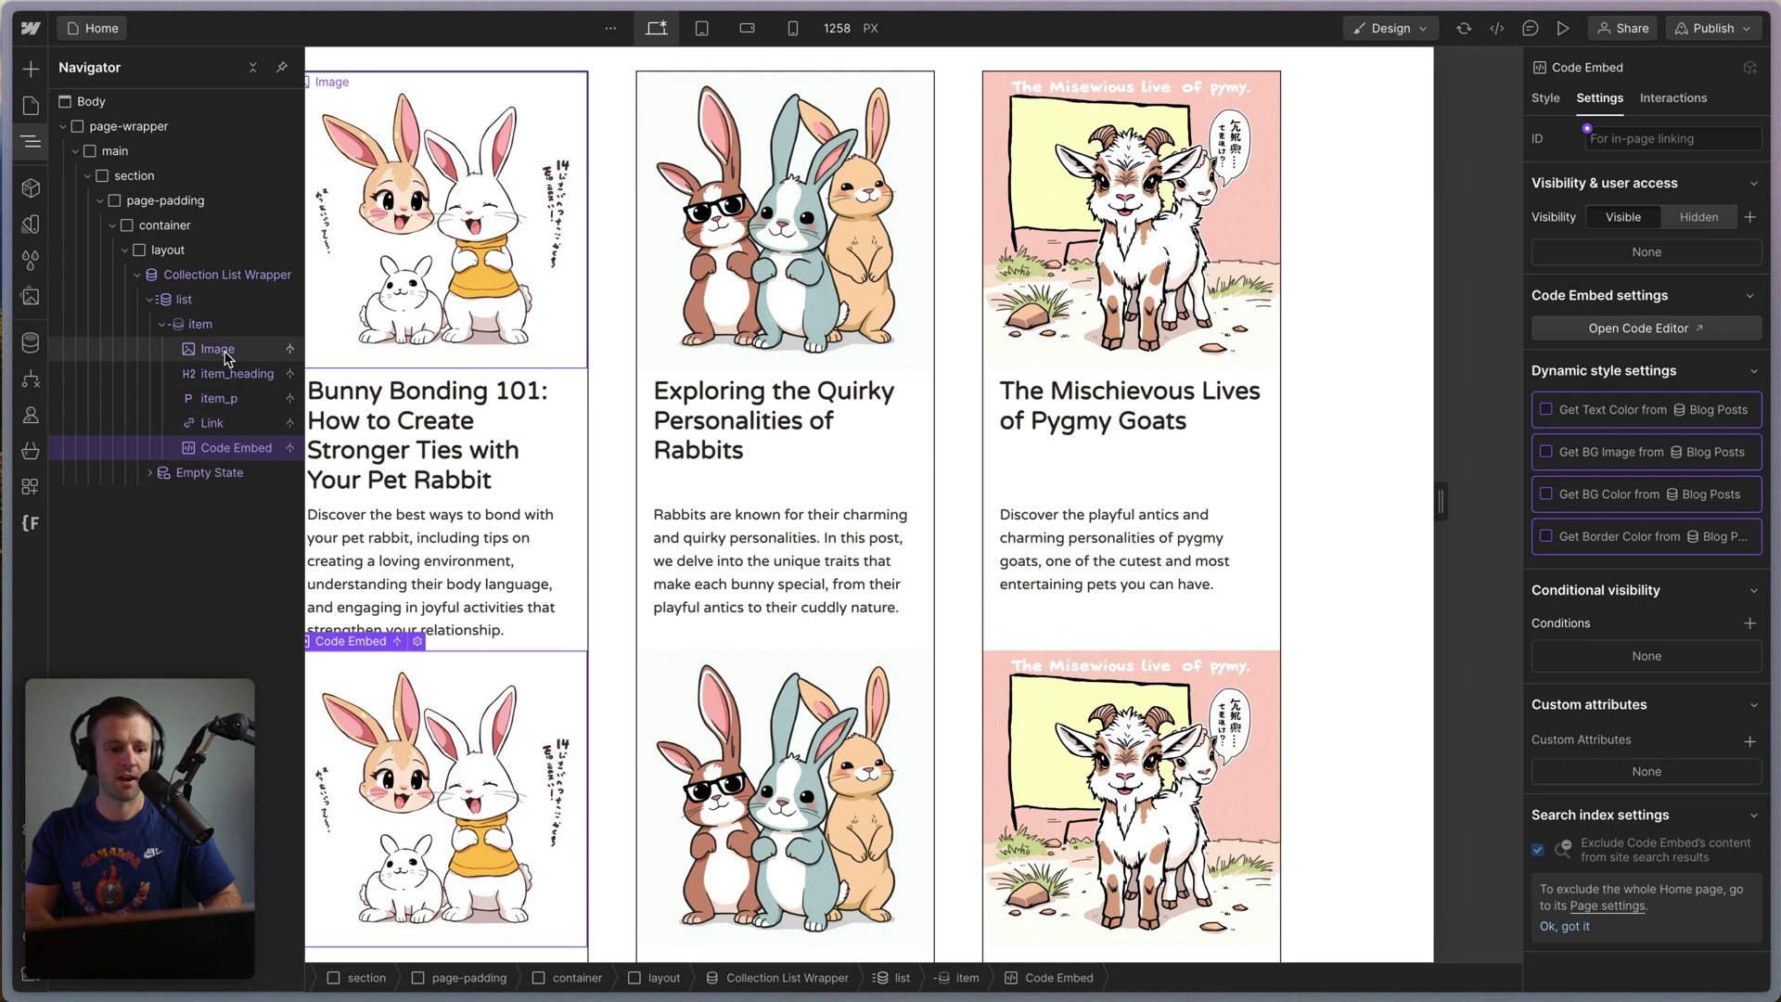
click(219, 350)
key(Delete)
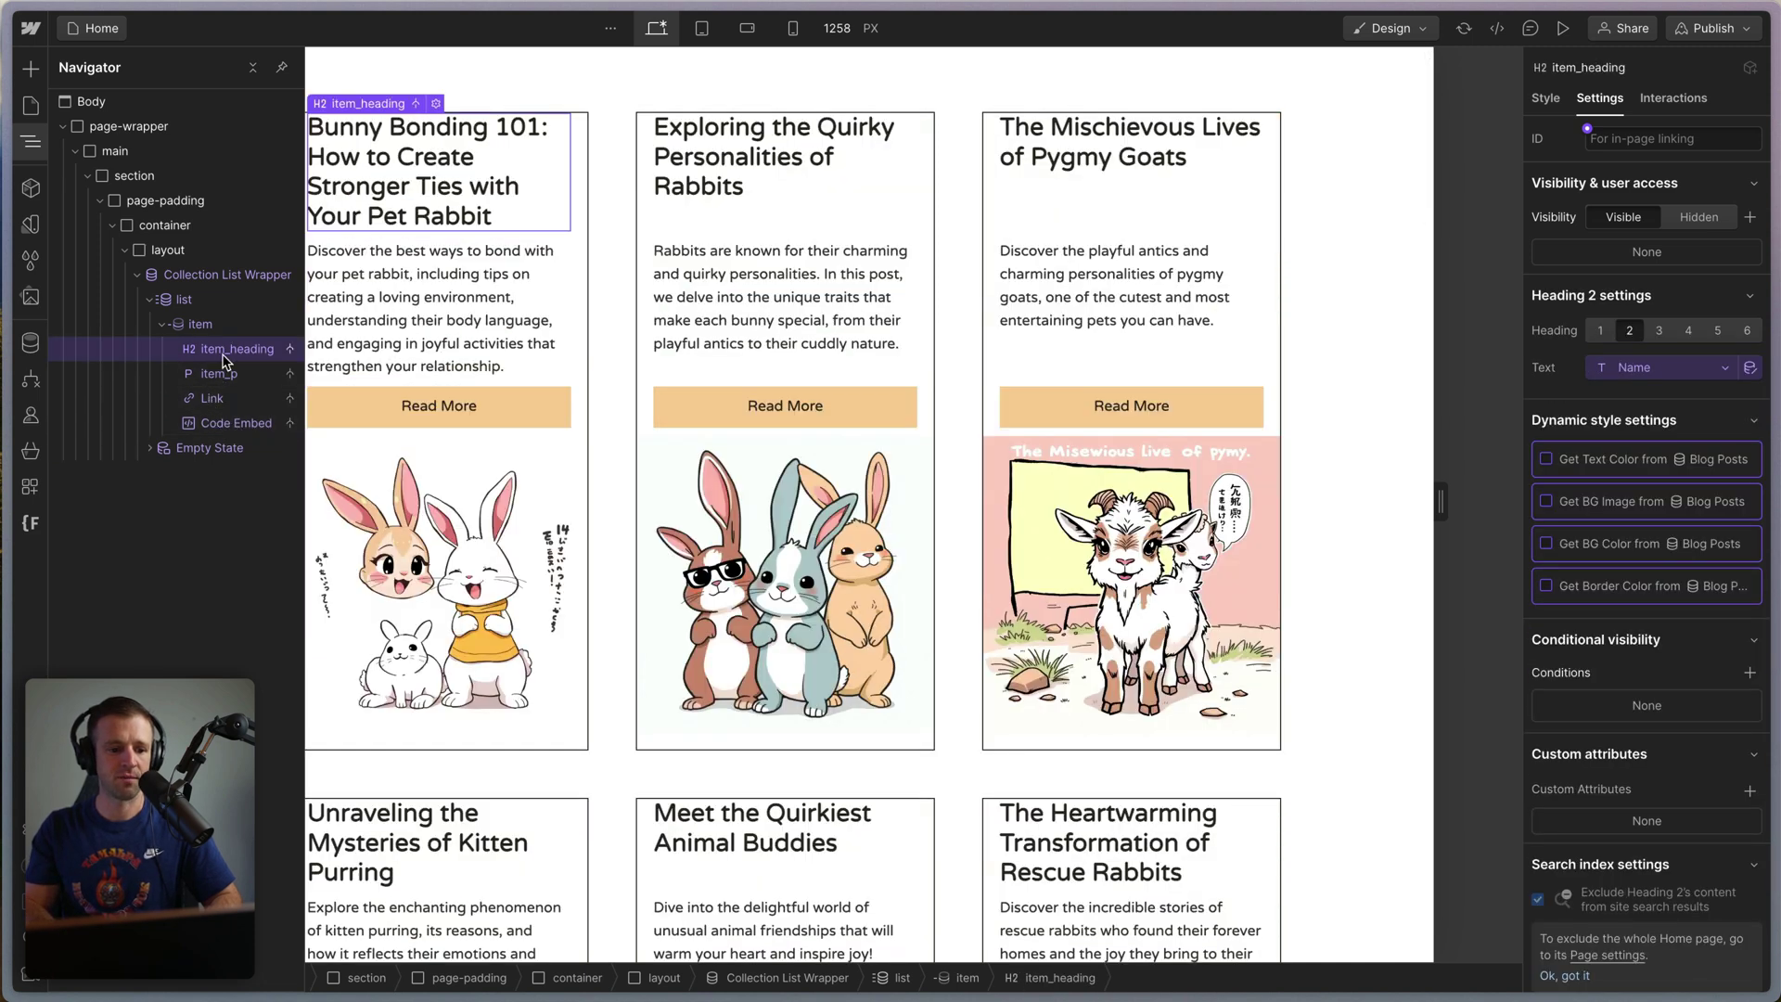
drag(227, 422, 232, 345)
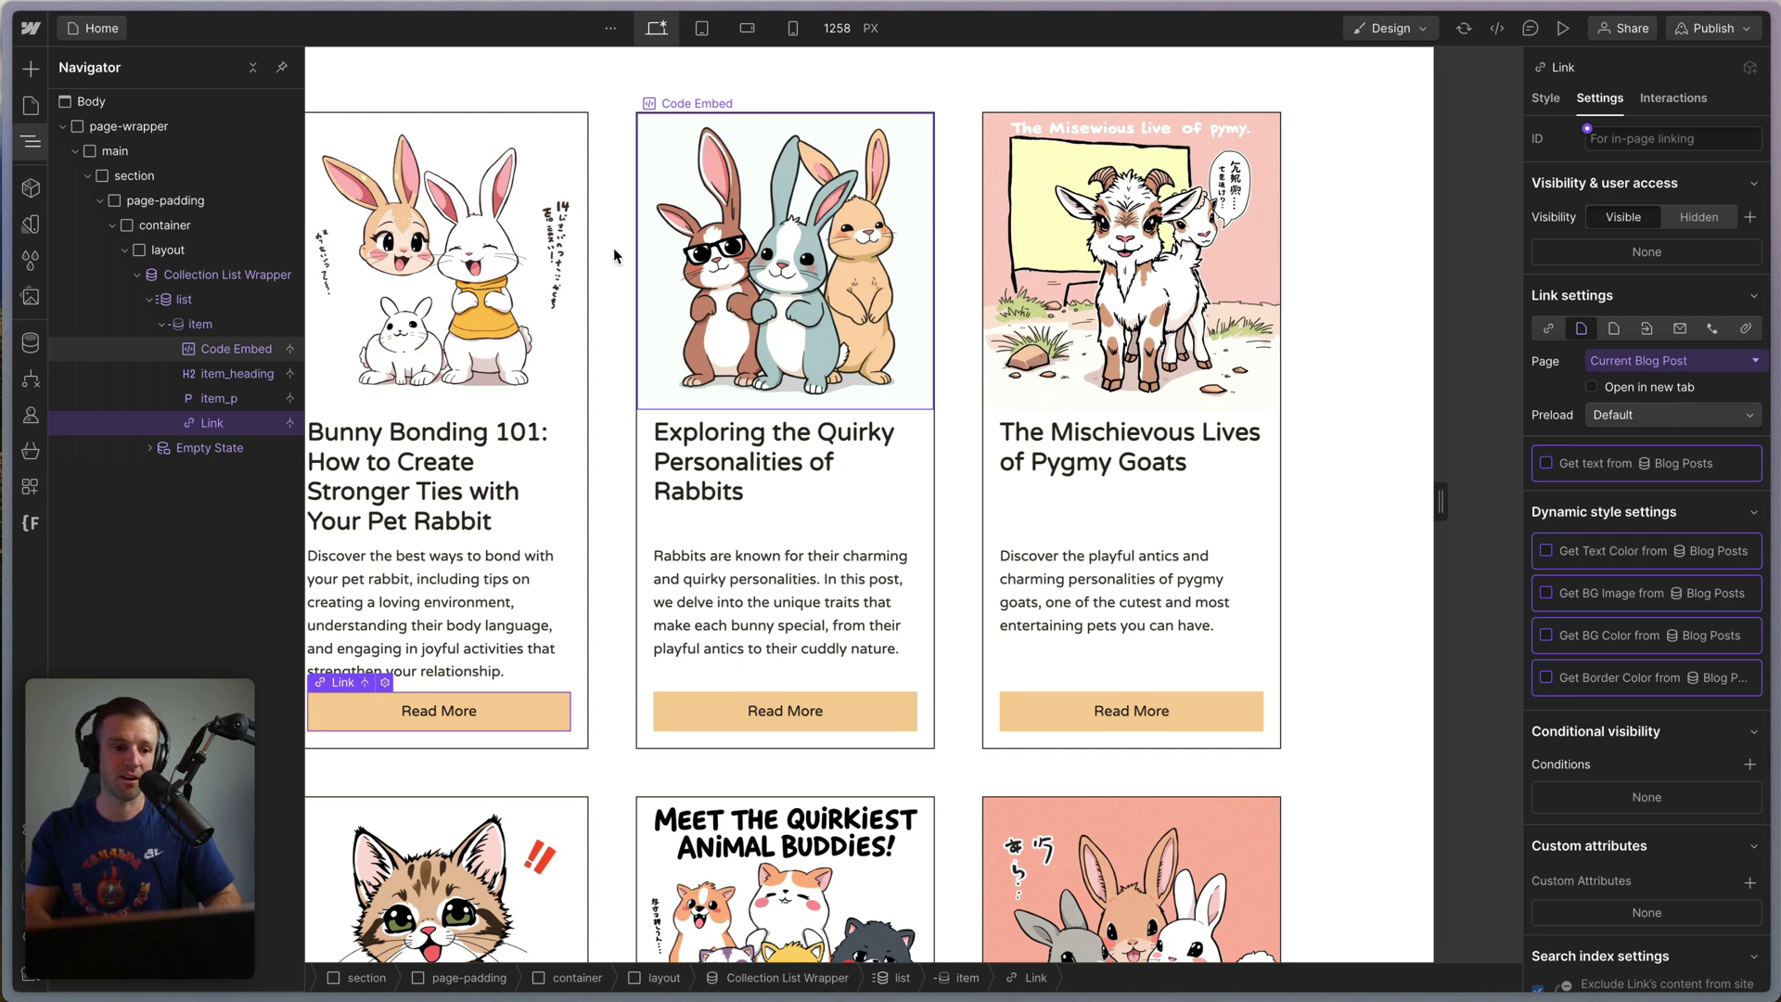
Switch to the Blog Posts Template page and select the first embedded image.
click(97, 28)
click(180, 249)
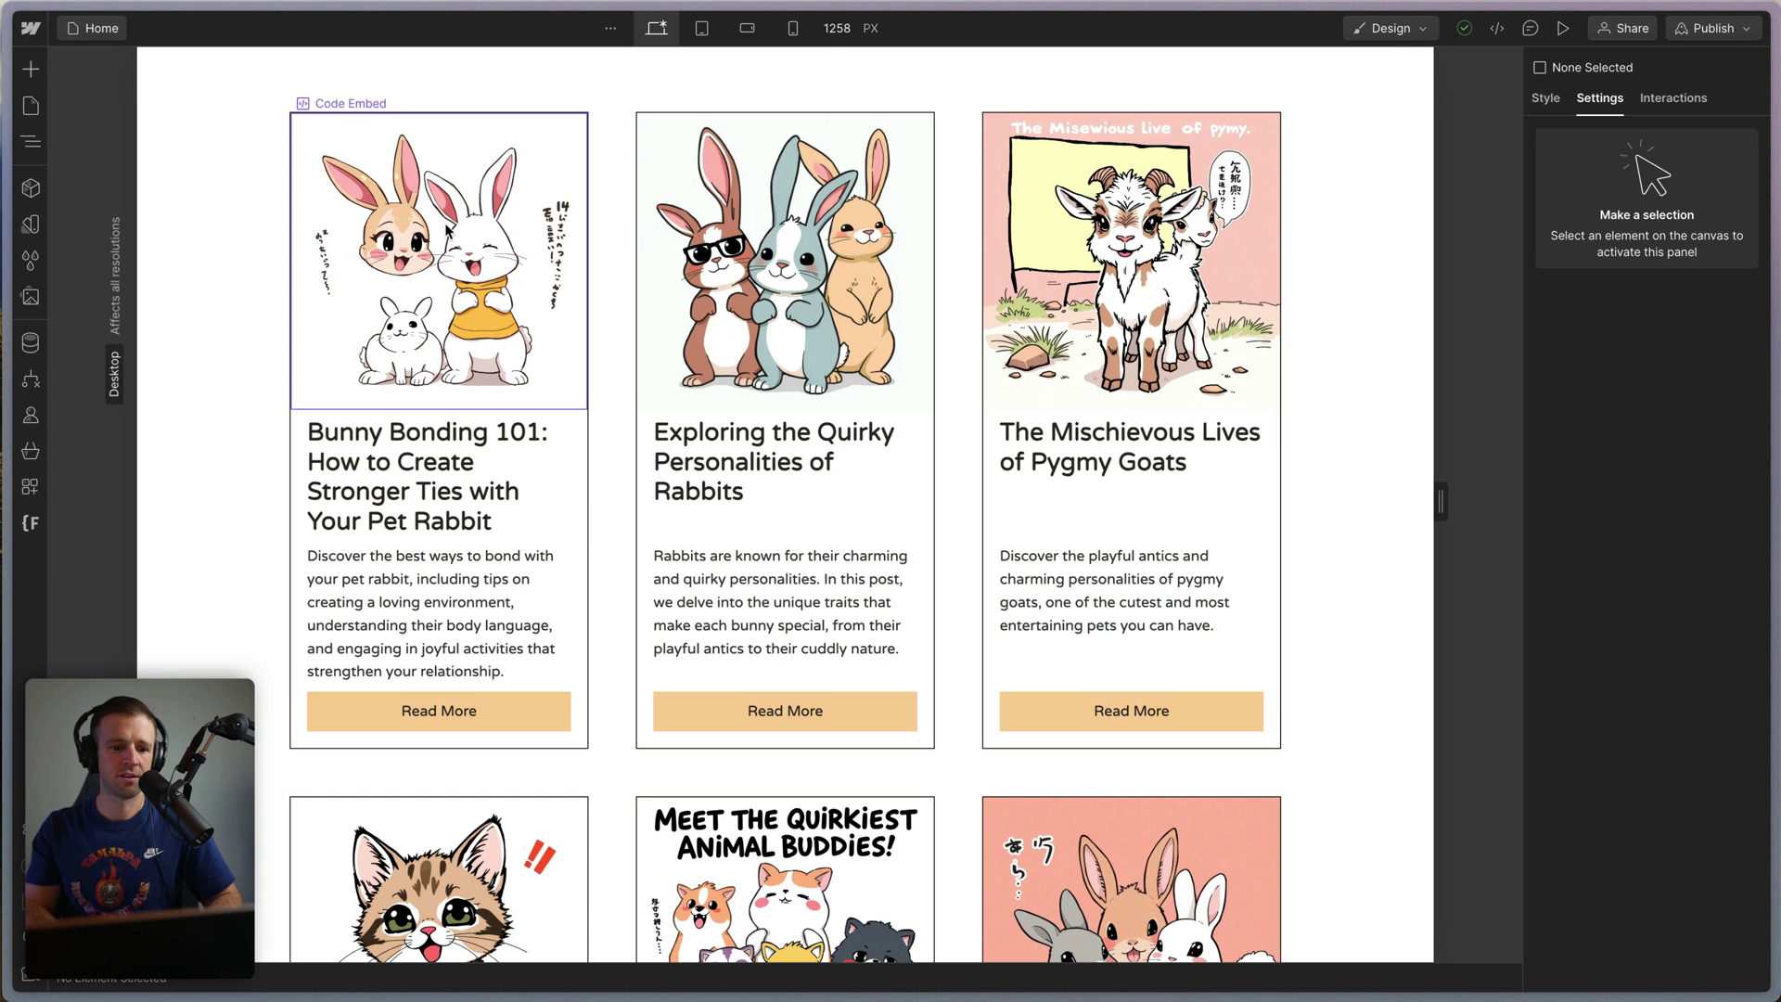
click(355, 193)
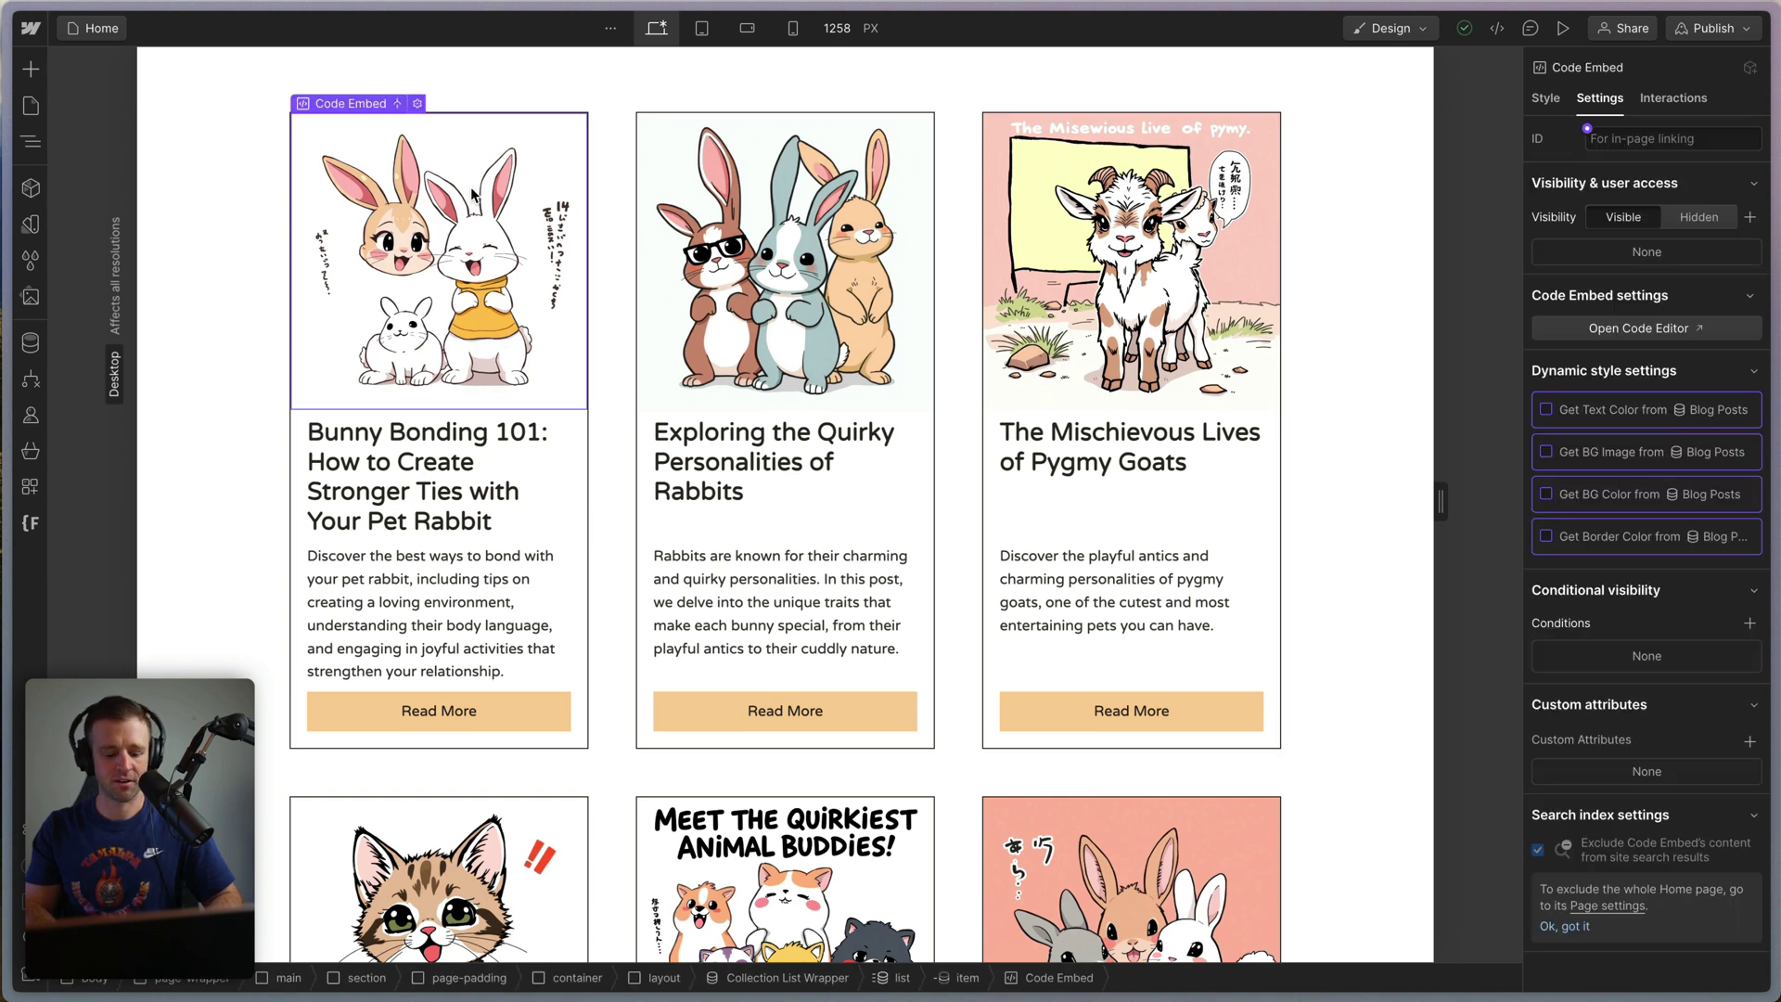
click(112, 34)
On the Blog Posts Template, move the old puppy image below the heading and summary.
click(167, 249)
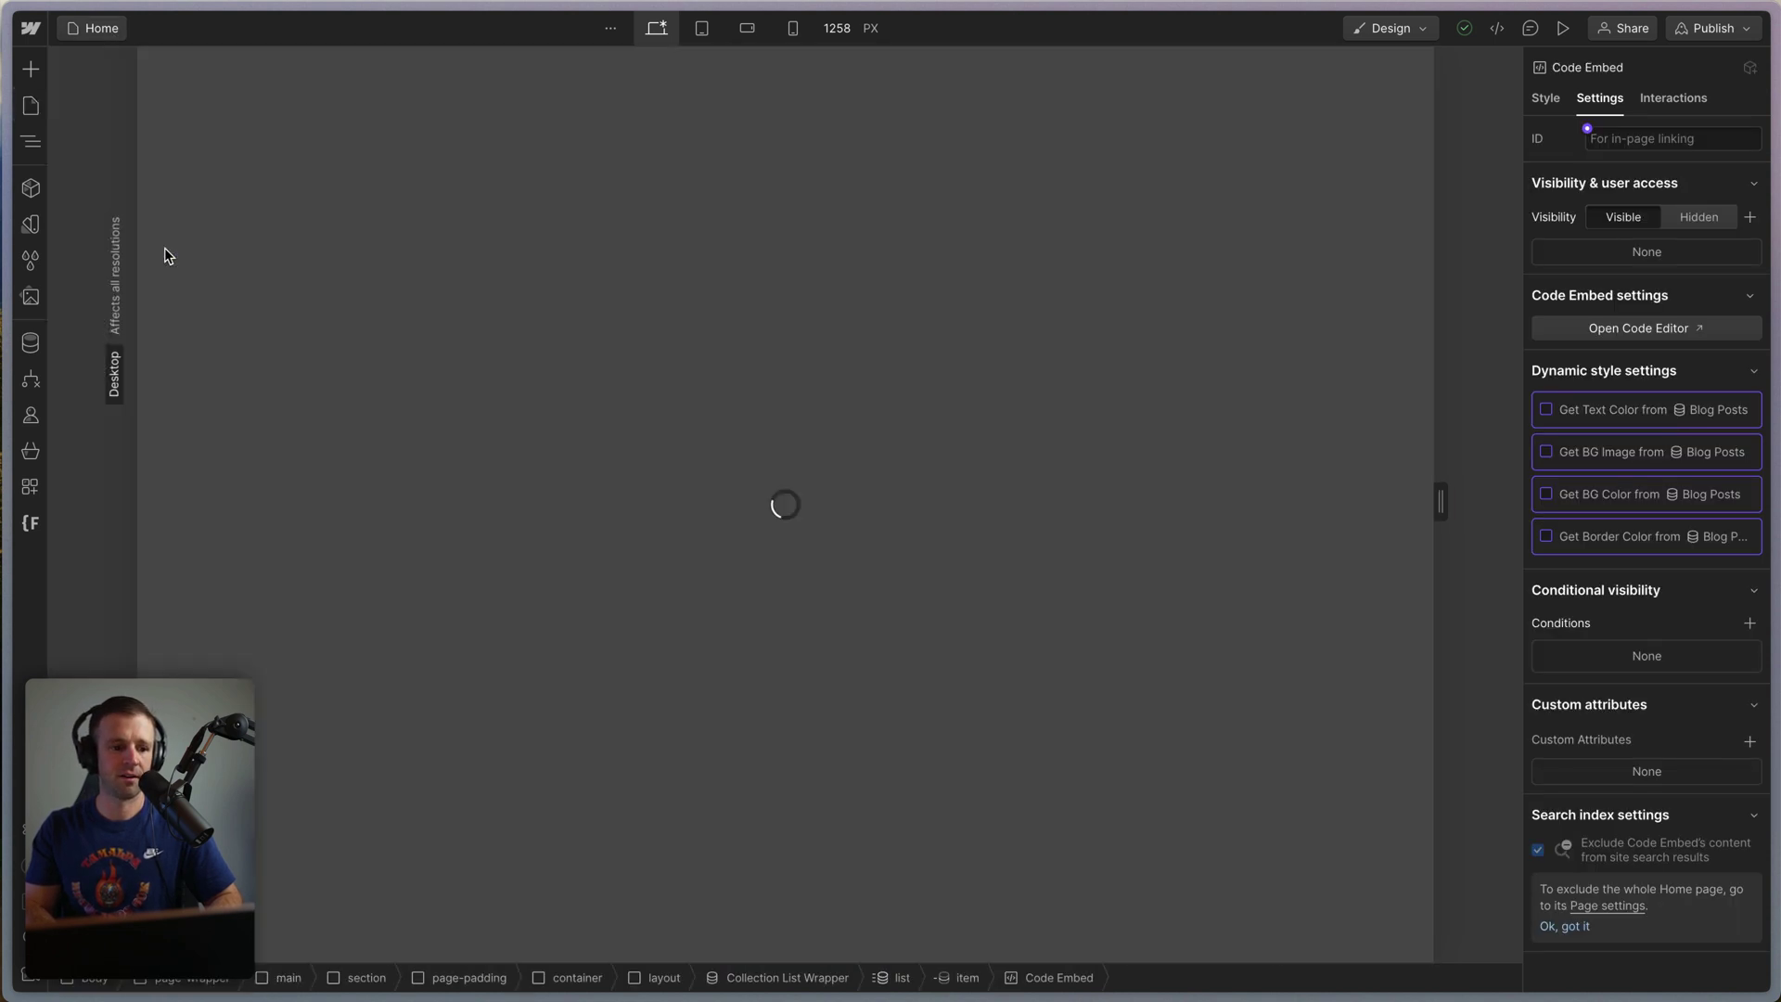
click(489, 223)
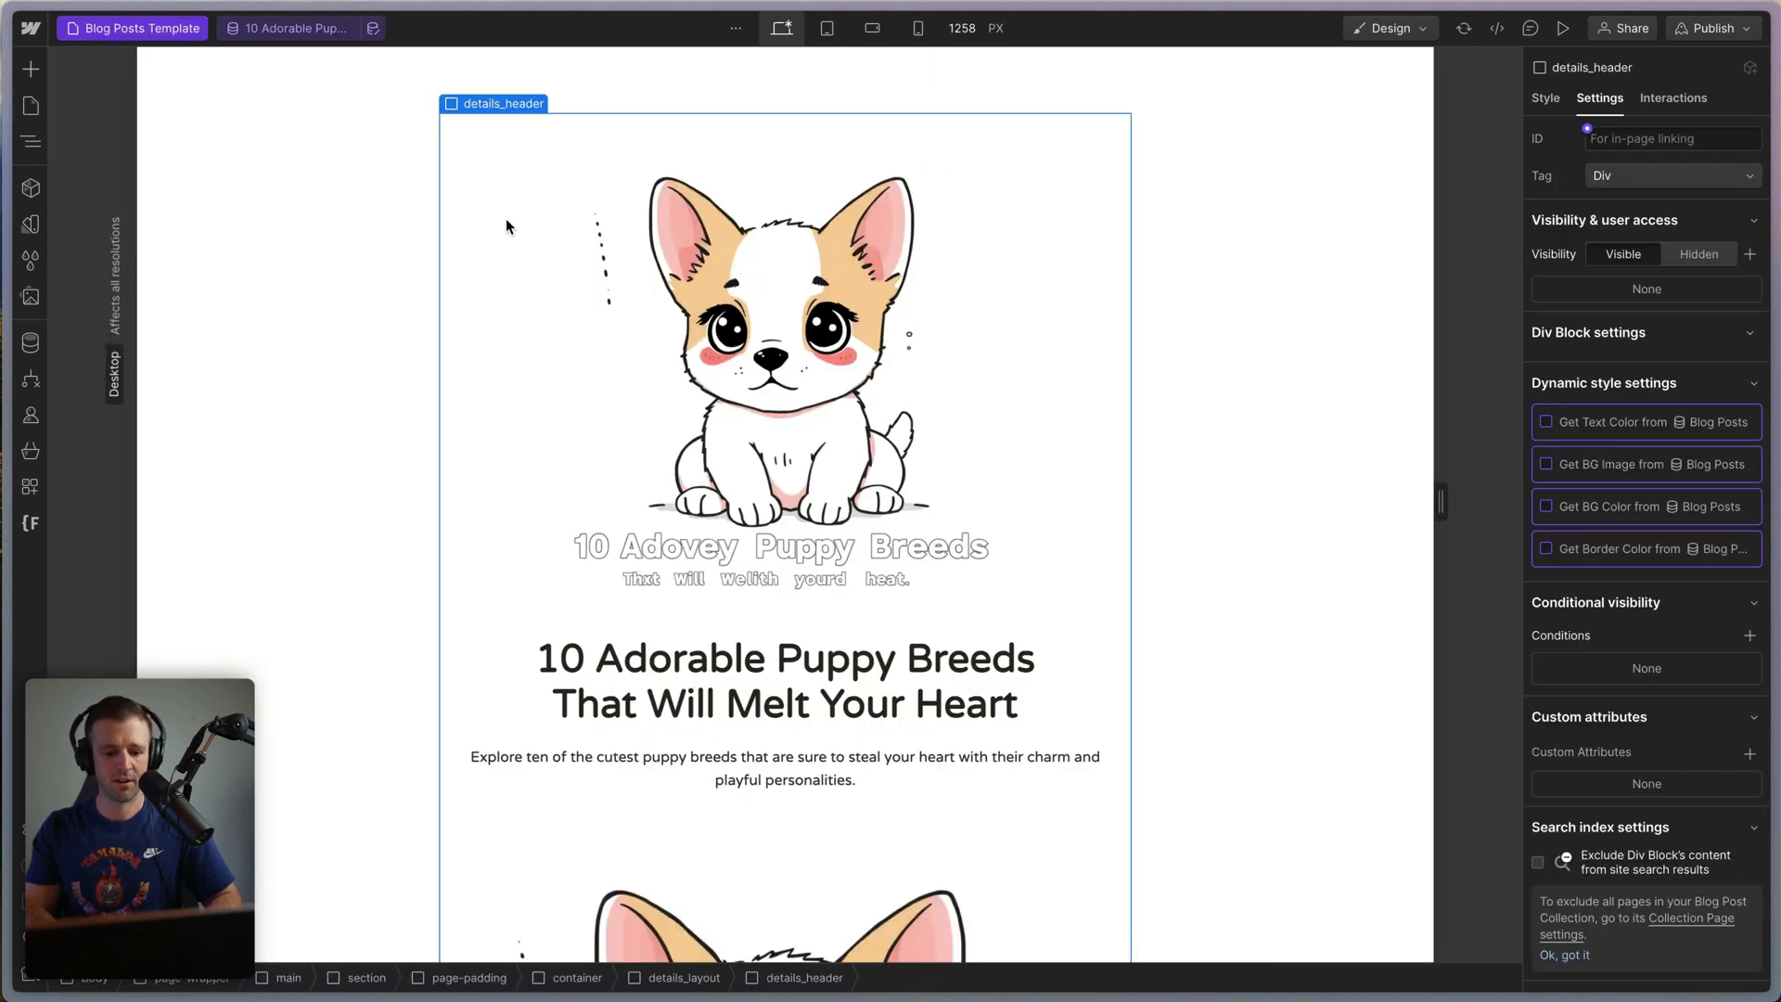
drag(779, 464, 860, 389)
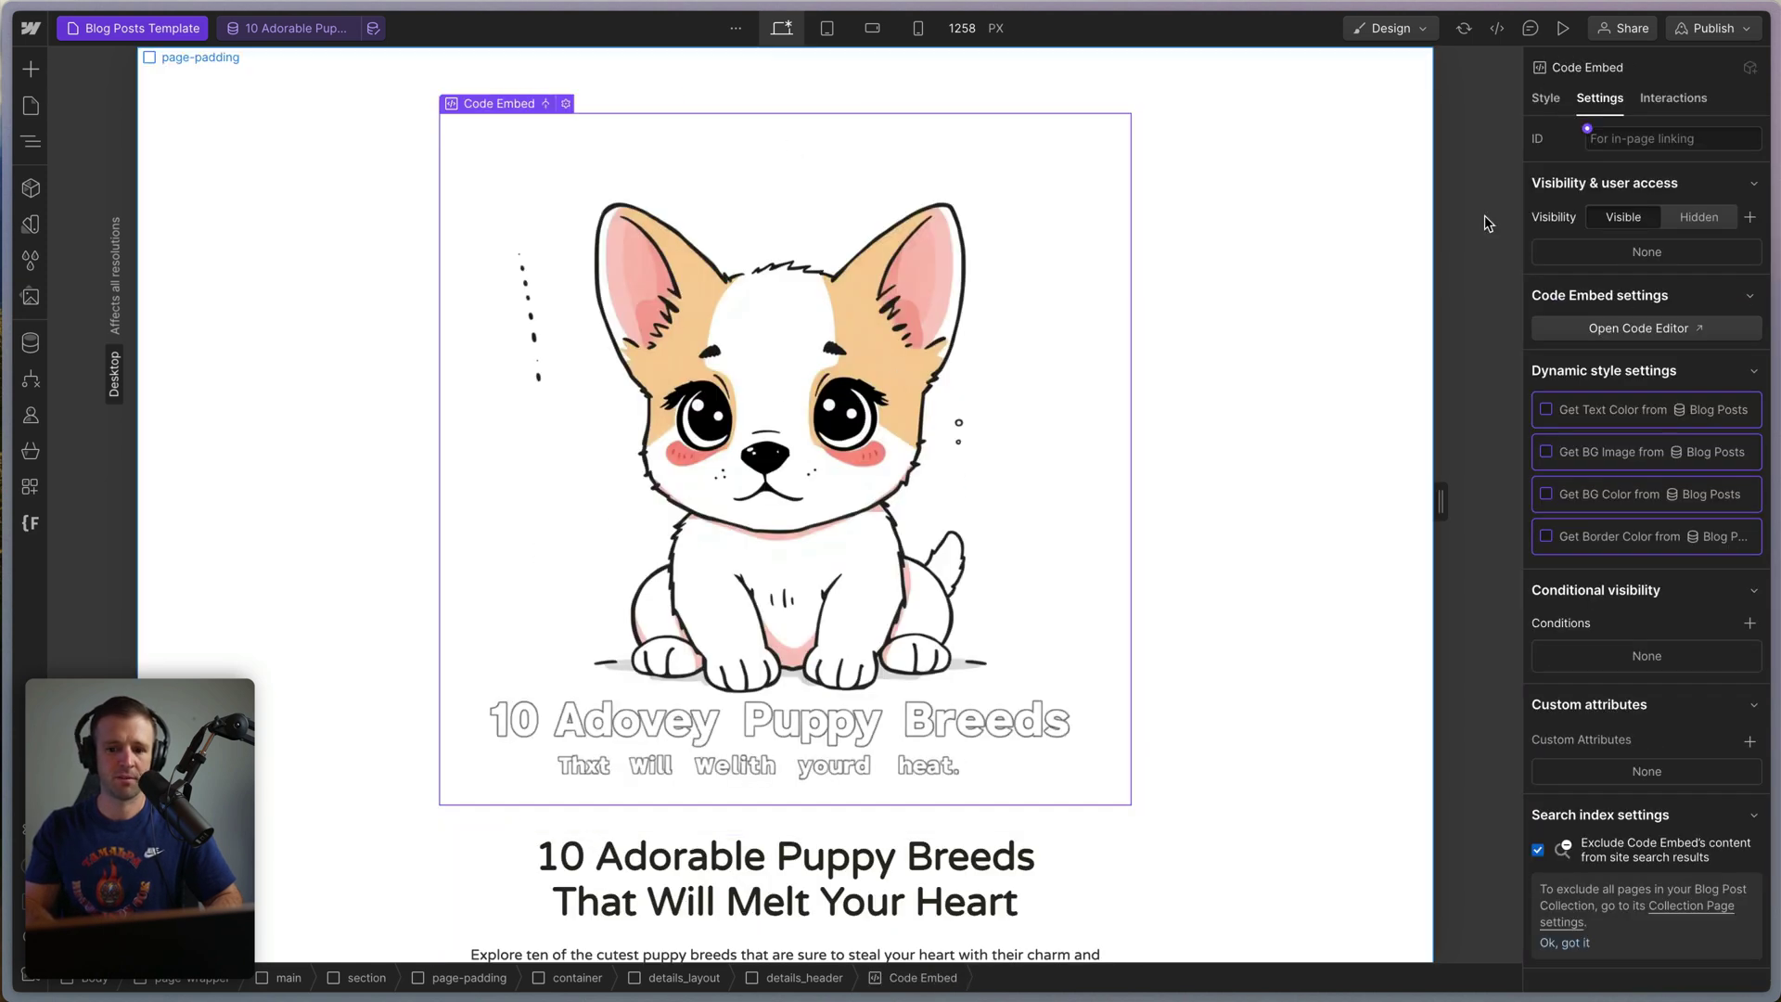
Add class details_image to the template's embedded img tag and save the embed.
click(1545, 97)
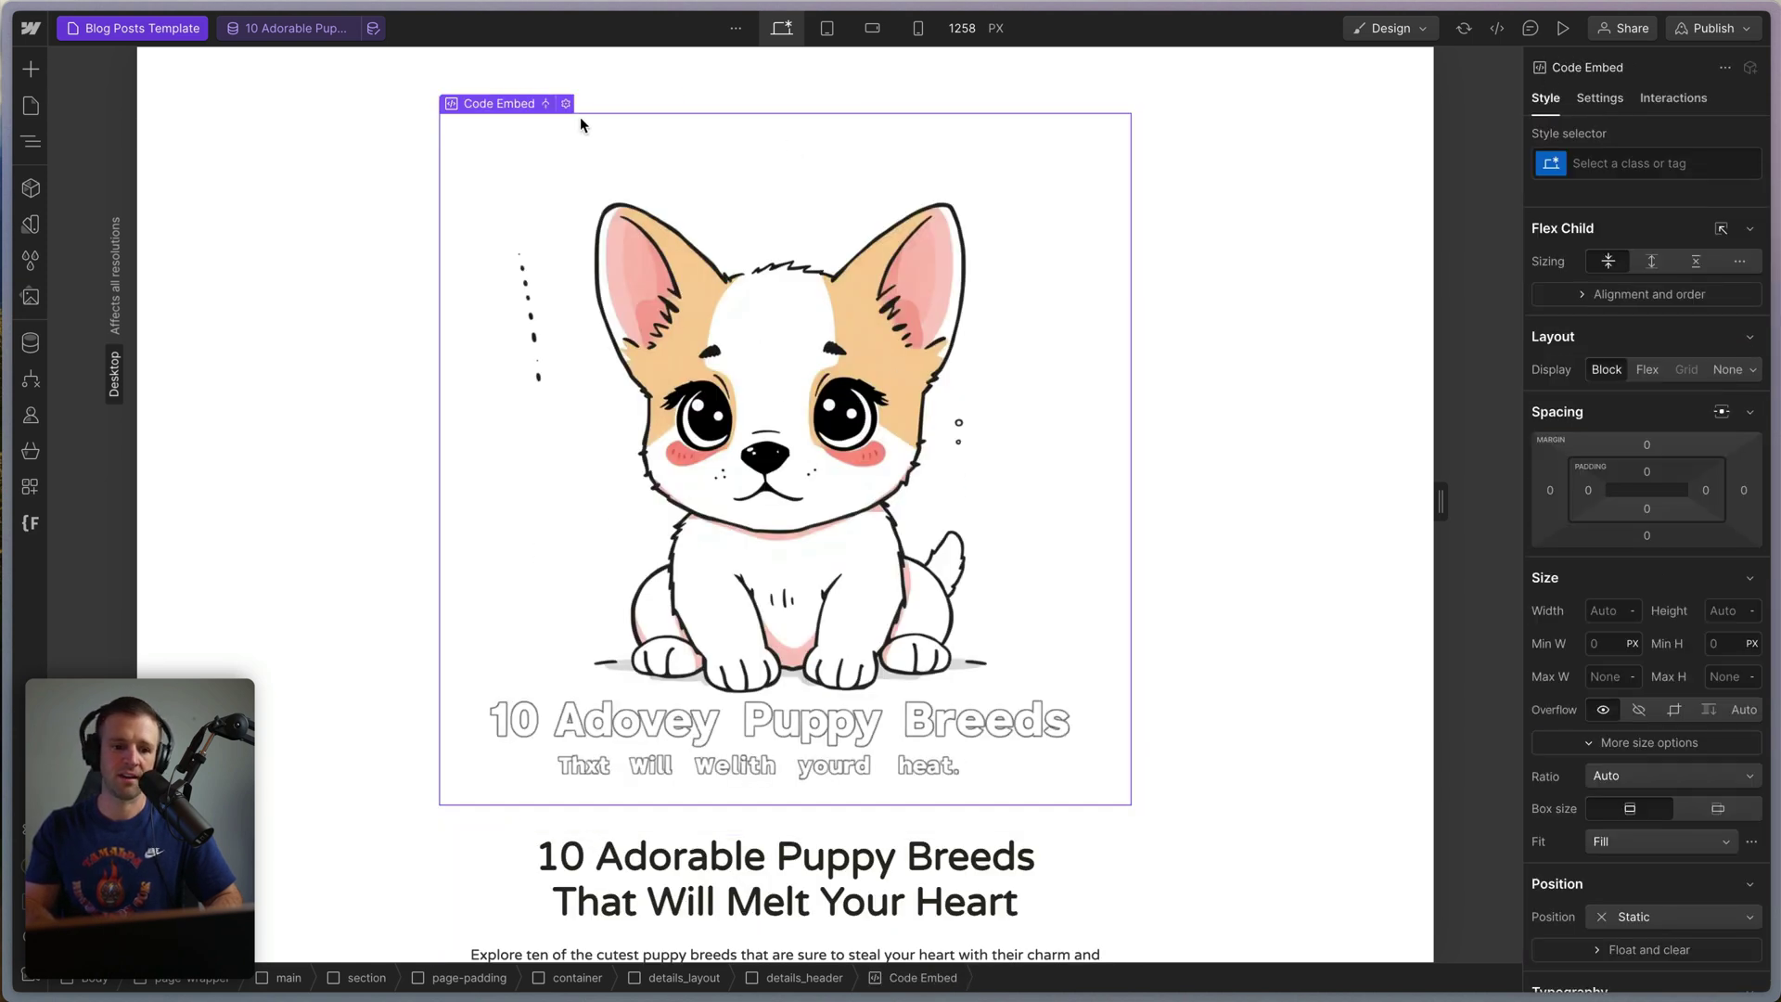
click(565, 103)
click(561, 289)
text(class="" src="Main Image" alt="bunny" style="view-transition-name:Slug" />)
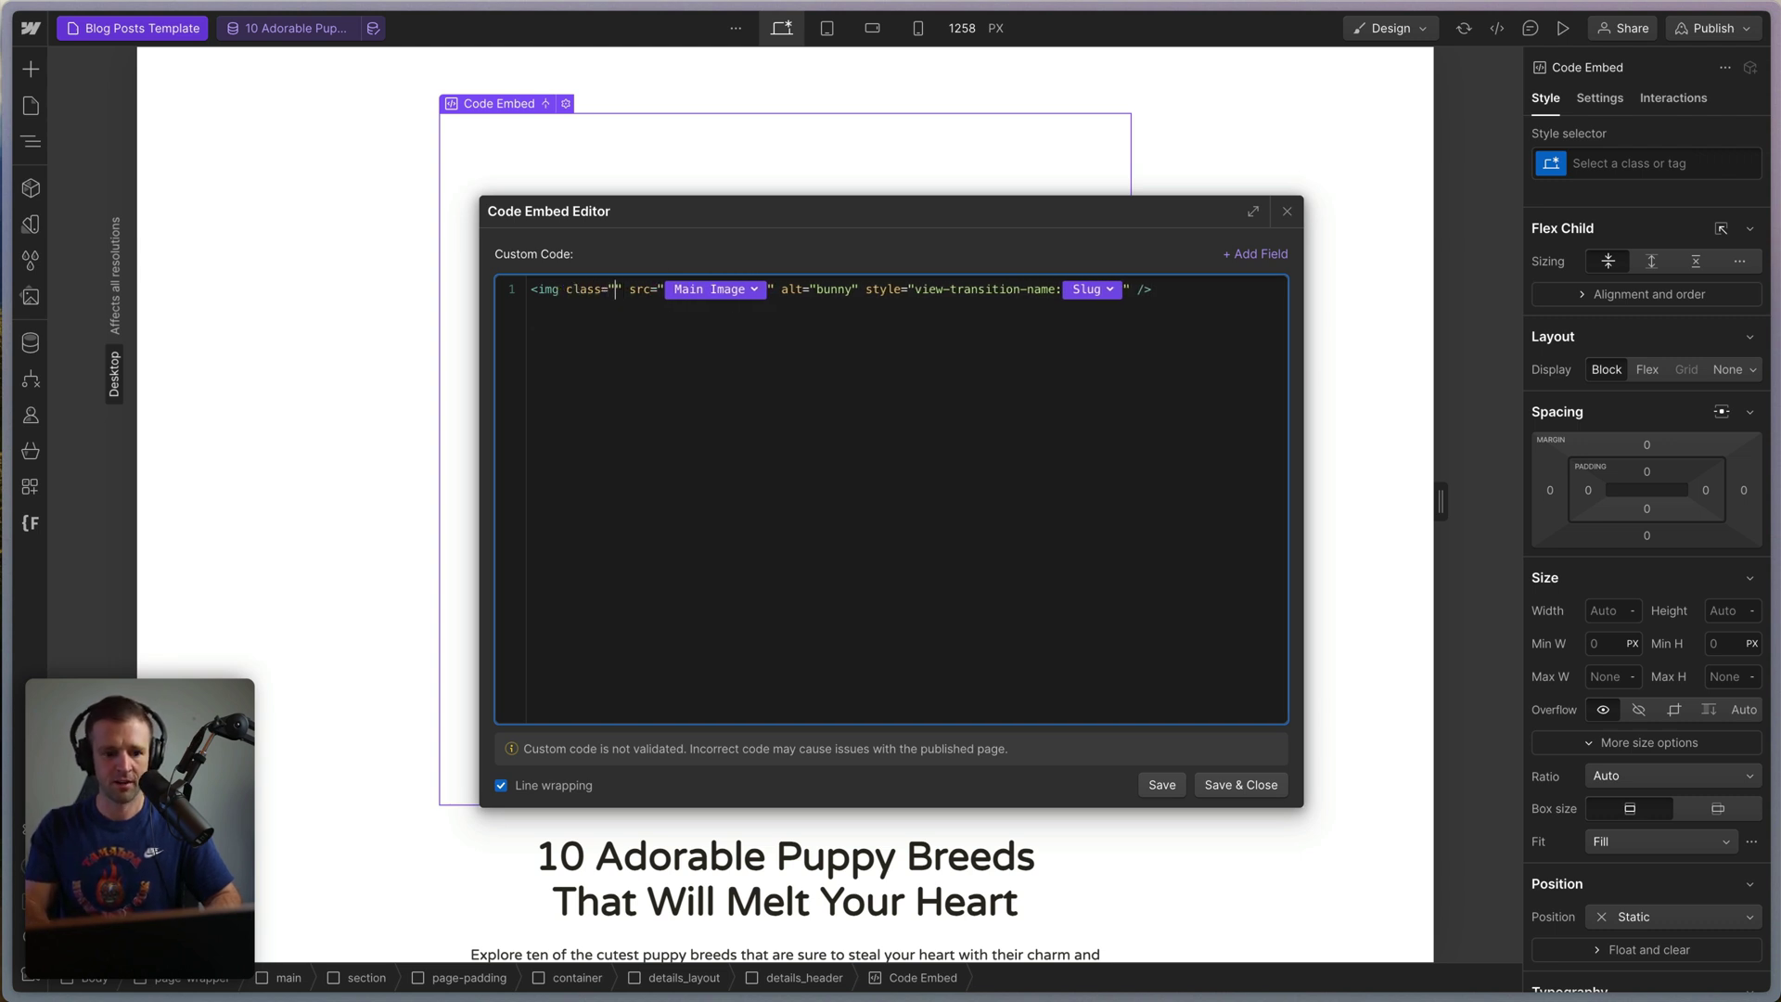
text(details_image)
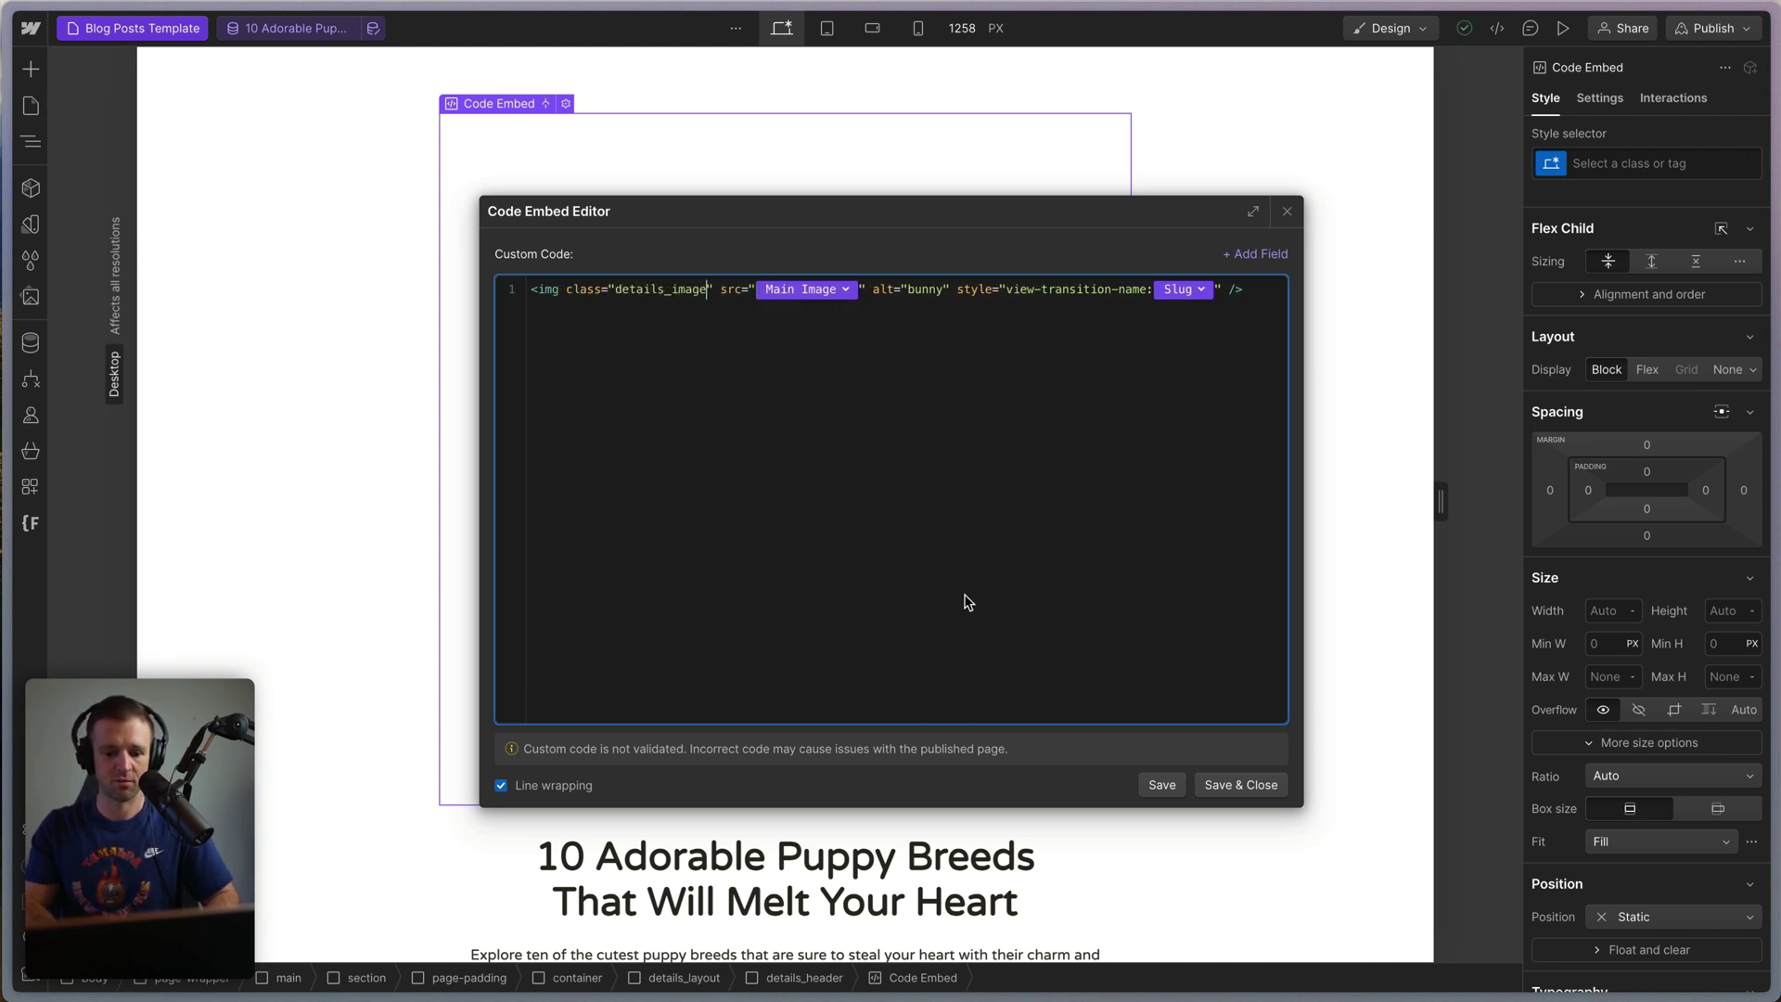
click(1226, 784)
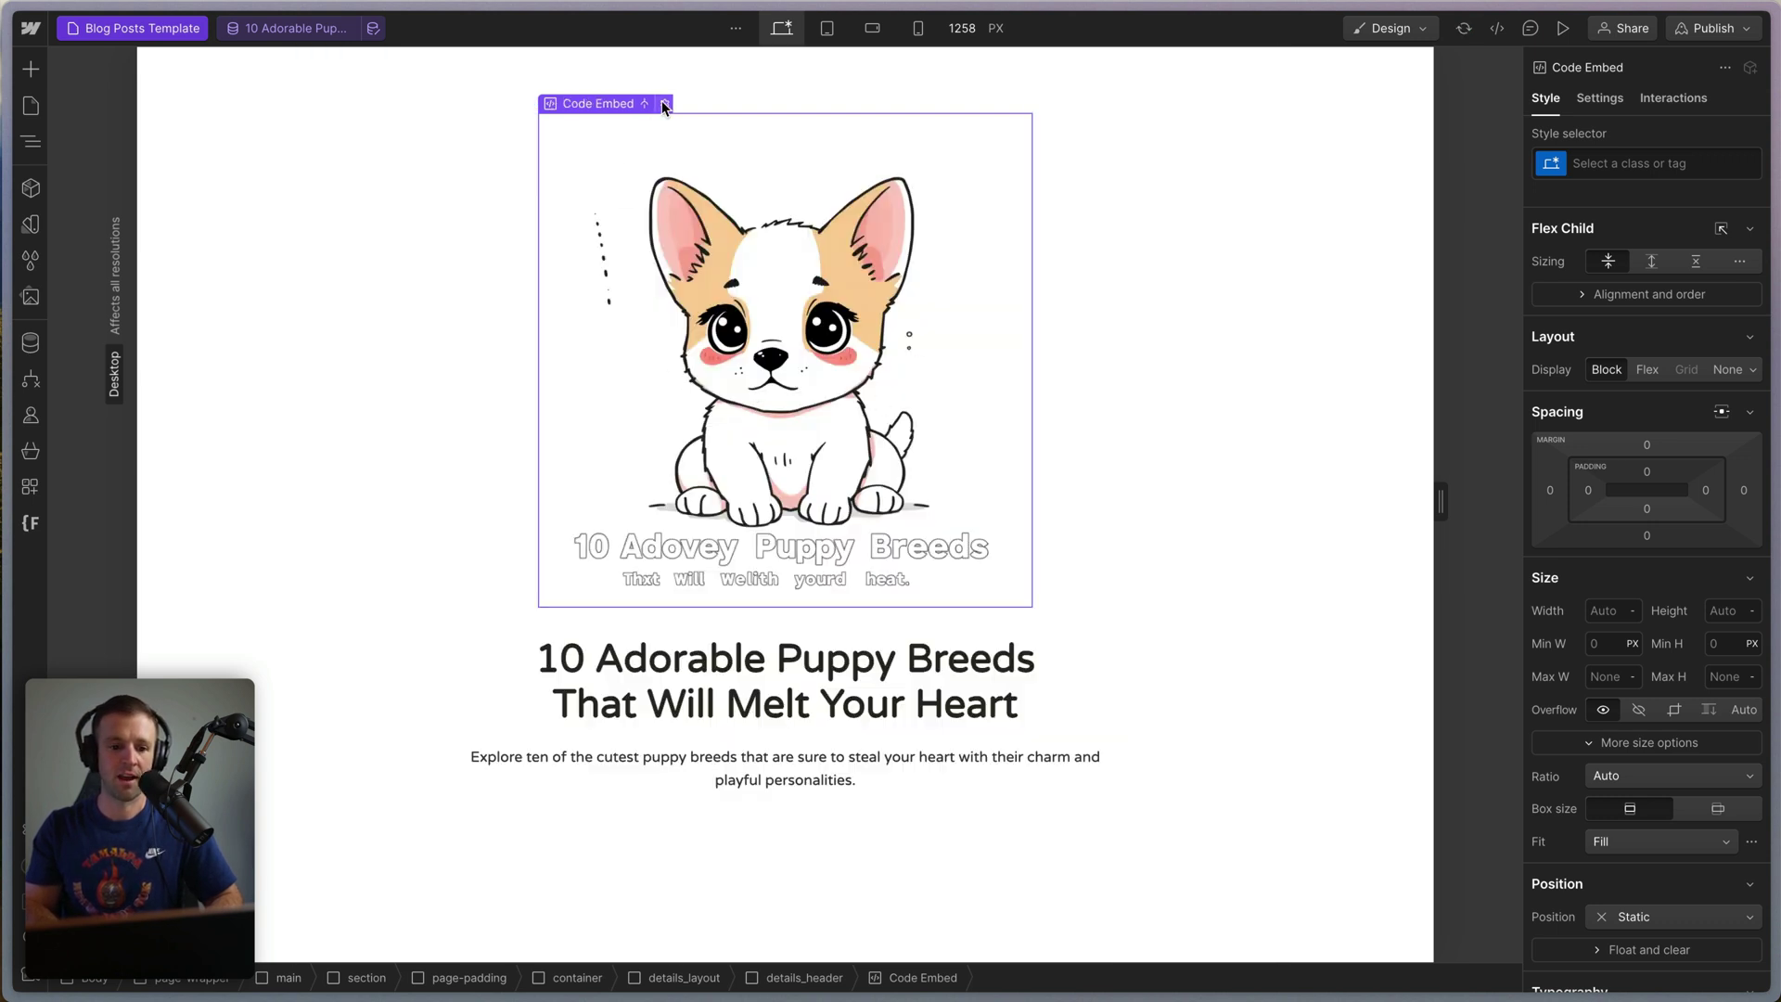
Review the embed code's Slug-based view-transition-name and Main Image src, then close it.
click(665, 105)
drag(1224, 289, 995, 289)
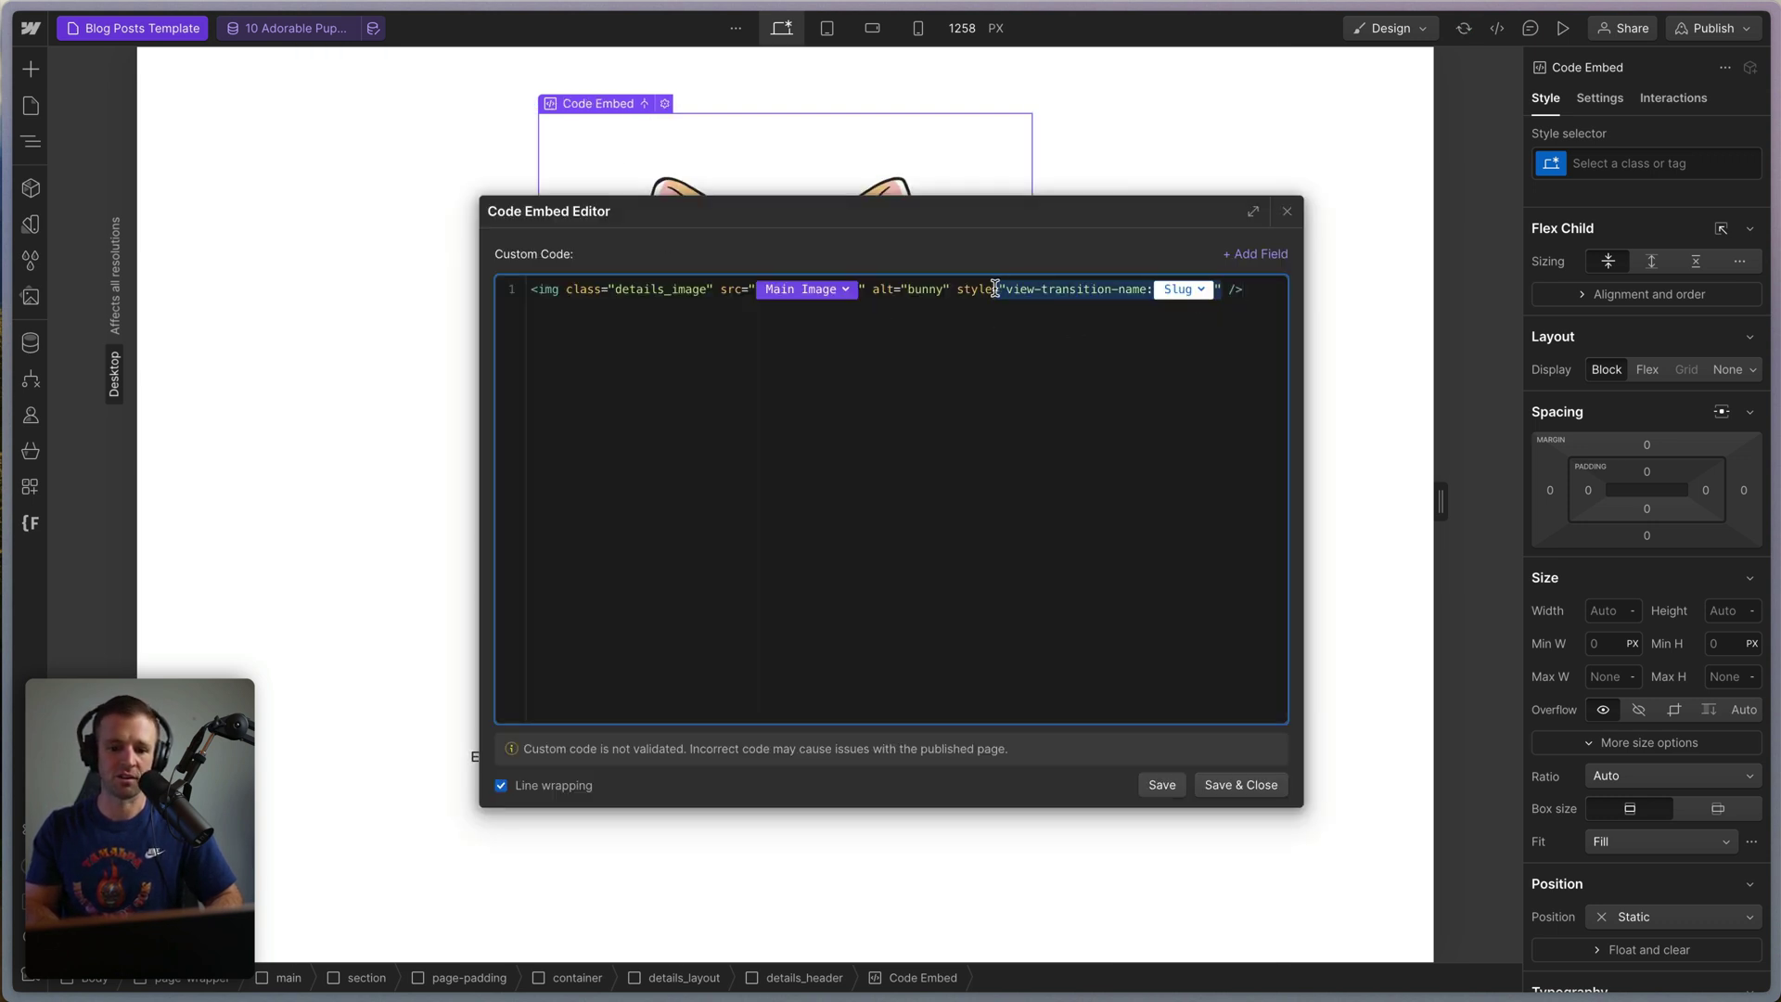
click(1203, 320)
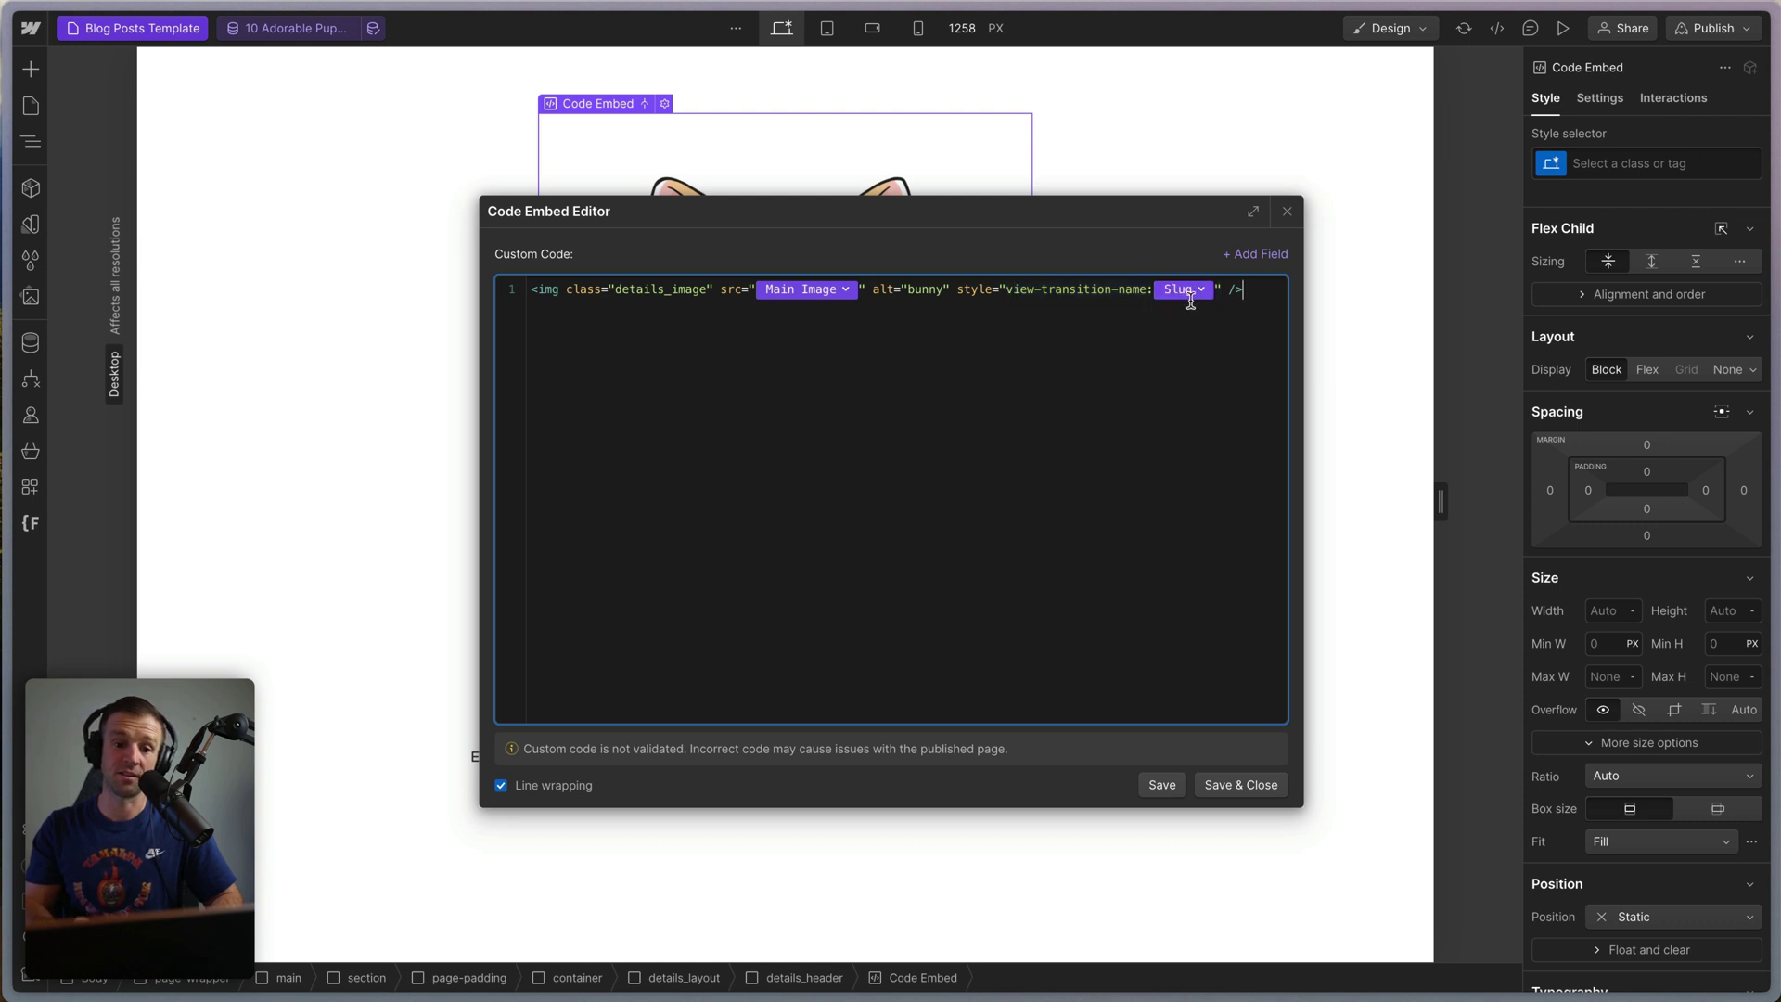
drag(732, 294, 844, 295)
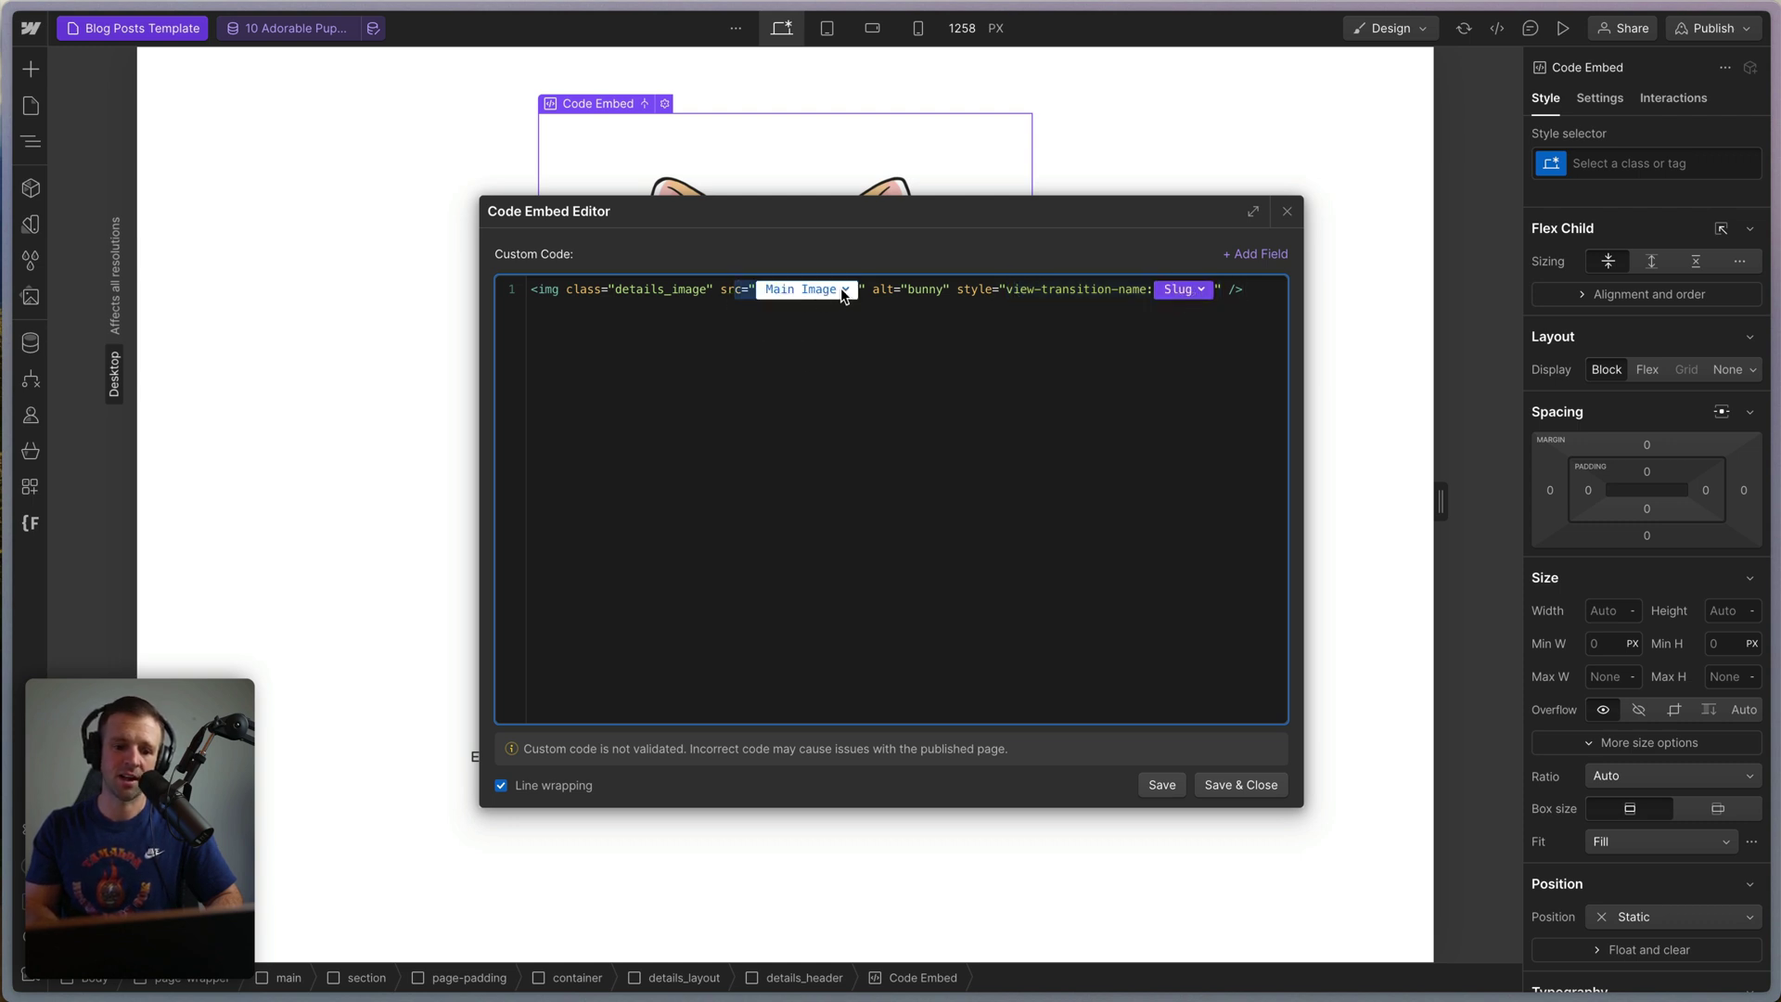
click(911, 328)
click(1259, 784)
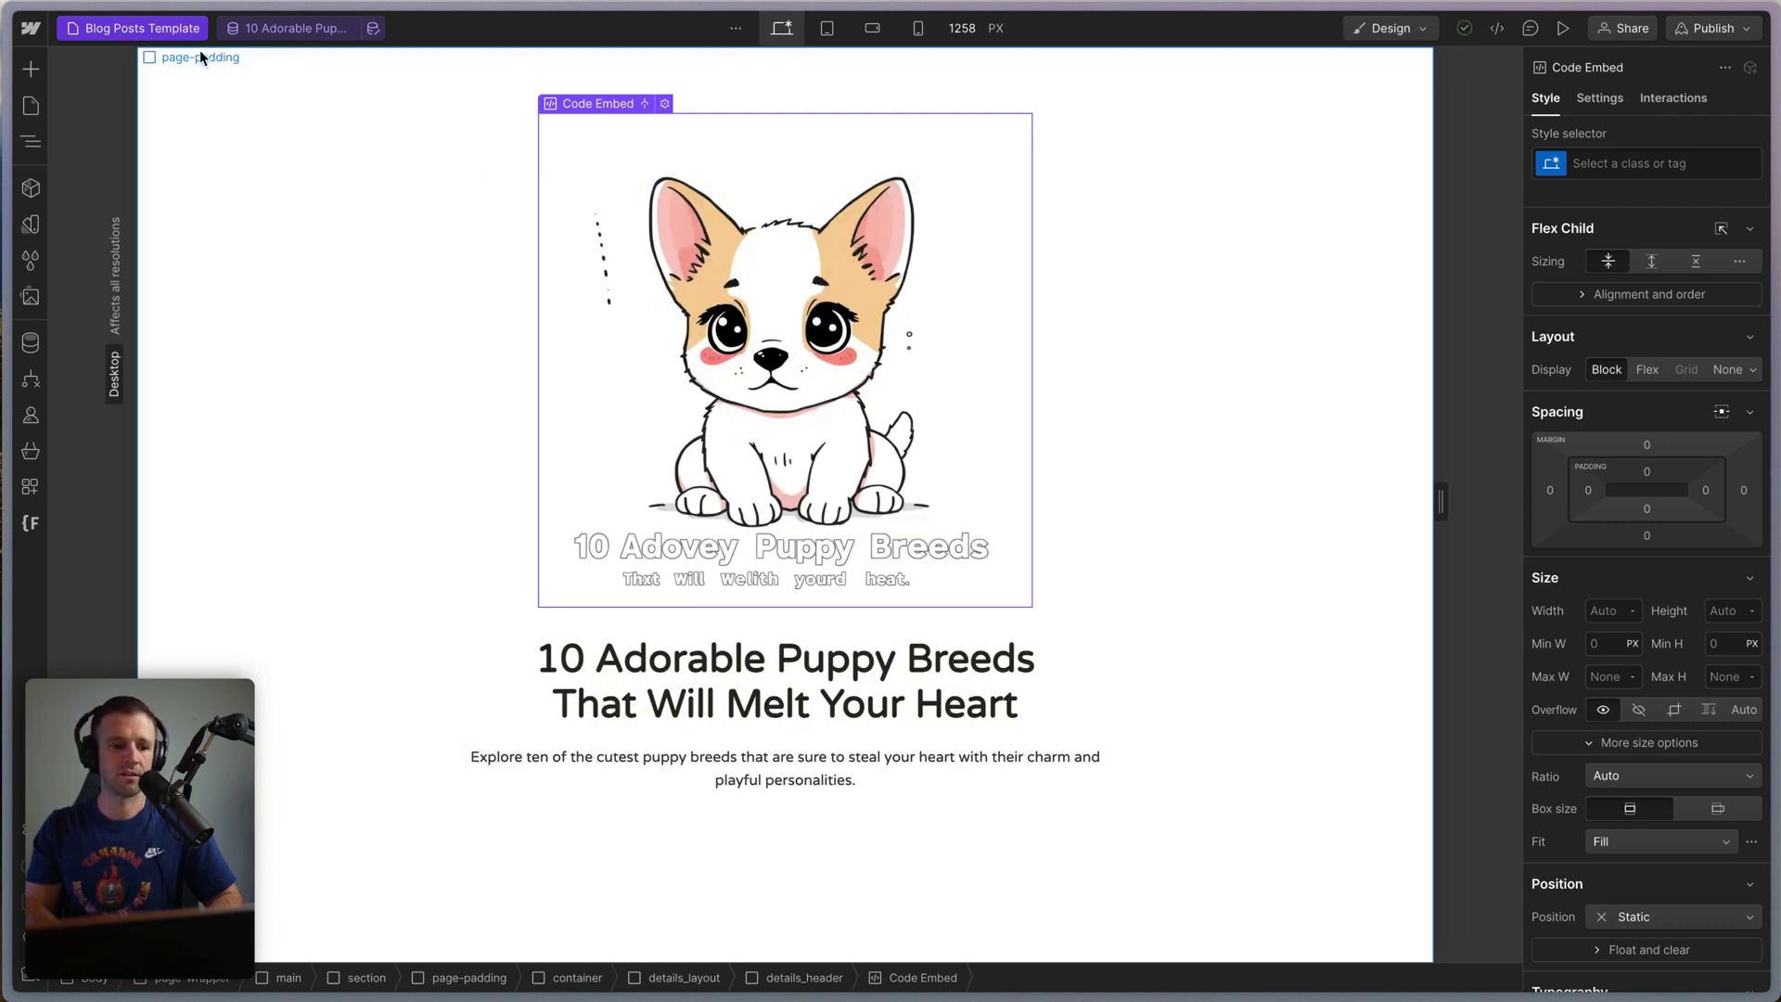
Return to the Home page and publish the site to the staging domain.
key(p)
click(101, 179)
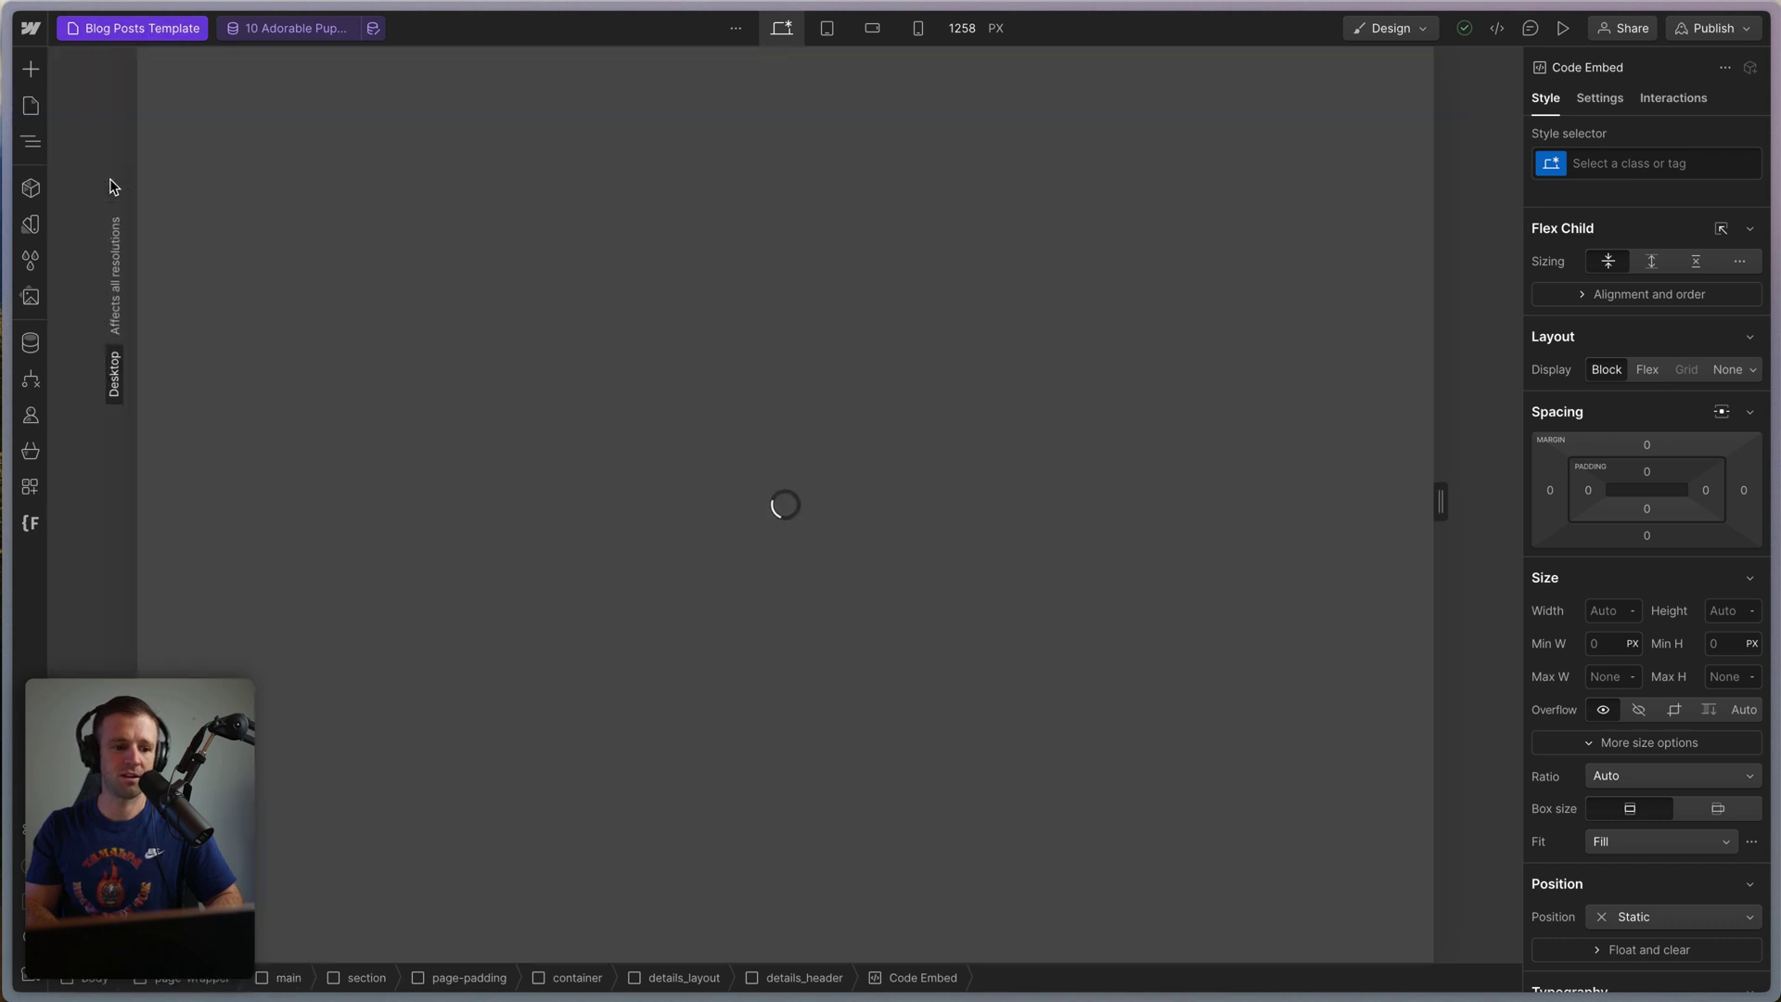
click(1713, 41)
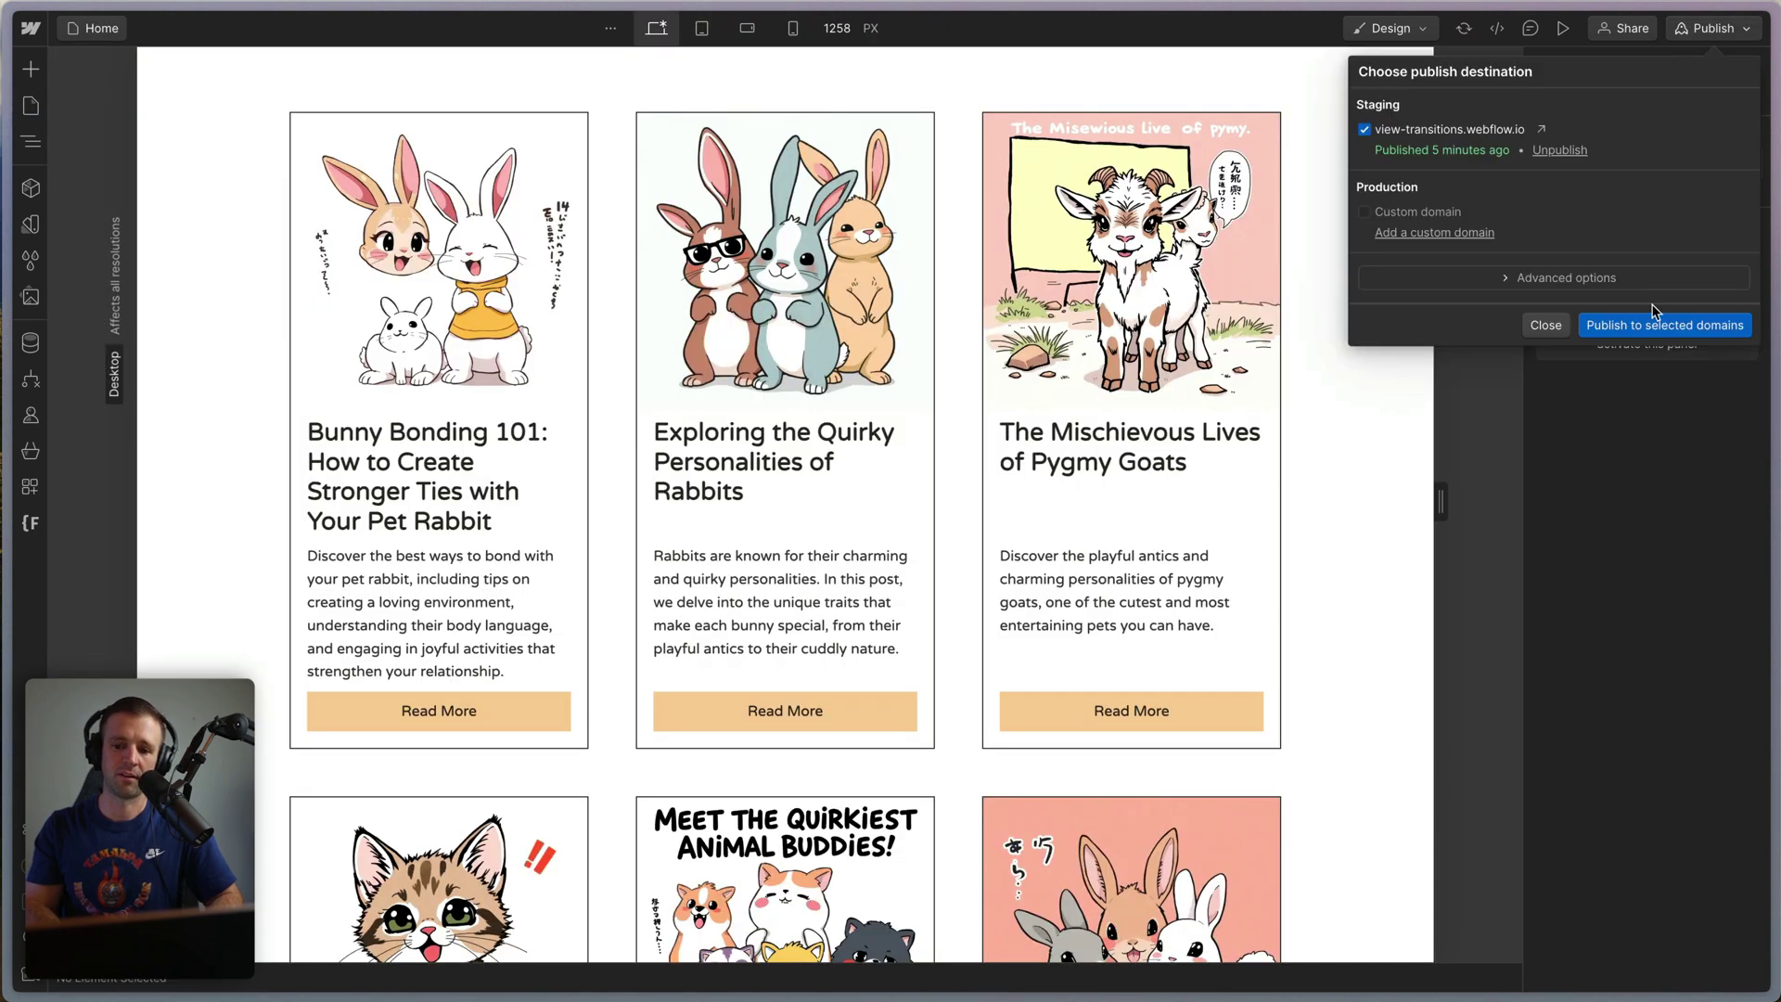
click(1654, 324)
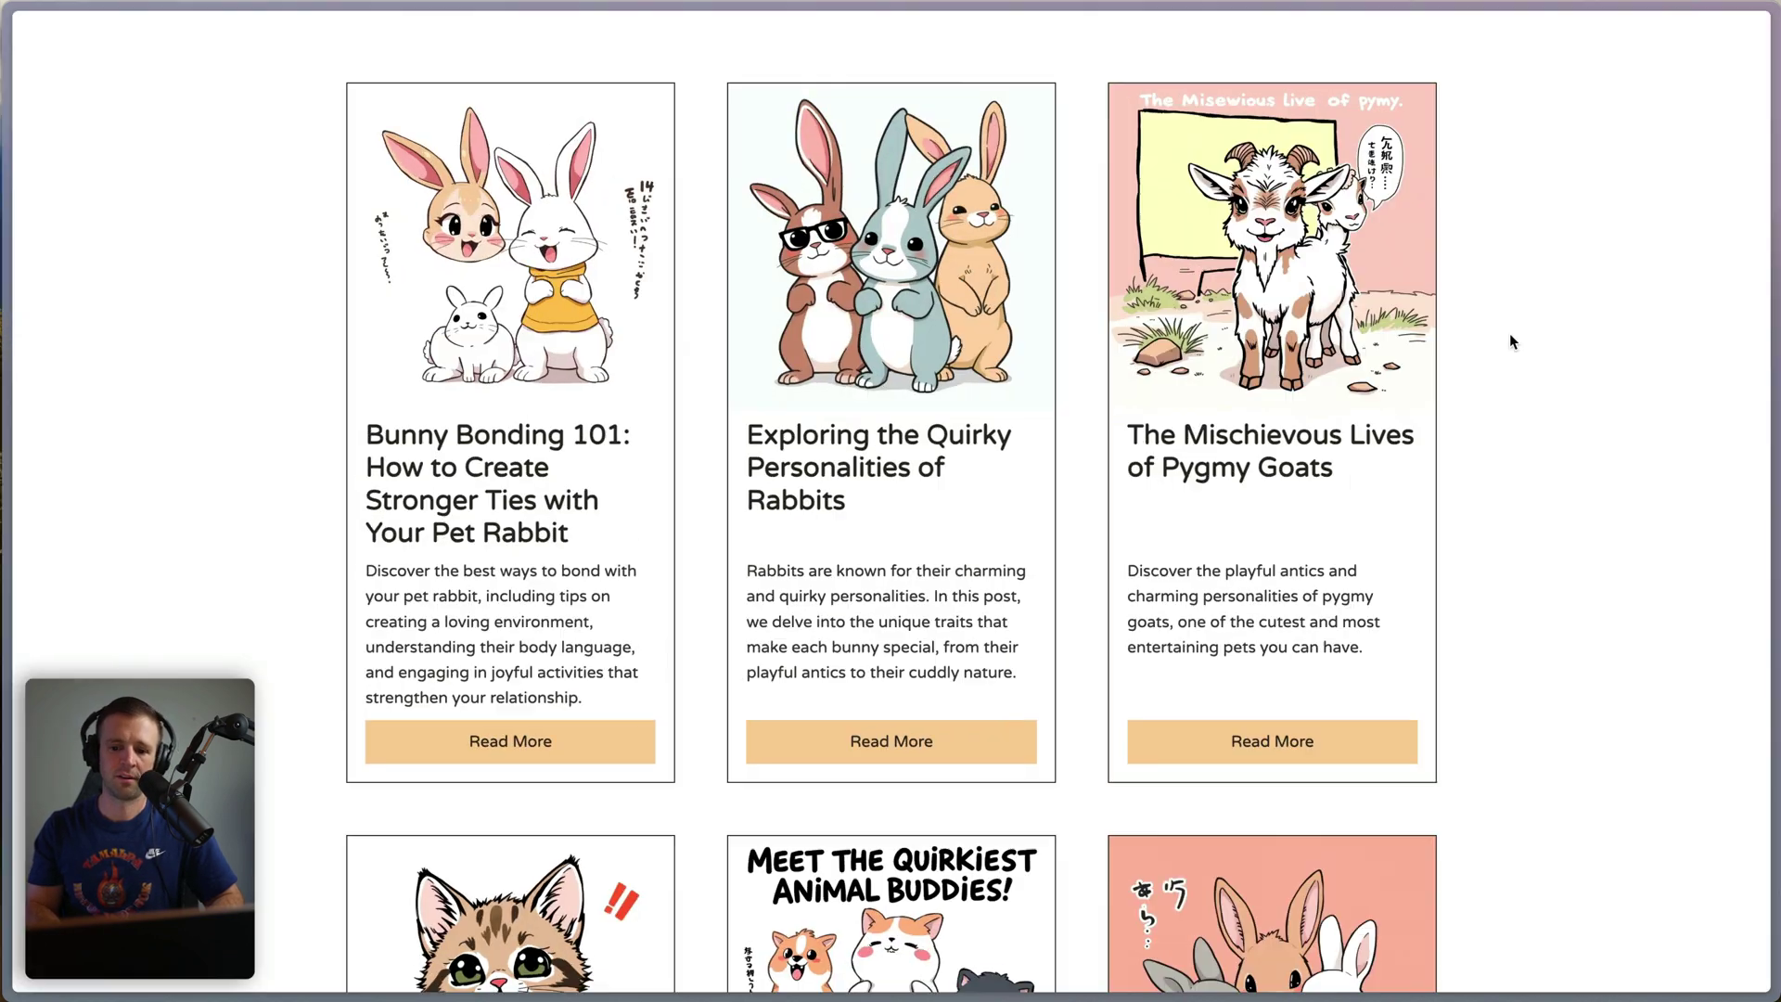
click(1230, 741)
key(alt+Left)
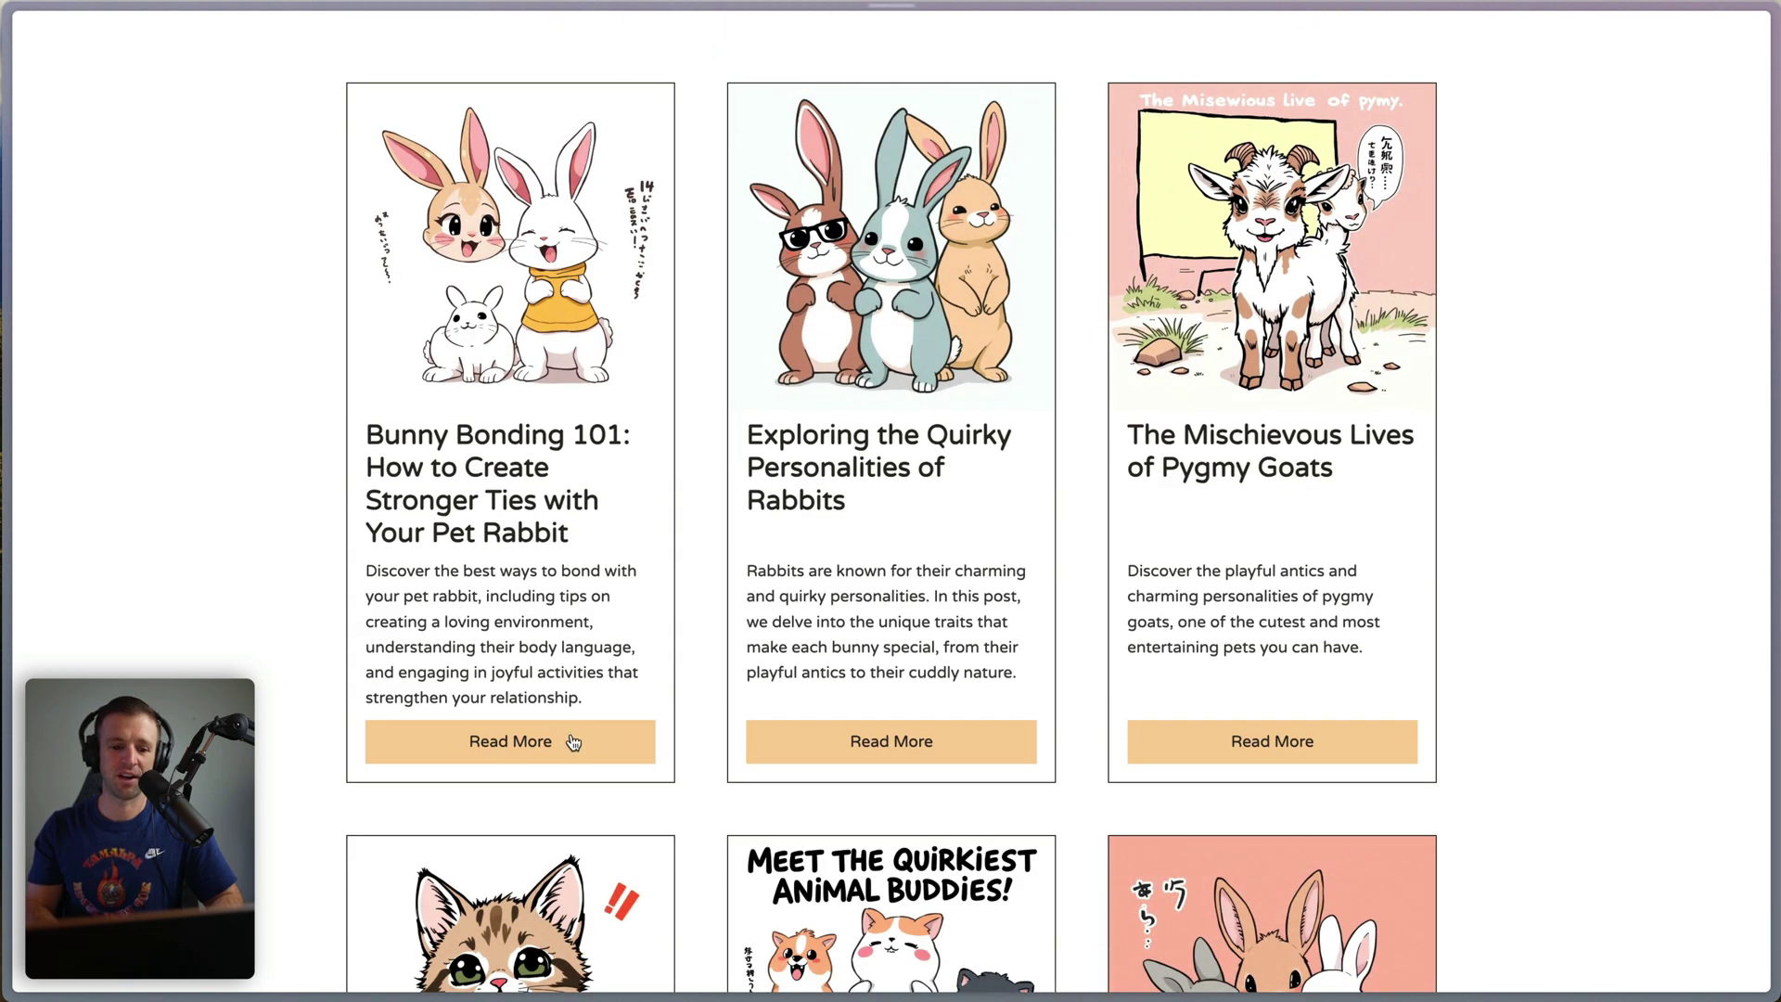
click(573, 742)
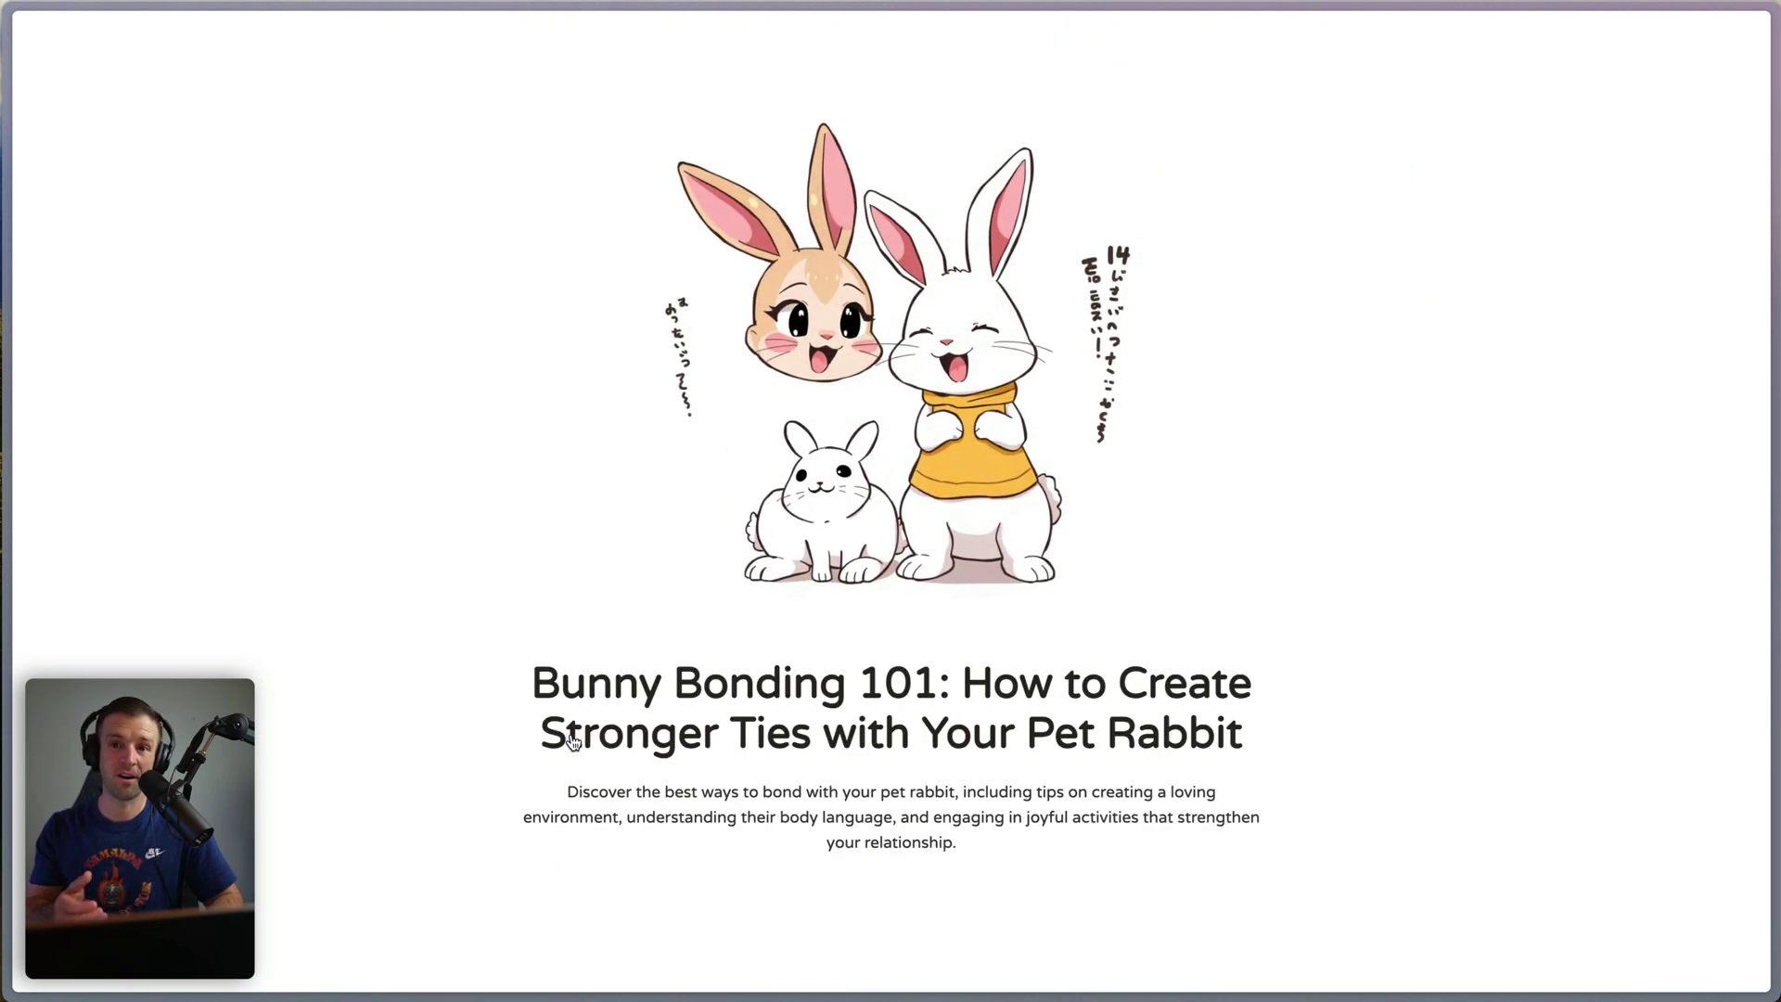
key(alt+Left)
scroll(942, 798, down, 6)
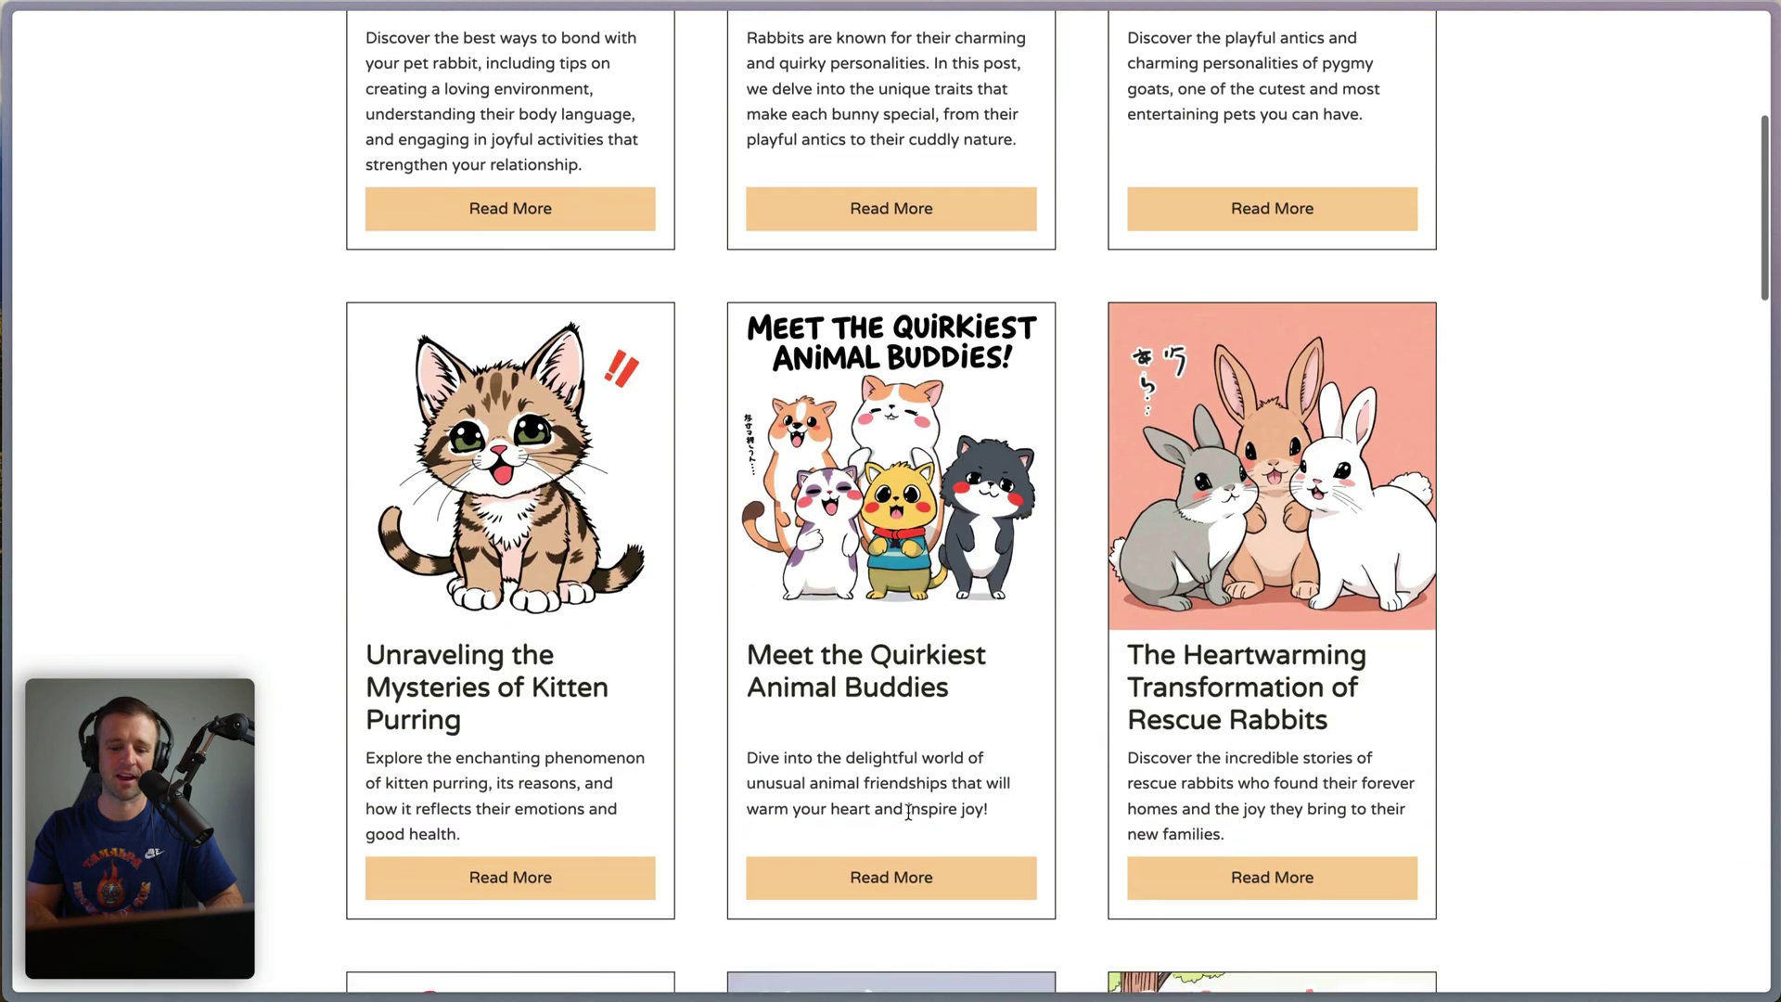
click(892, 874)
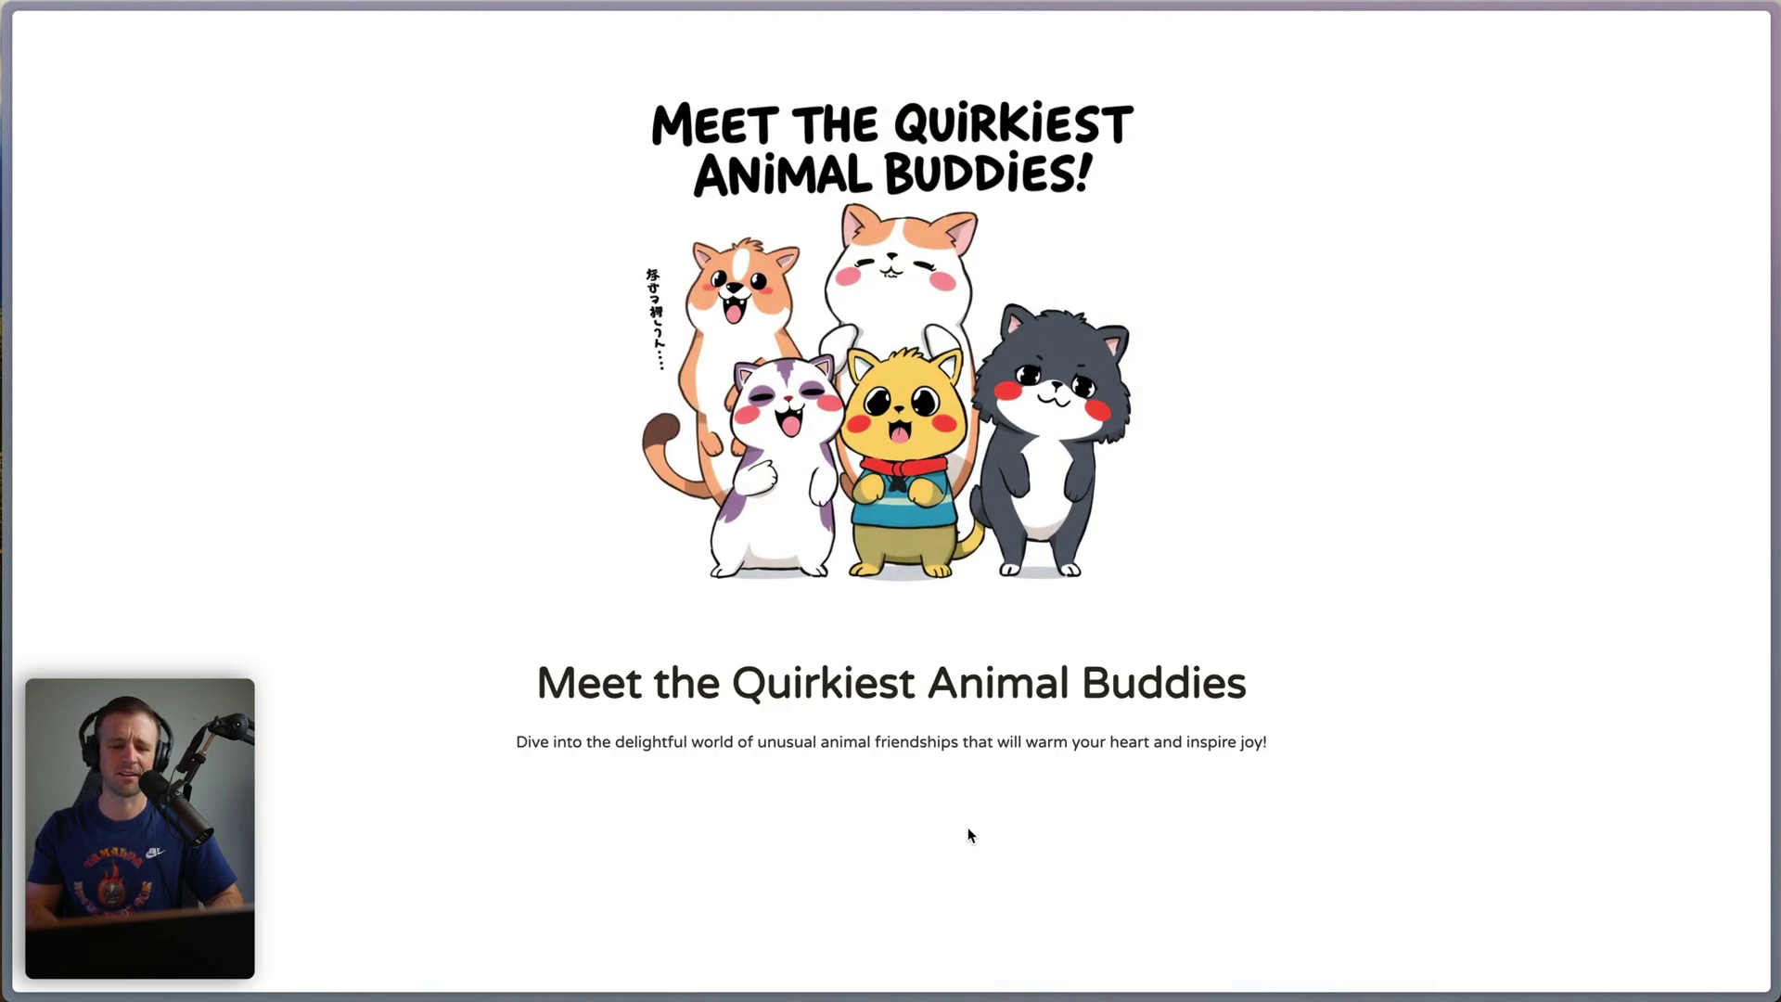
key(alt+Left)
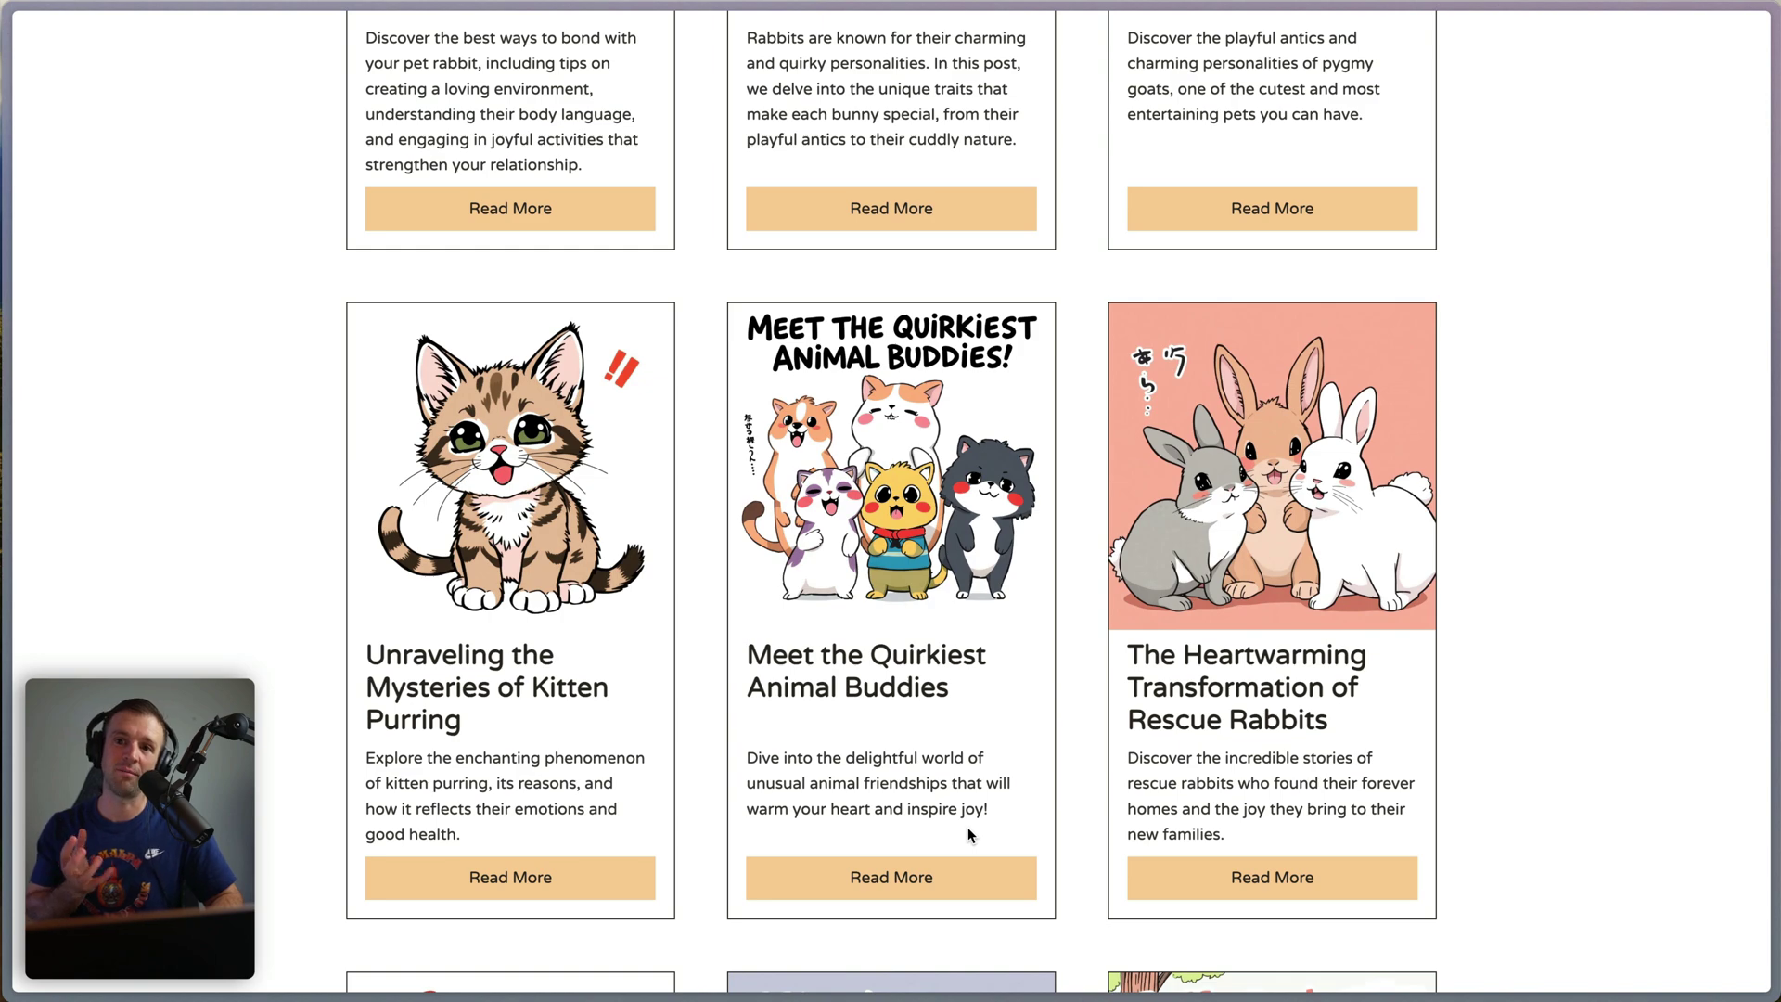
key(Escape)
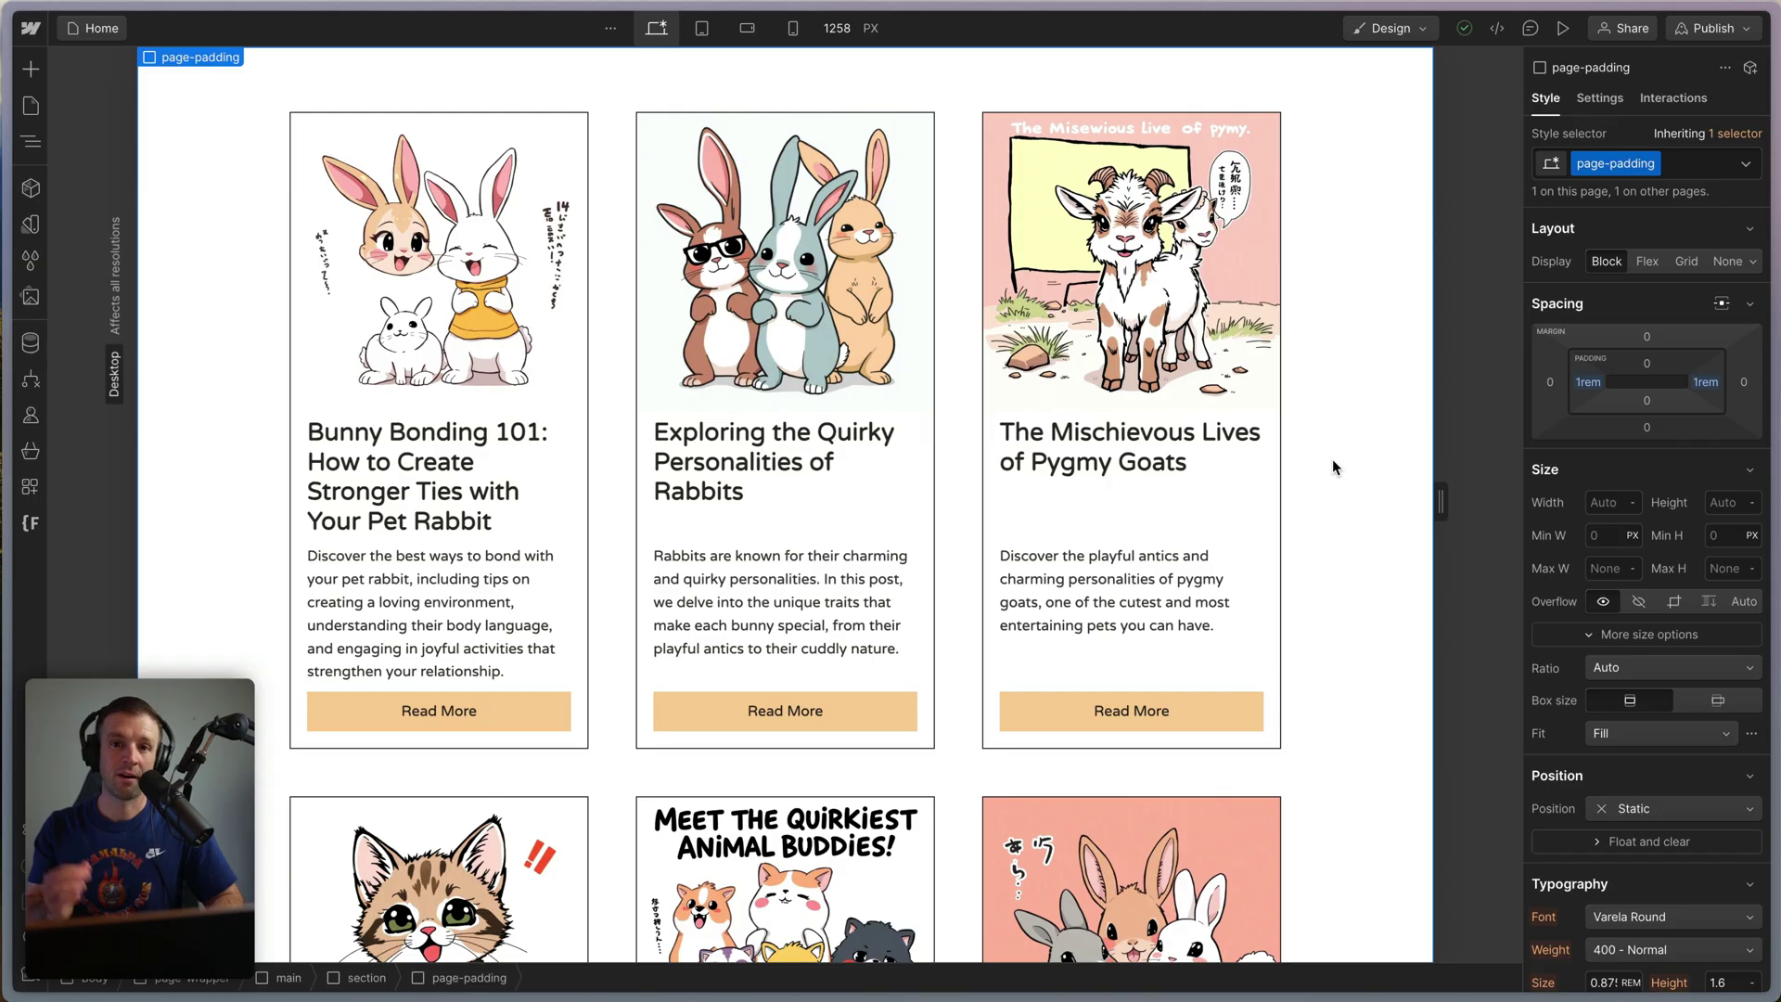
click(796, 438)
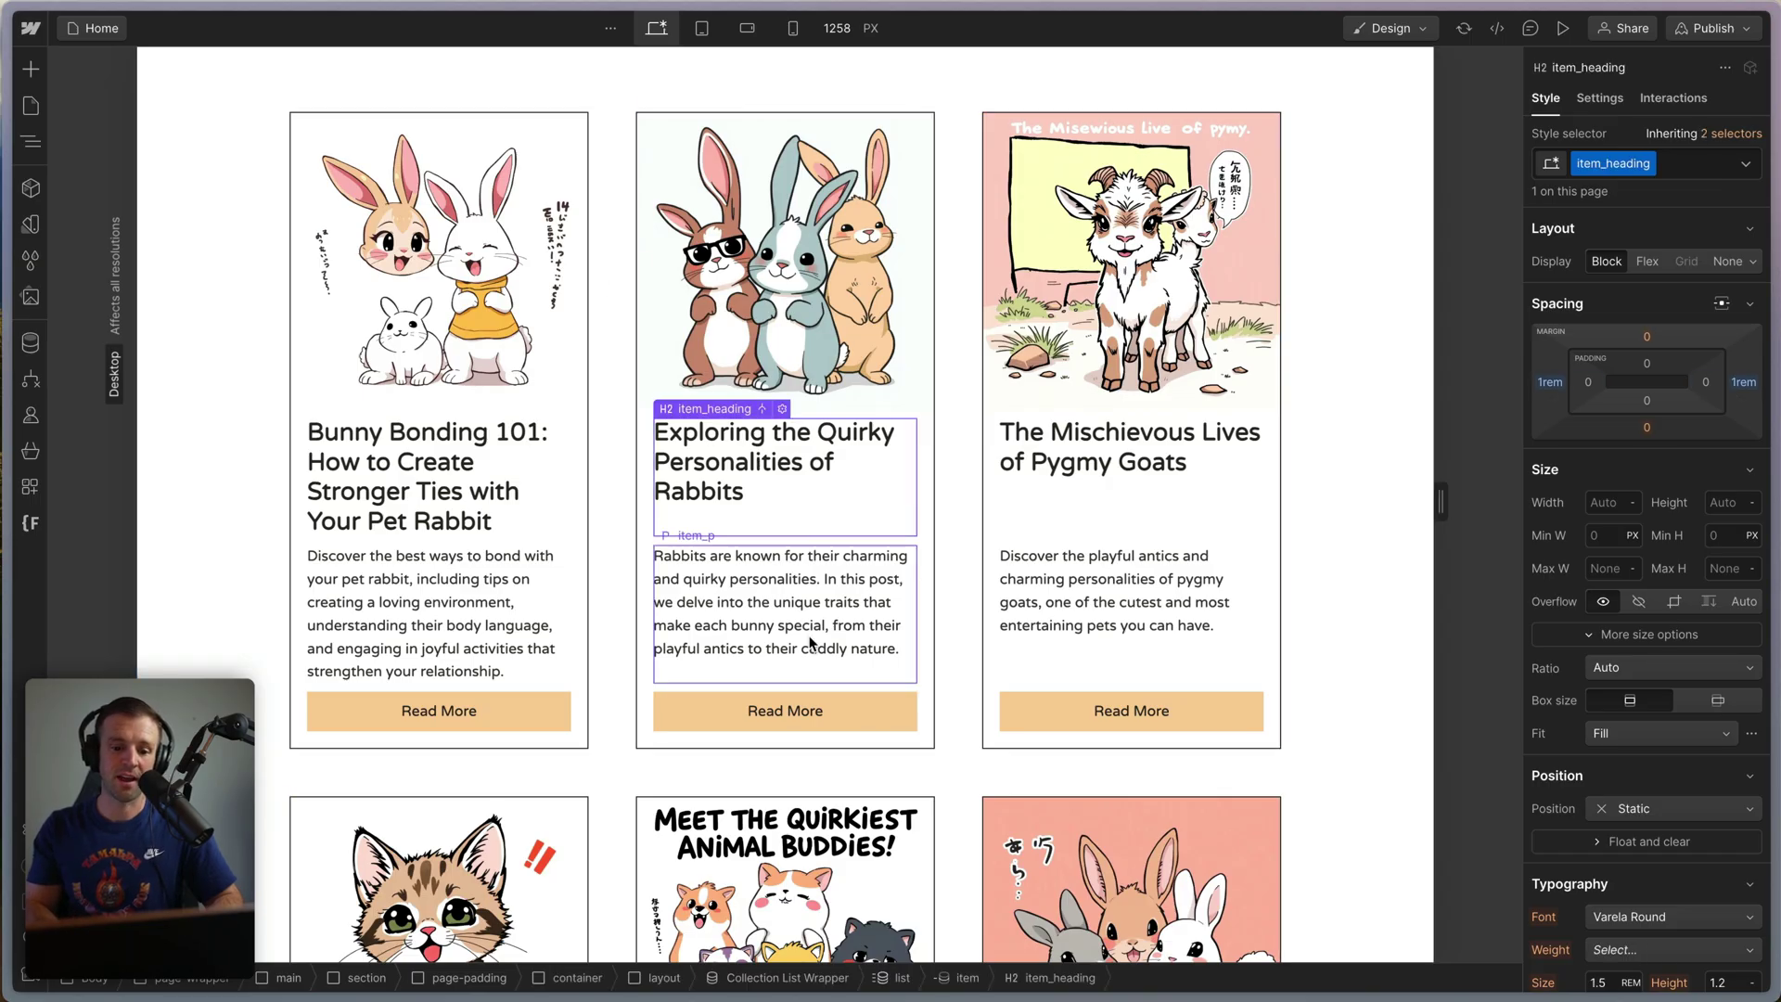
click(848, 614)
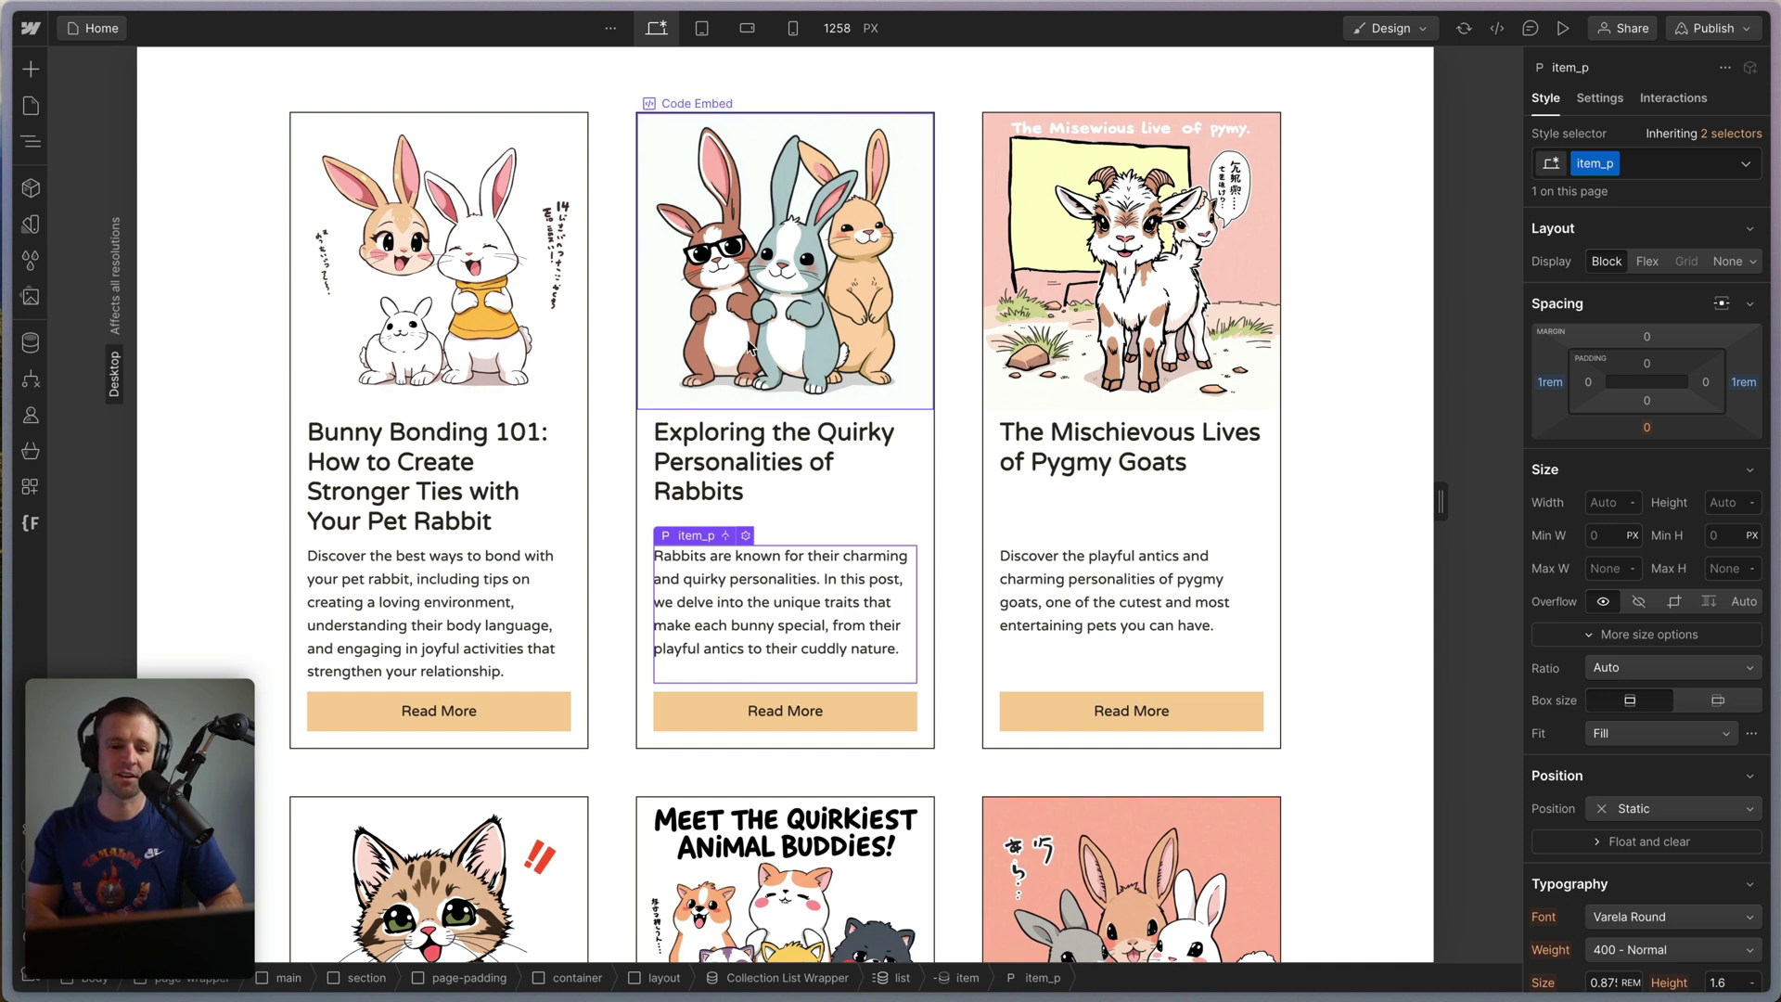
click(738, 277)
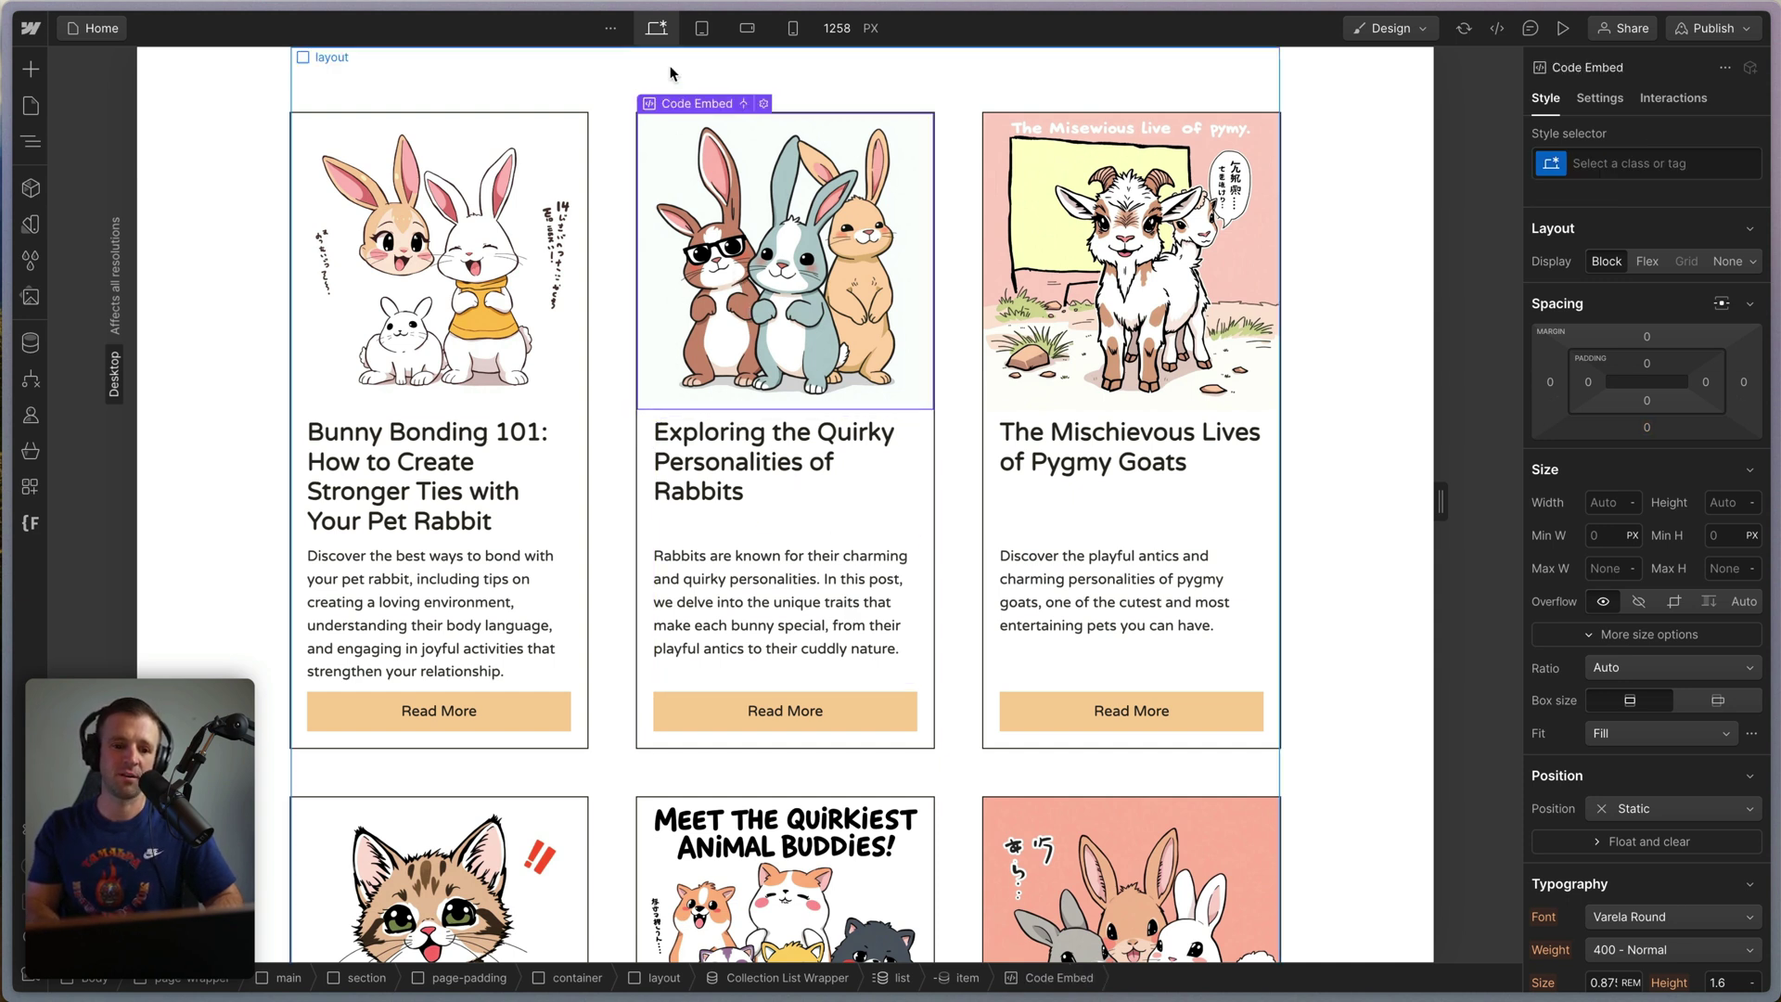
click(734, 458)
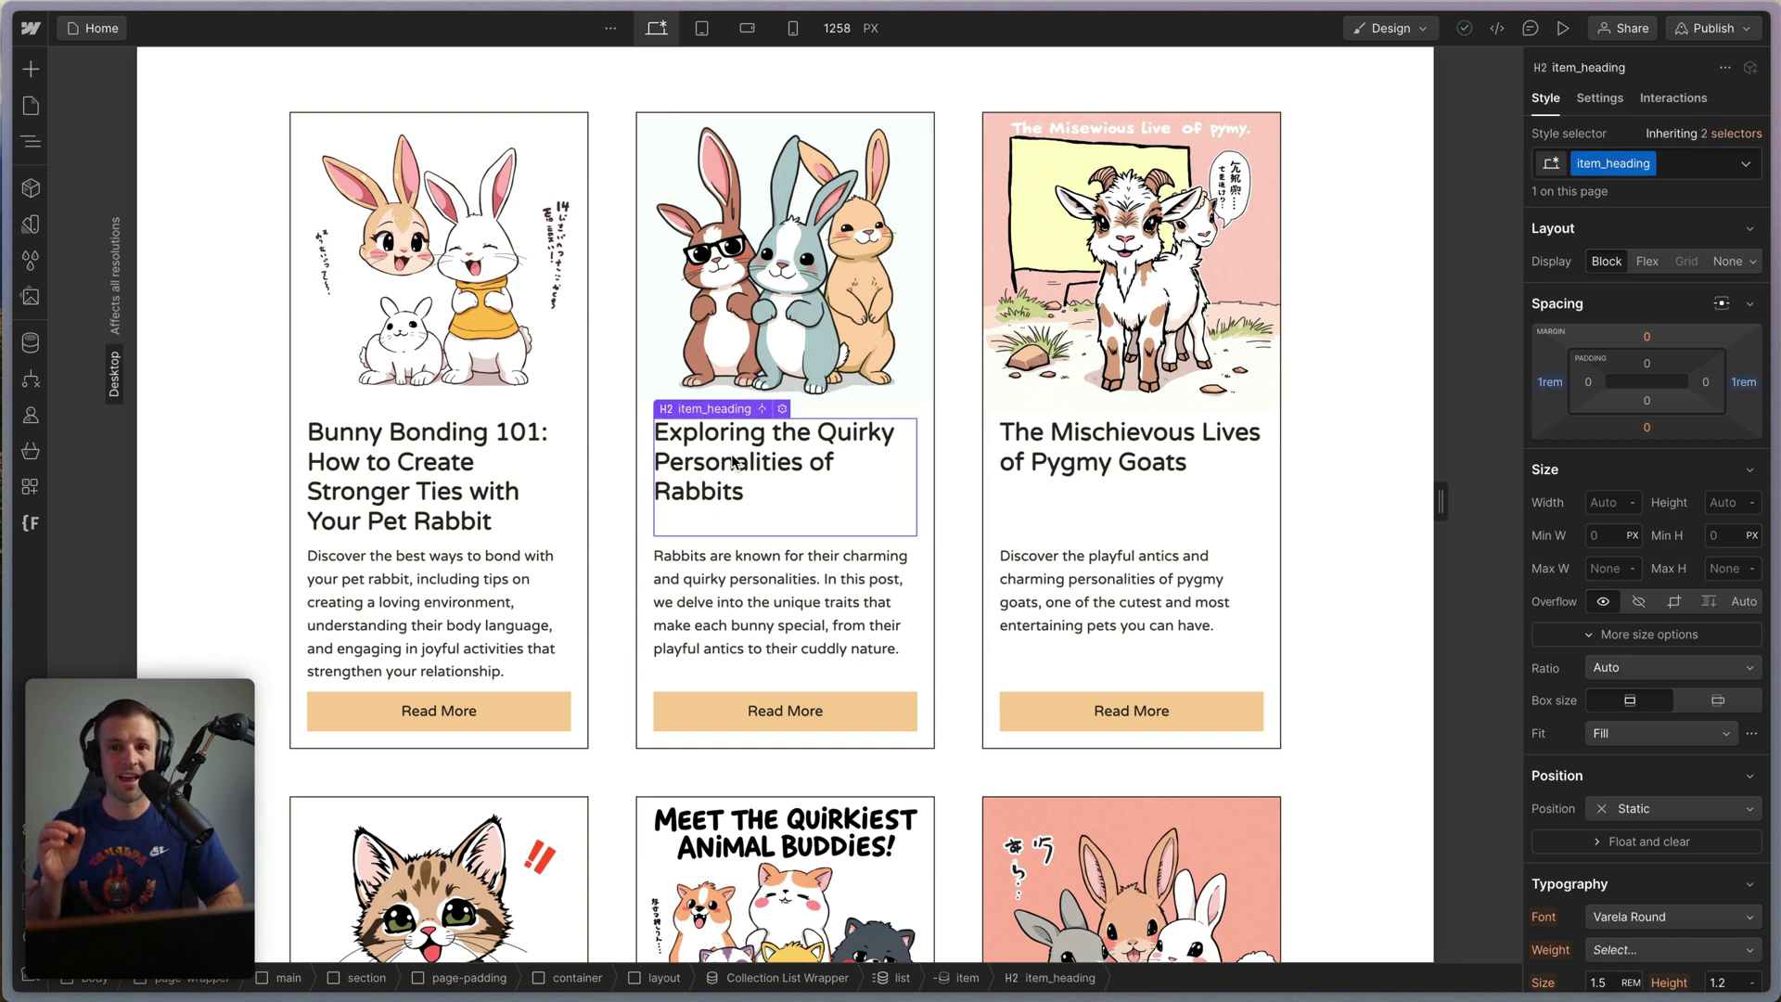
click(960, 620)
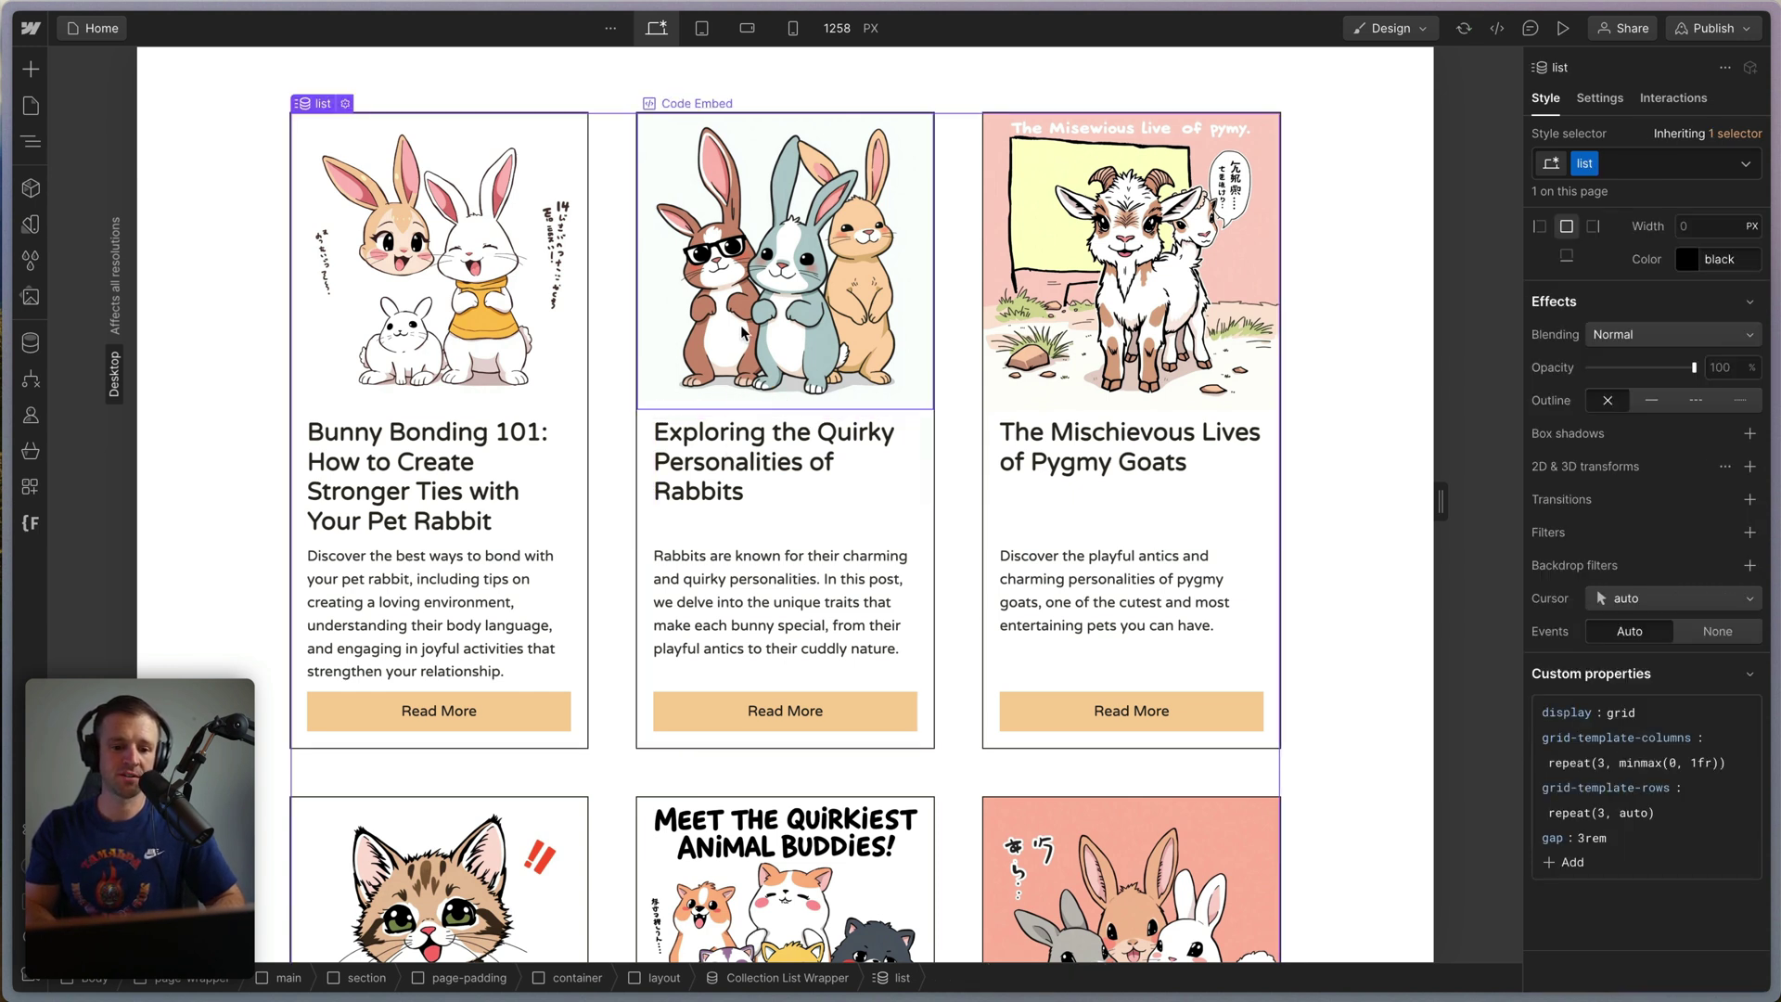
click(733, 464)
click(723, 627)
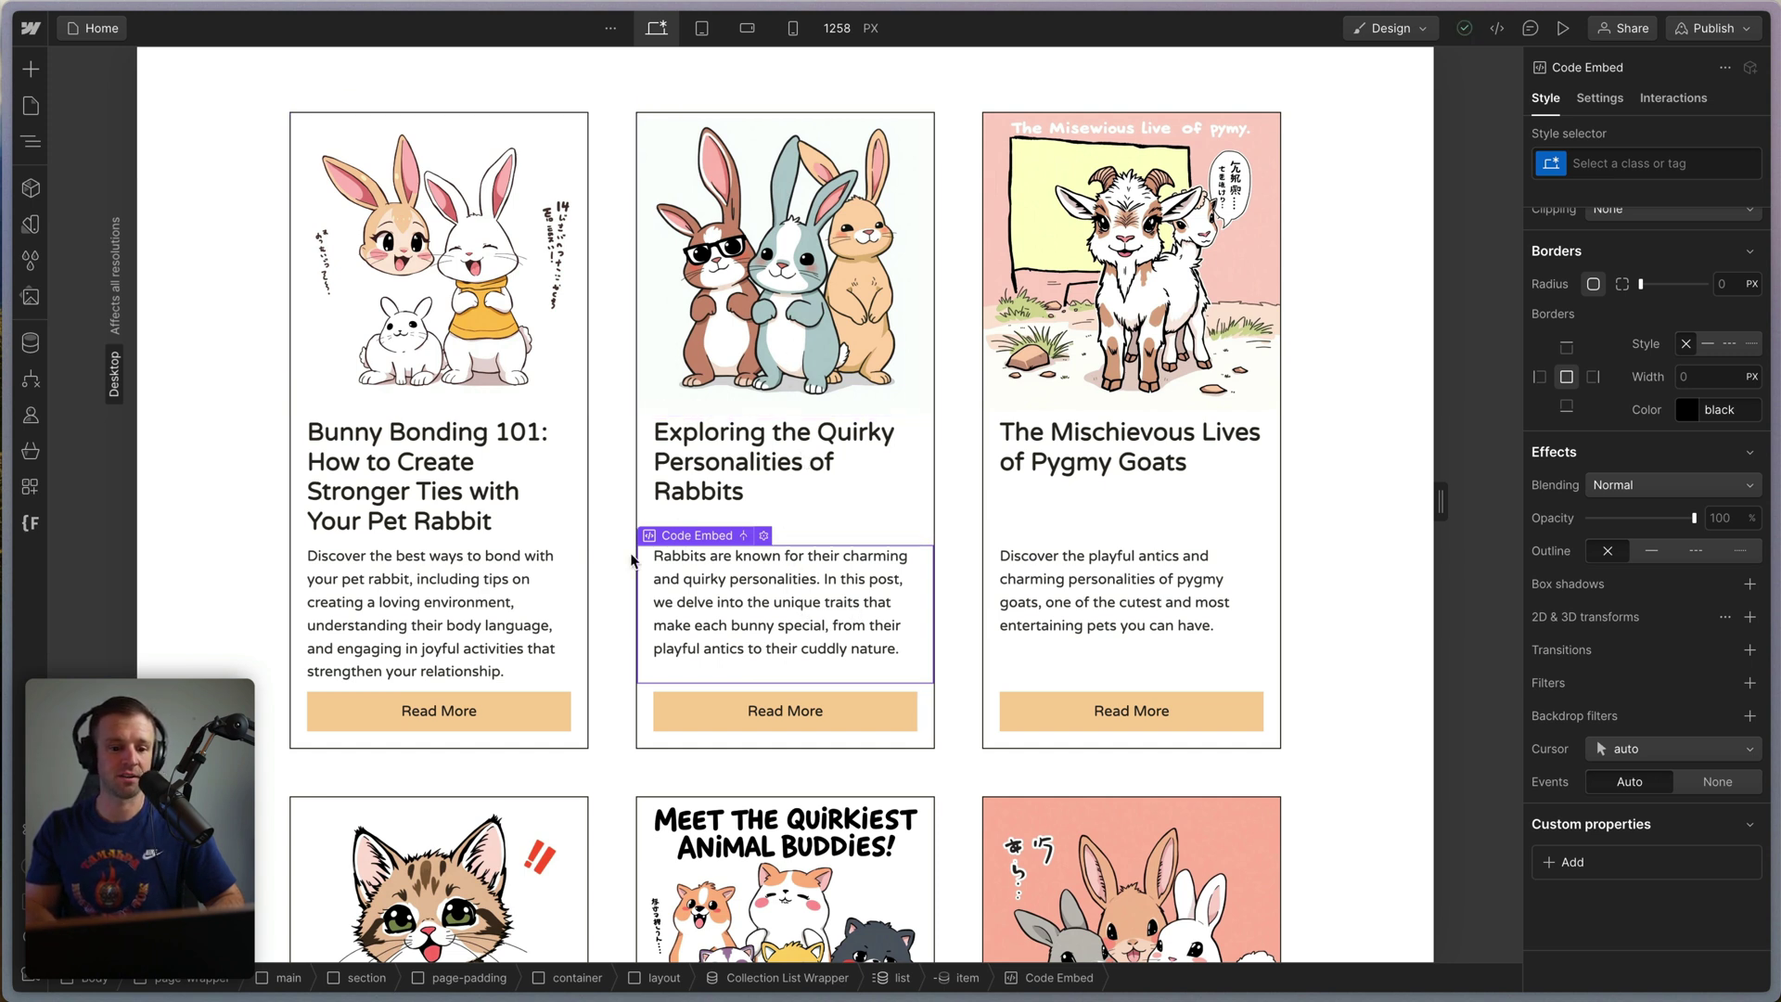
click(30, 141)
click(200, 324)
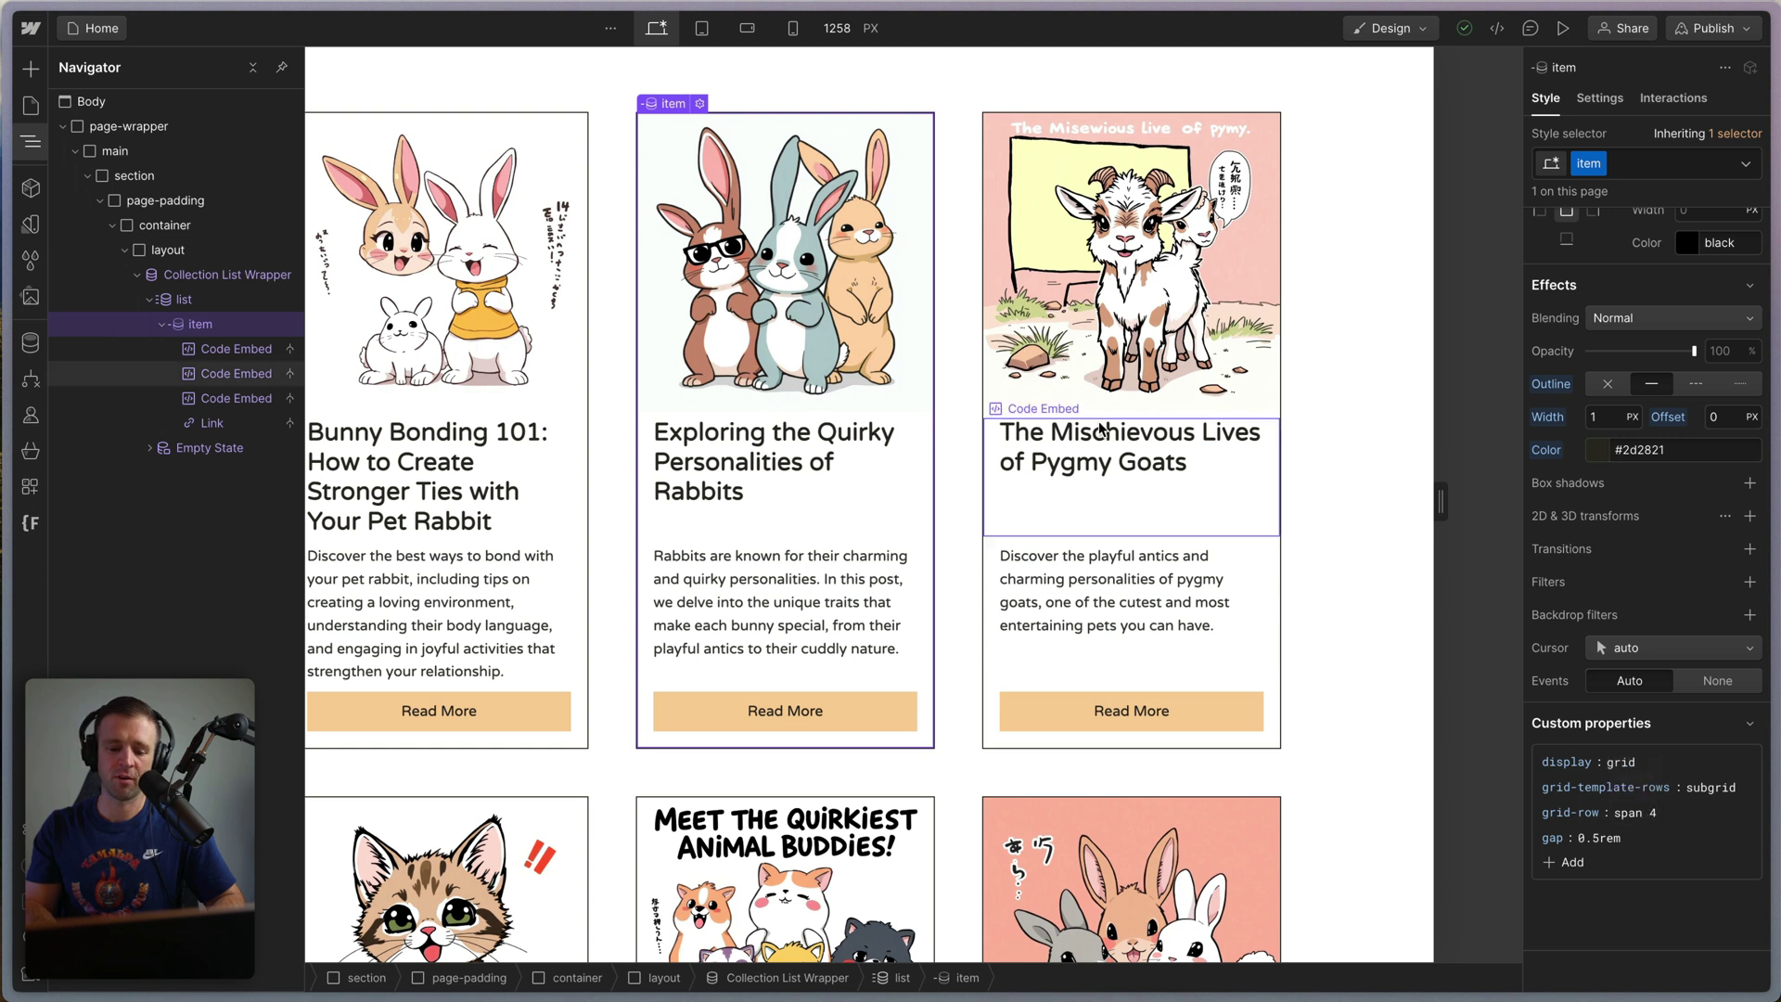
click(879, 439)
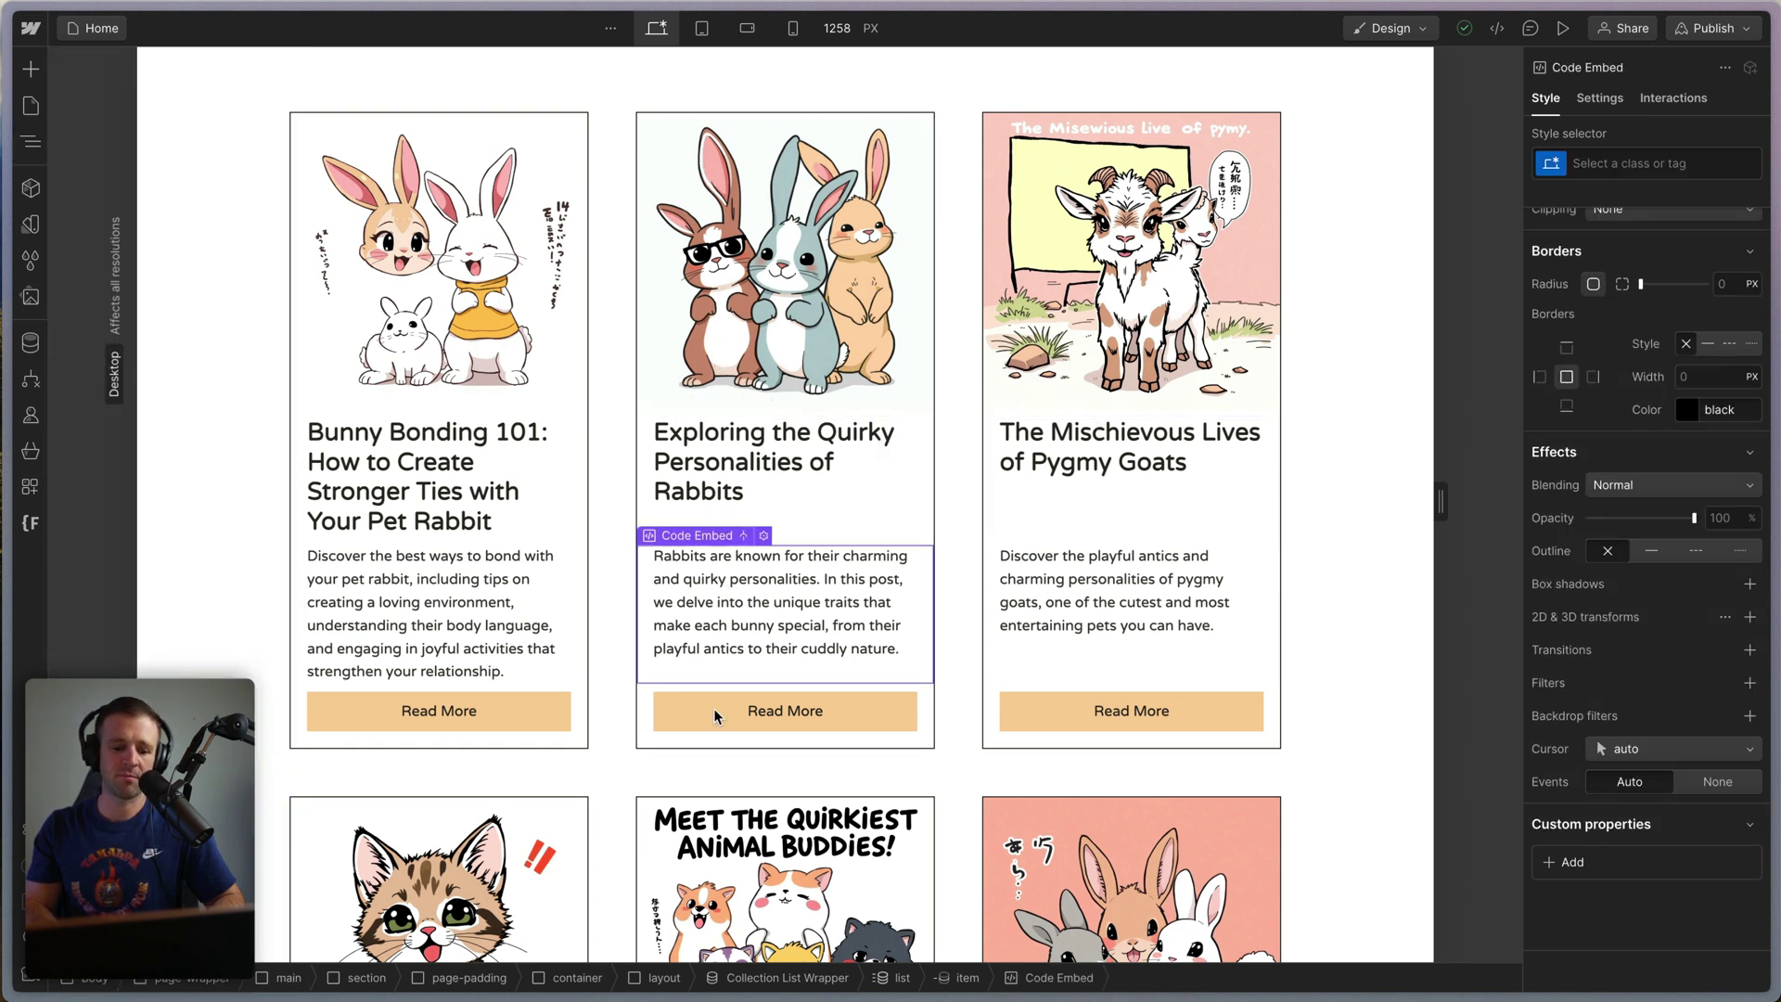
click(686, 697)
click(720, 464)
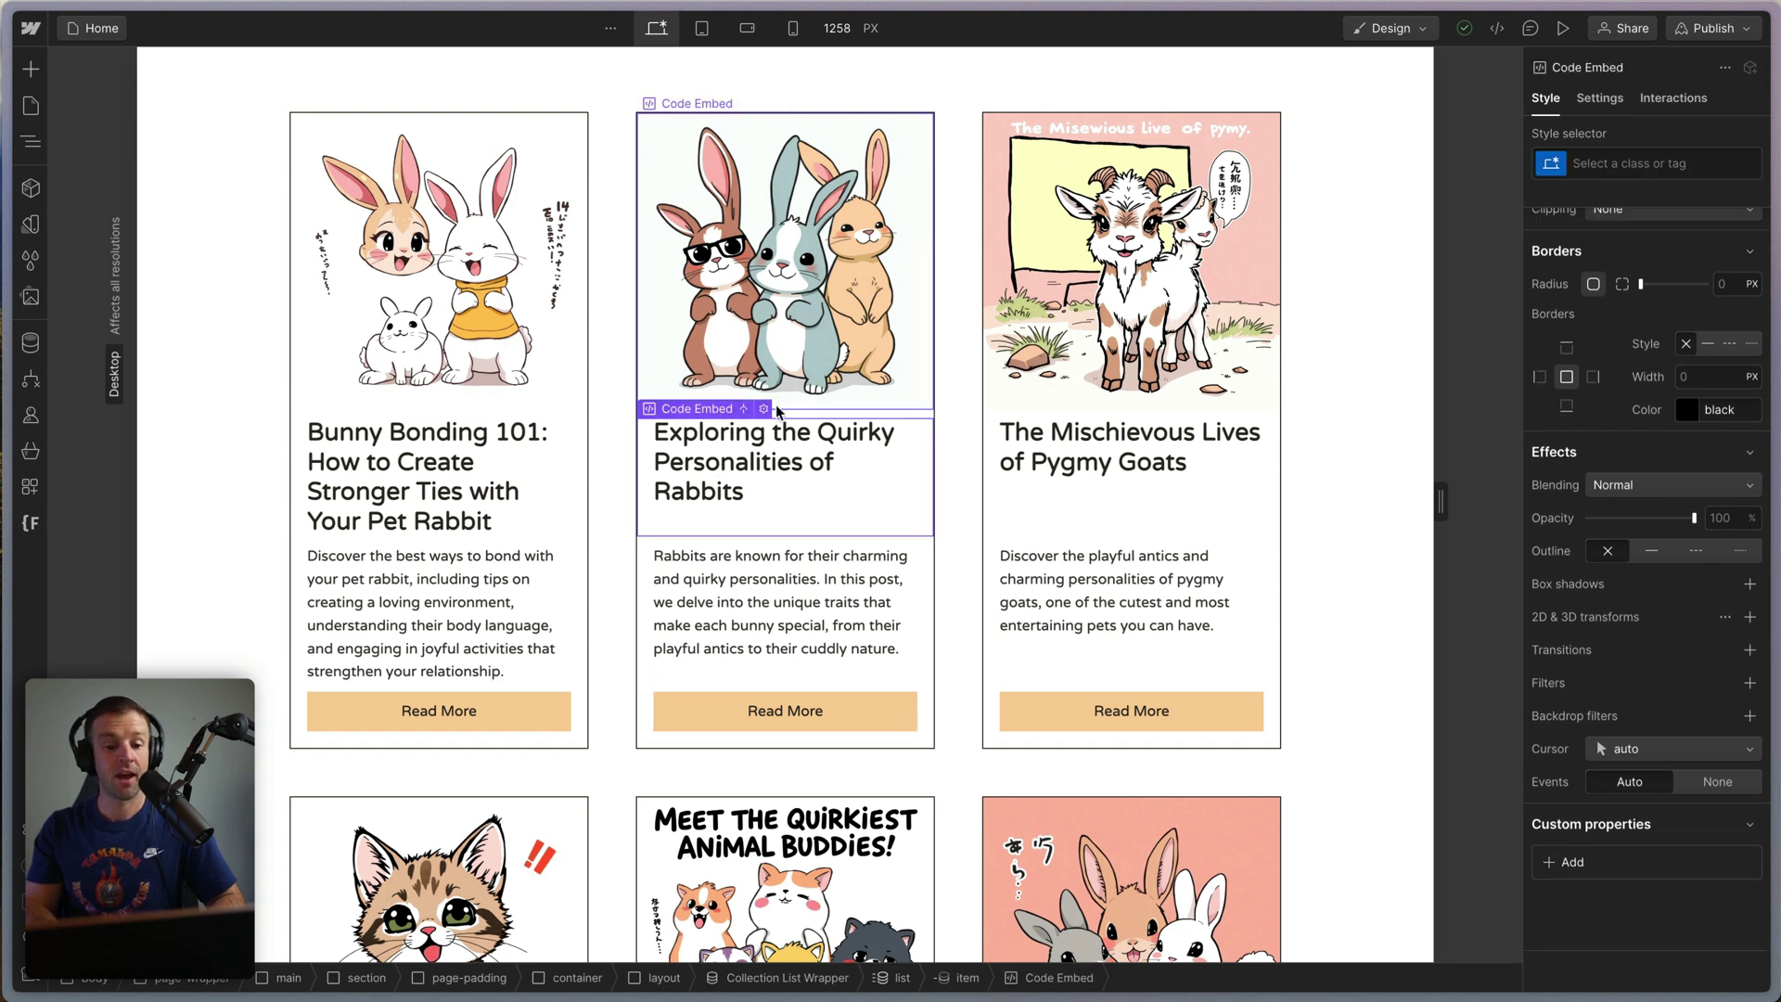
Review the title embed's code, noting its heading class and the -name suffix after Slug.
click(763, 409)
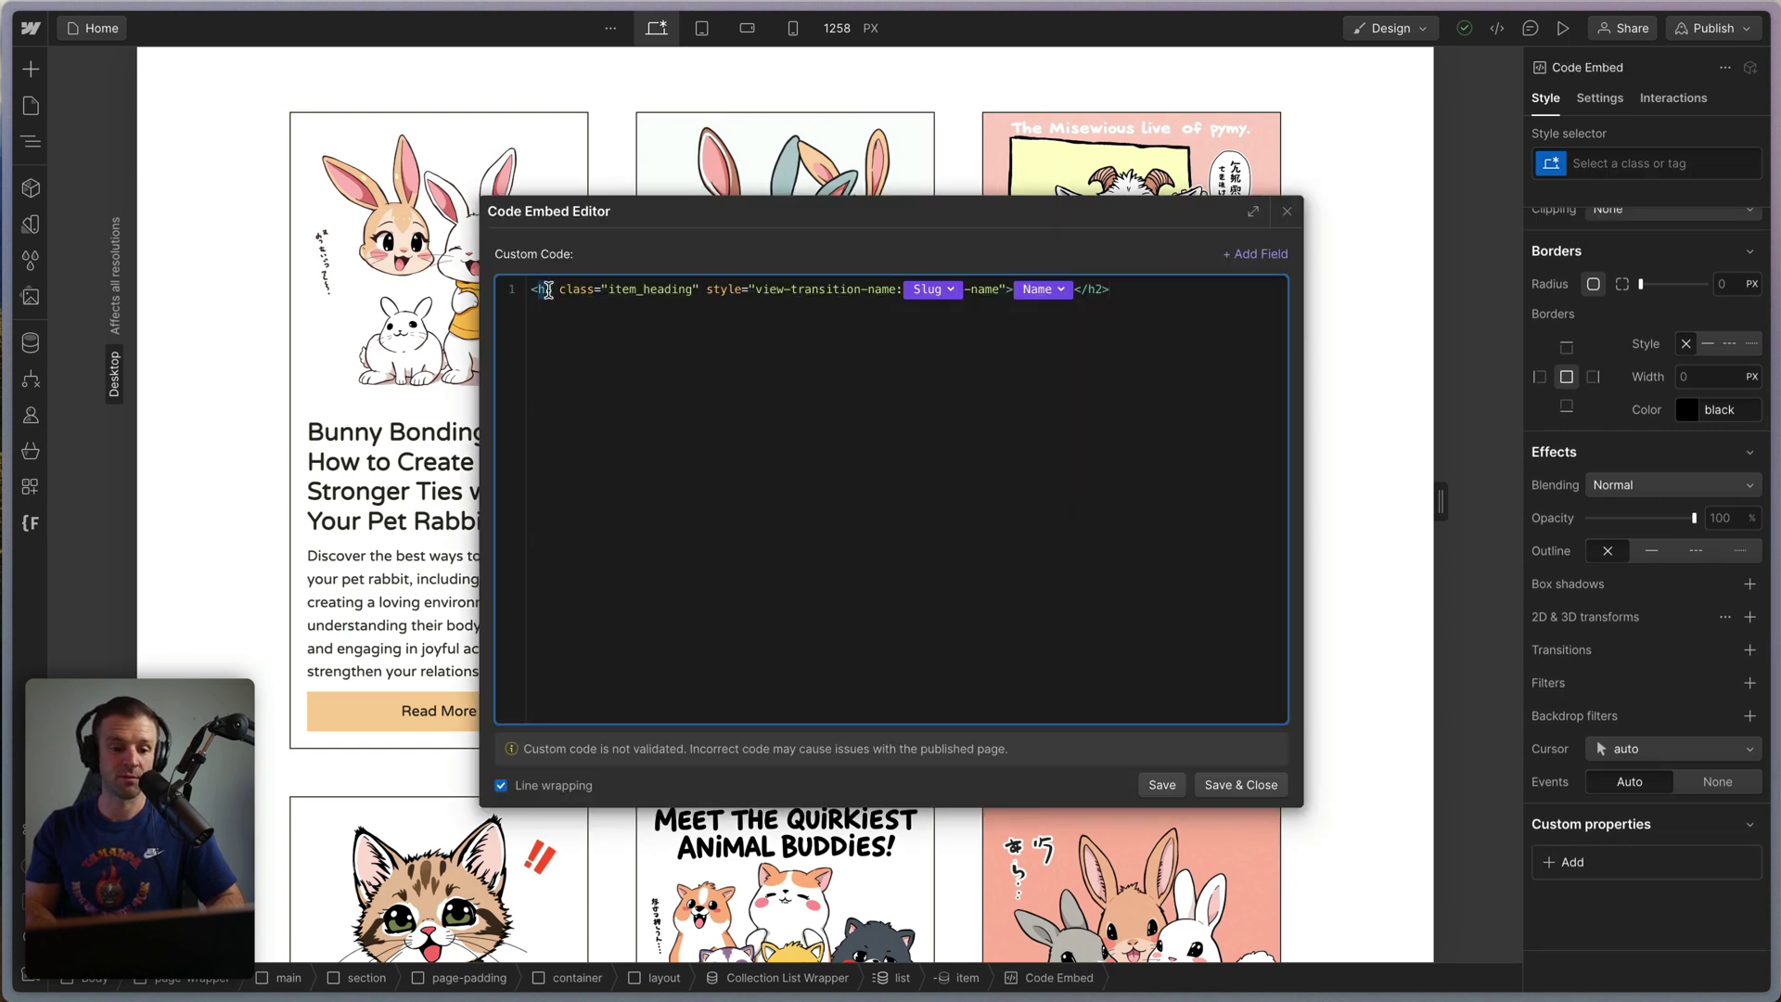
drag(573, 289, 684, 289)
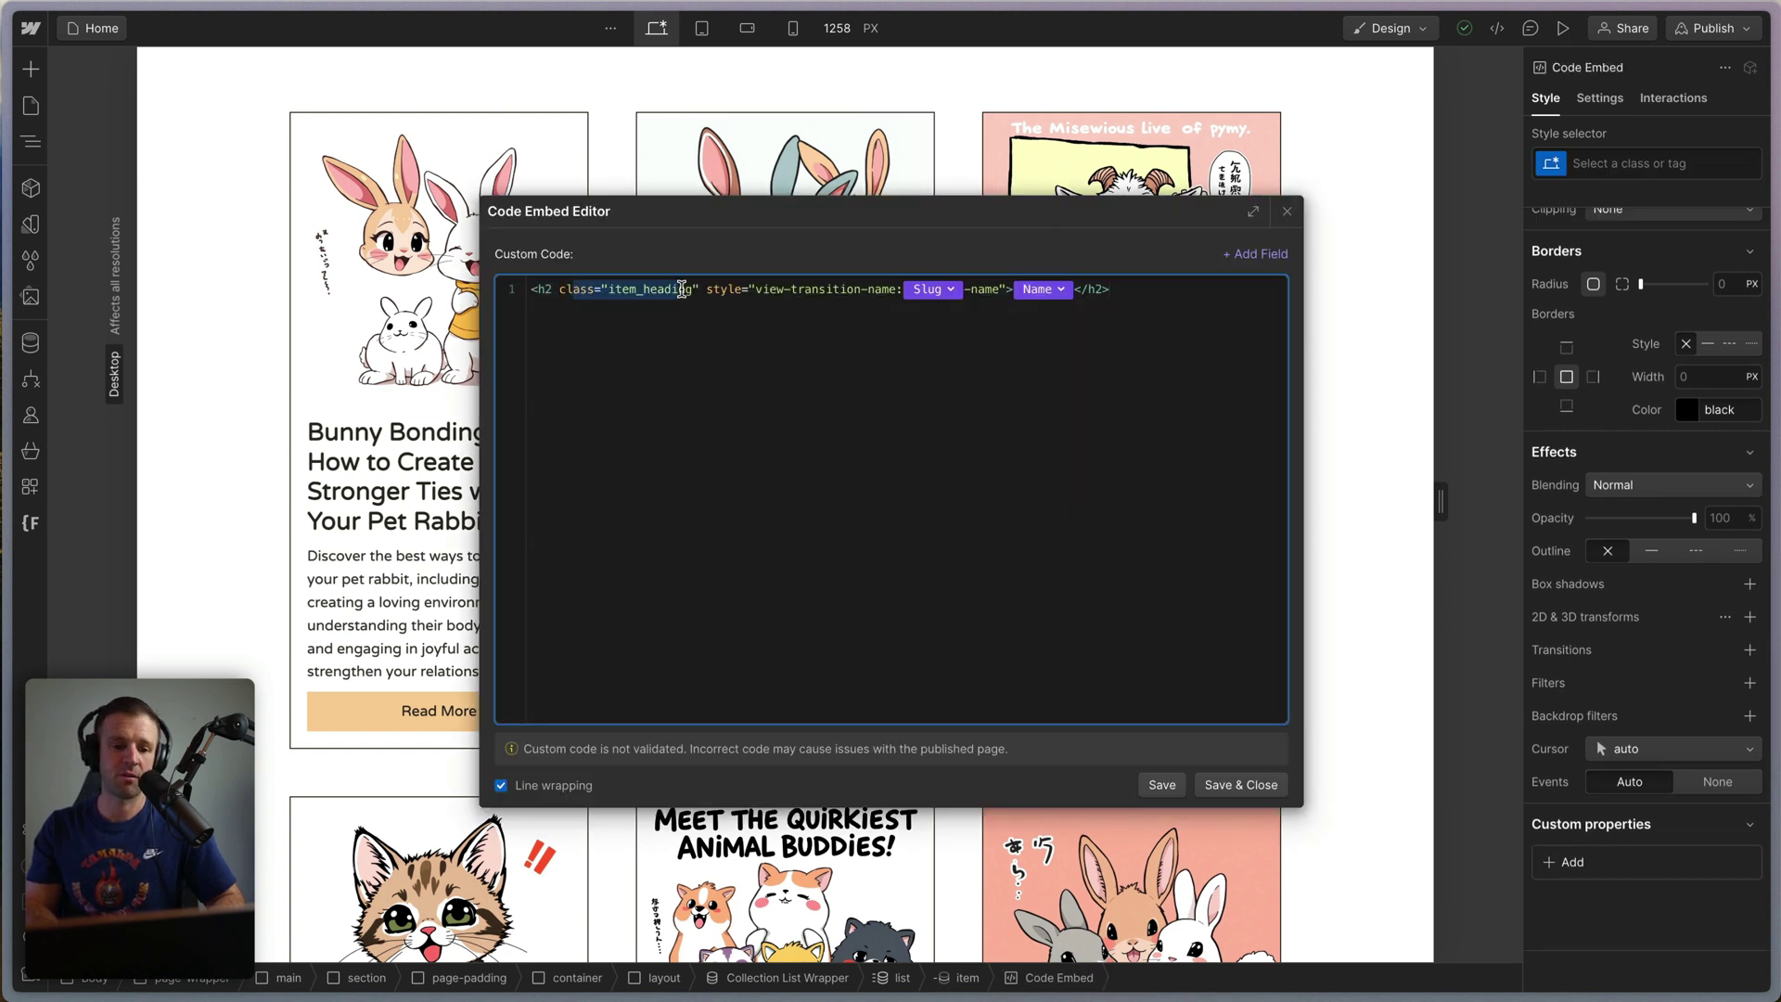
click(728, 290)
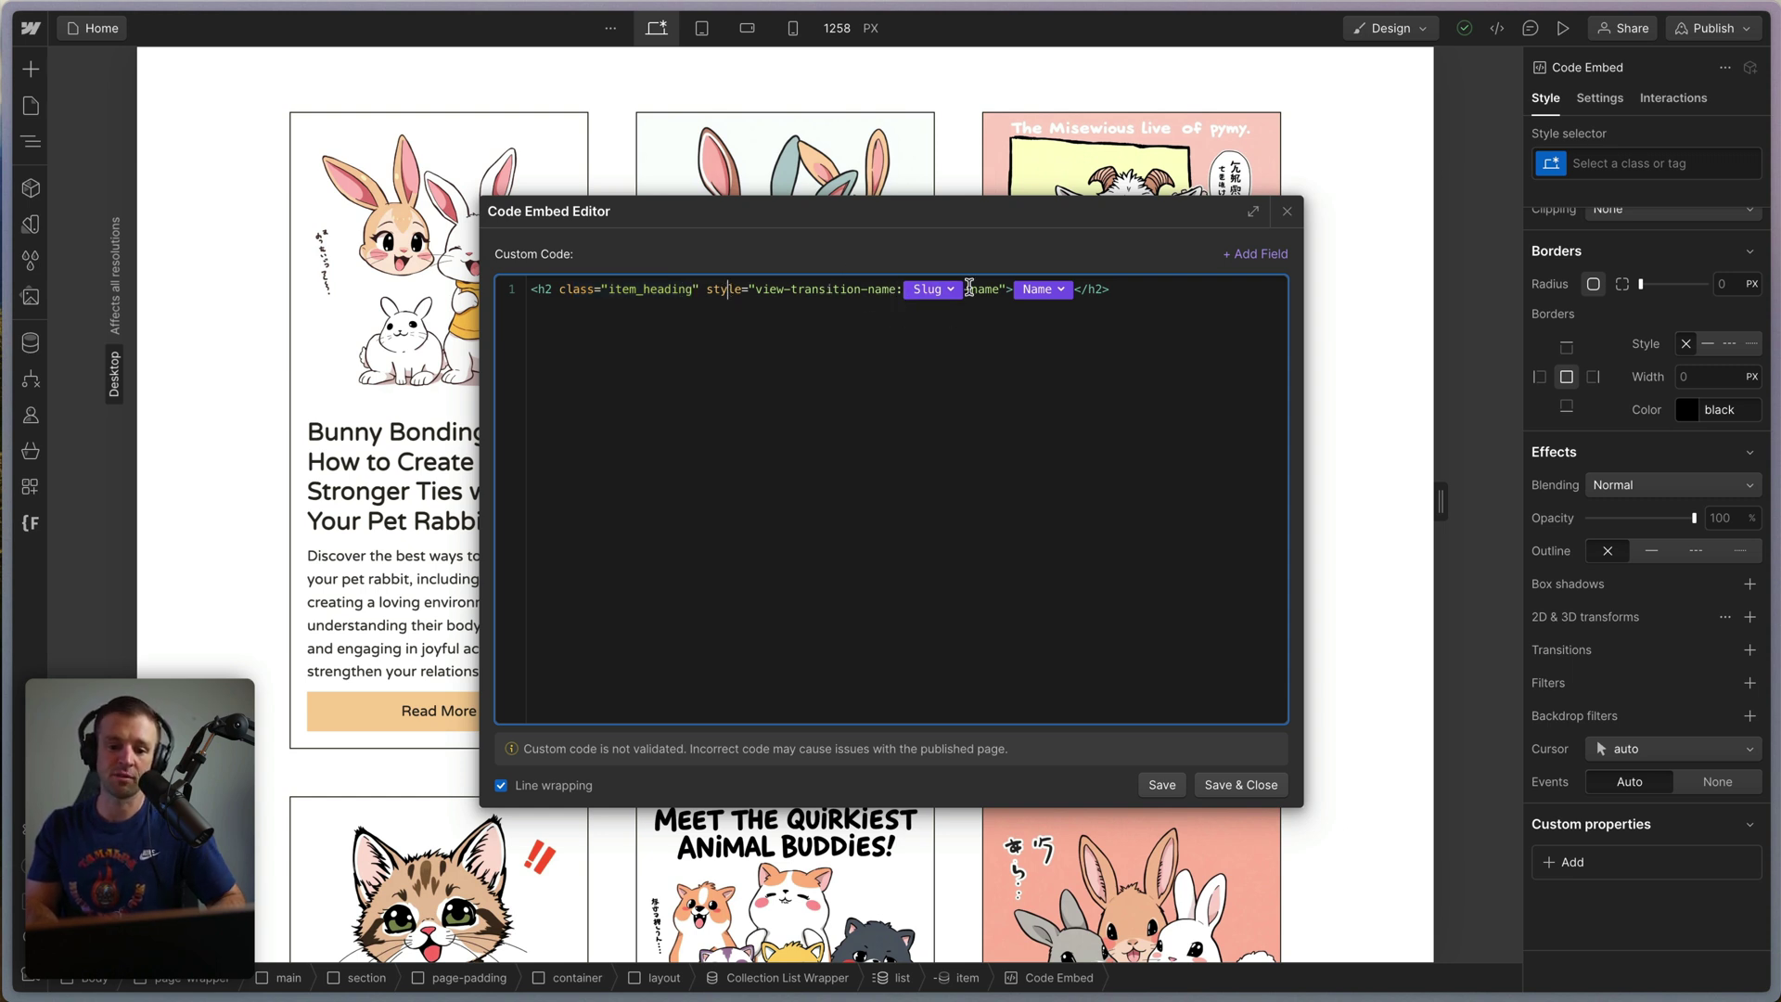
drag(967, 290, 998, 289)
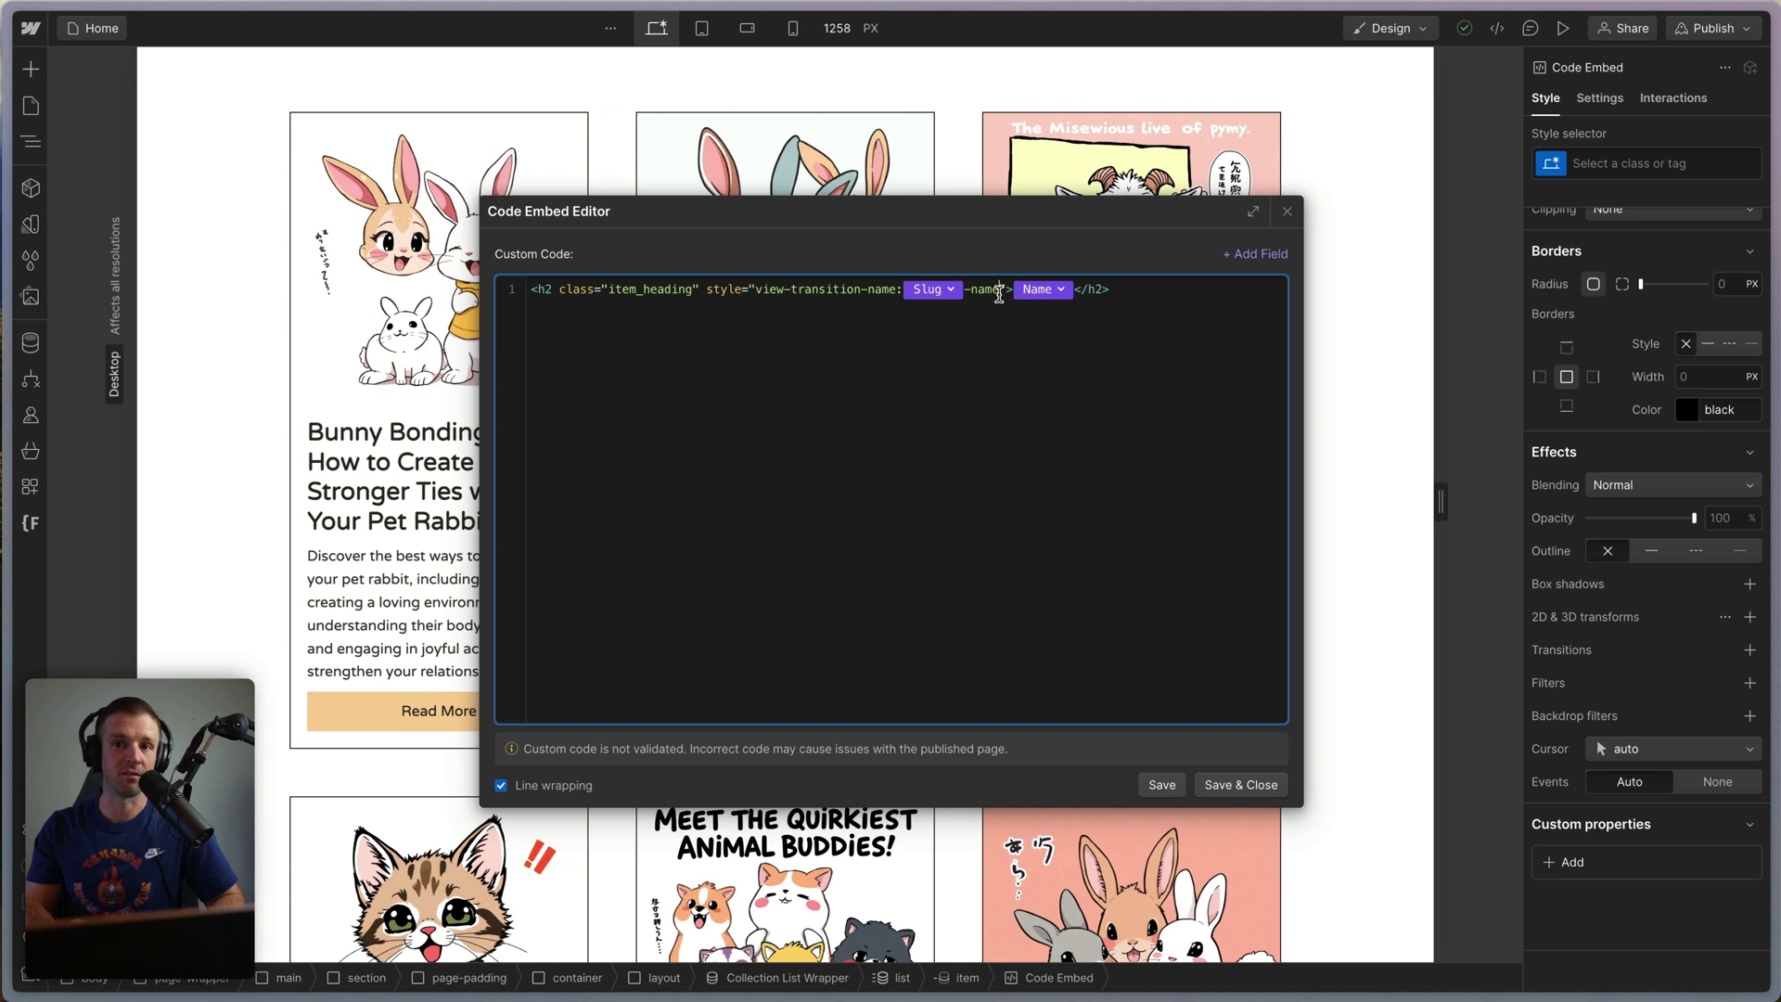
click(1287, 210)
Check the image embed's -img suffix after Slug and the description embed's code.
click(753, 268)
click(764, 103)
drag(1059, 290, 1102, 283)
click(1286, 211)
click(767, 567)
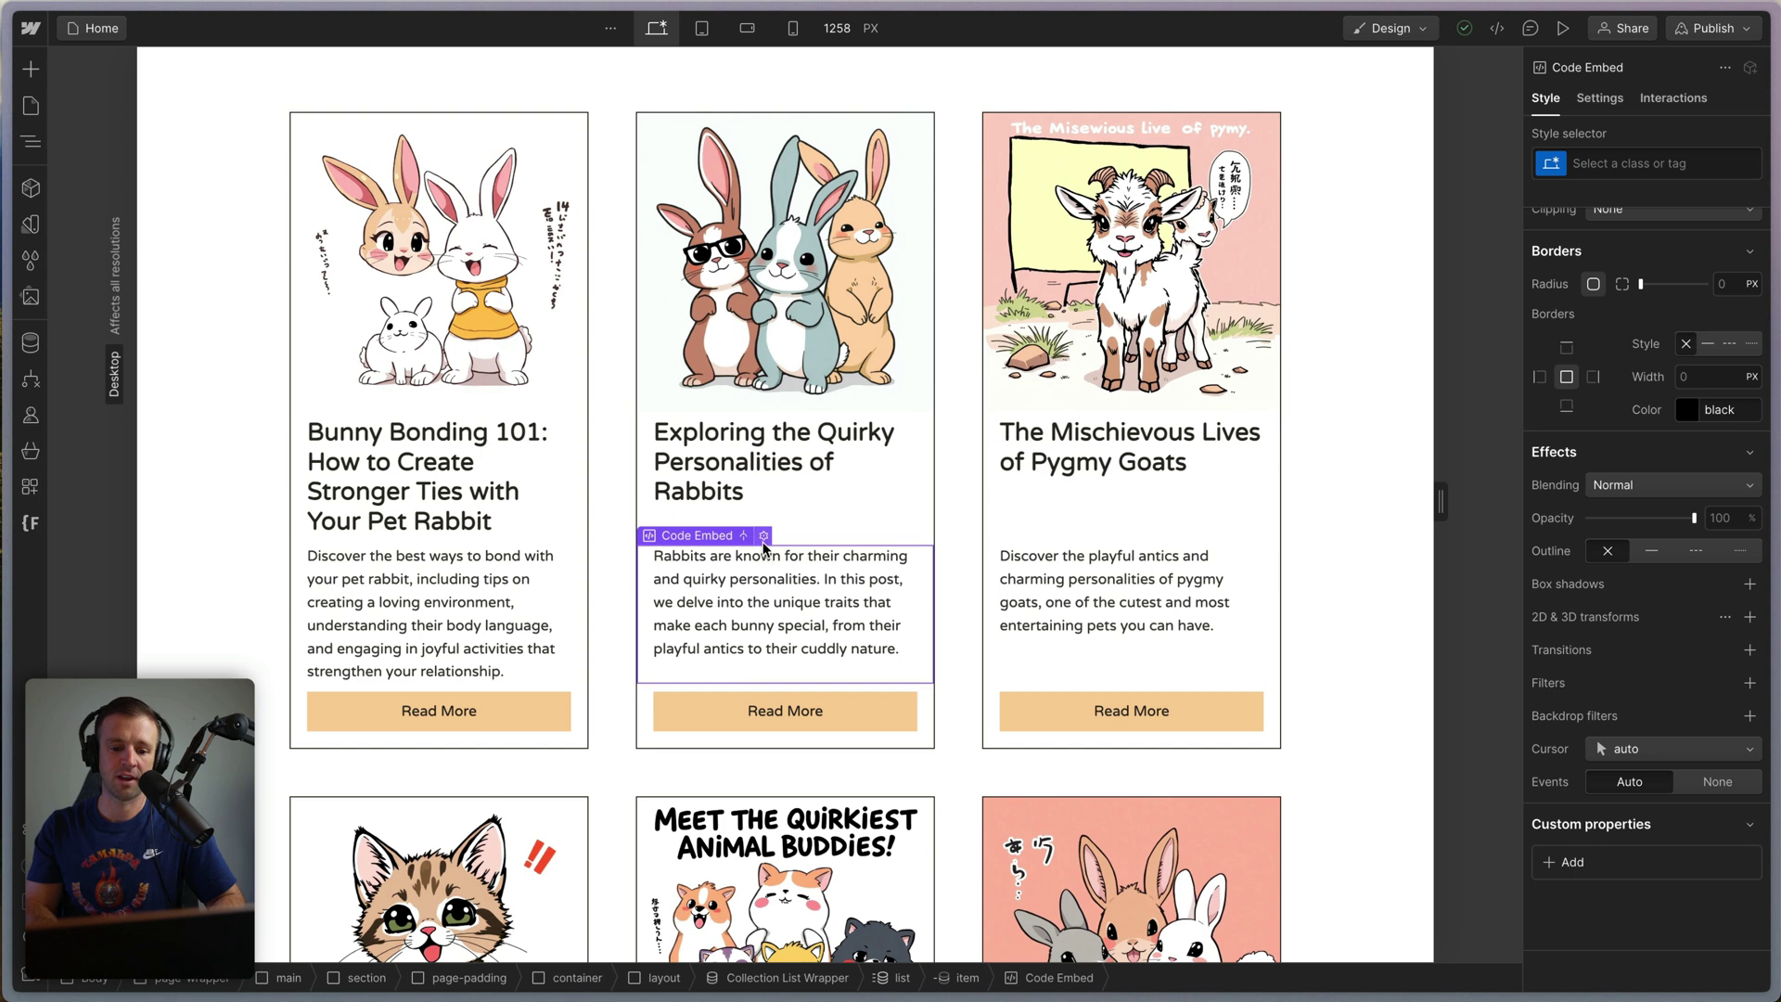
click(764, 536)
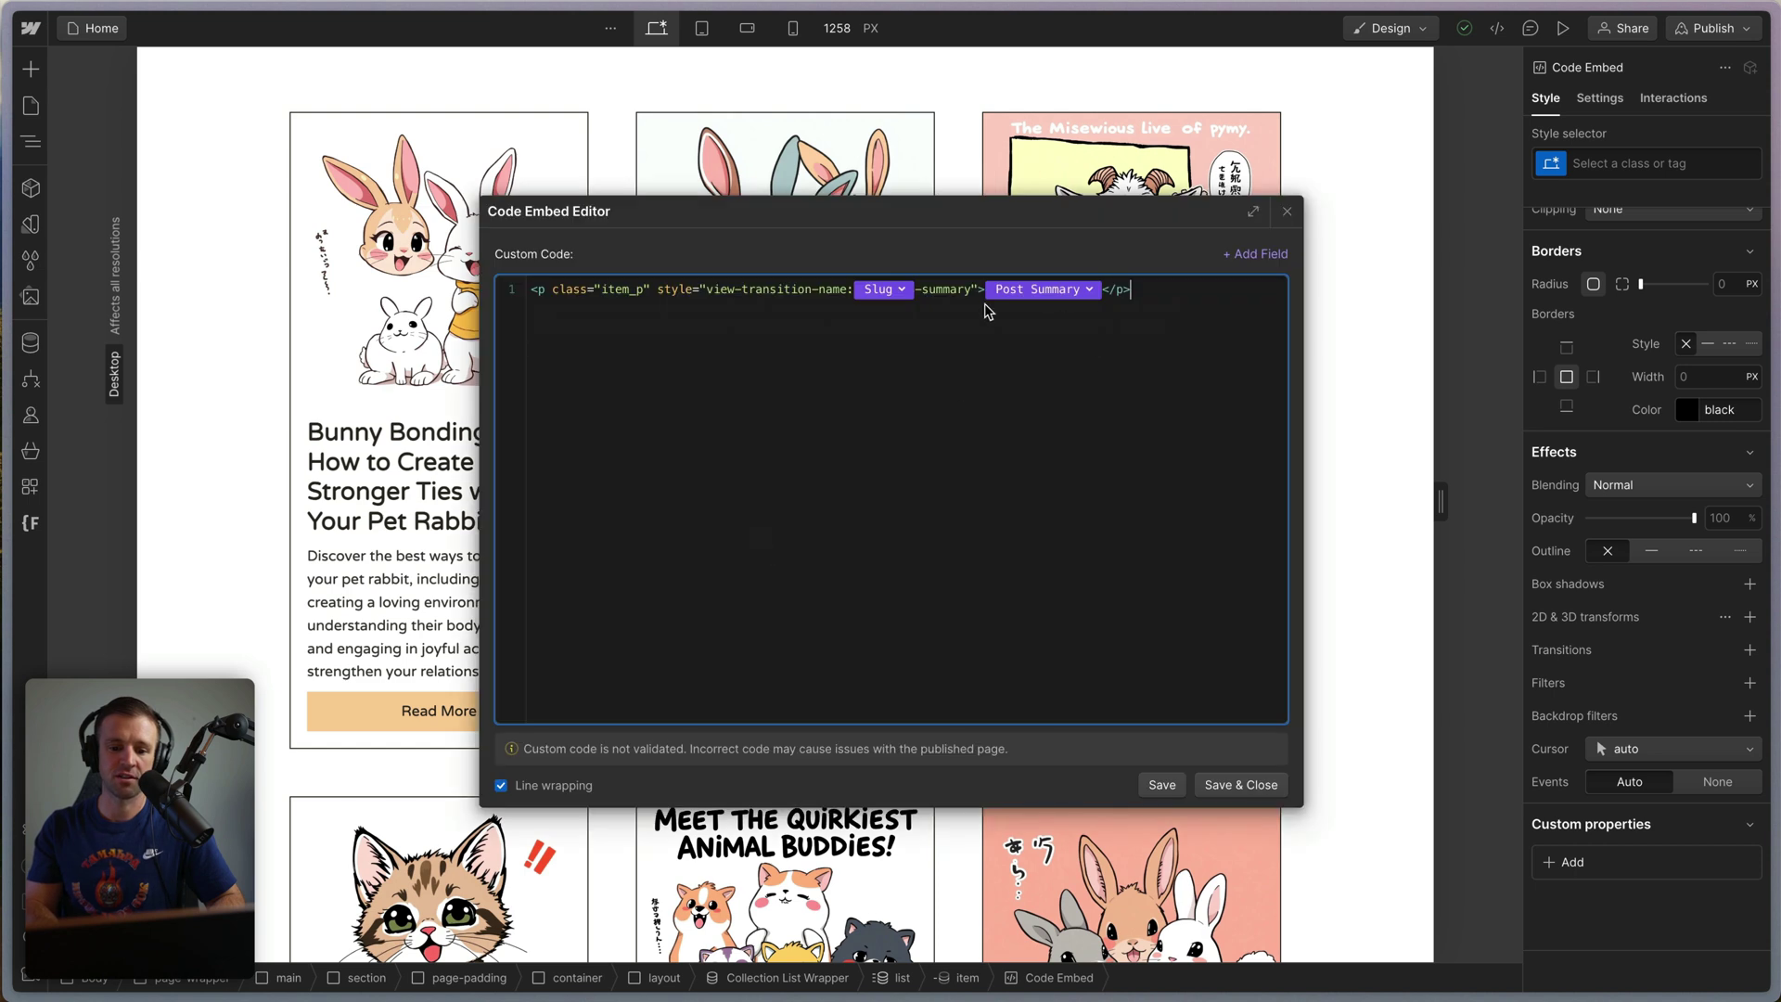
click(1295, 210)
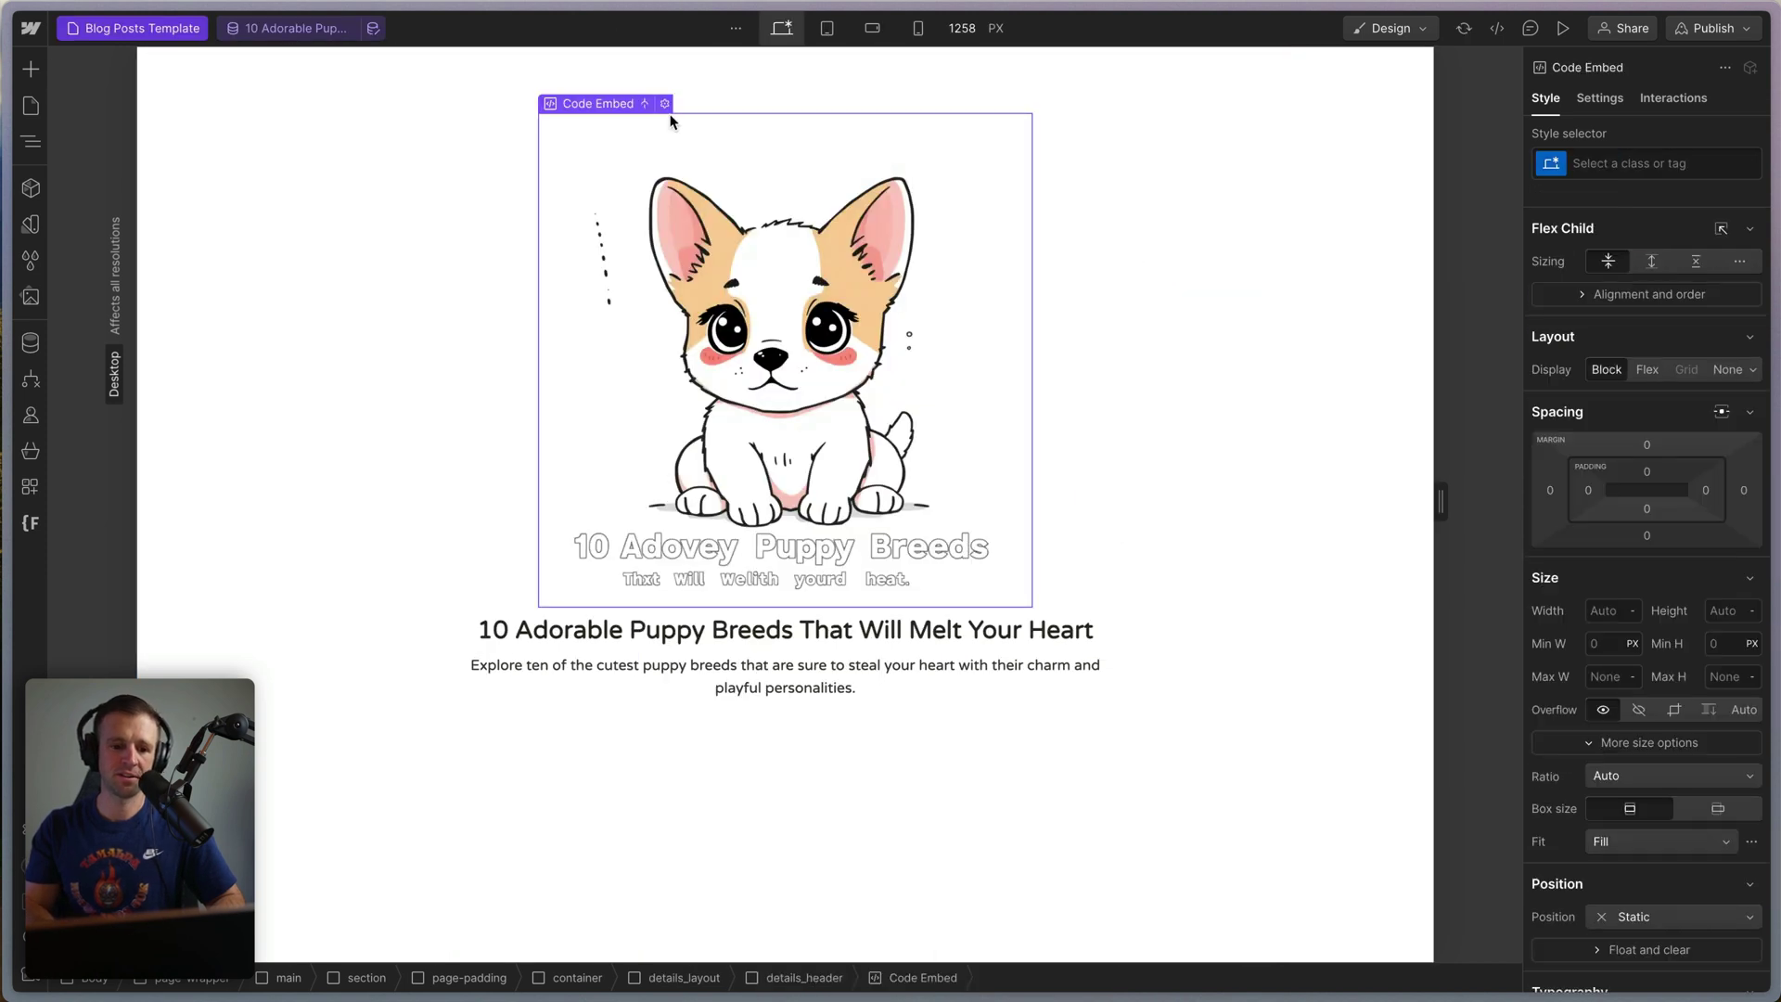
Append -img after Slug in the template image embed's view-transition-name and save.
double_click(634, 113)
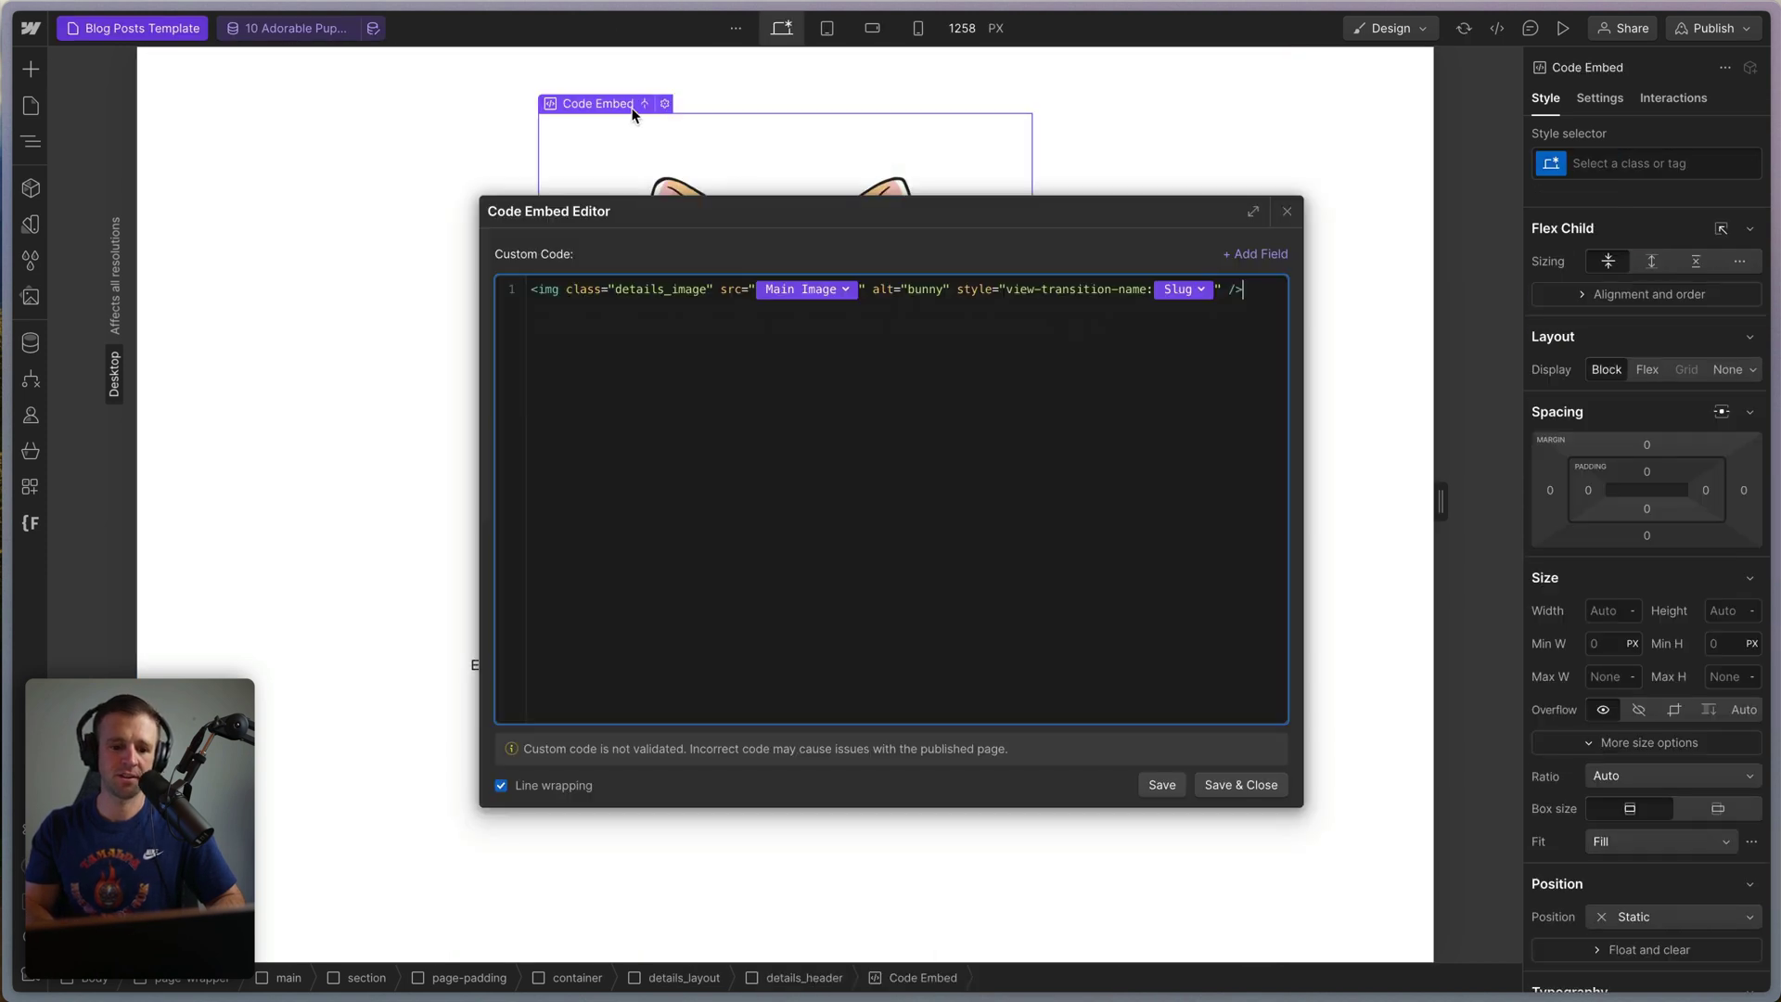
click(1218, 288)
text(-img)
click(1235, 785)
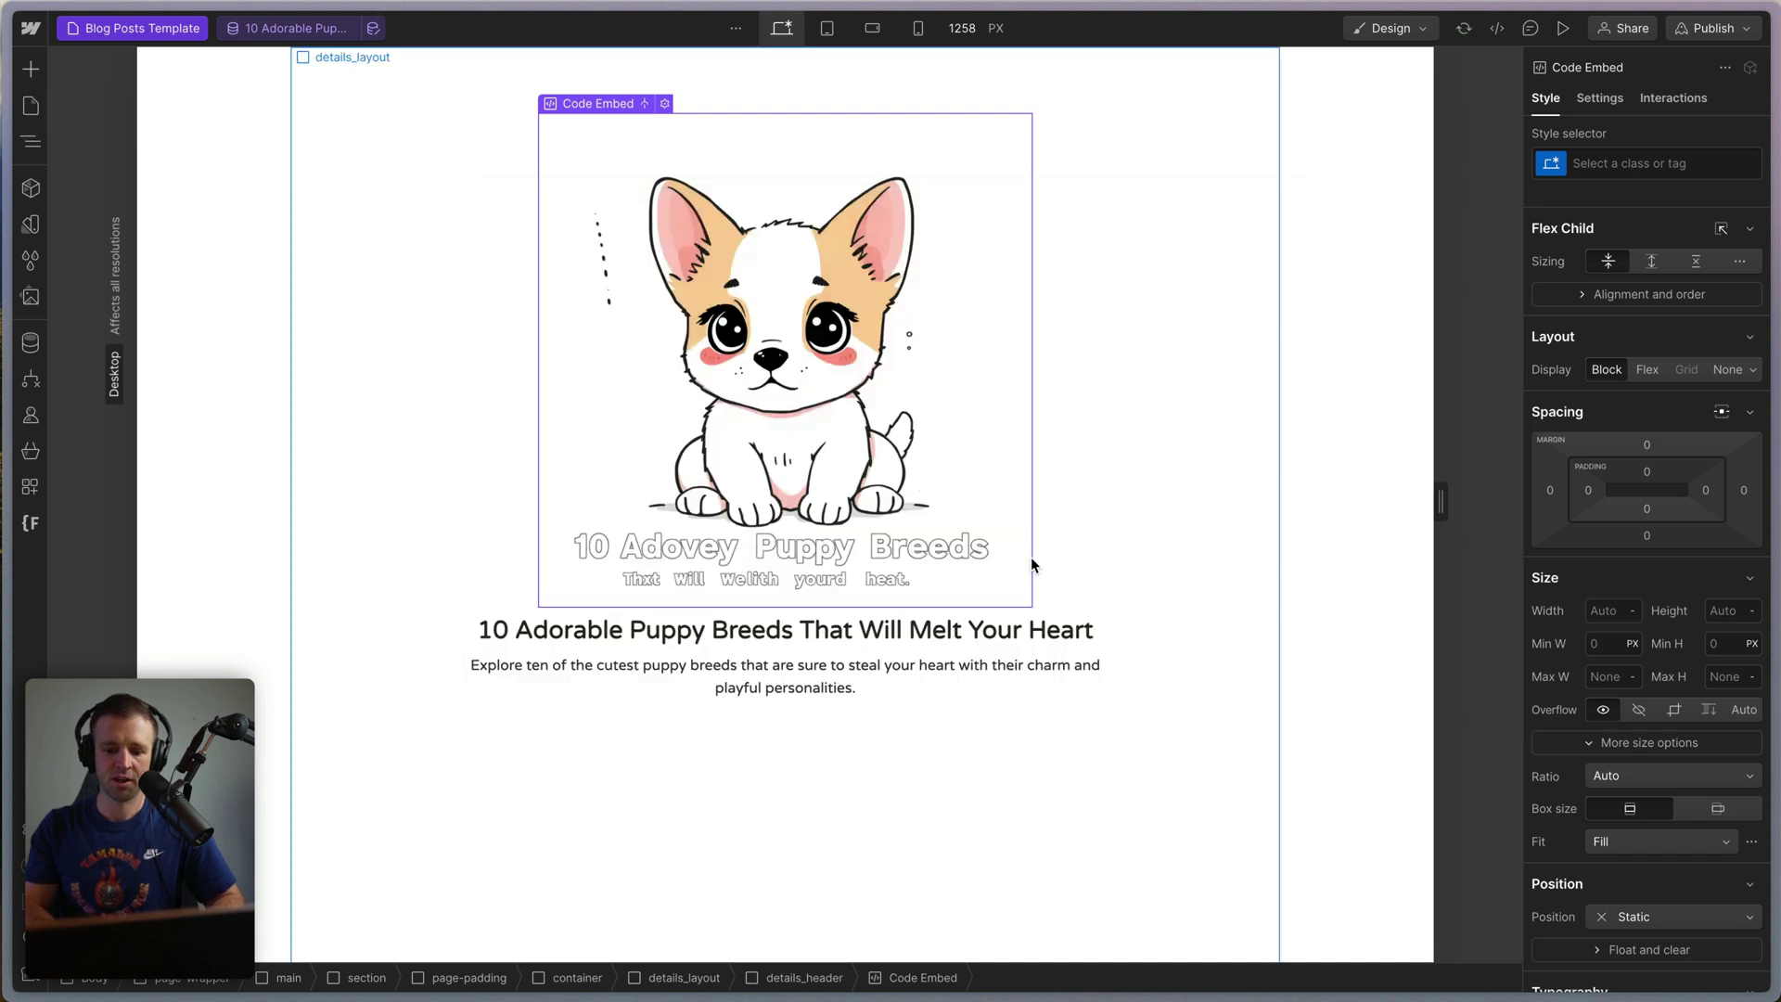
Change the heading embed's closing tag from </h2> to </h1> and save.
click(718, 646)
click(587, 623)
click(587, 606)
click(1102, 288)
key(BackSpace)
text(1)
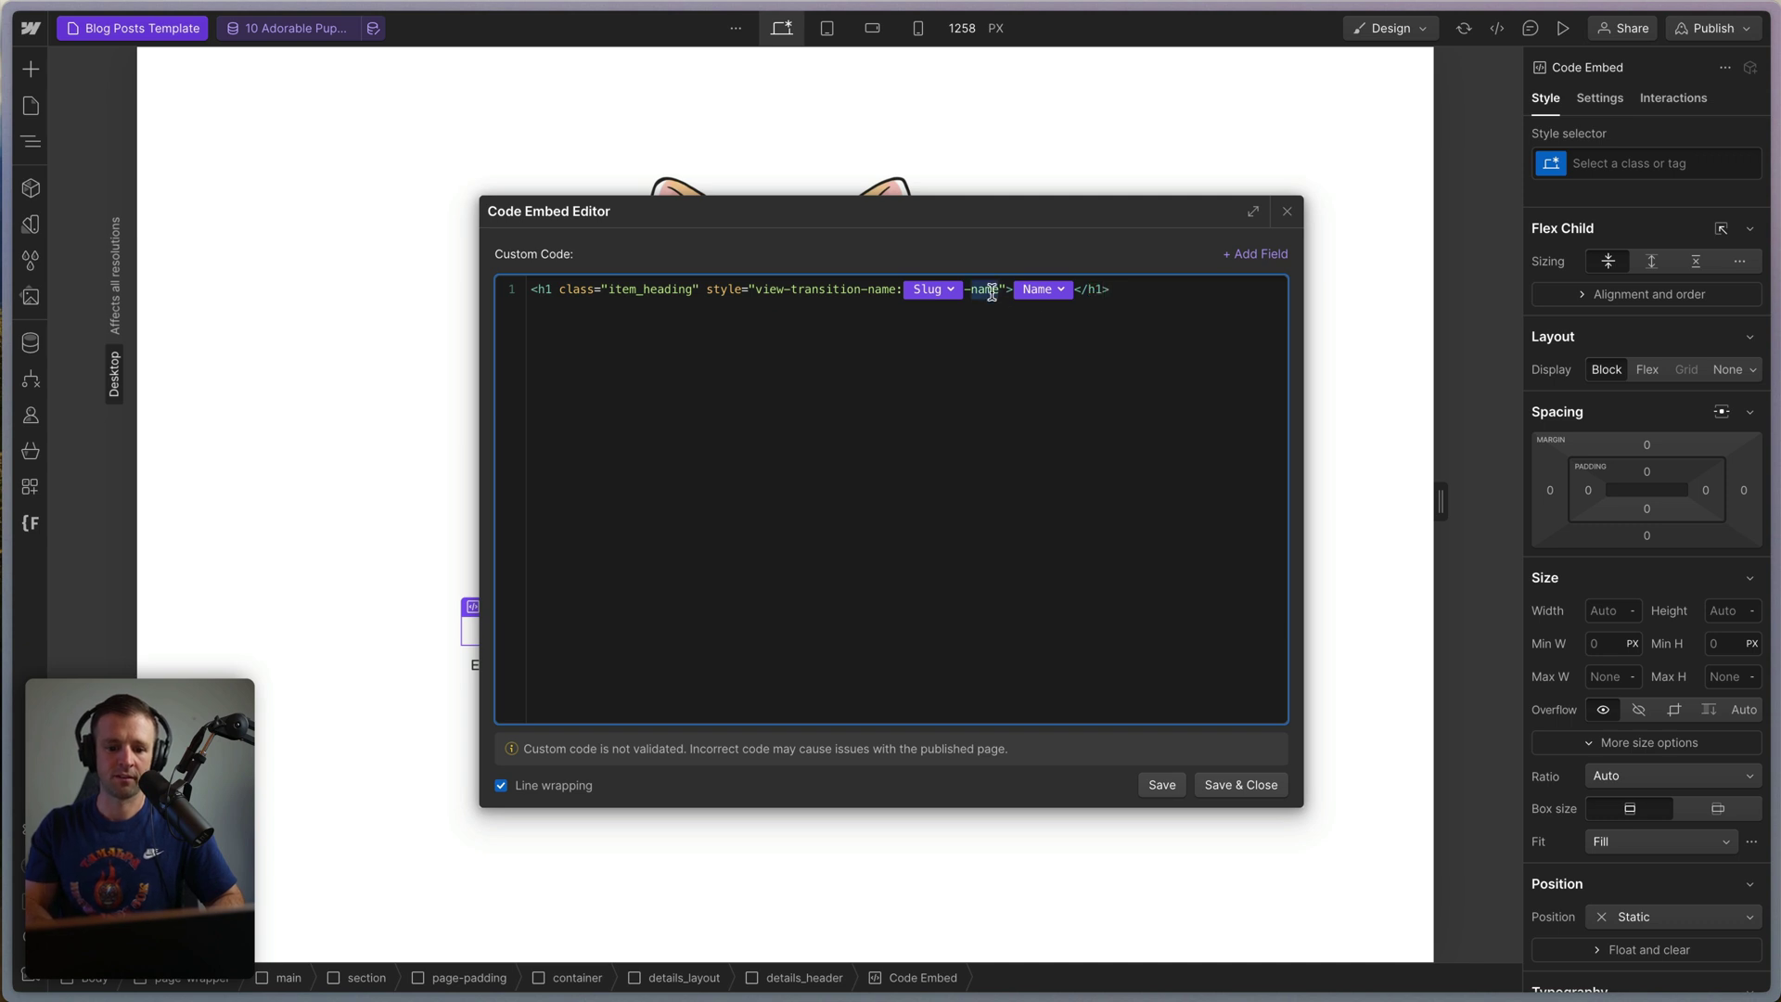
click(1241, 785)
Check the summary embed's suffix after Slug and save it.
click(807, 644)
click(747, 762)
click(566, 736)
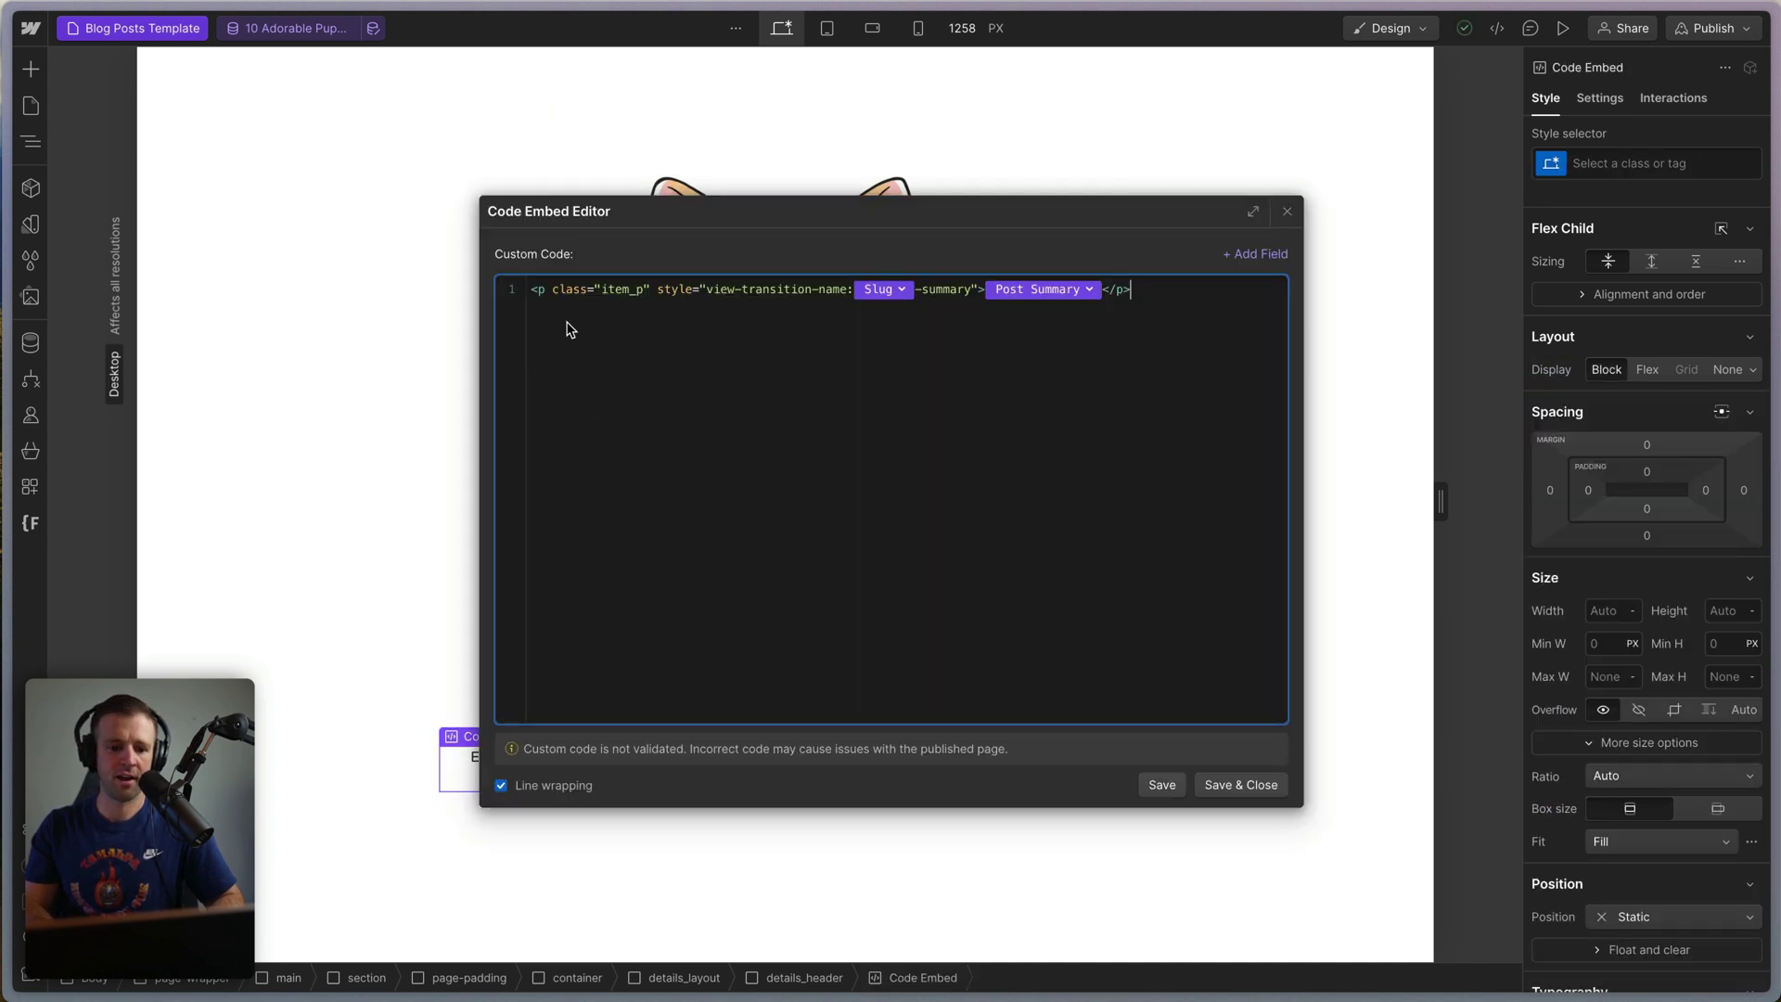
double_click(938, 290)
click(1241, 785)
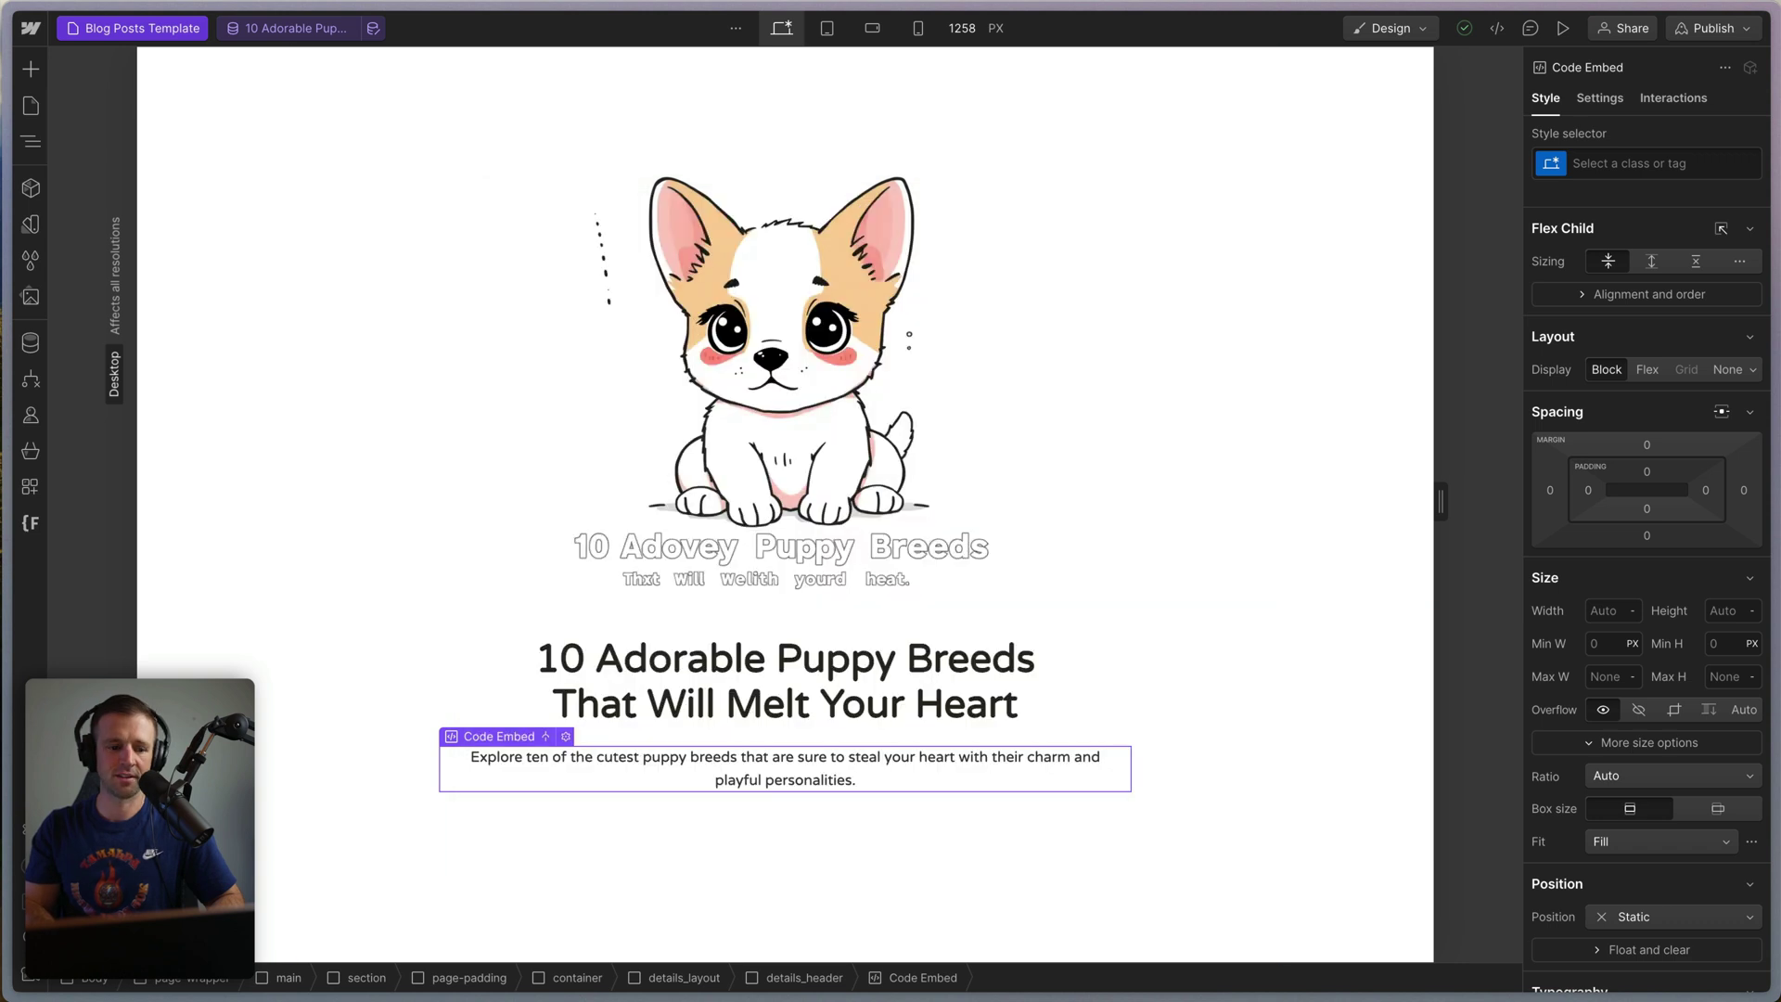
Open the site-wide custom Head Code editor.
click(31, 523)
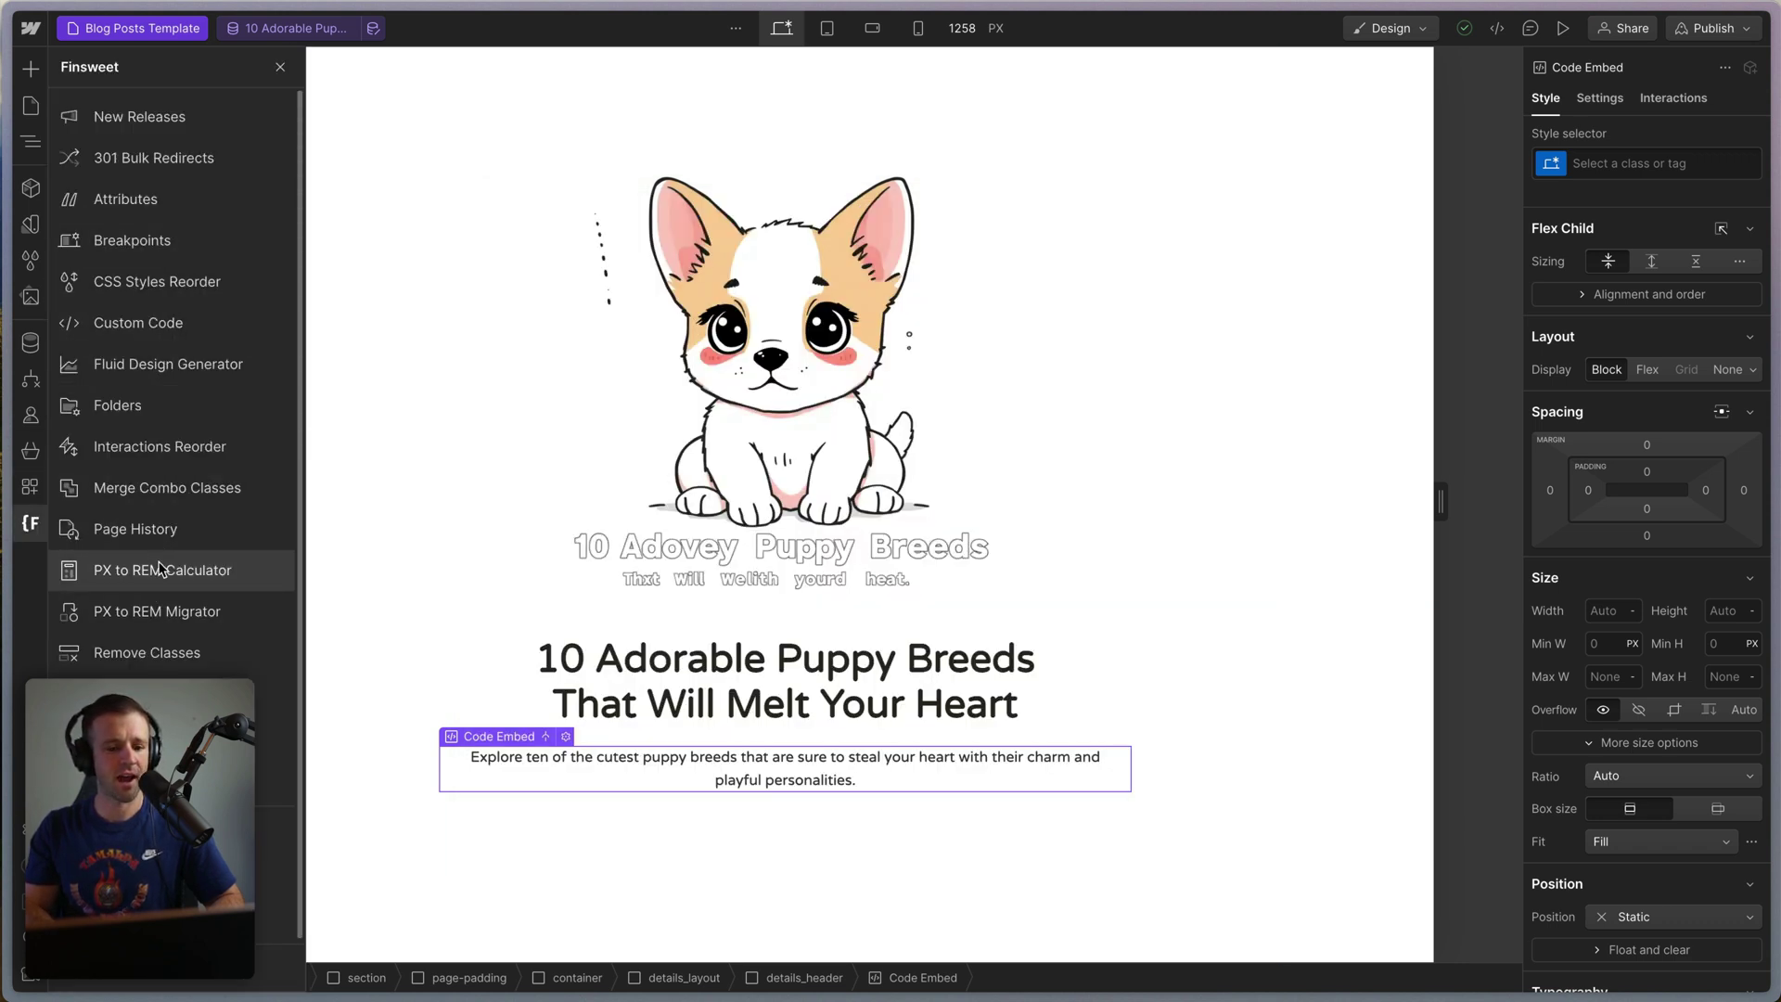
click(175, 337)
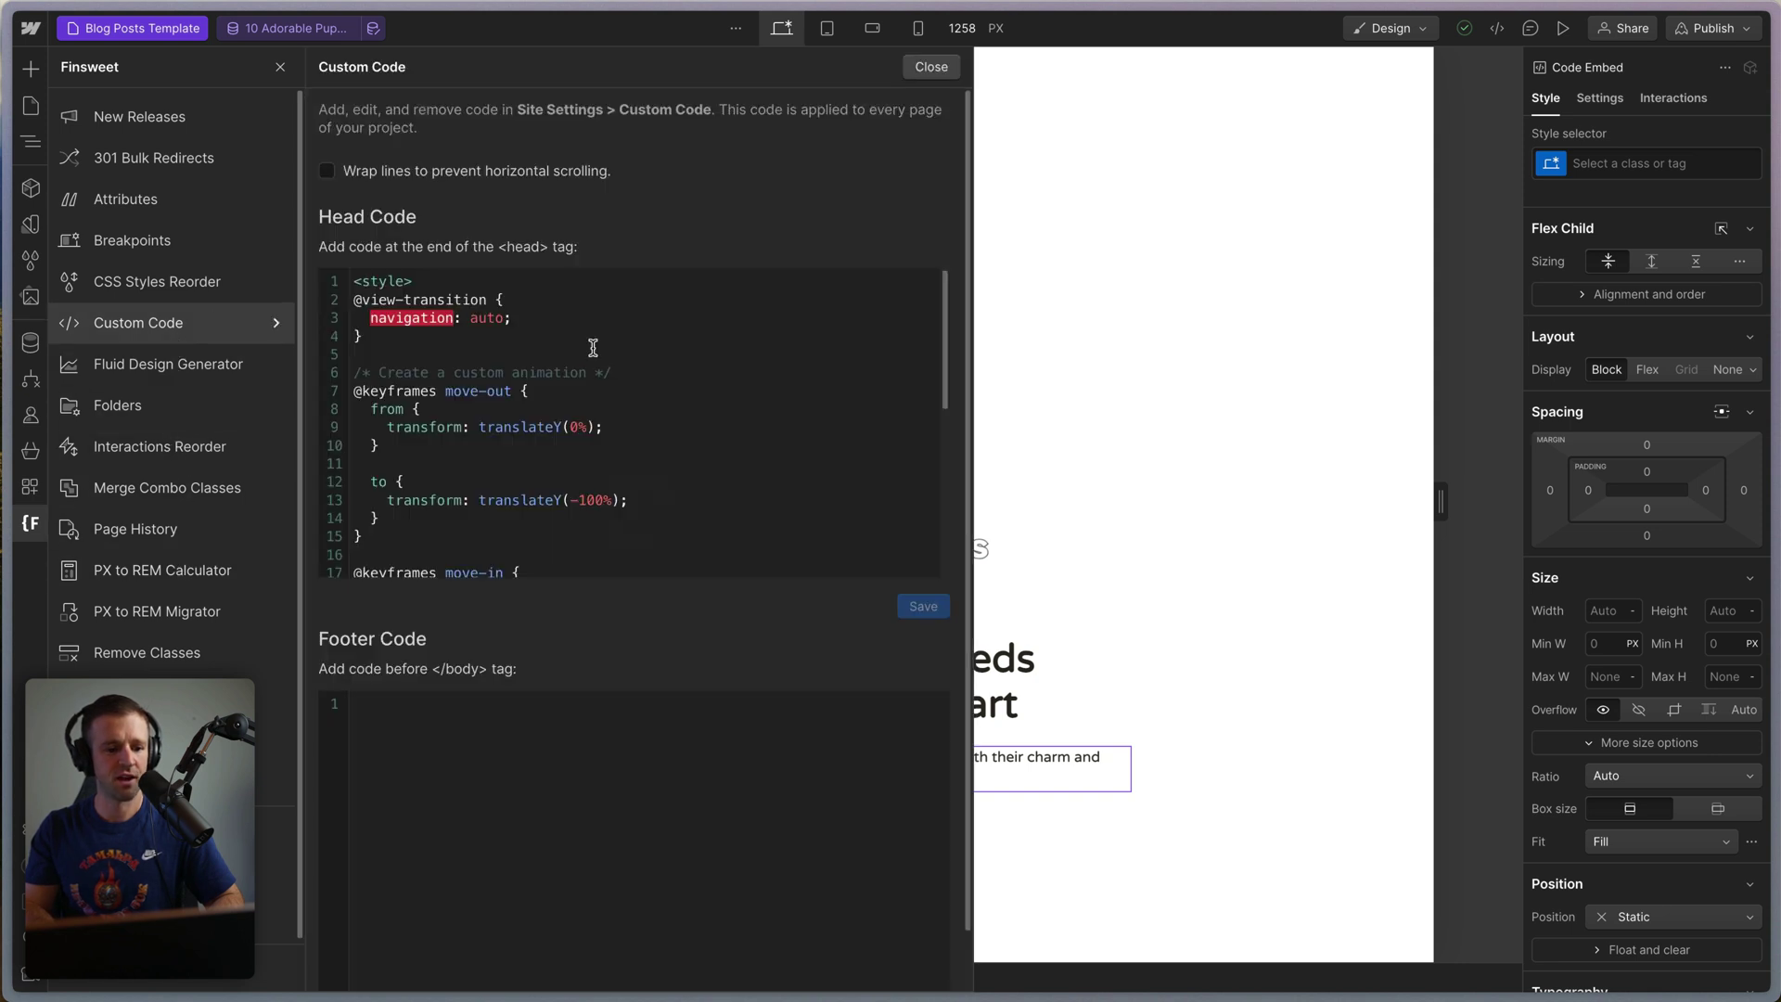
scroll(509, 381, down, 5)
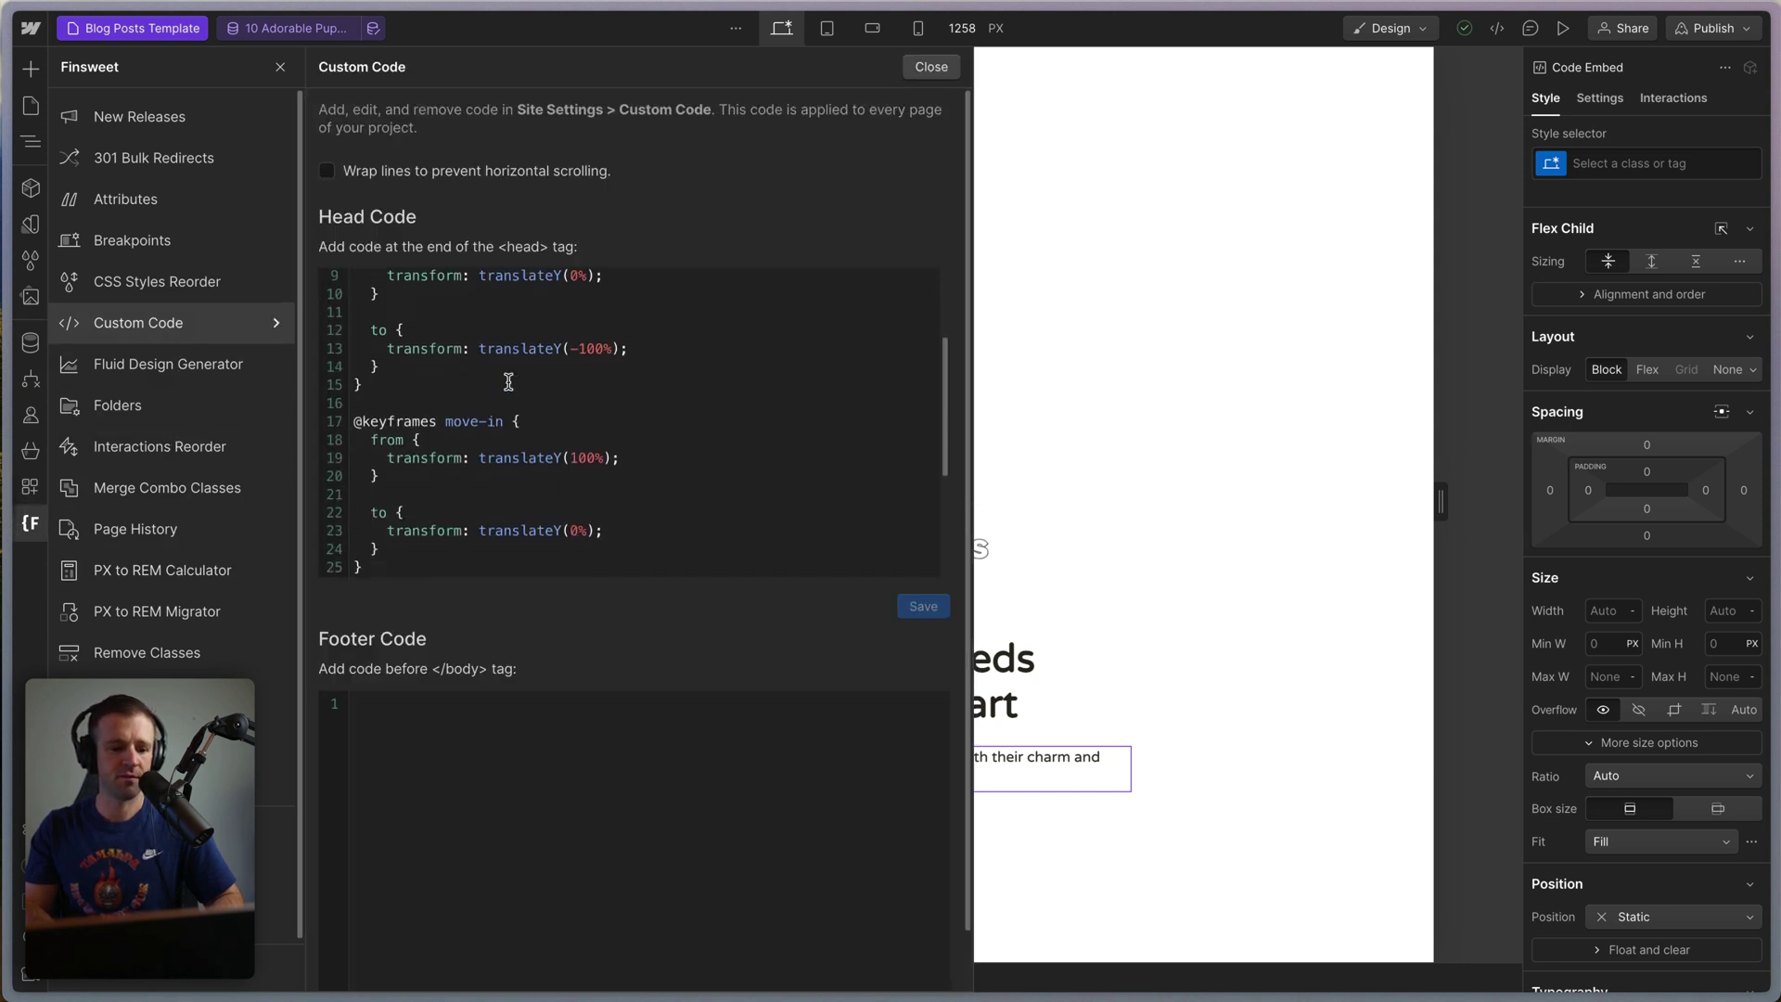
scroll(508, 382, up, 4)
Change the move-out keyframes from translateY to opacity 1 at start and 0 at end.
double_click(431, 372)
text(opacity)
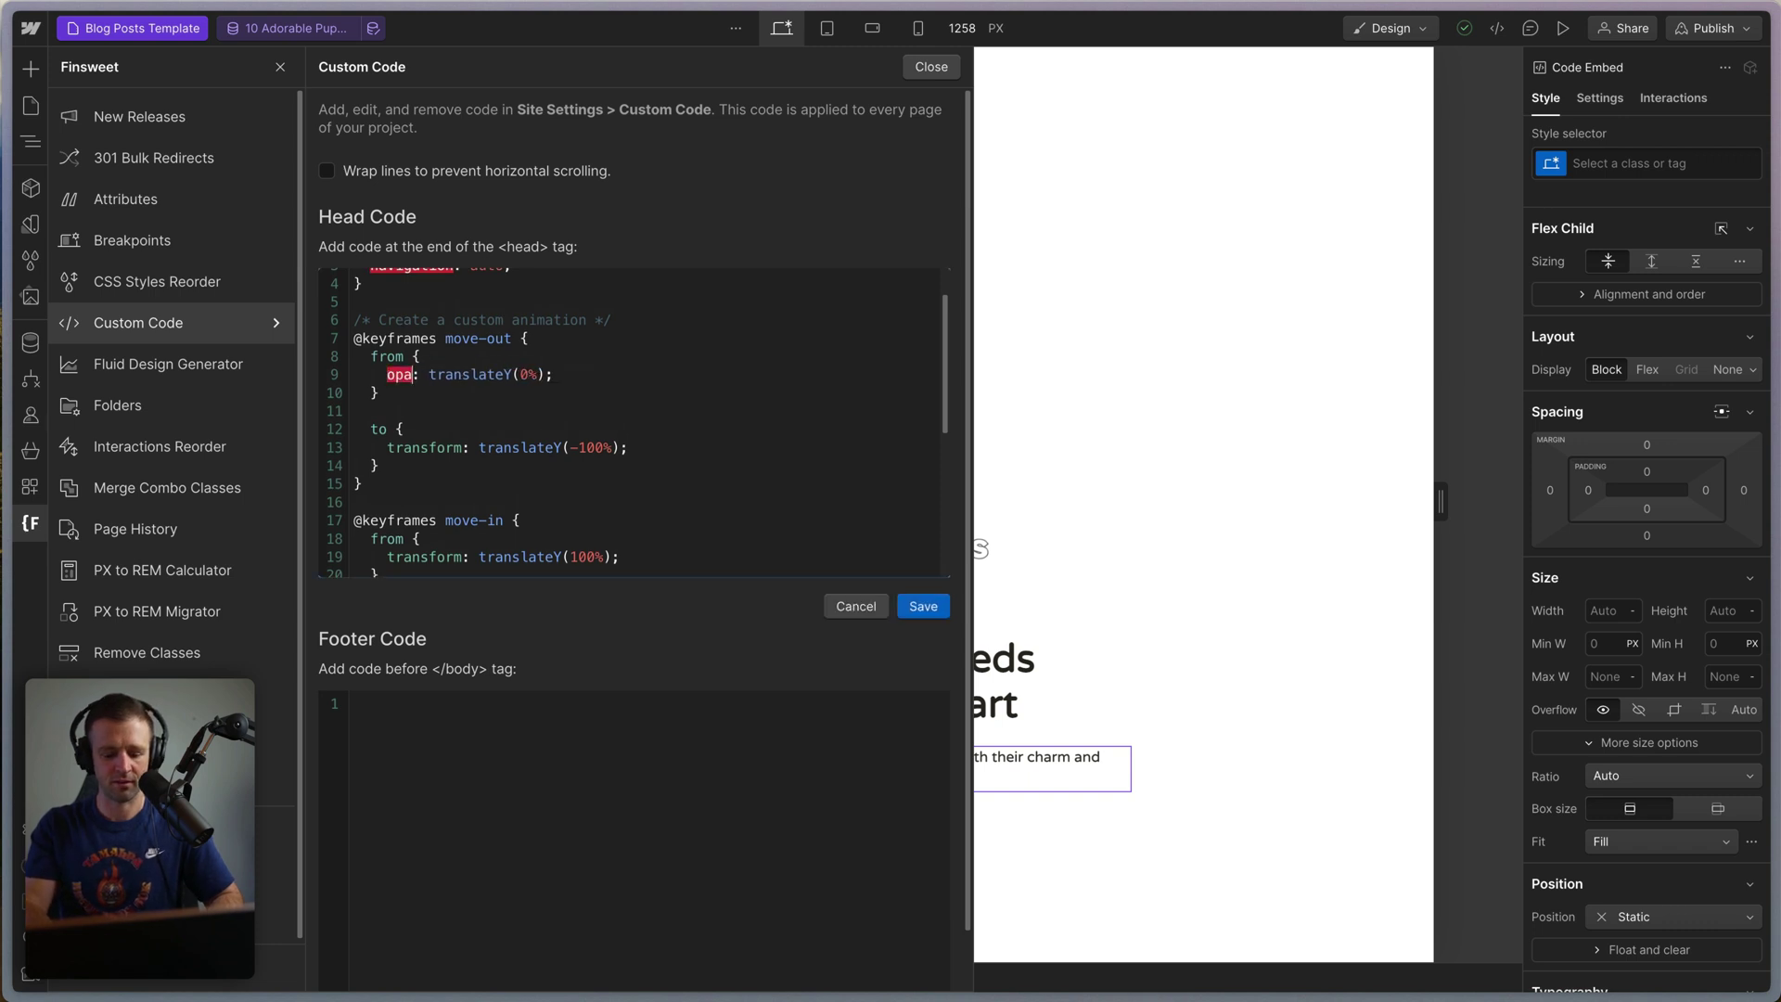
drag(584, 371, 462, 374)
text(1;)
click(406, 458)
double_click(421, 454)
text(opacity)
drag(601, 449, 462, 449)
text(0;)
Replace the move-in starting transform with opacity 0.
scroll(549, 459, down, 2)
scroll(549, 459, down, 2)
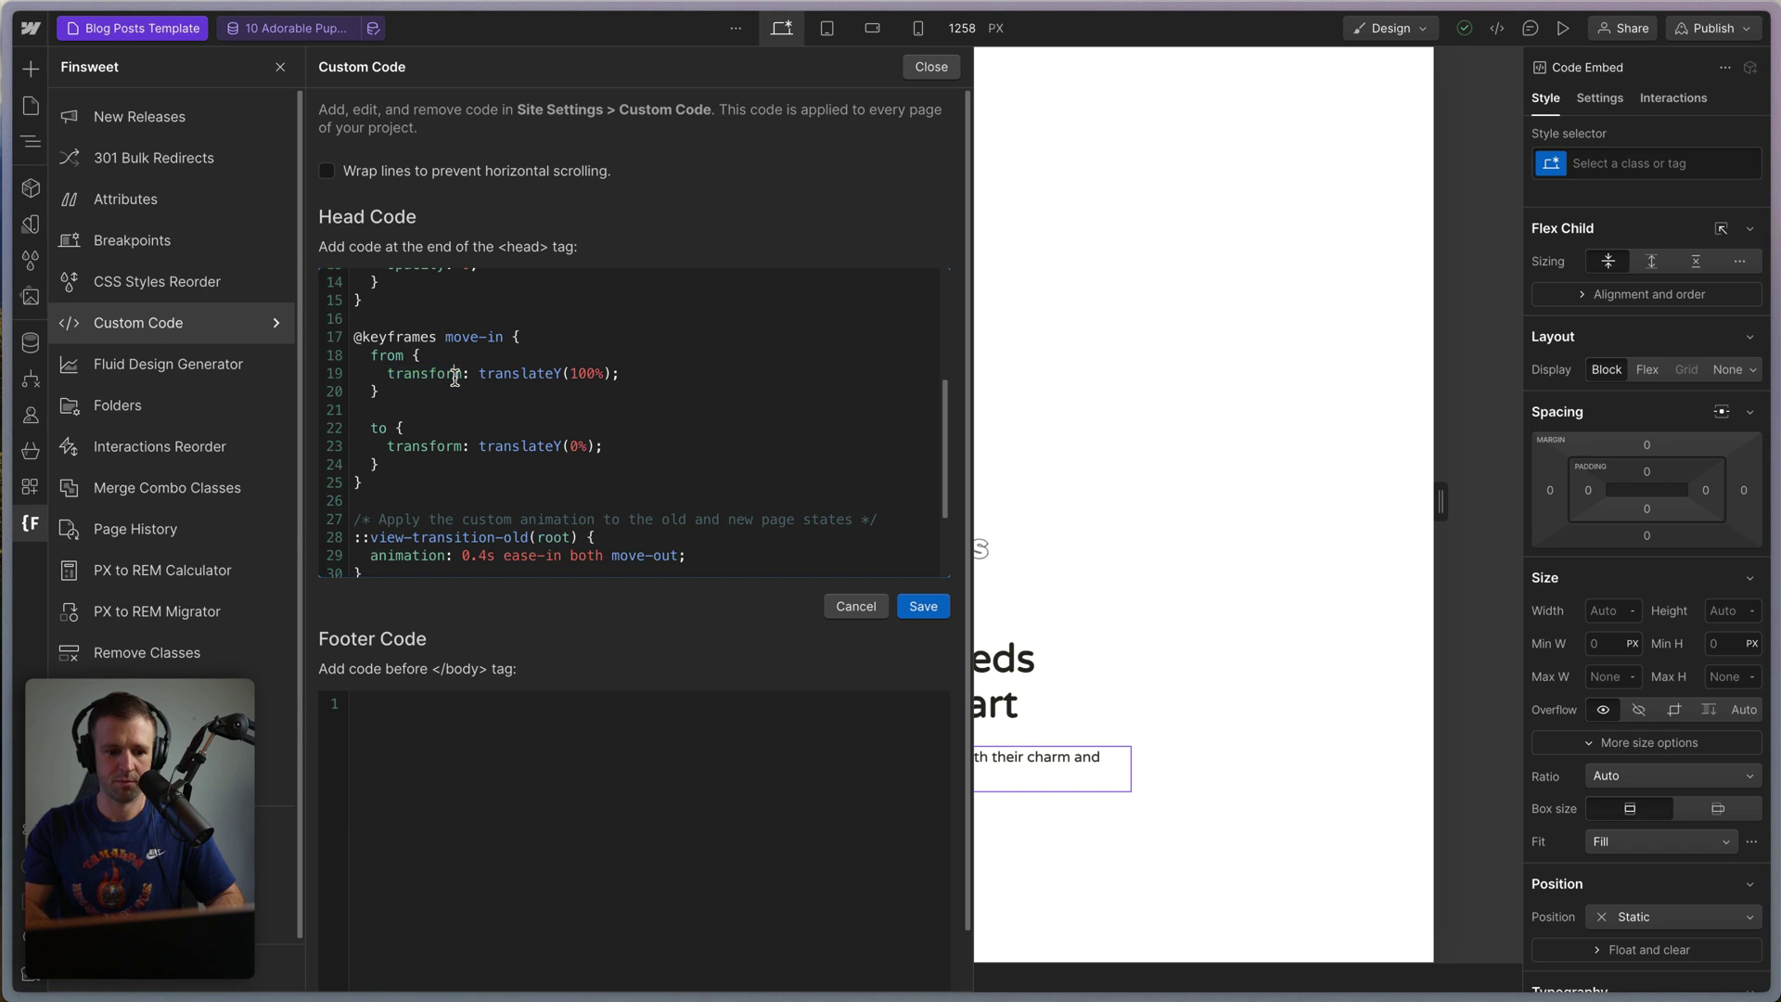
scroll(464, 376, up, 3)
drag(481, 371, 390, 379)
key(ctrl+c)
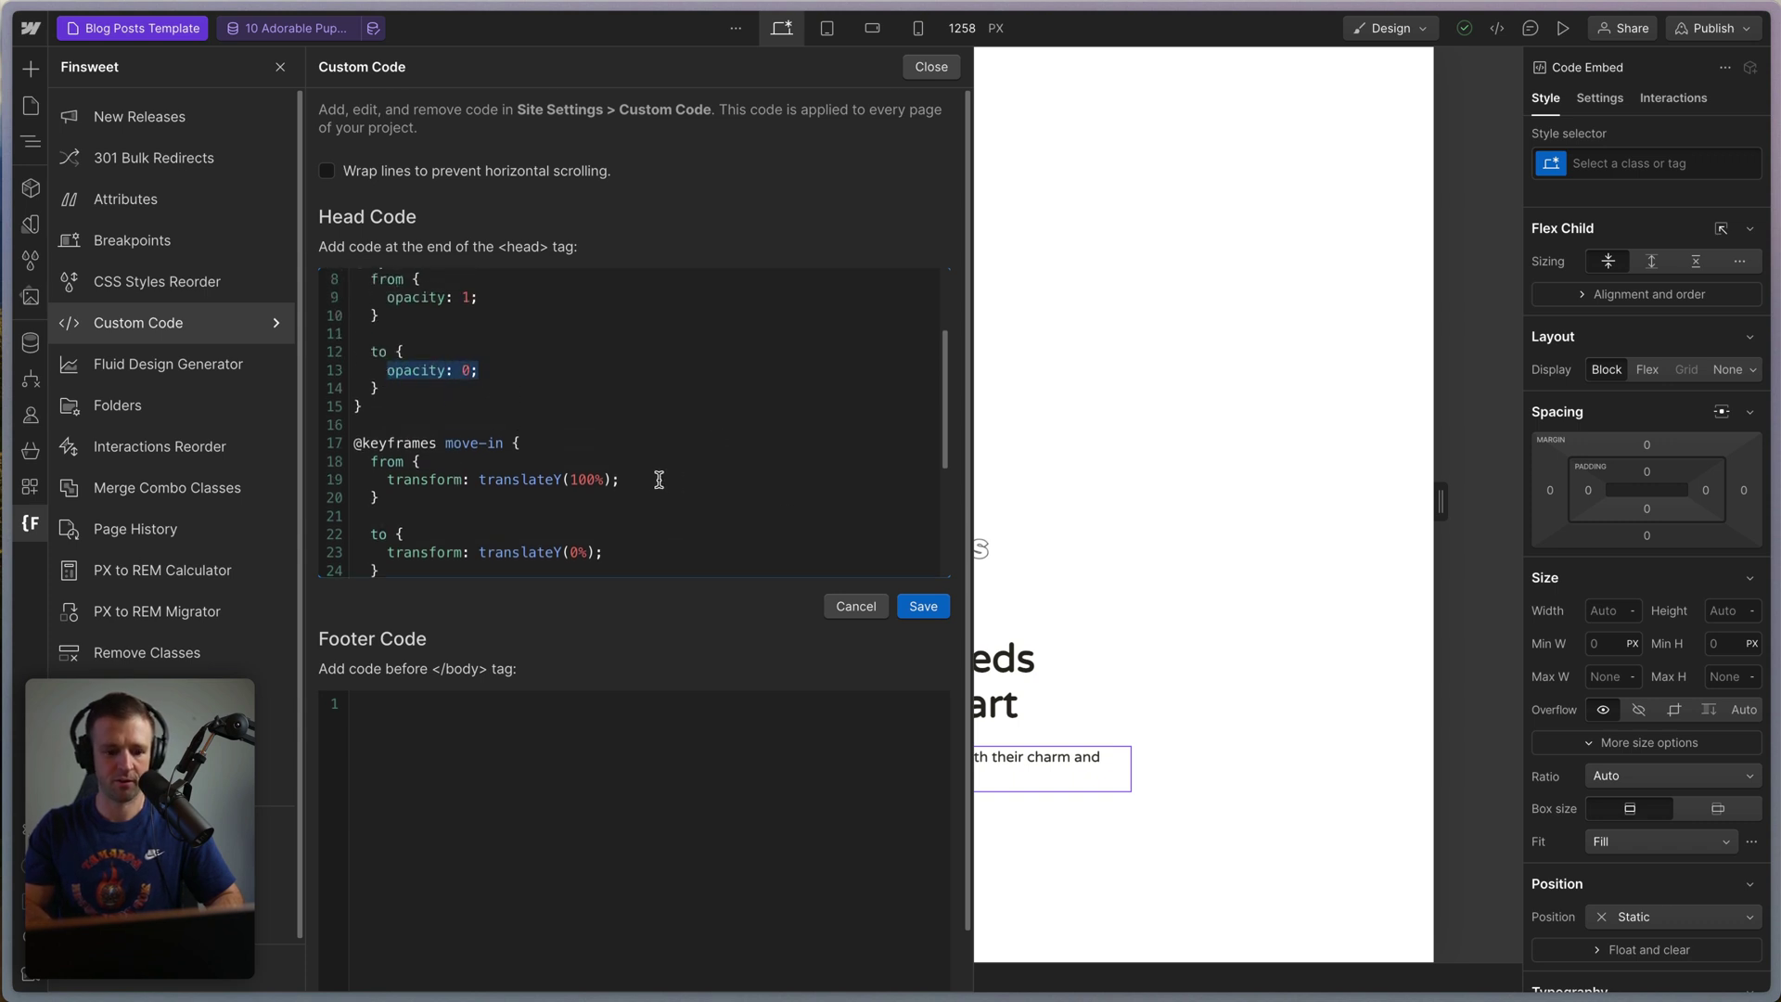
drag(657, 480, 388, 481)
key(ctrl+v)
Replace the move-in ending transform with opacity 1, restoring an accidentally deleted line.
drag(481, 298, 380, 299)
scroll(705, 381, down, 3)
drag(604, 446, 387, 446)
key(ctrl+c)
key(BackSpace)
scroll(730, 451, down, 2)
key(Return)
text(})
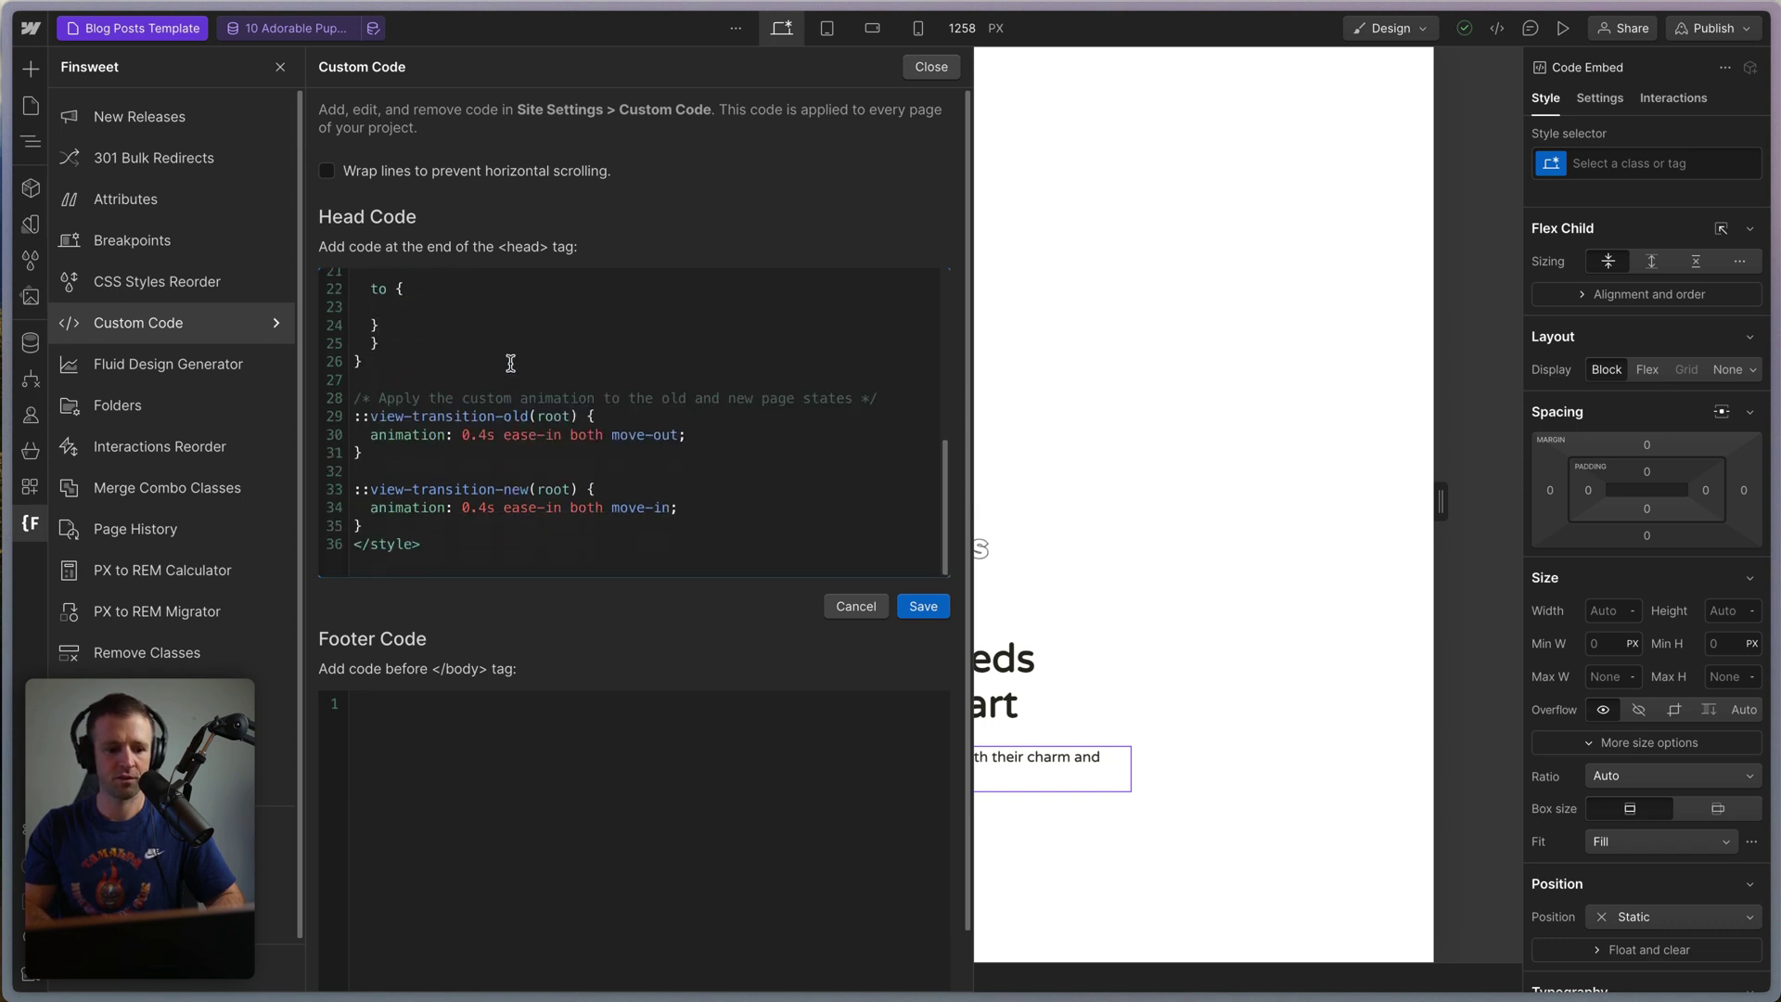
scroll(510, 362, up, 4)
key(ctrl+v)
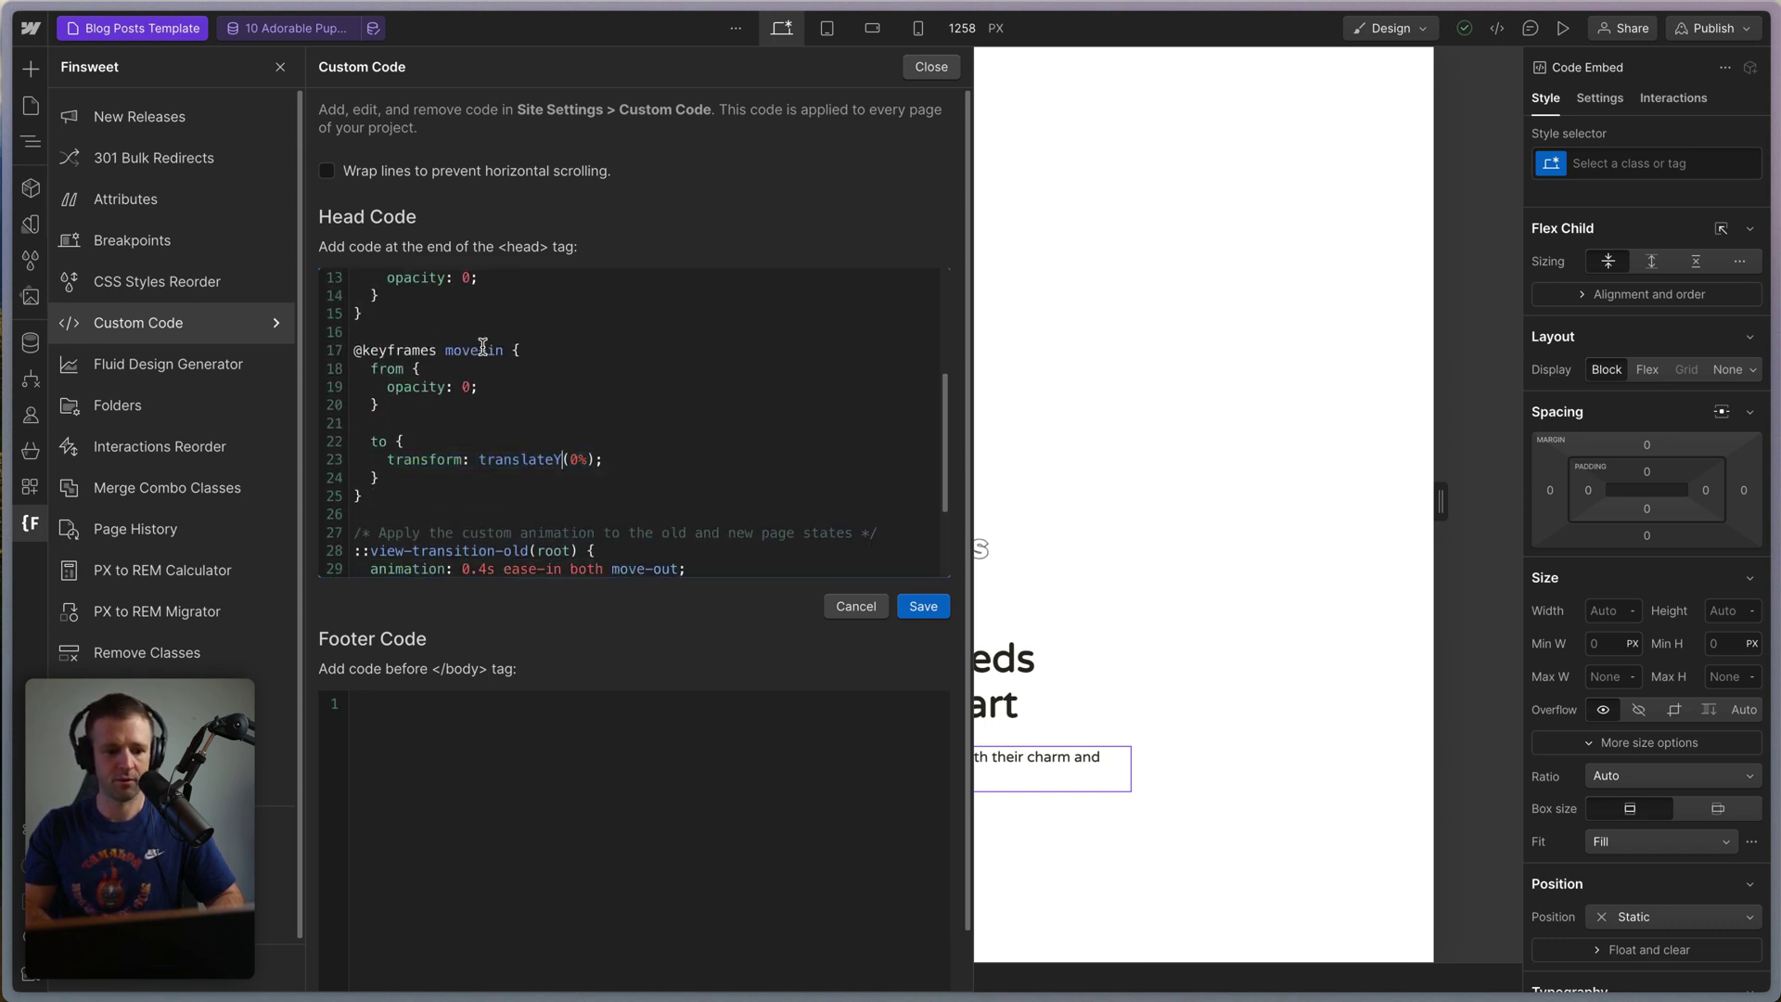
scroll(492, 325, up, 2)
drag(438, 297, 384, 297)
key(ctrl+c)
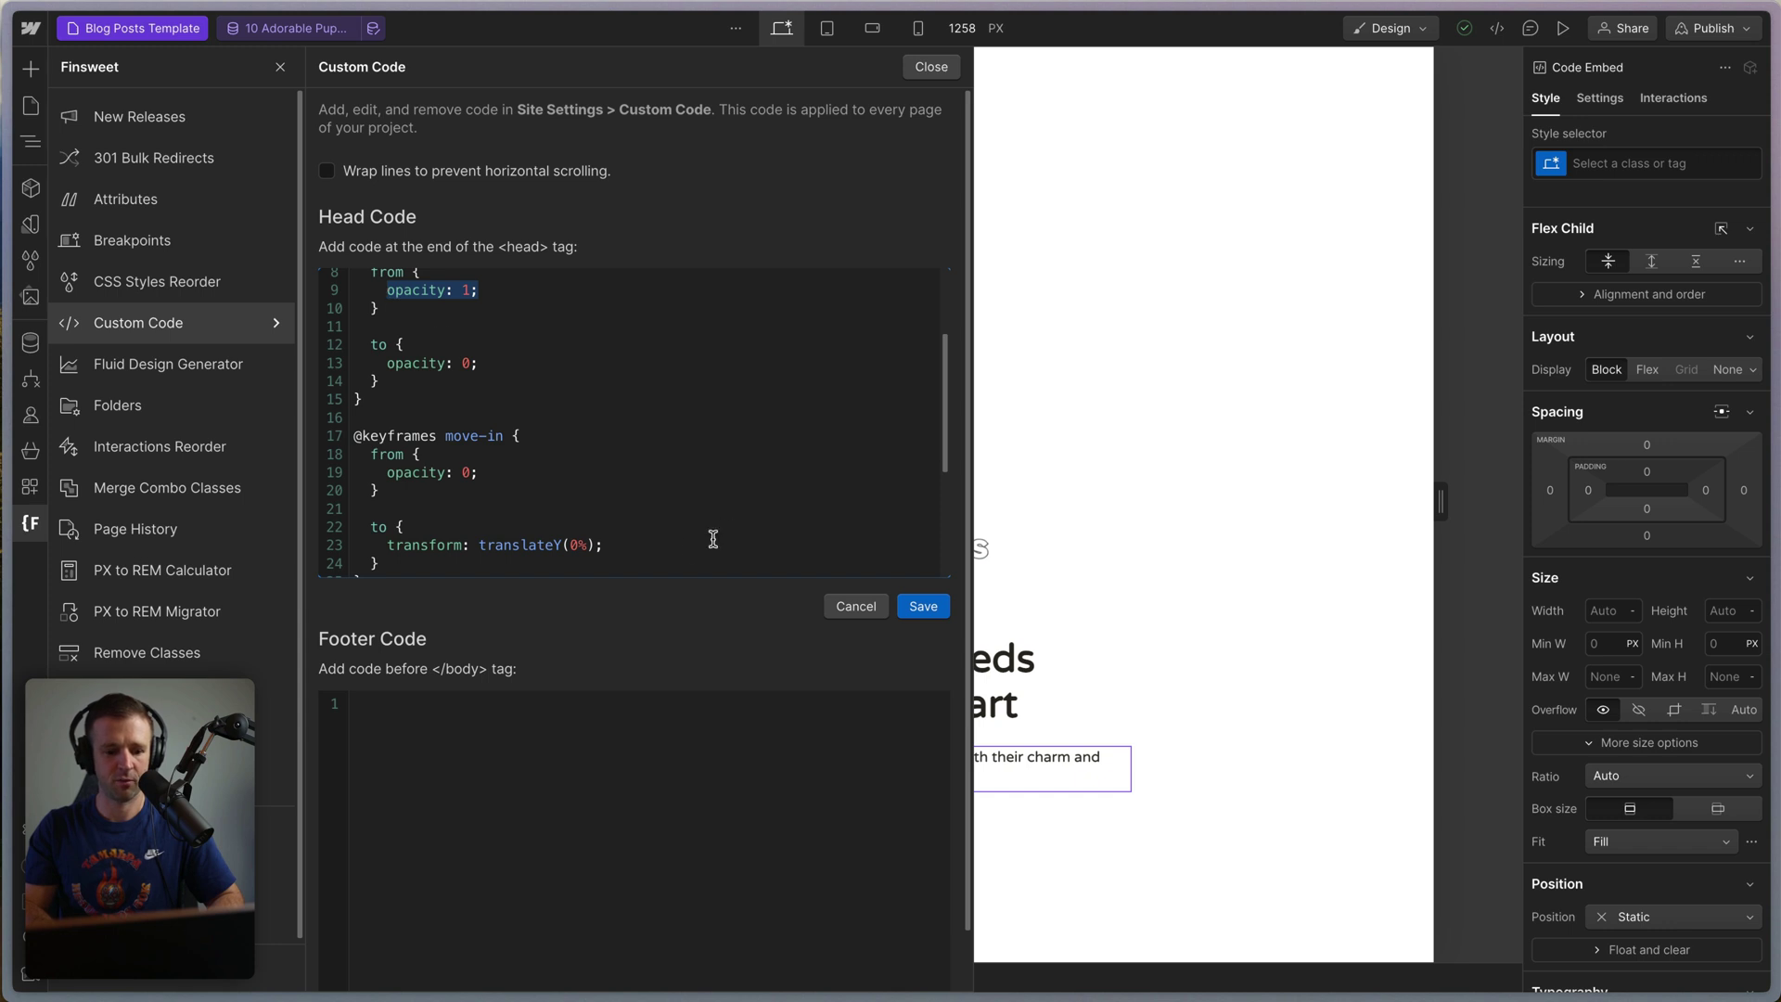
drag(608, 545, 391, 545)
key(ctrl+v)
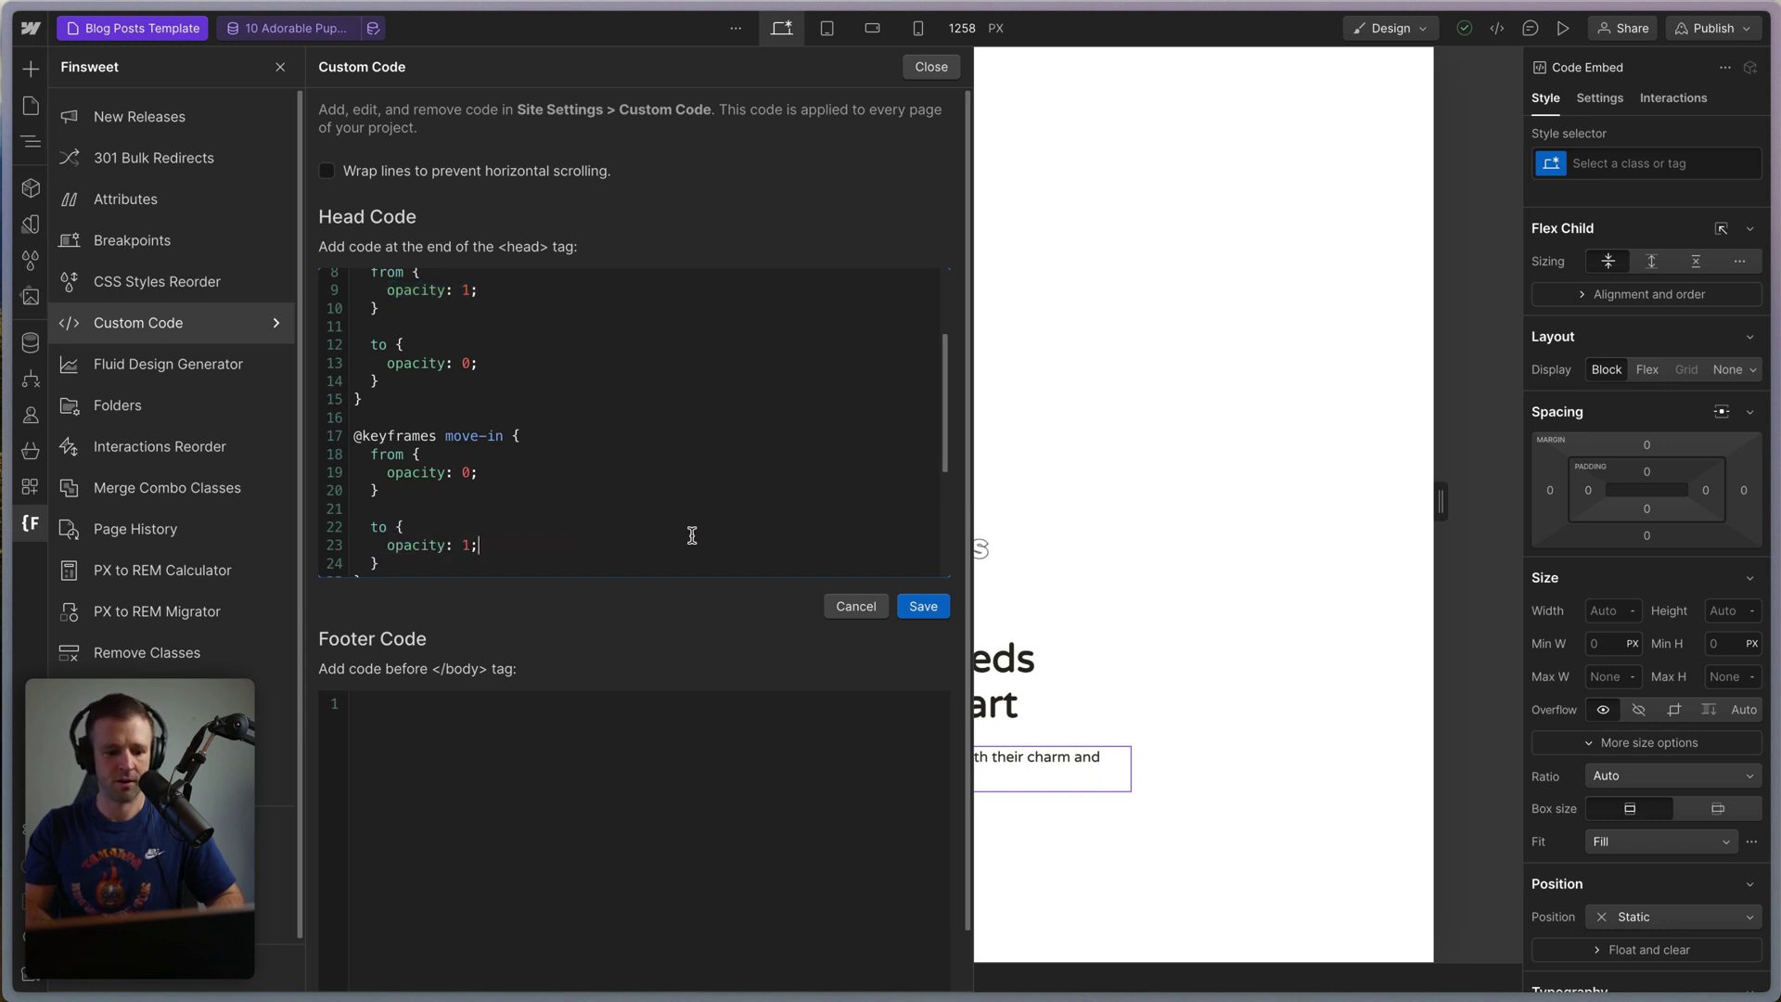
scroll(684, 526, down, 3)
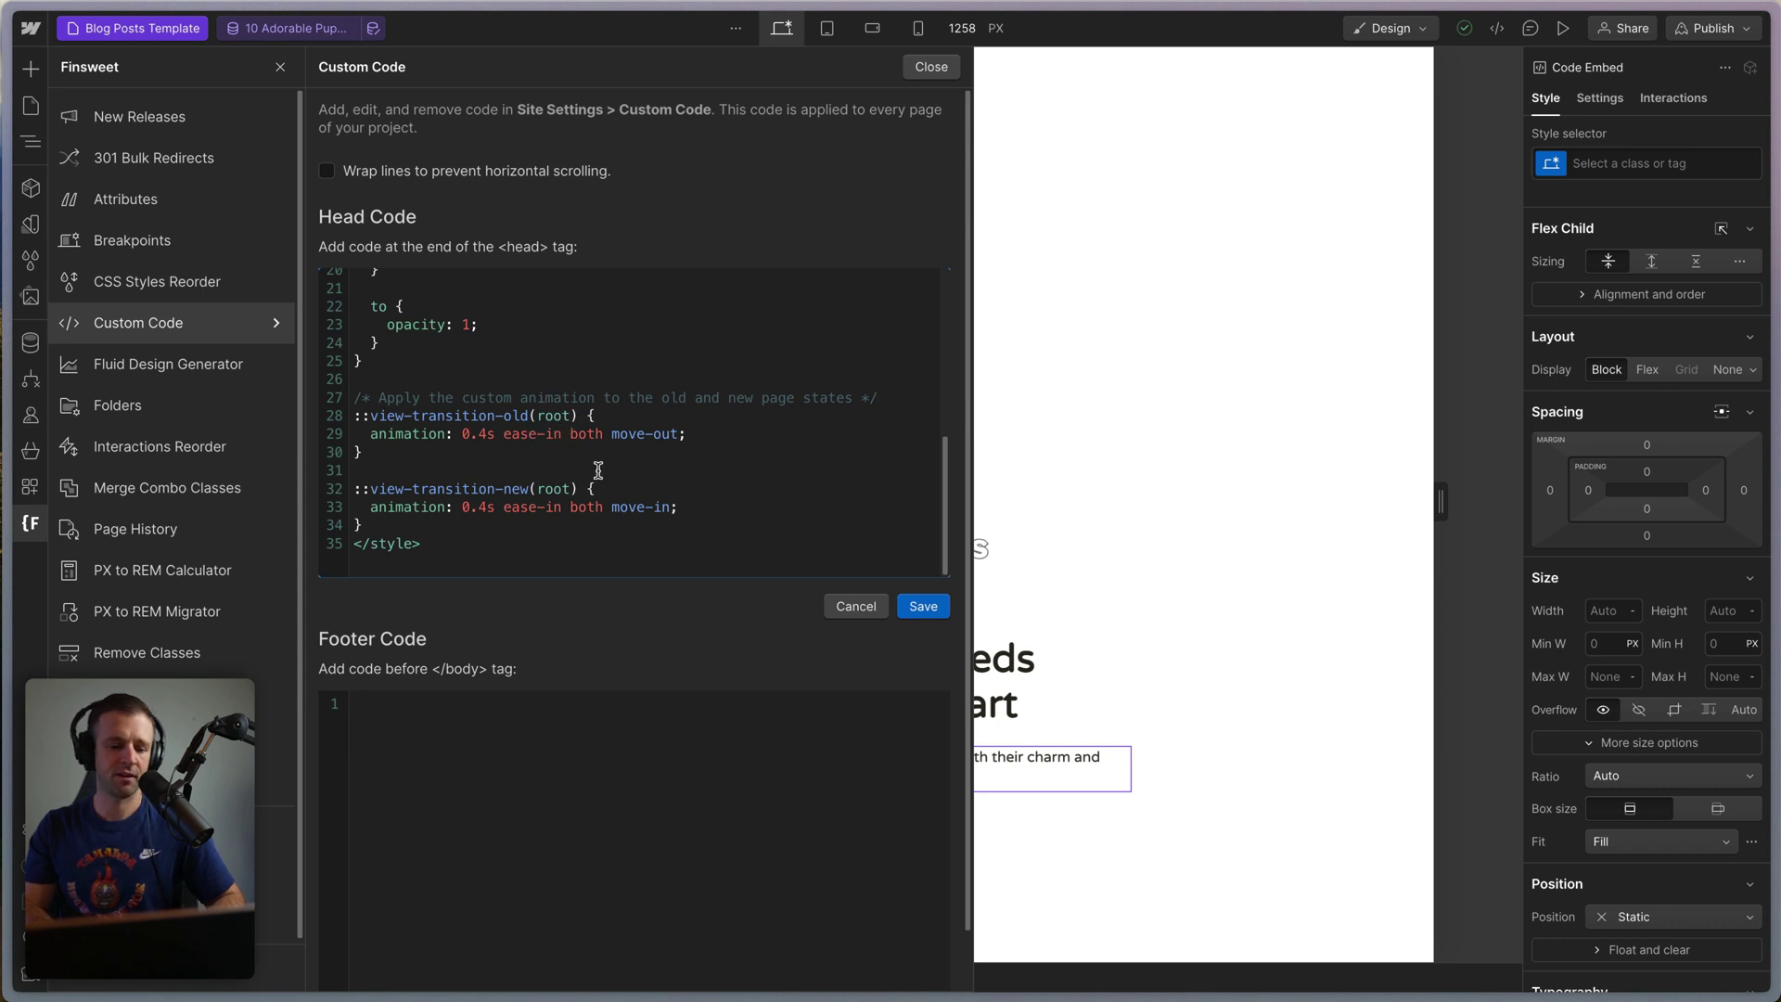
Switch the old page's easing to ease-out and save the head code.
key(BackSpace)
key(BackSpace)
text(out)
click(724, 487)
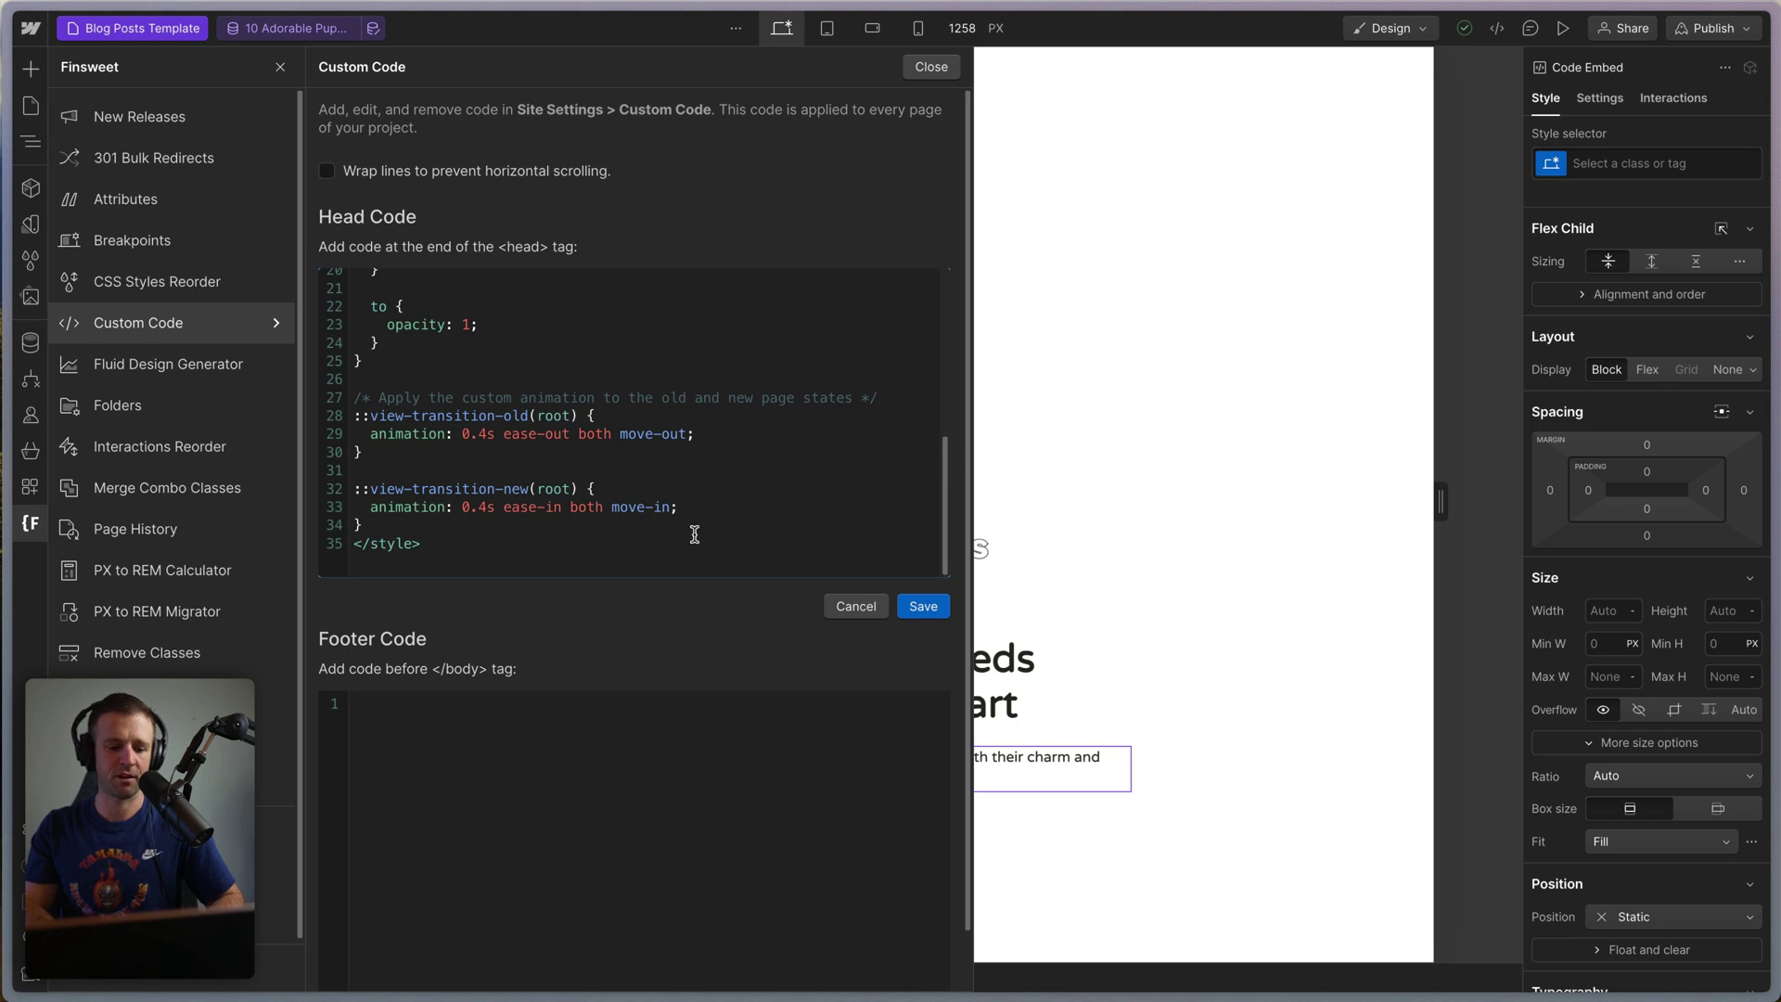
click(923, 606)
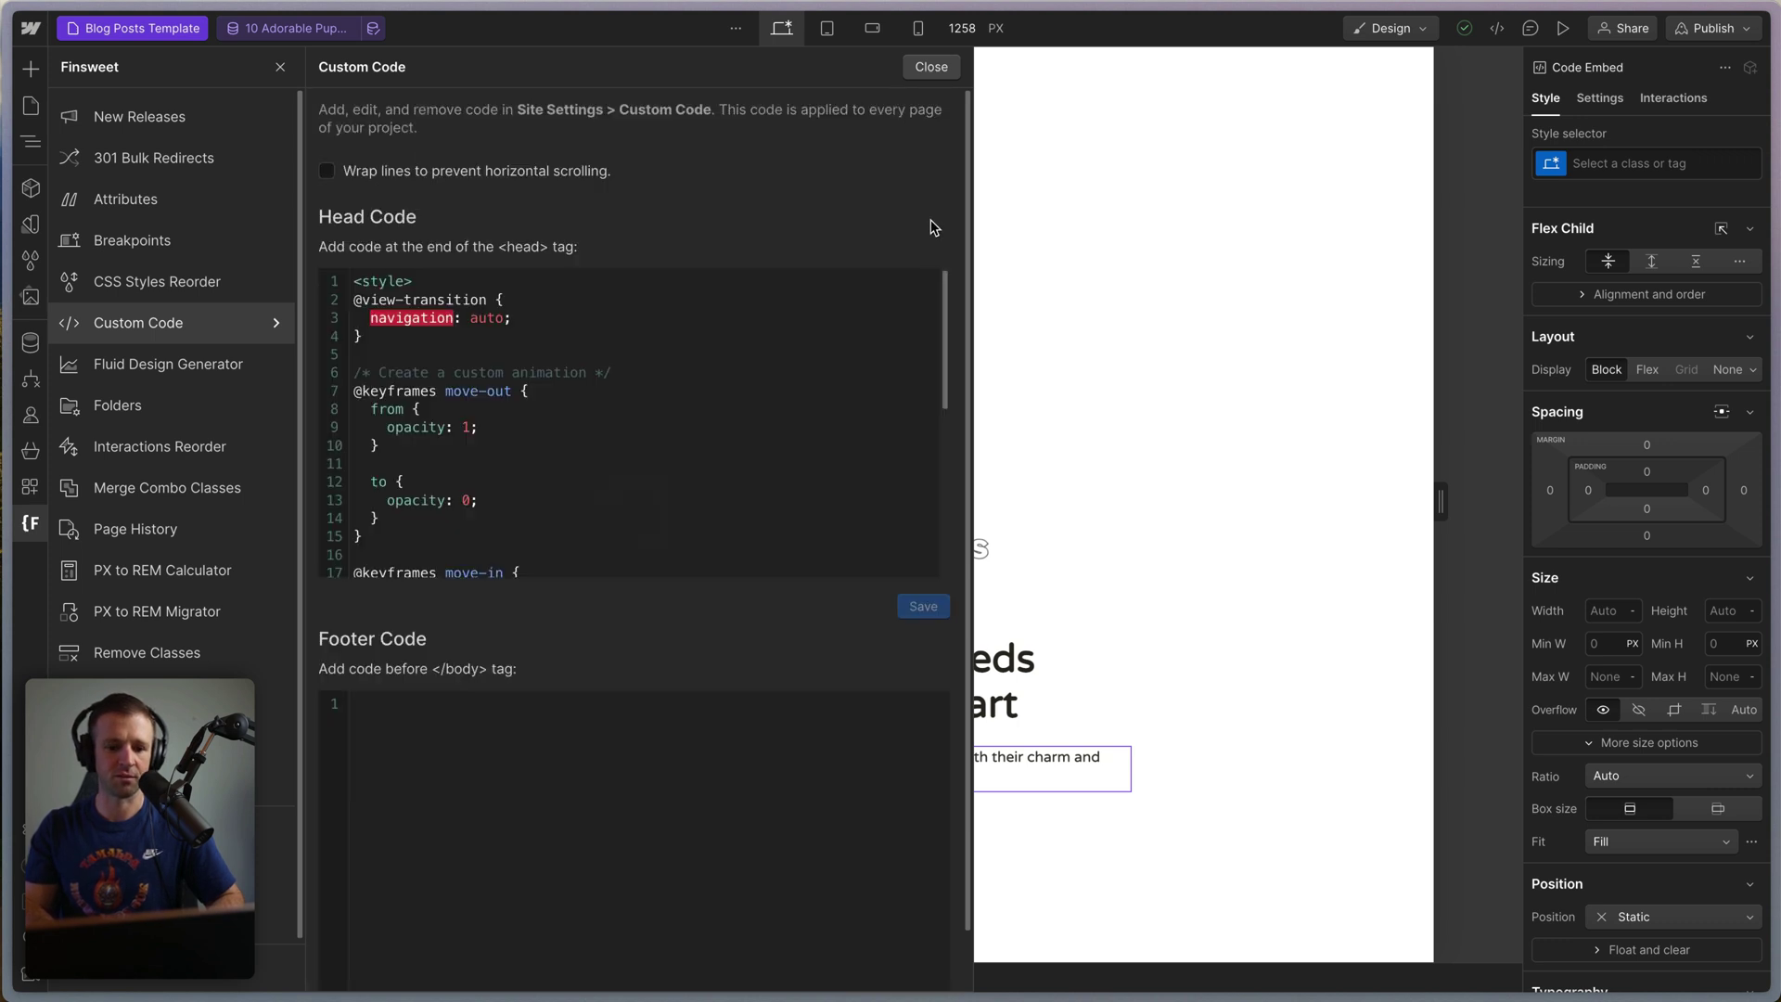
Close Custom Code and publish the site to the staging domain.
click(930, 67)
click(1715, 28)
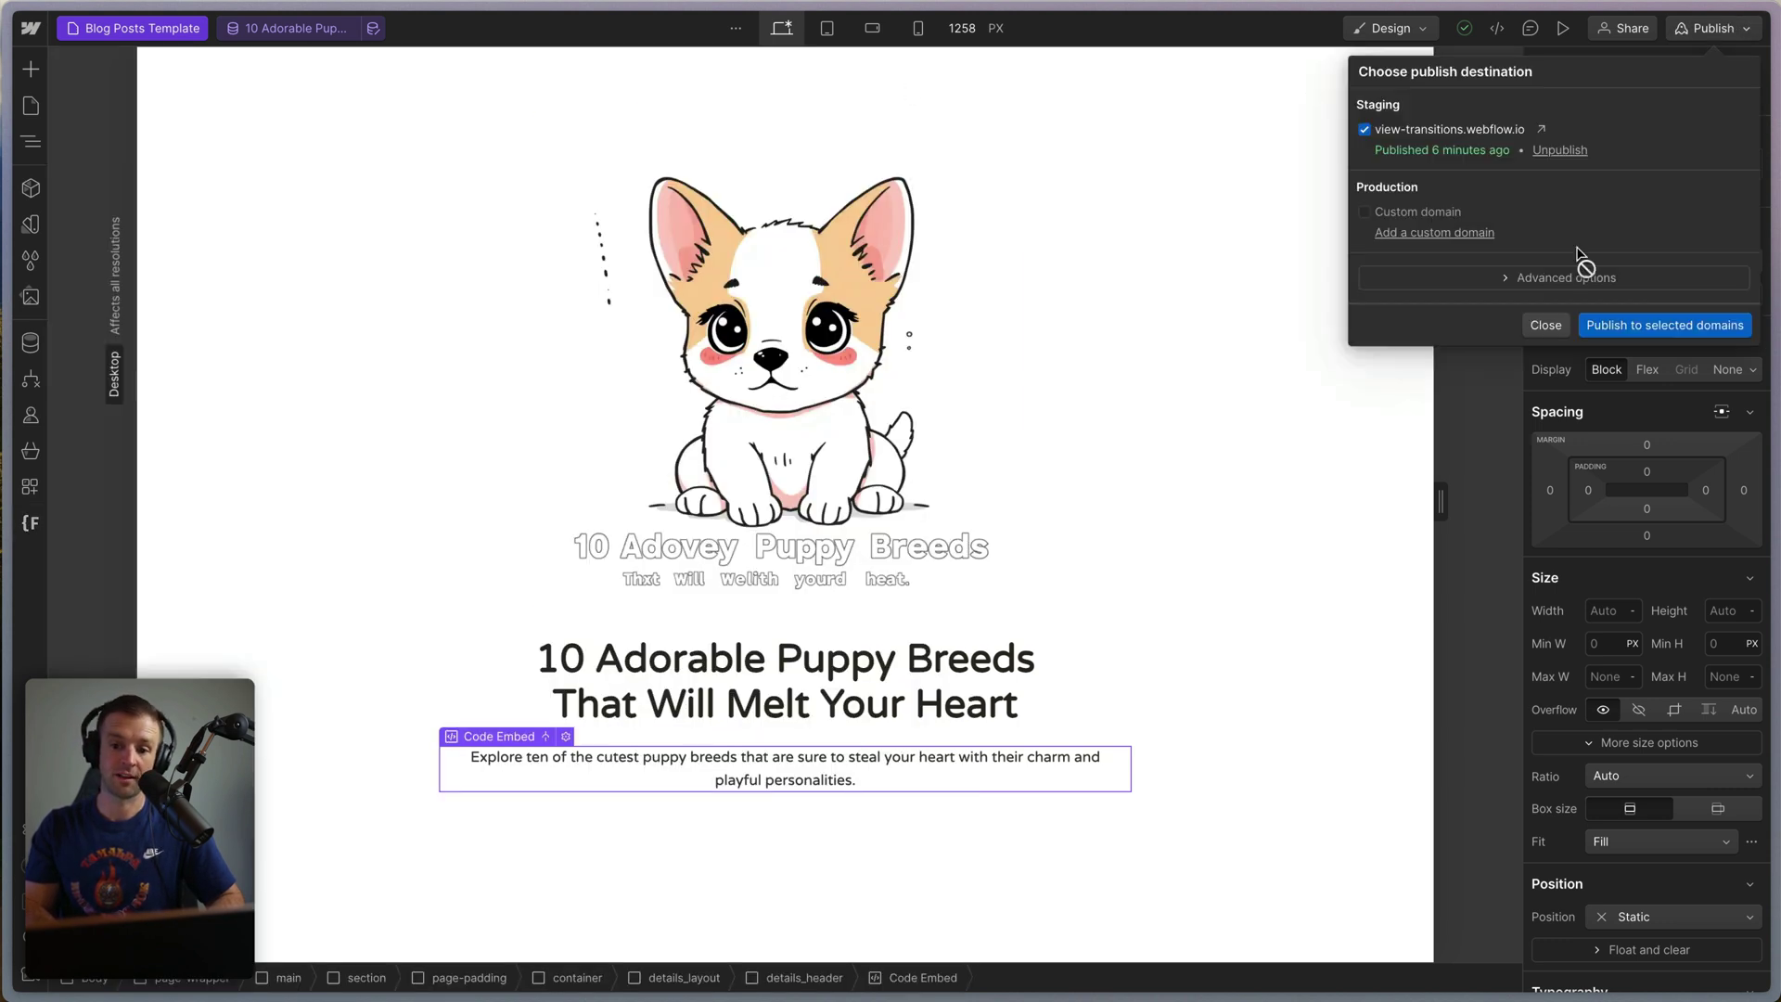
click(1670, 320)
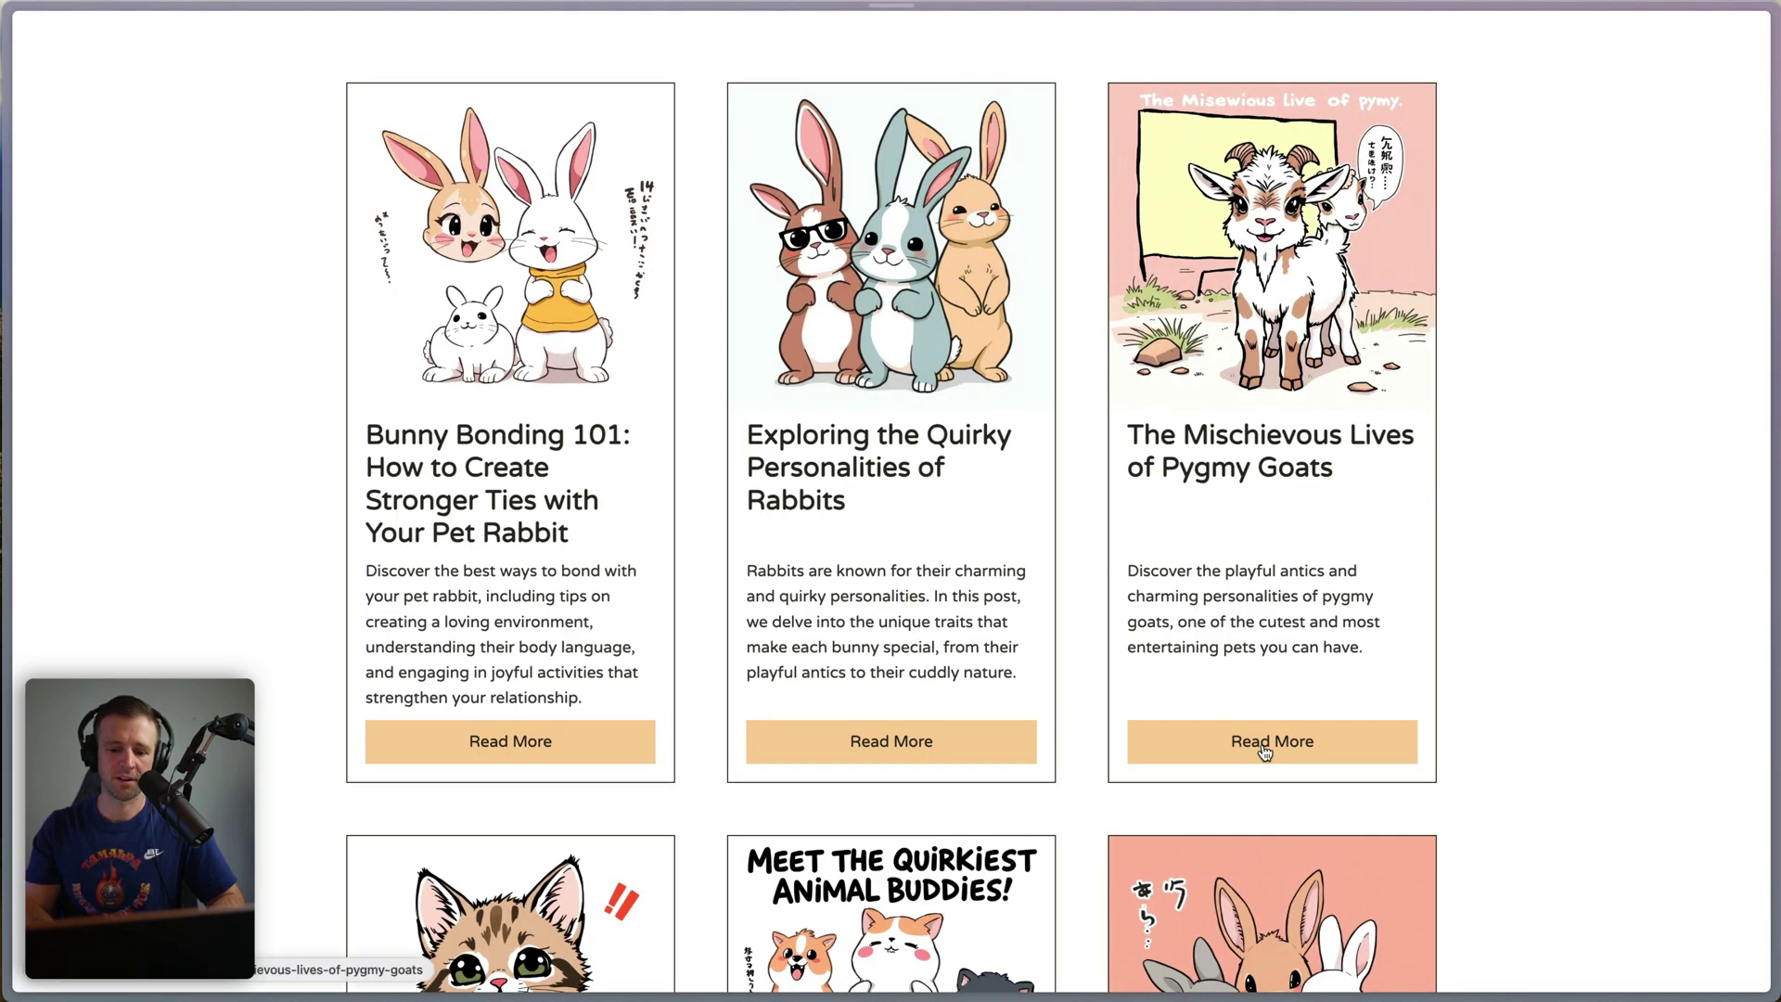
On the live blog, open and go back from Pygmy Goats, Bunny Bonding and Rescue Rabbits posts.
click(1264, 740)
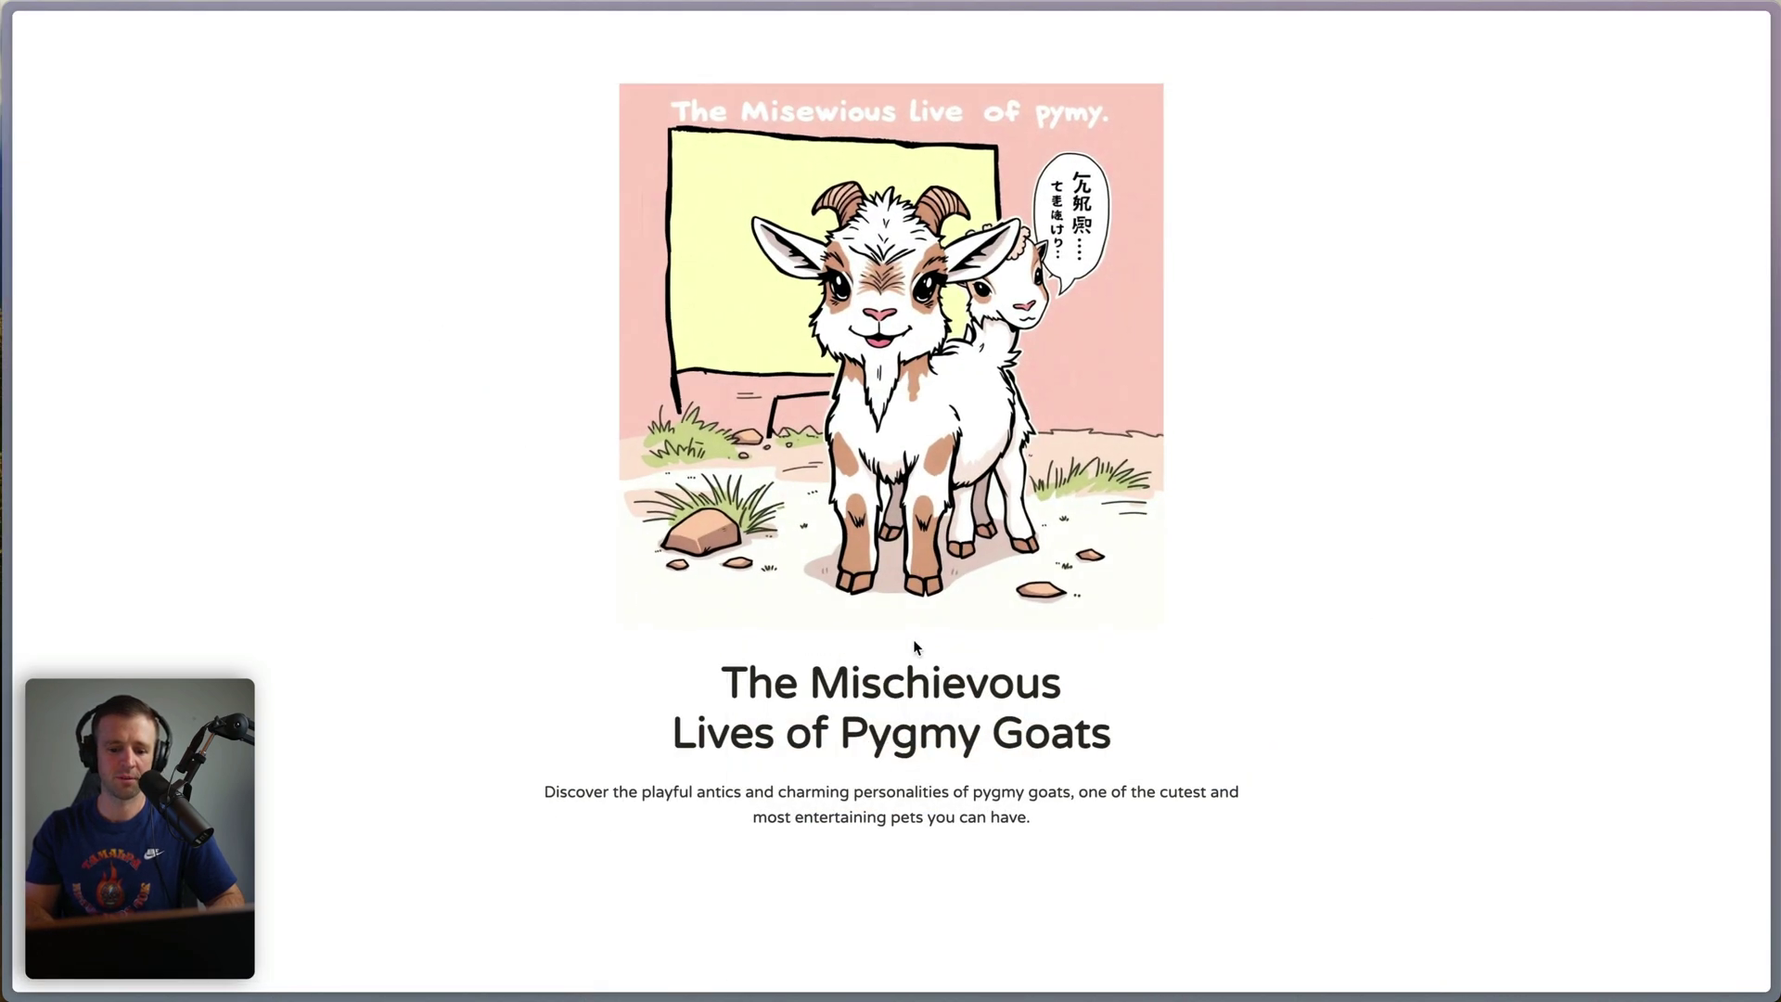
key(super+bracketleft)
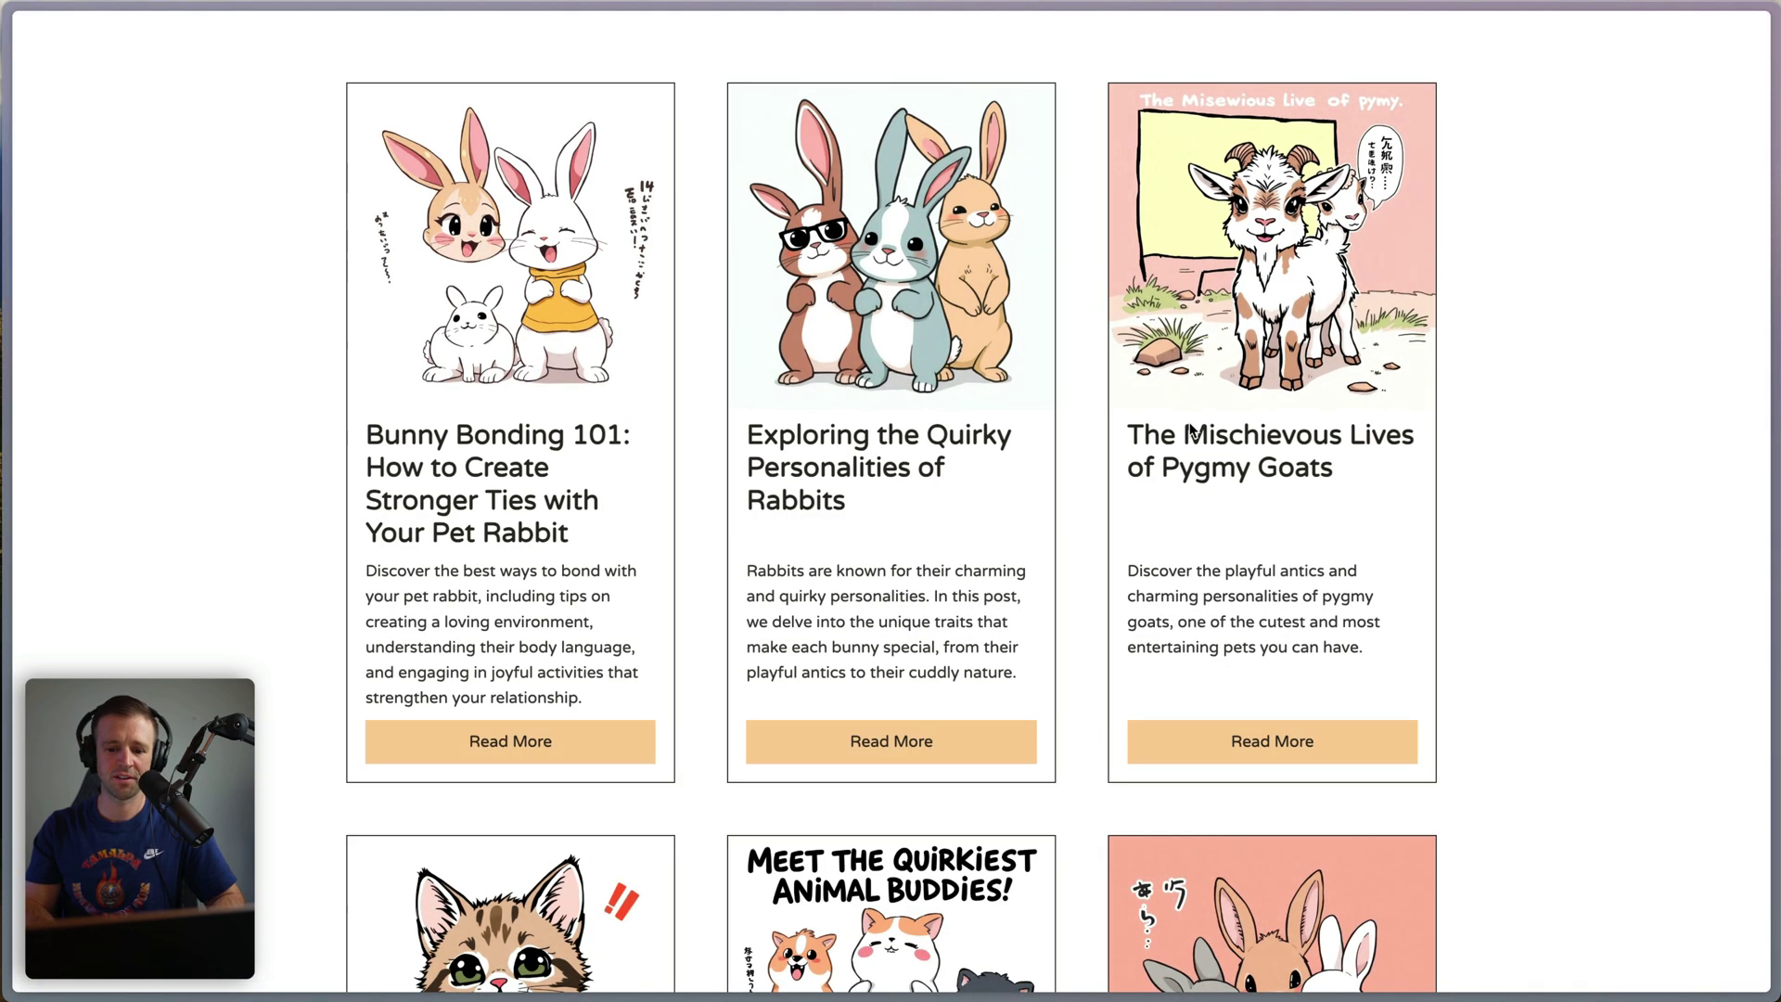
click(477, 737)
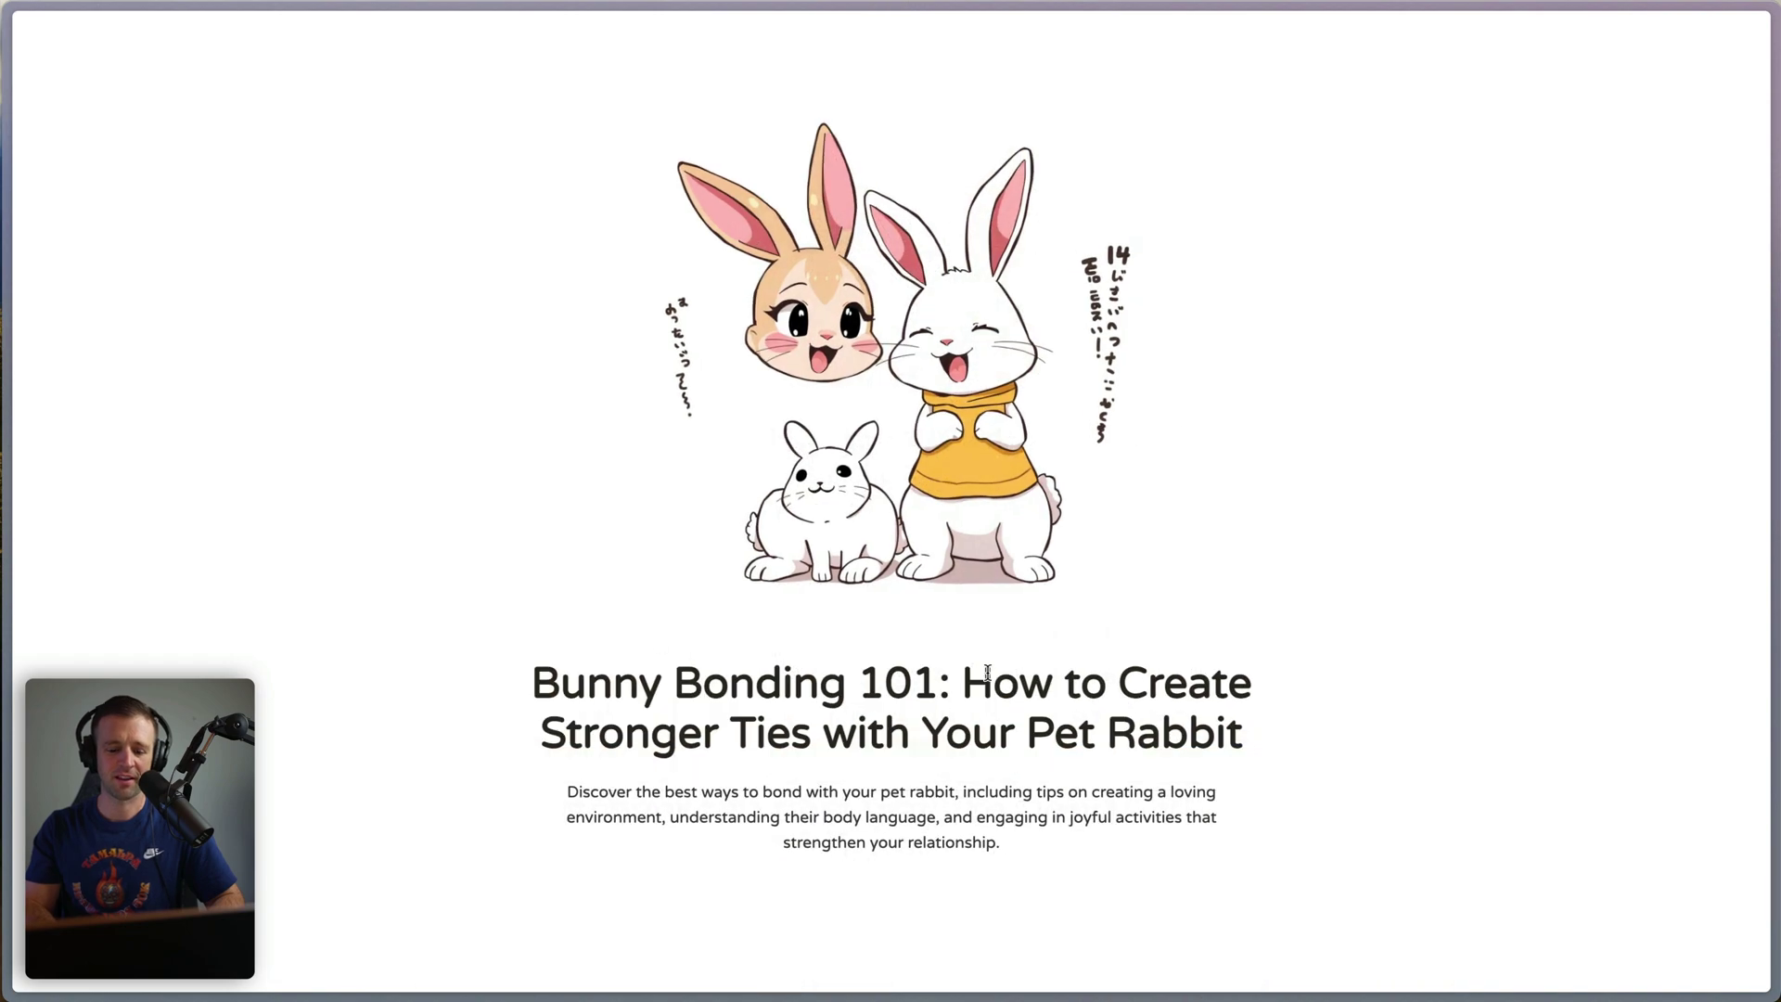
key(super+bracketleft)
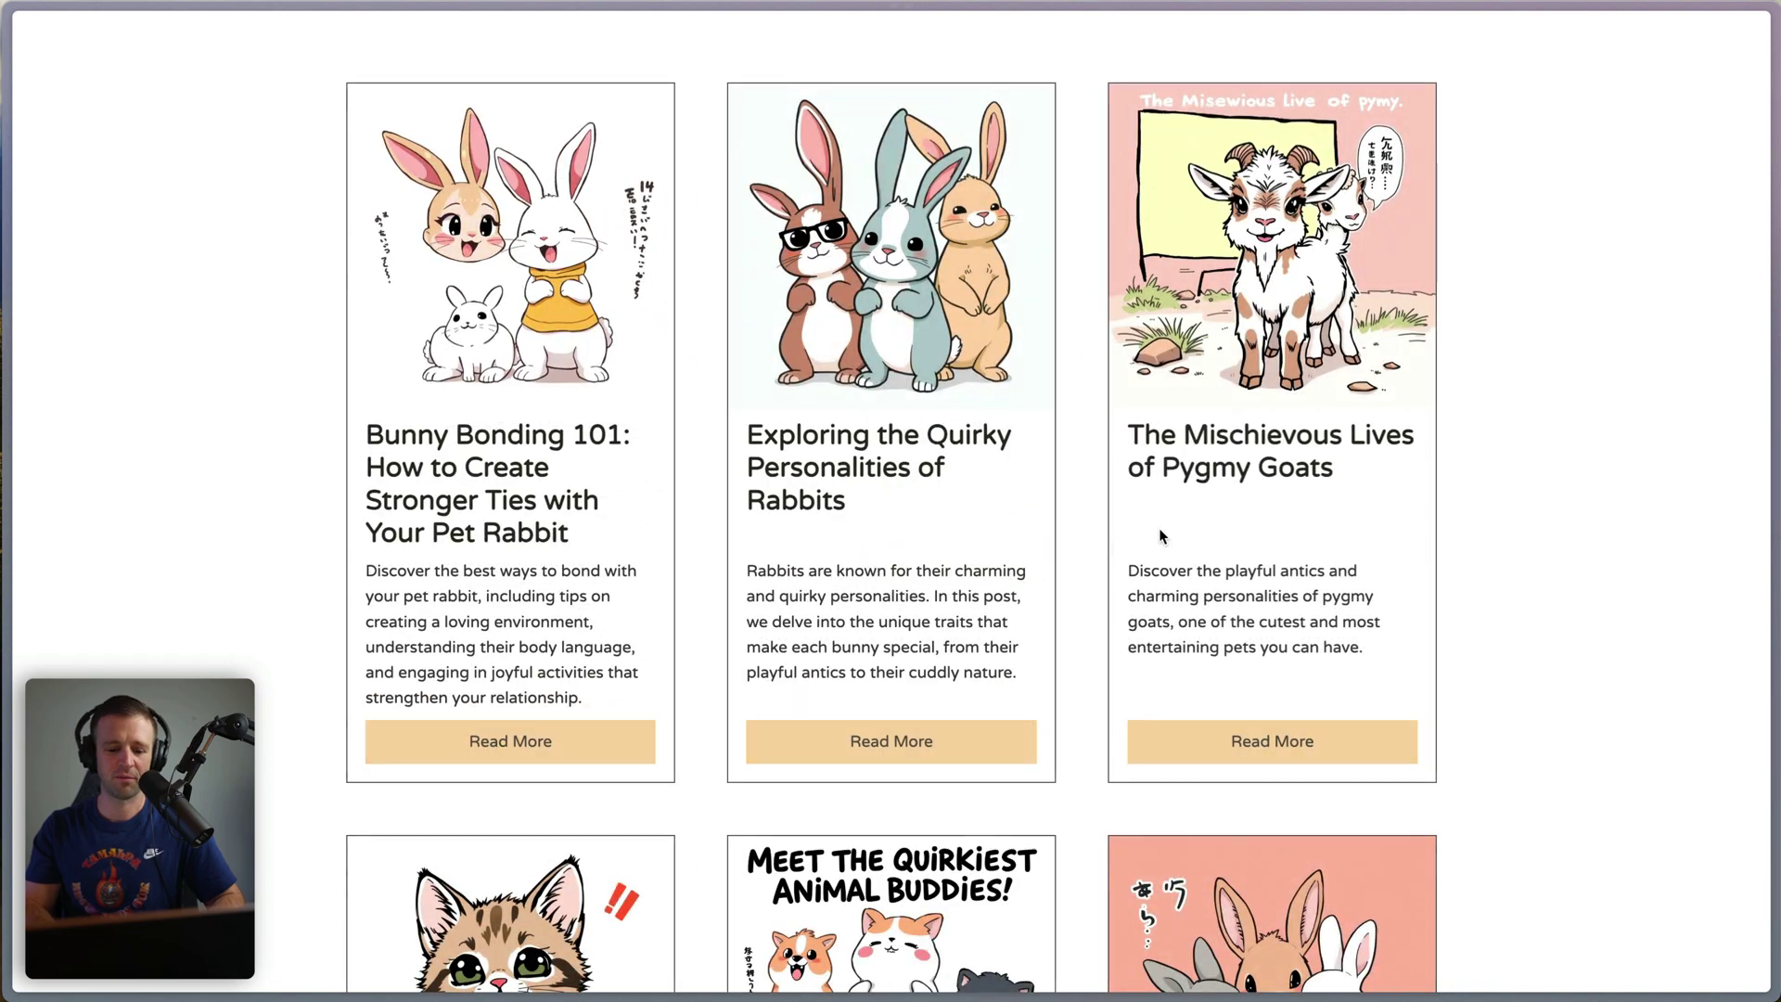
scroll(1159, 527, down, 6)
click(1253, 841)
key(super+bracketleft)
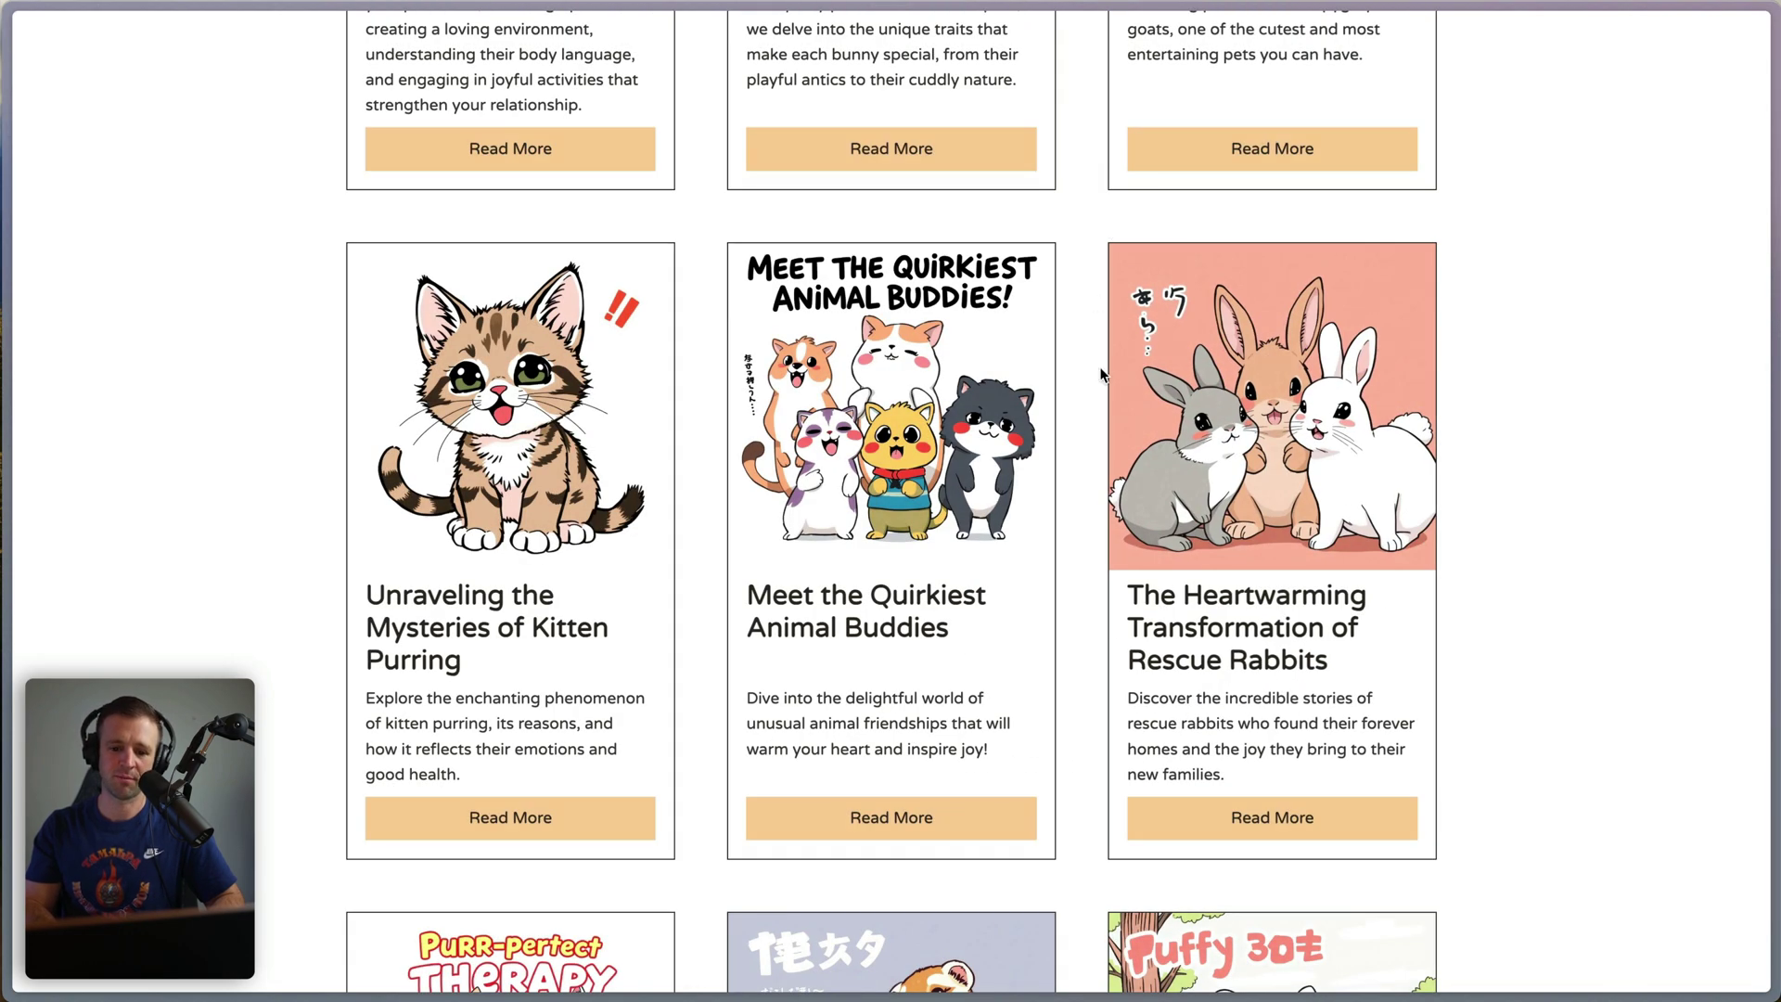
scroll(1496, 696, down, 6)
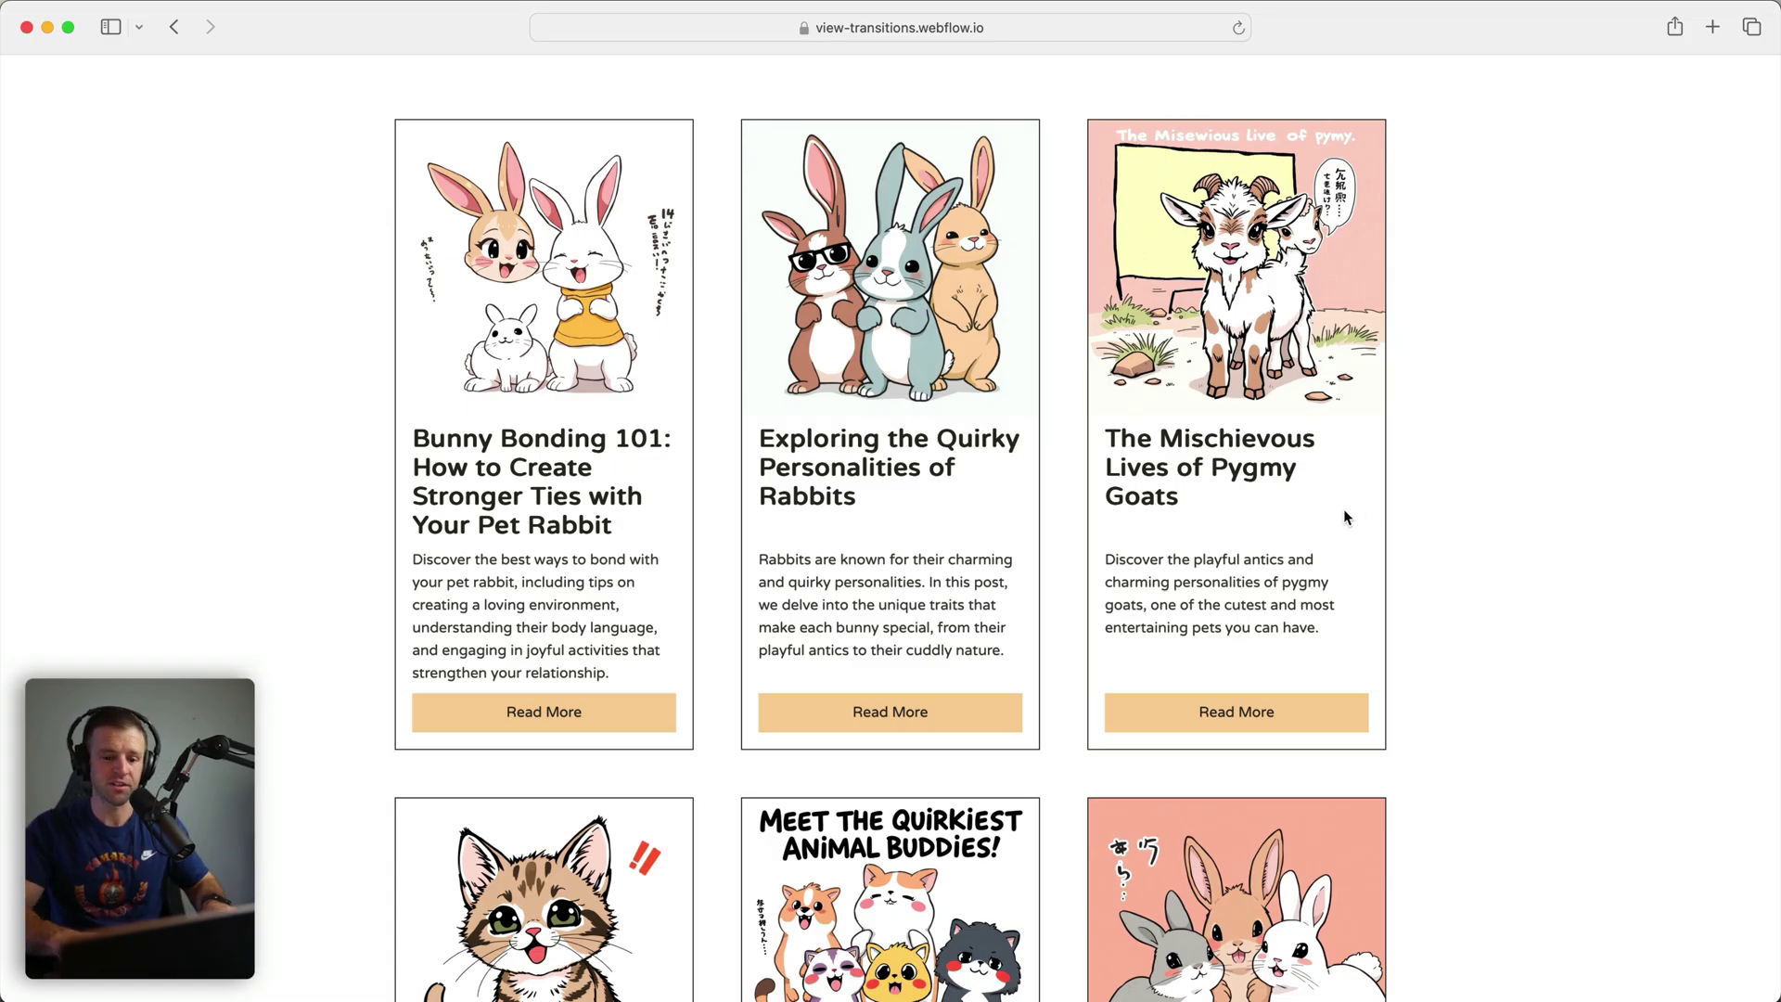
scroll(1344, 517, down, 4)
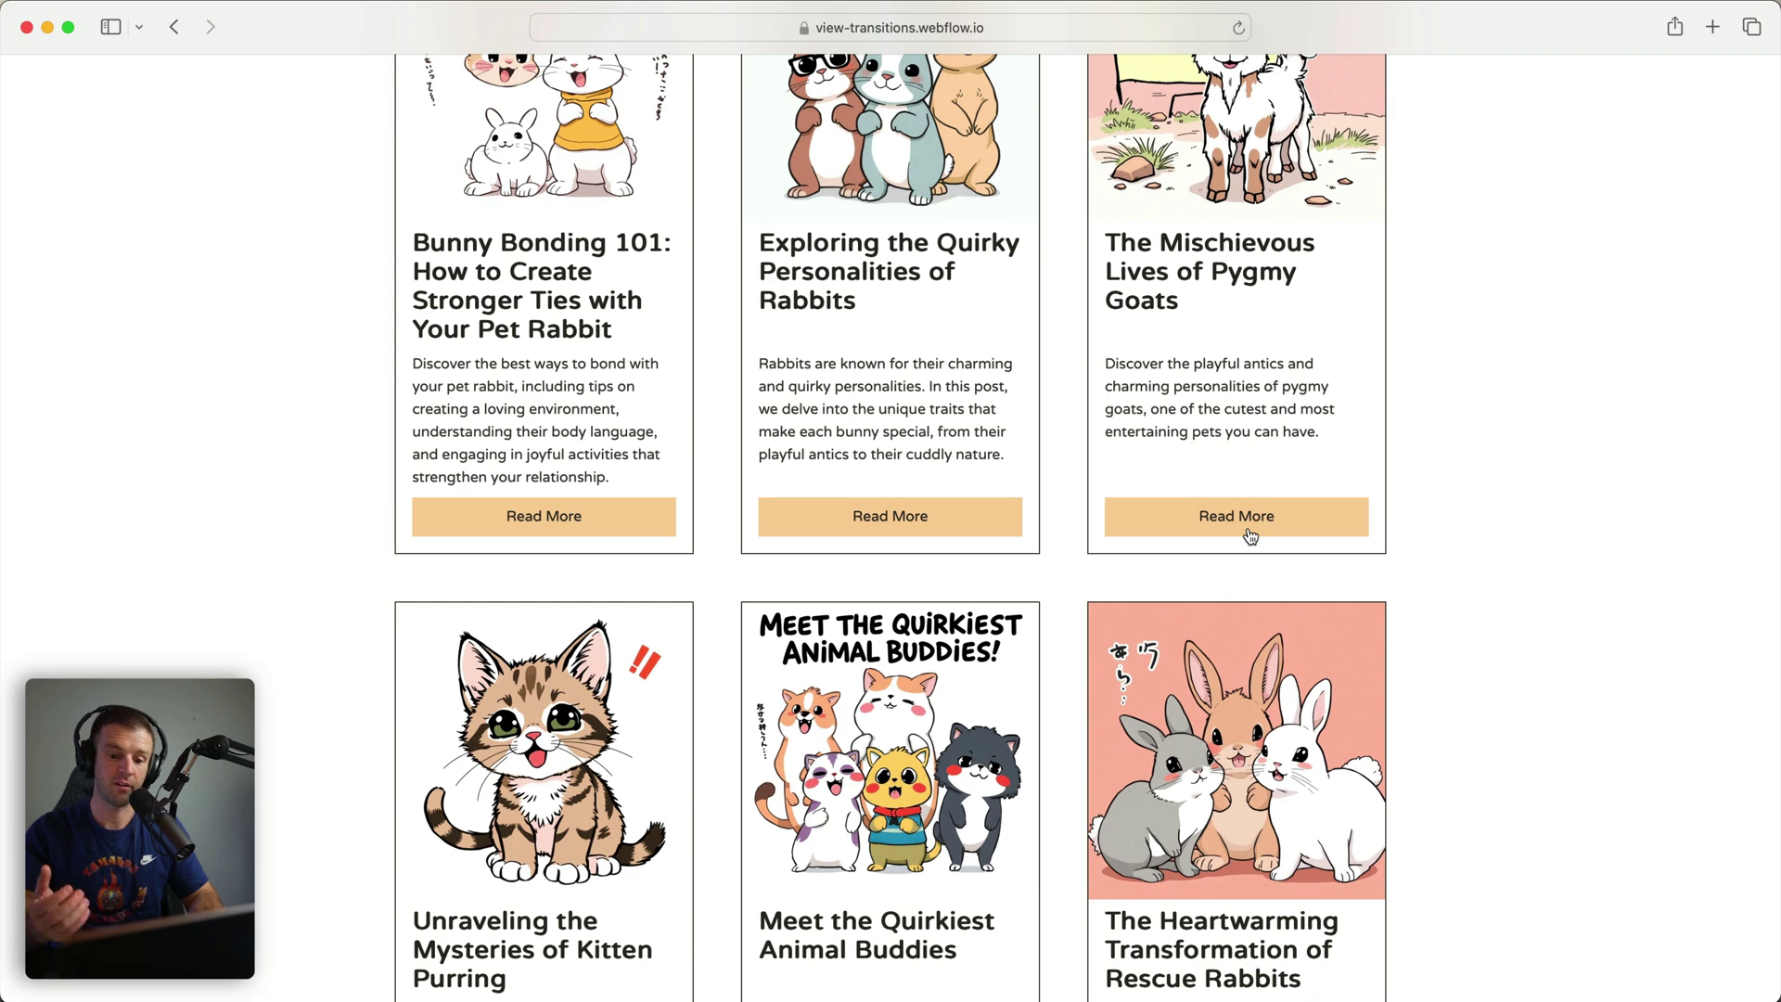
scroll(1237, 412, up, 1)
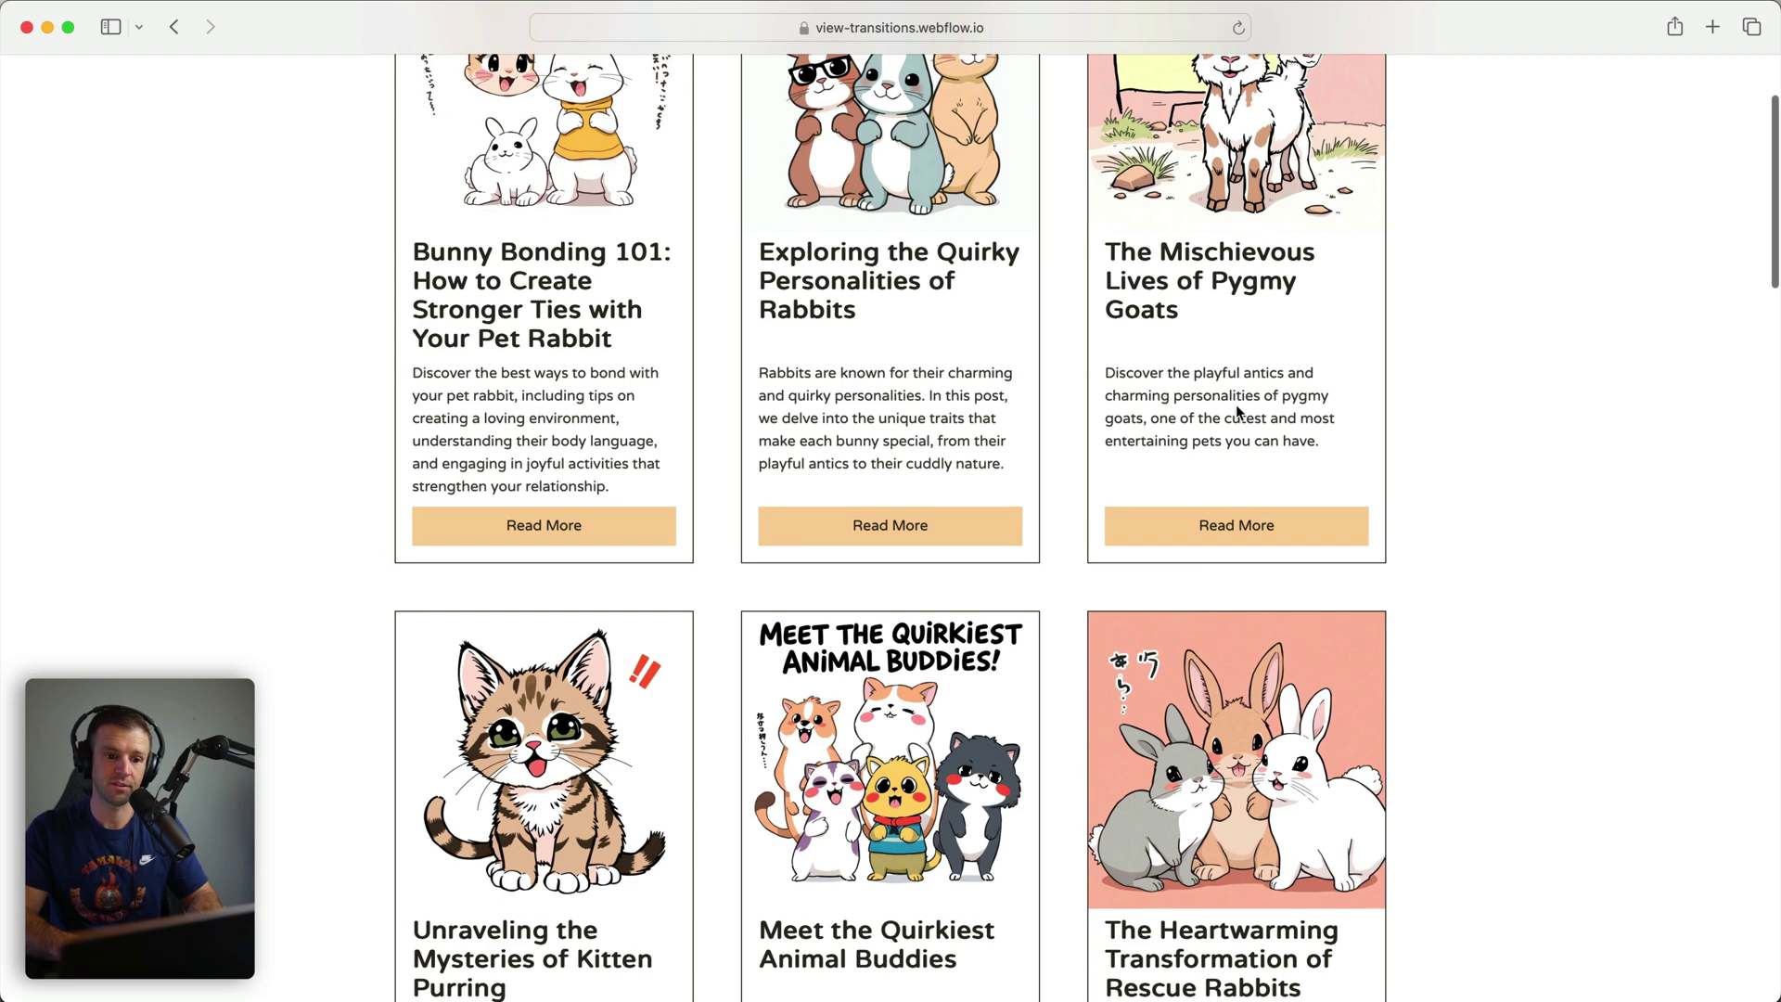
click(1197, 548)
key(super+bracketleft)
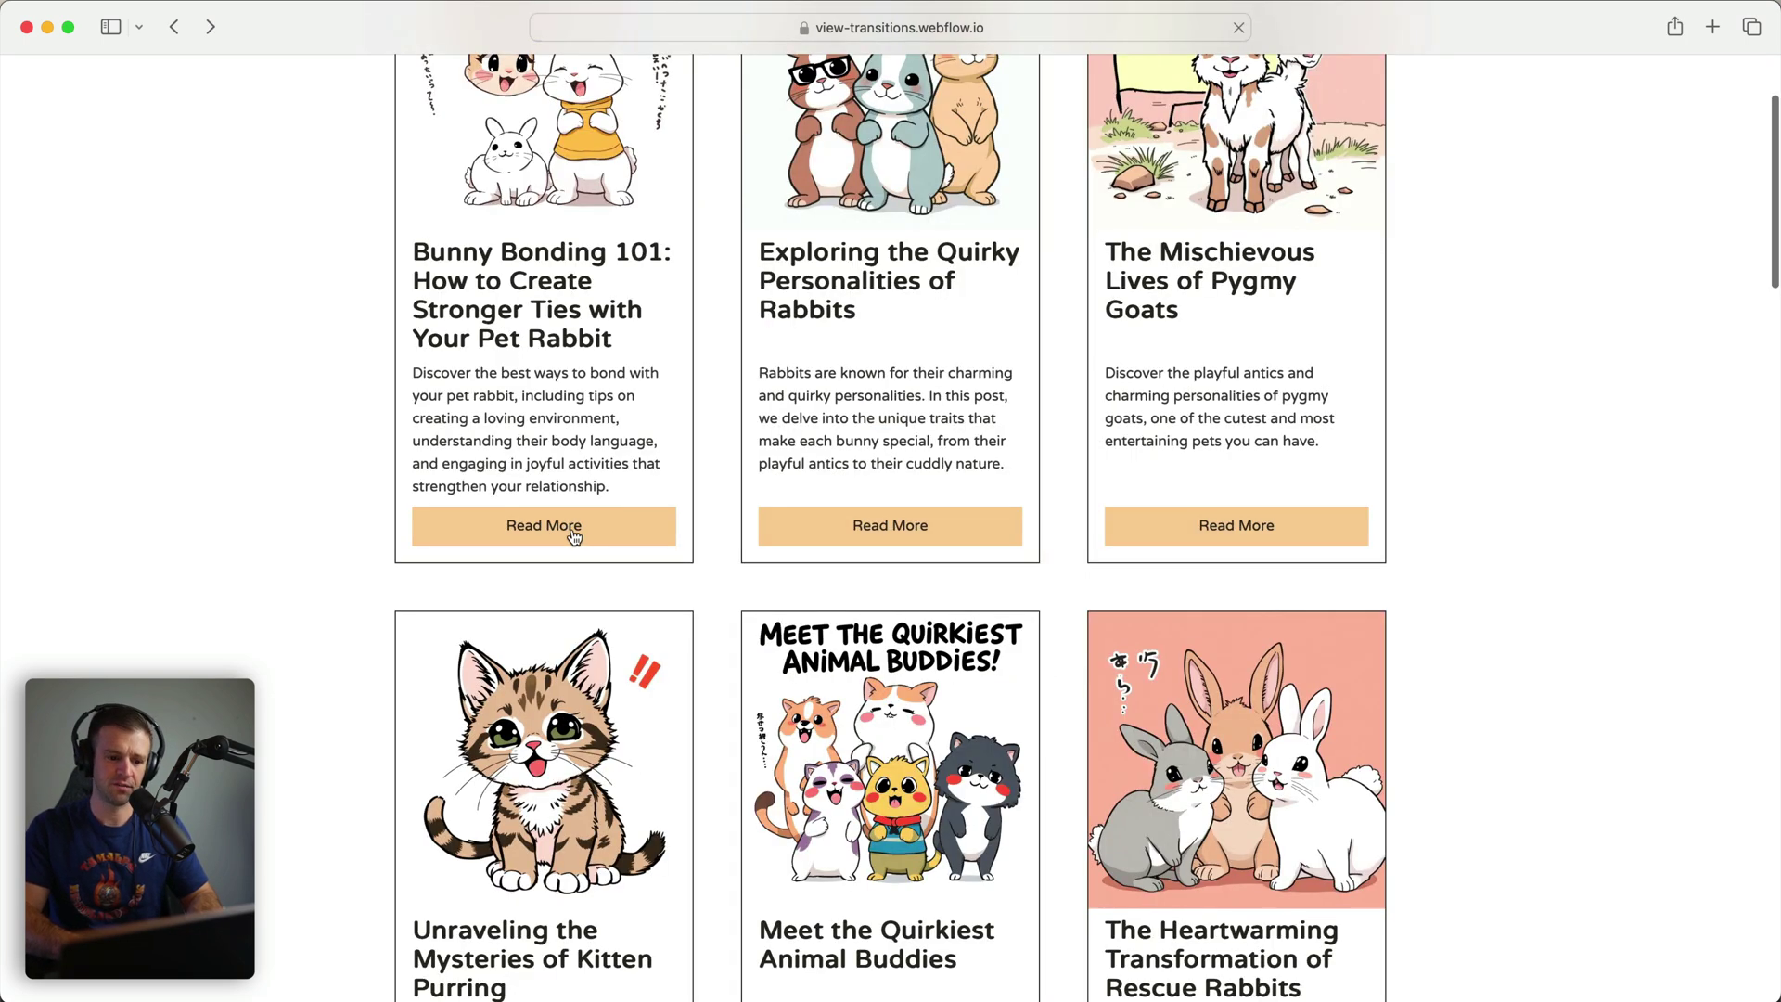
click(574, 531)
key(super+bracketleft)
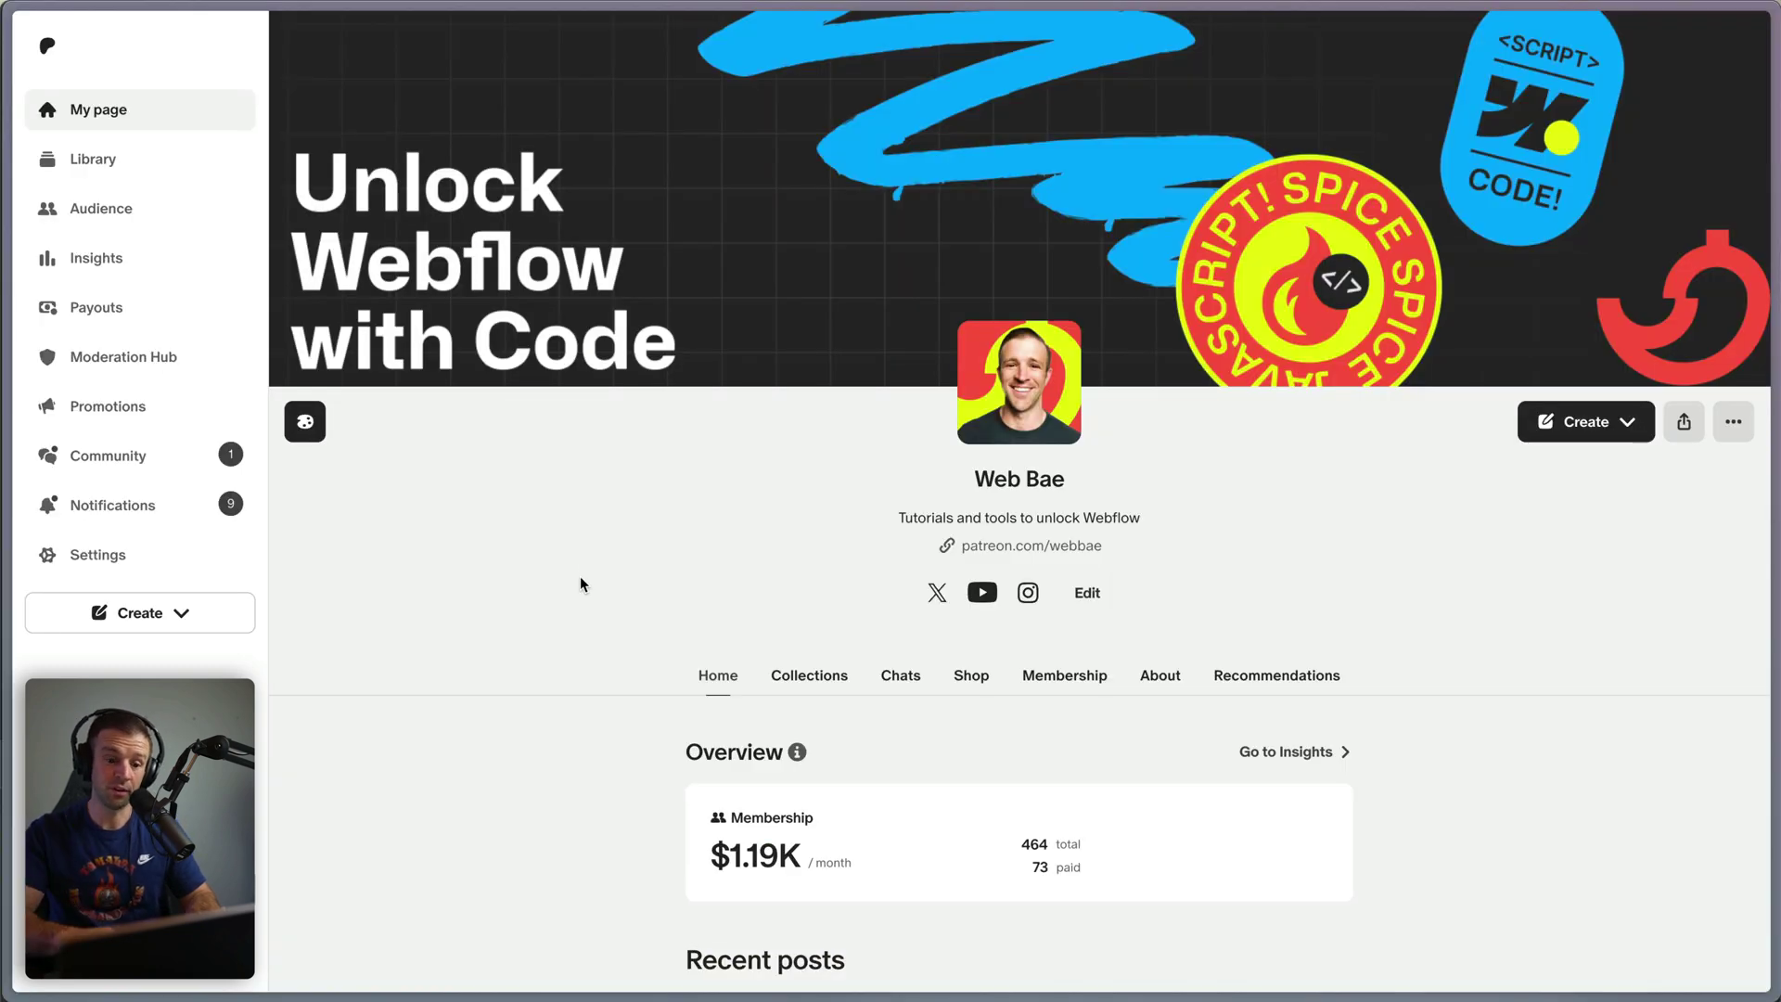
Go to Collections, open Barba.js Mini Series, and scroll through its 9 posts.
click(795, 671)
scroll(723, 519, down, 3)
scroll(791, 554, down, 5)
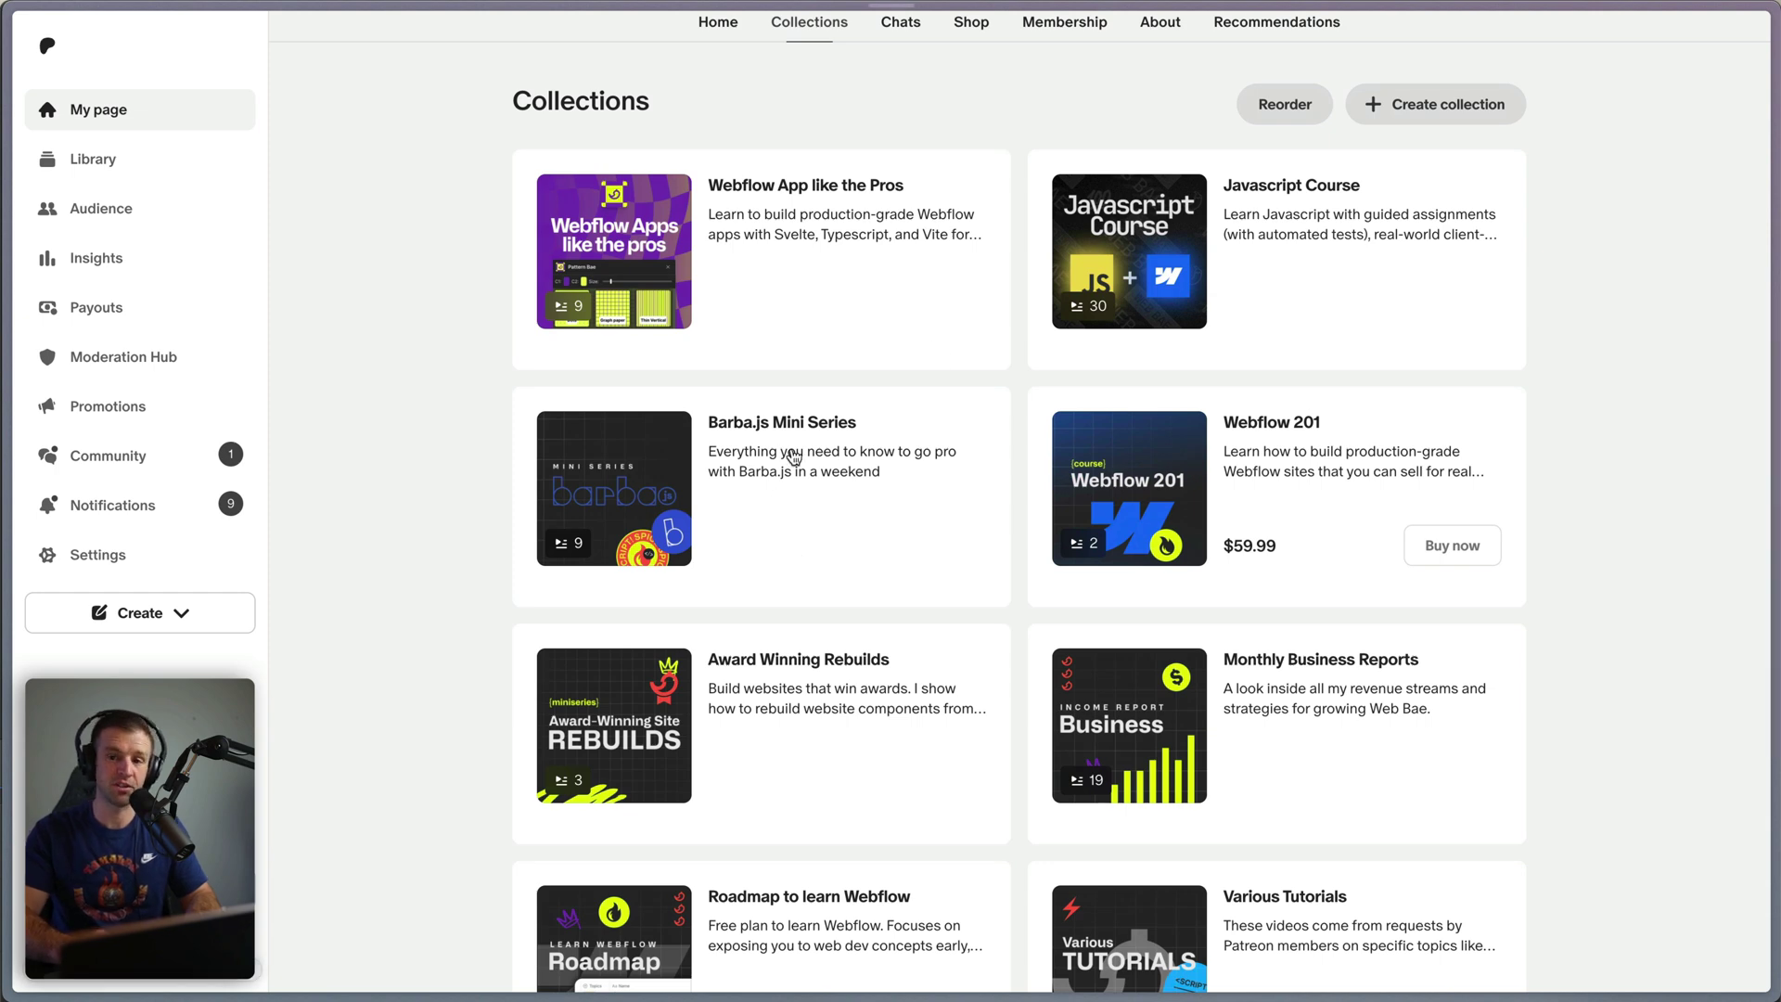
click(793, 457)
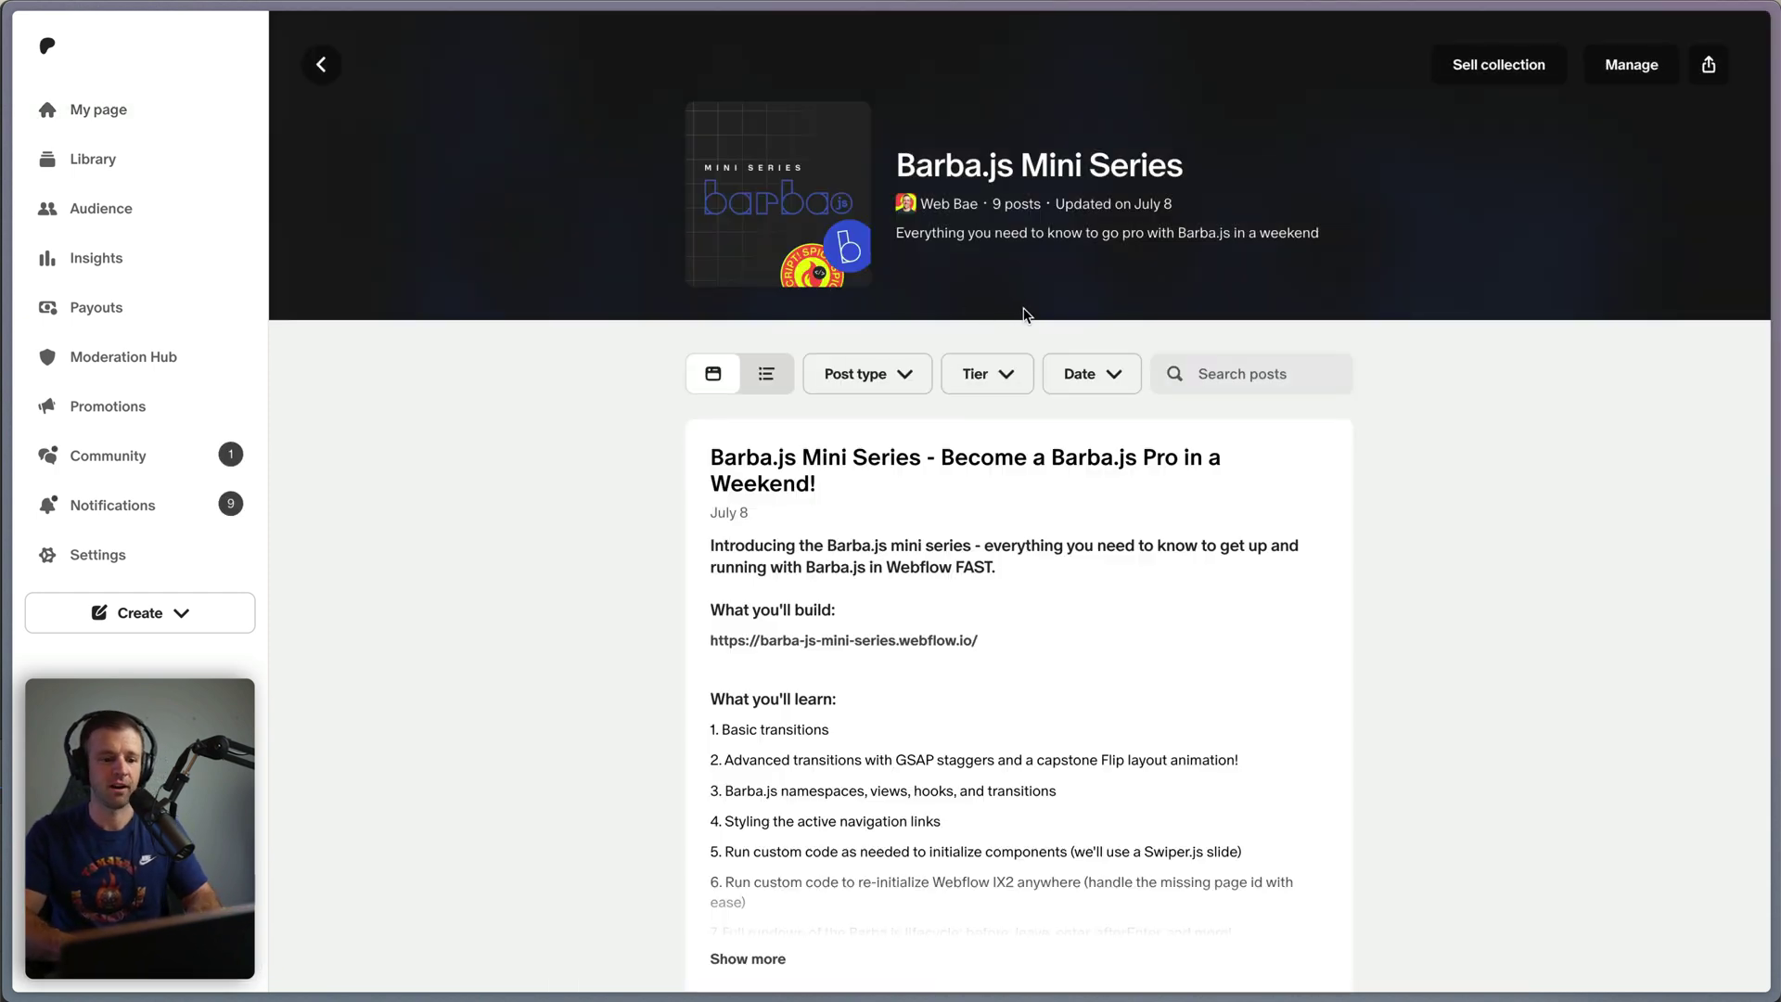
scroll(1235, 410, down, 20)
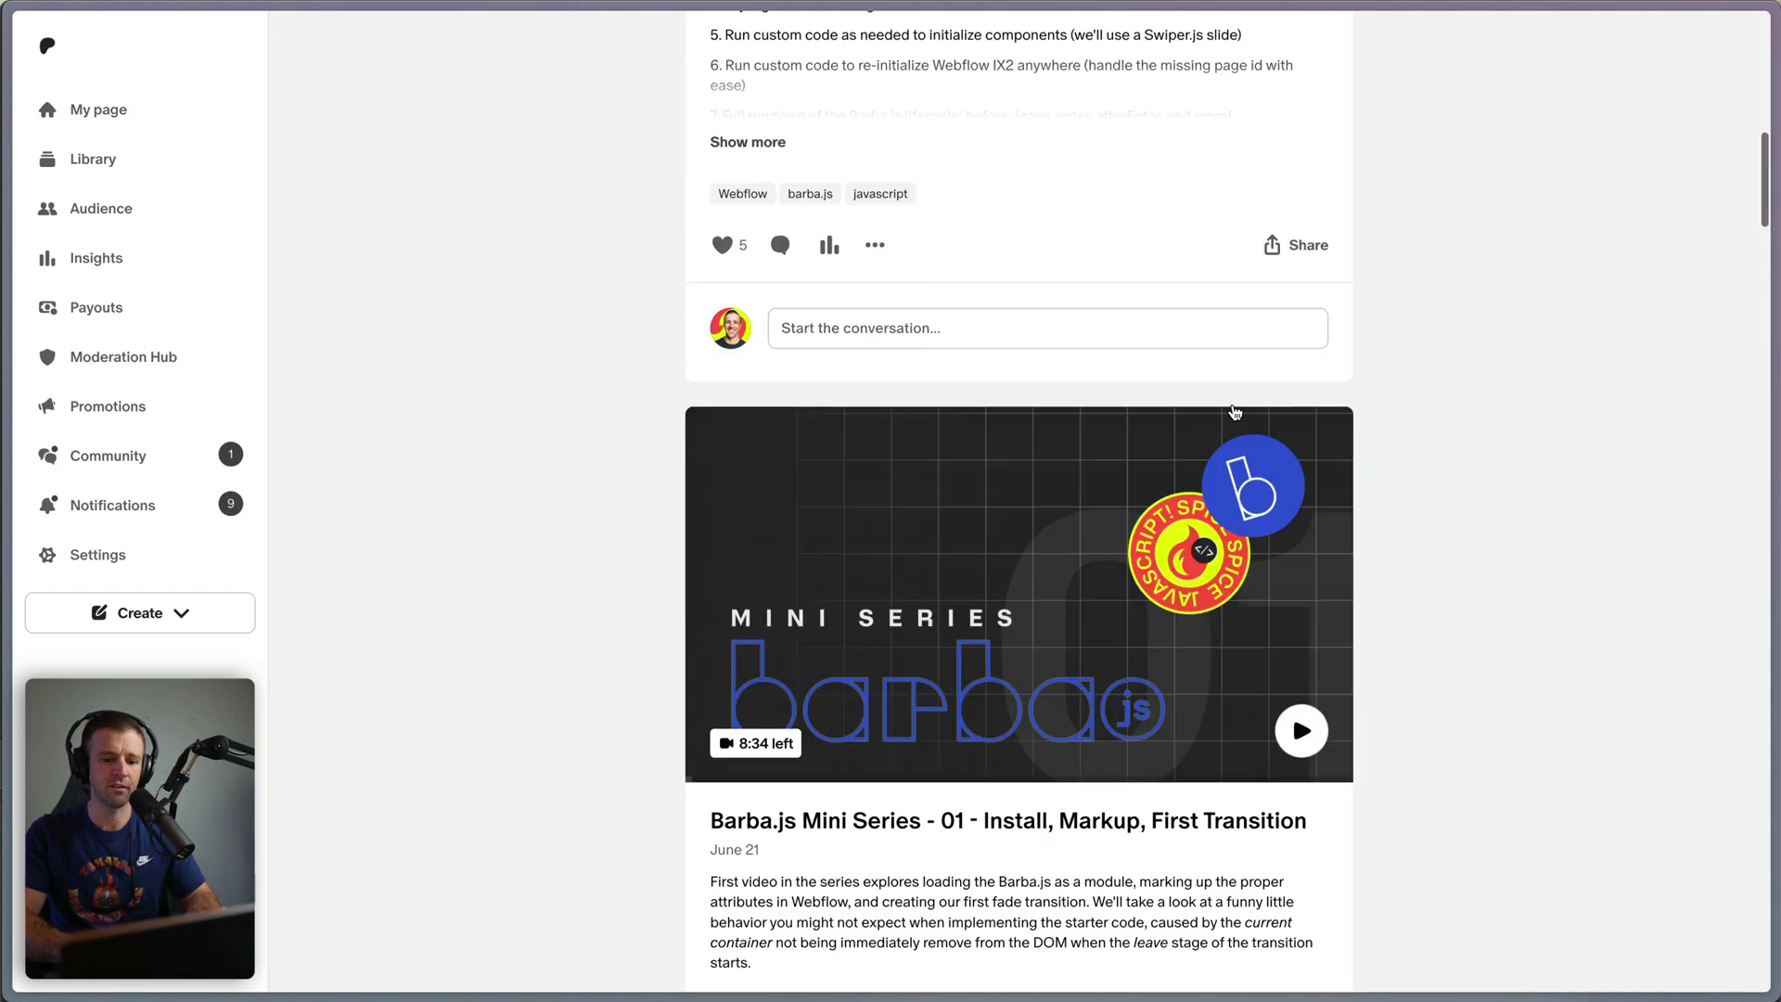
scroll(1235, 411, down, 20)
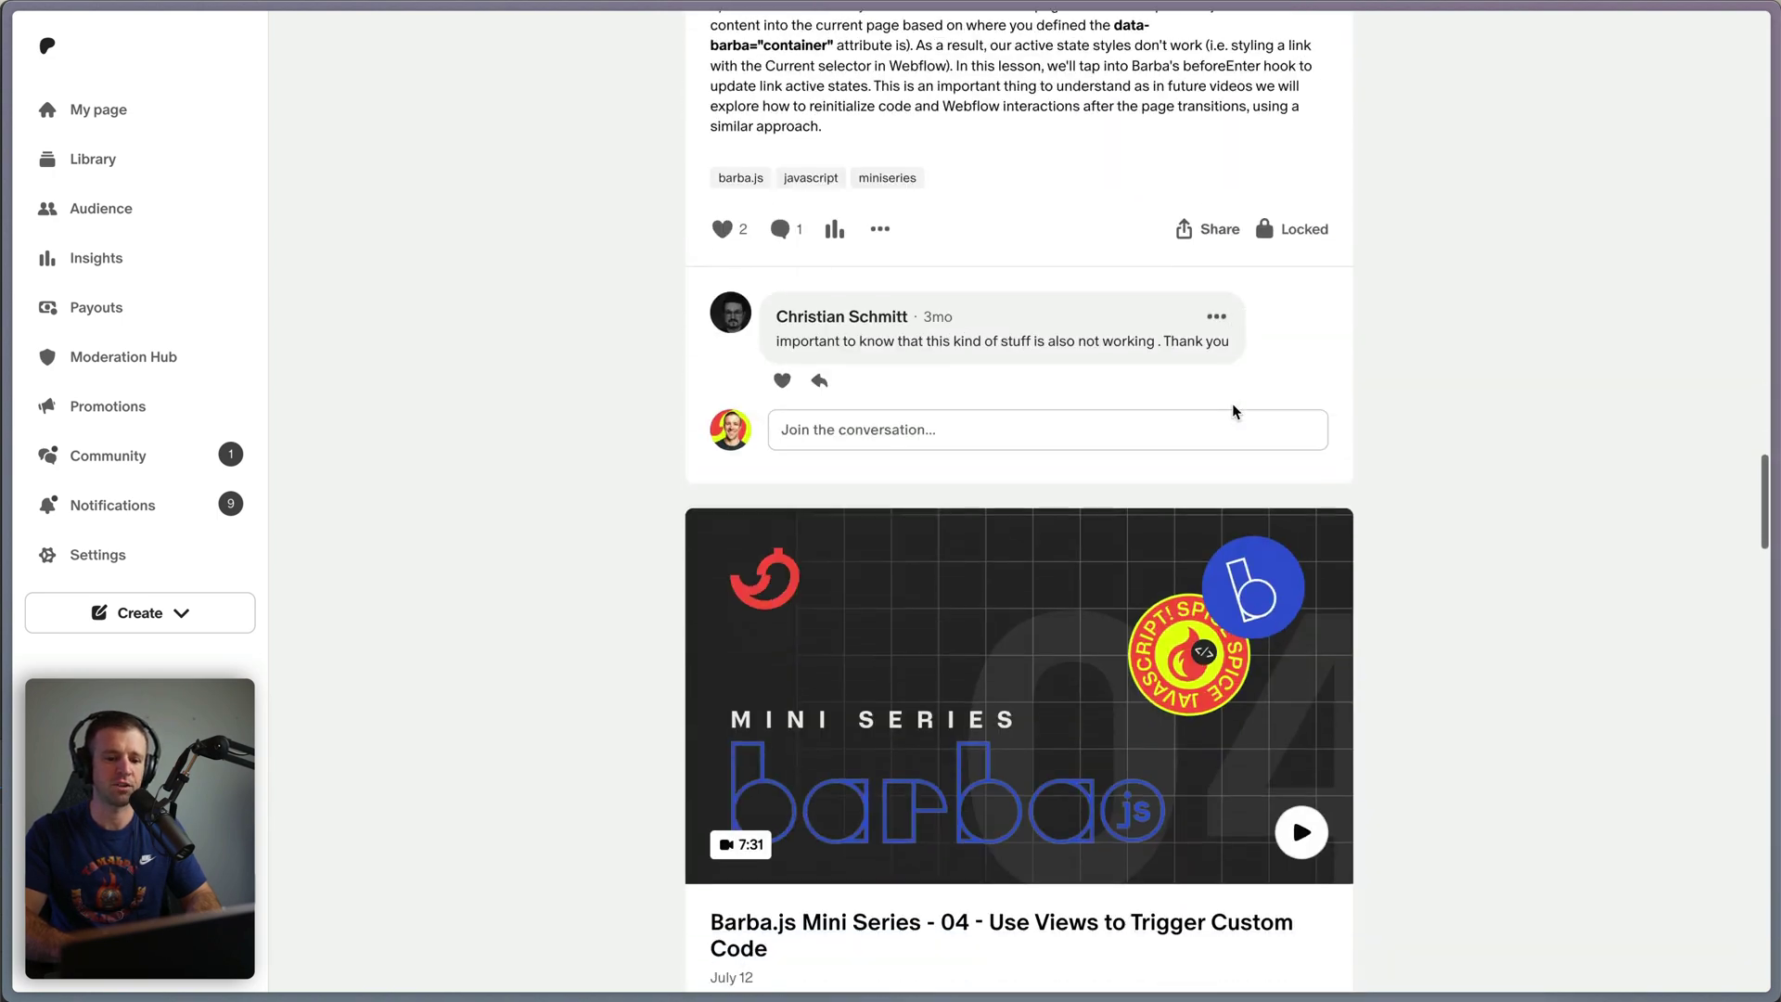
scroll(1235, 411, down, 20)
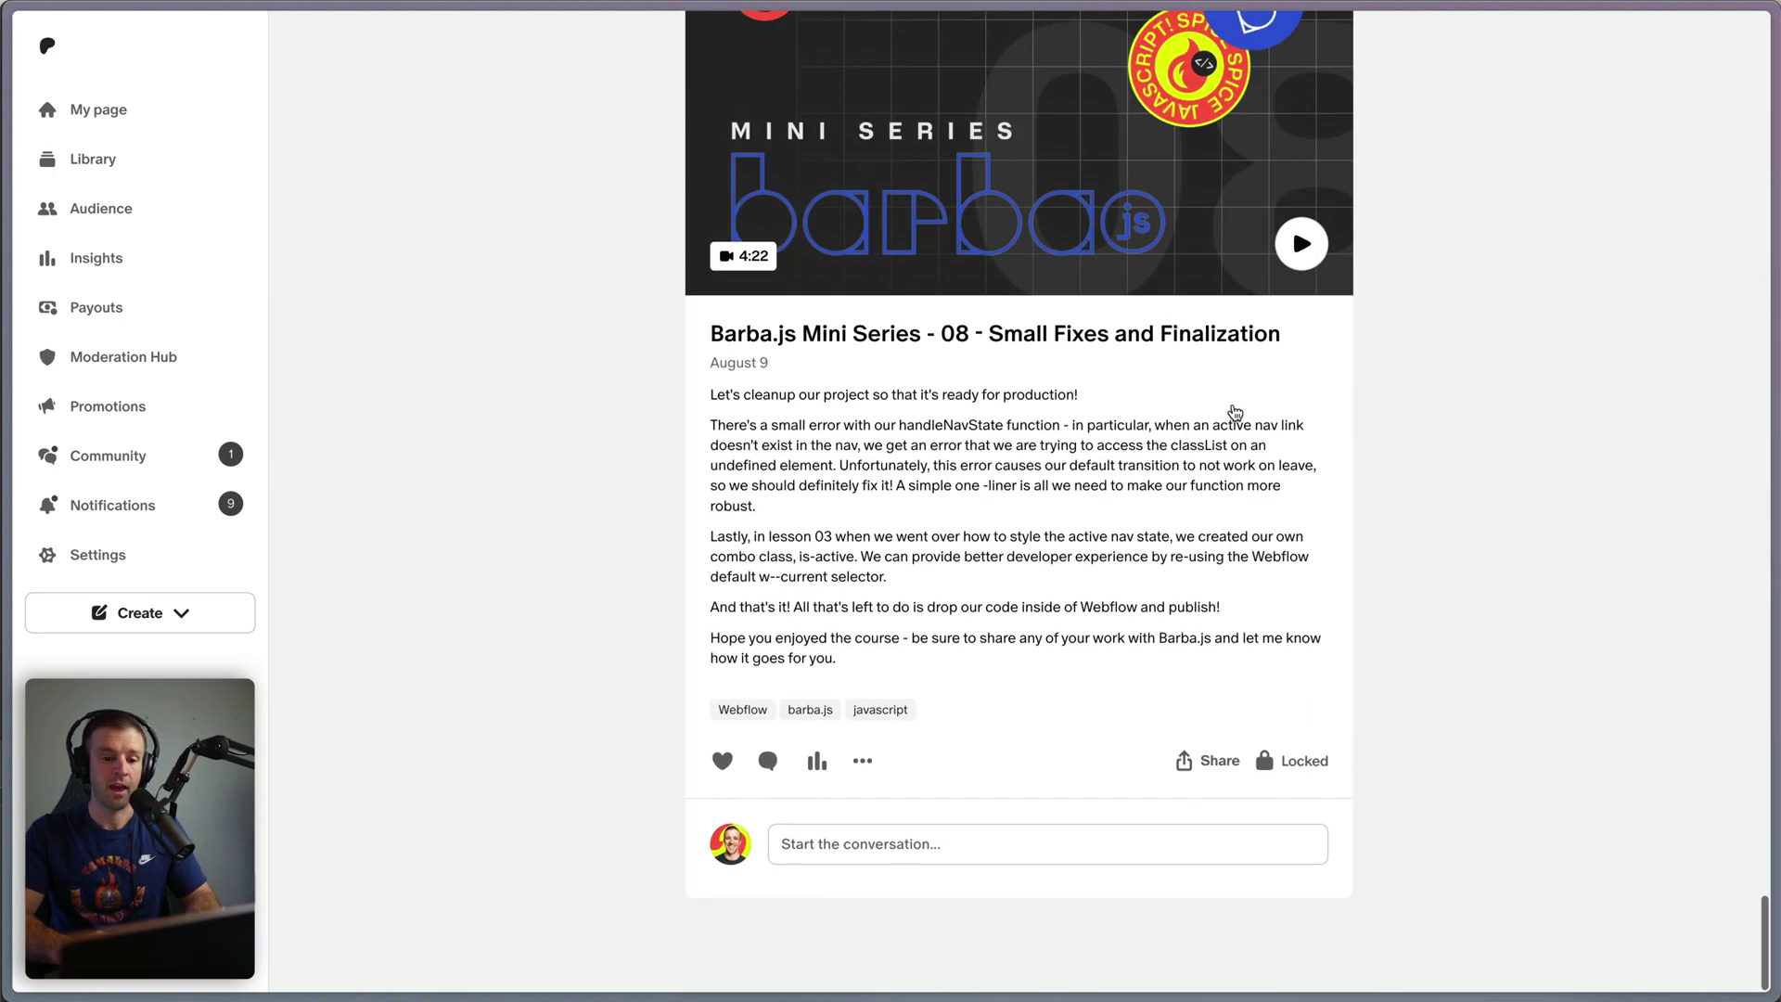
scroll(1234, 411, up, 8)
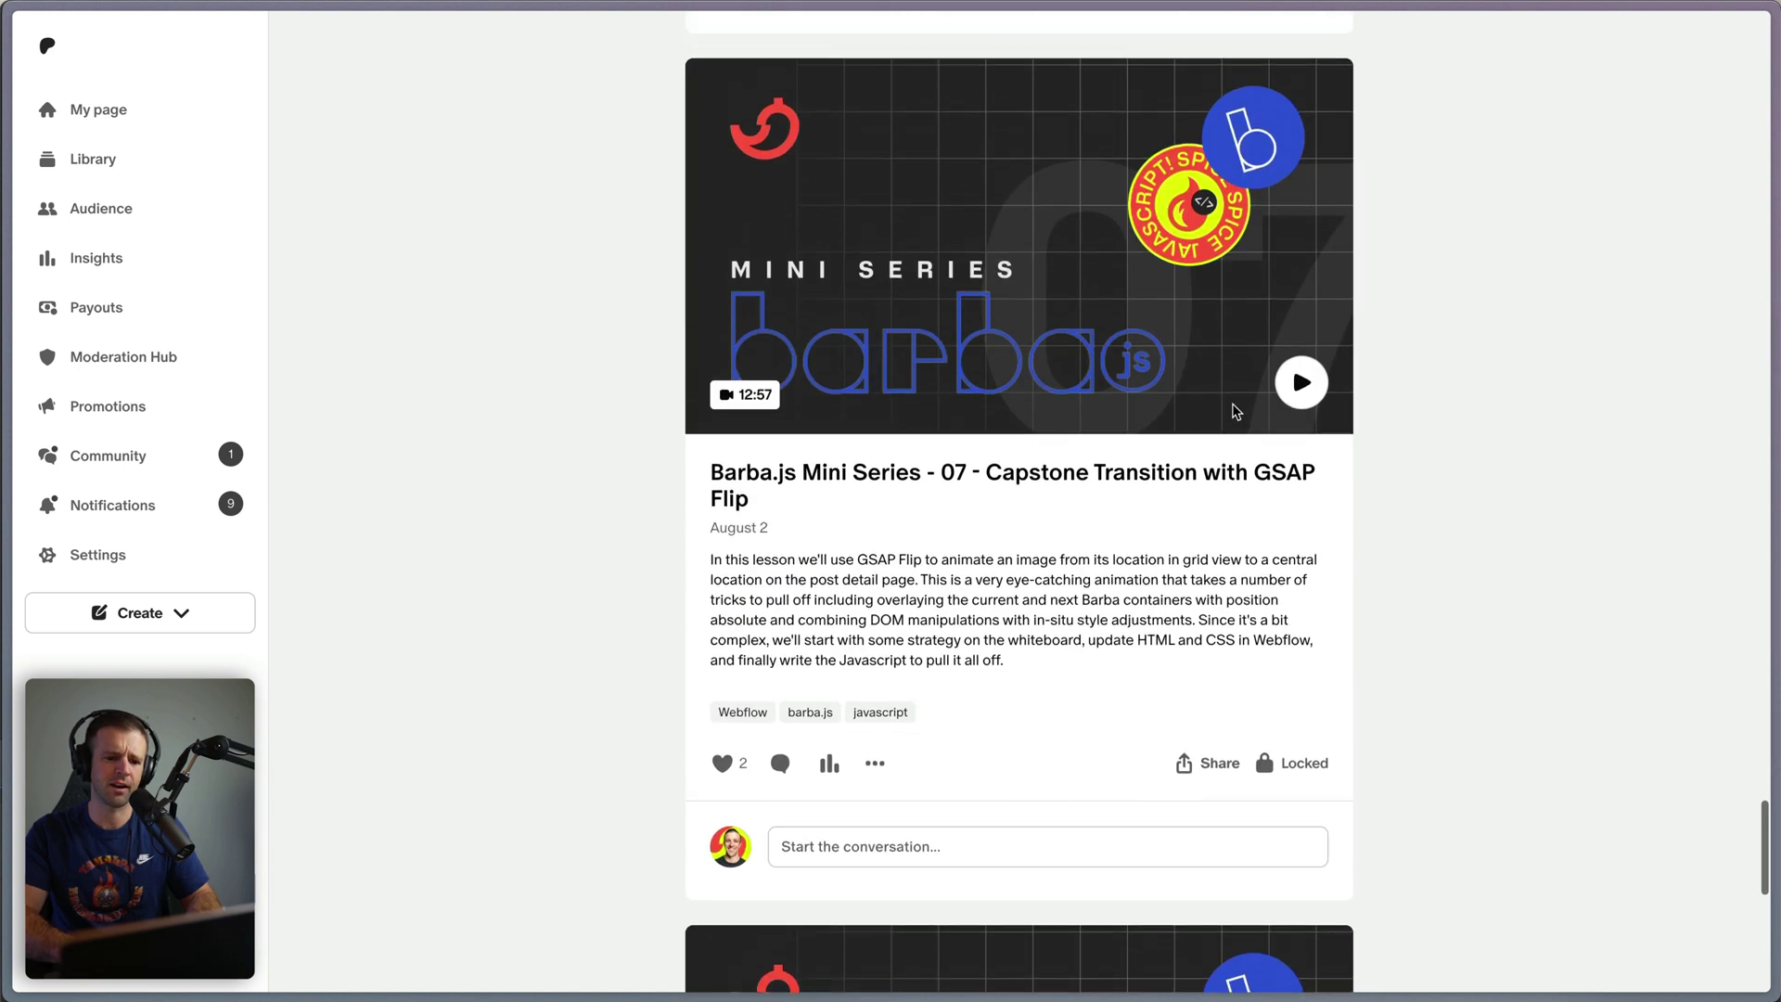